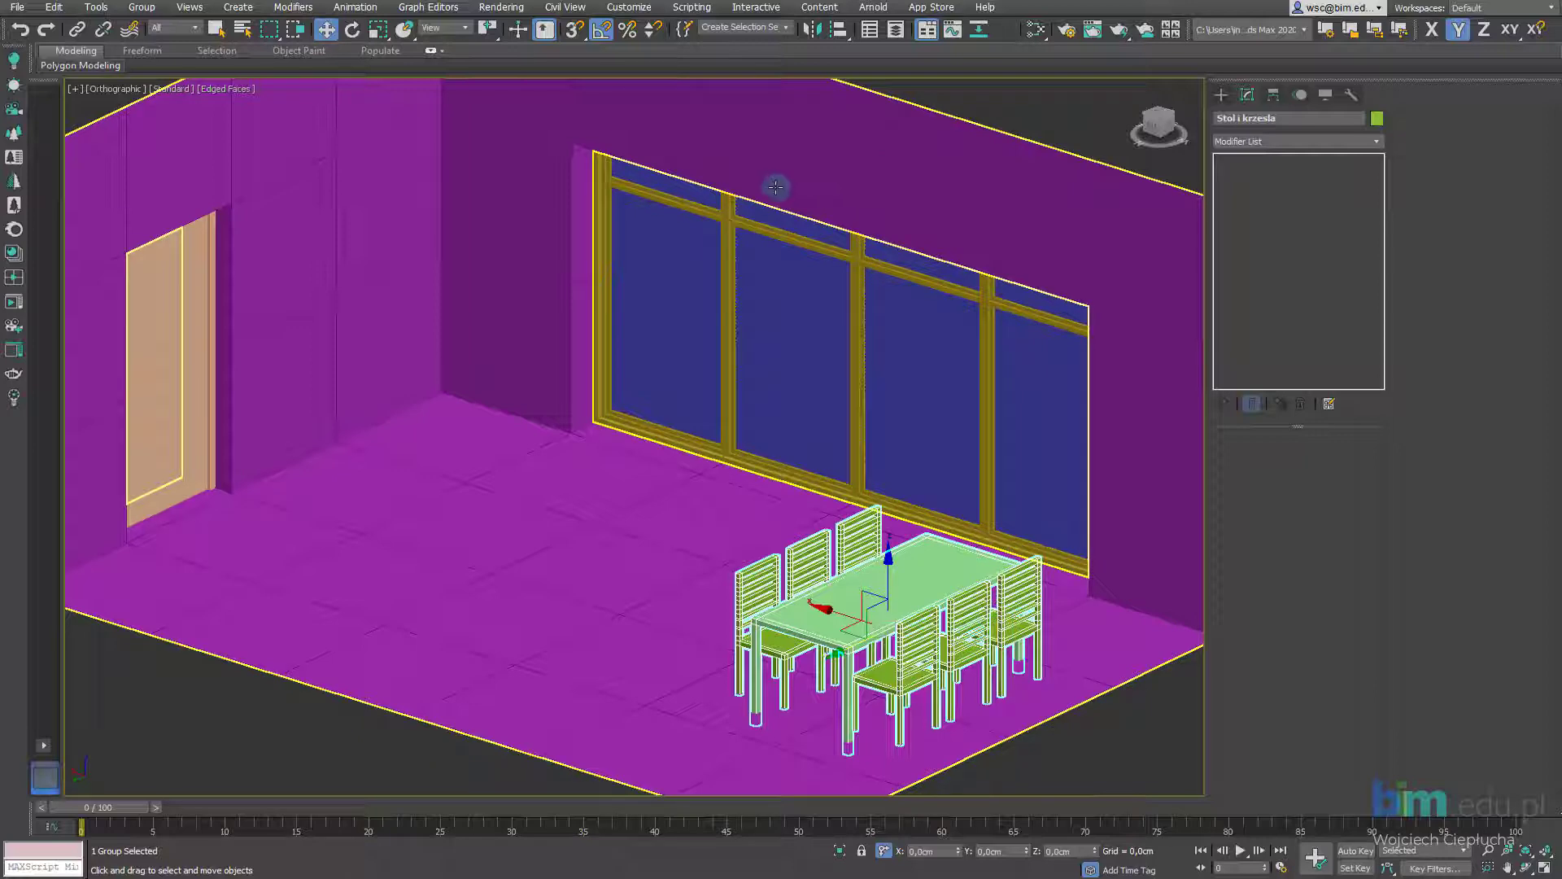
Pan and zoom the viewport to show the window wall and the table
mouse_move(757, 185)
middle_mouse_down()
mouse_move(735, 244)
mouse_move(686, 242)
middle_mouse_up()
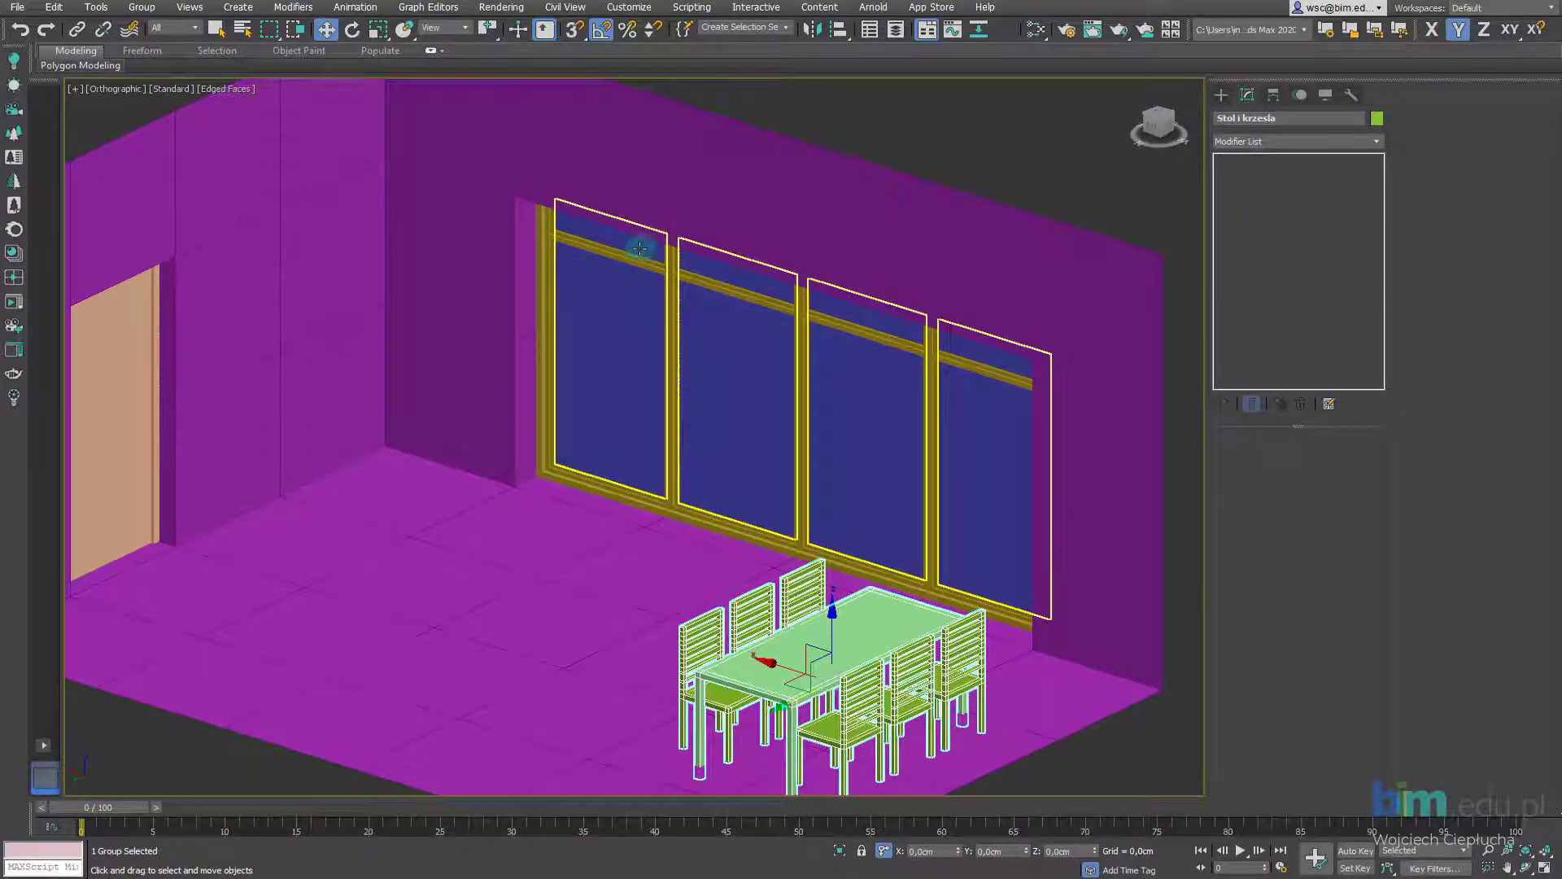
middle_click_drag(585, 258, 573, 252)
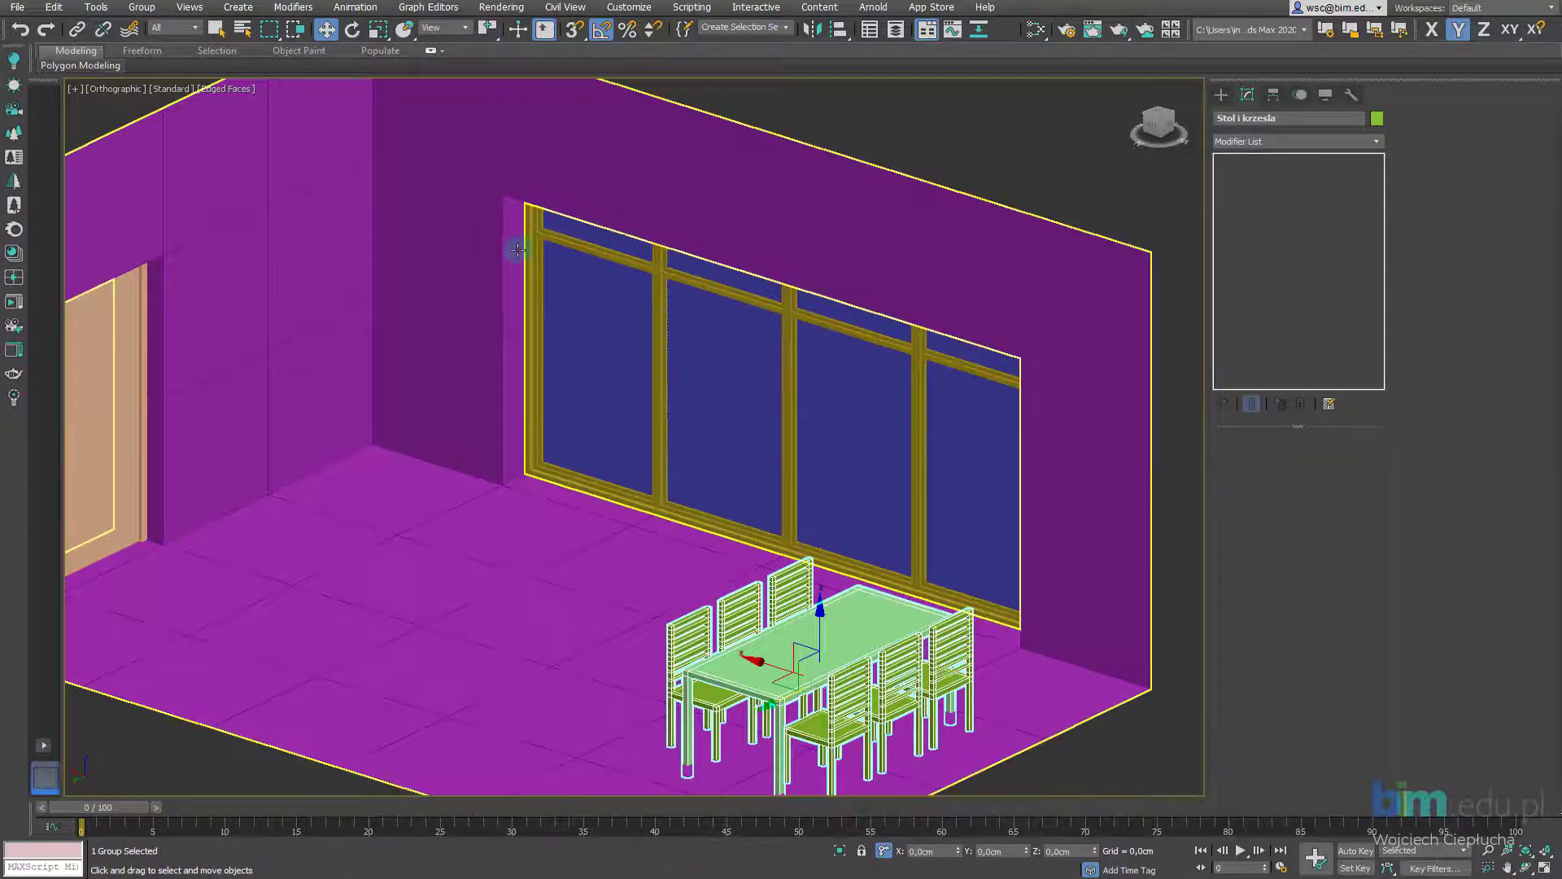
mouse_move(499, 231)
middle_mouse_down()
mouse_move(478, 290)
mouse_move(331, 266)
middle_mouse_up()
scroll(492, 257, "down", 2)
scroll(454, 261, "up", 3)
scroll(452, 264, "down", 1)
scroll(471, 293, "down", 2)
scroll(480, 293, "up", 2)
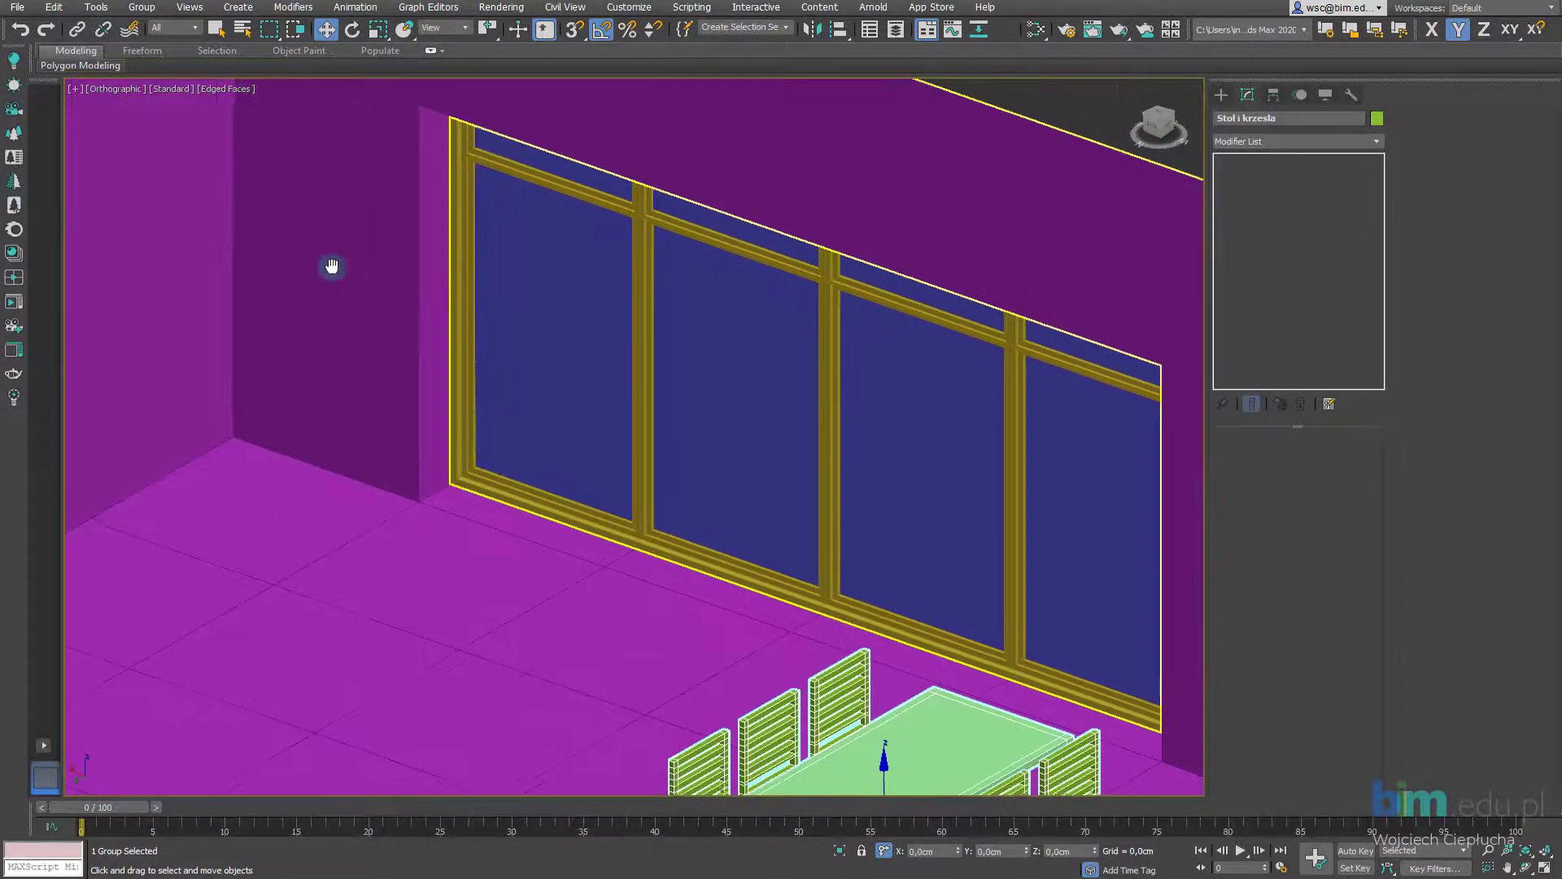
scroll(366, 273, "up", 2)
scroll(435, 278, "down", 2)
scroll(437, 306, "down", 2)
middle_click_drag(436, 307, 612, 355)
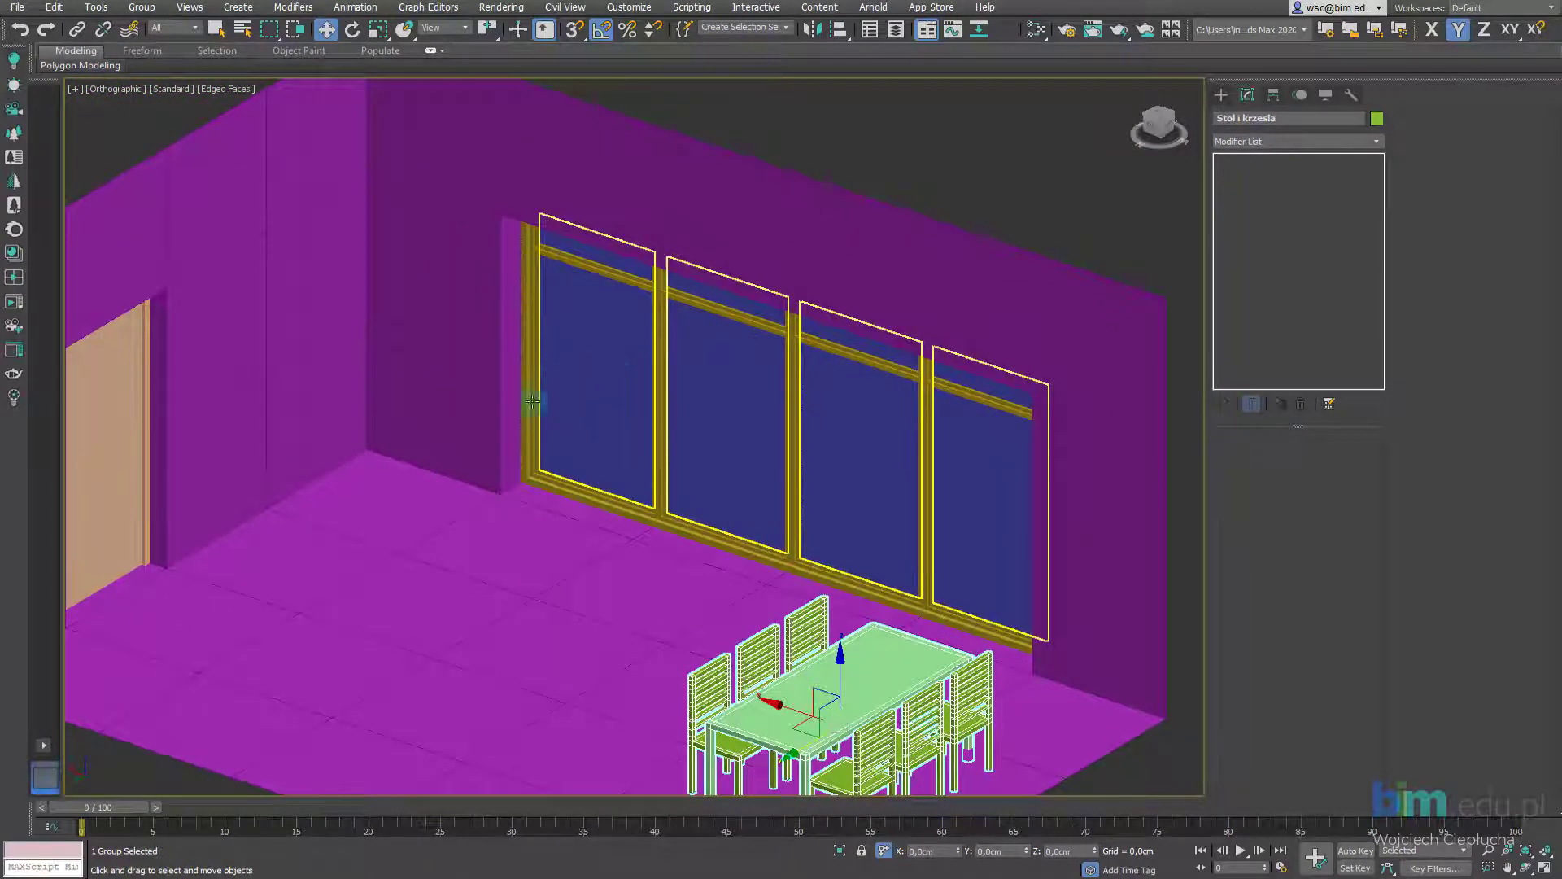
Select the Pokoj dzienny Editable Poly room mesh and frame the area above the window
left_click(522, 201)
scroll(489, 261, "down", 2)
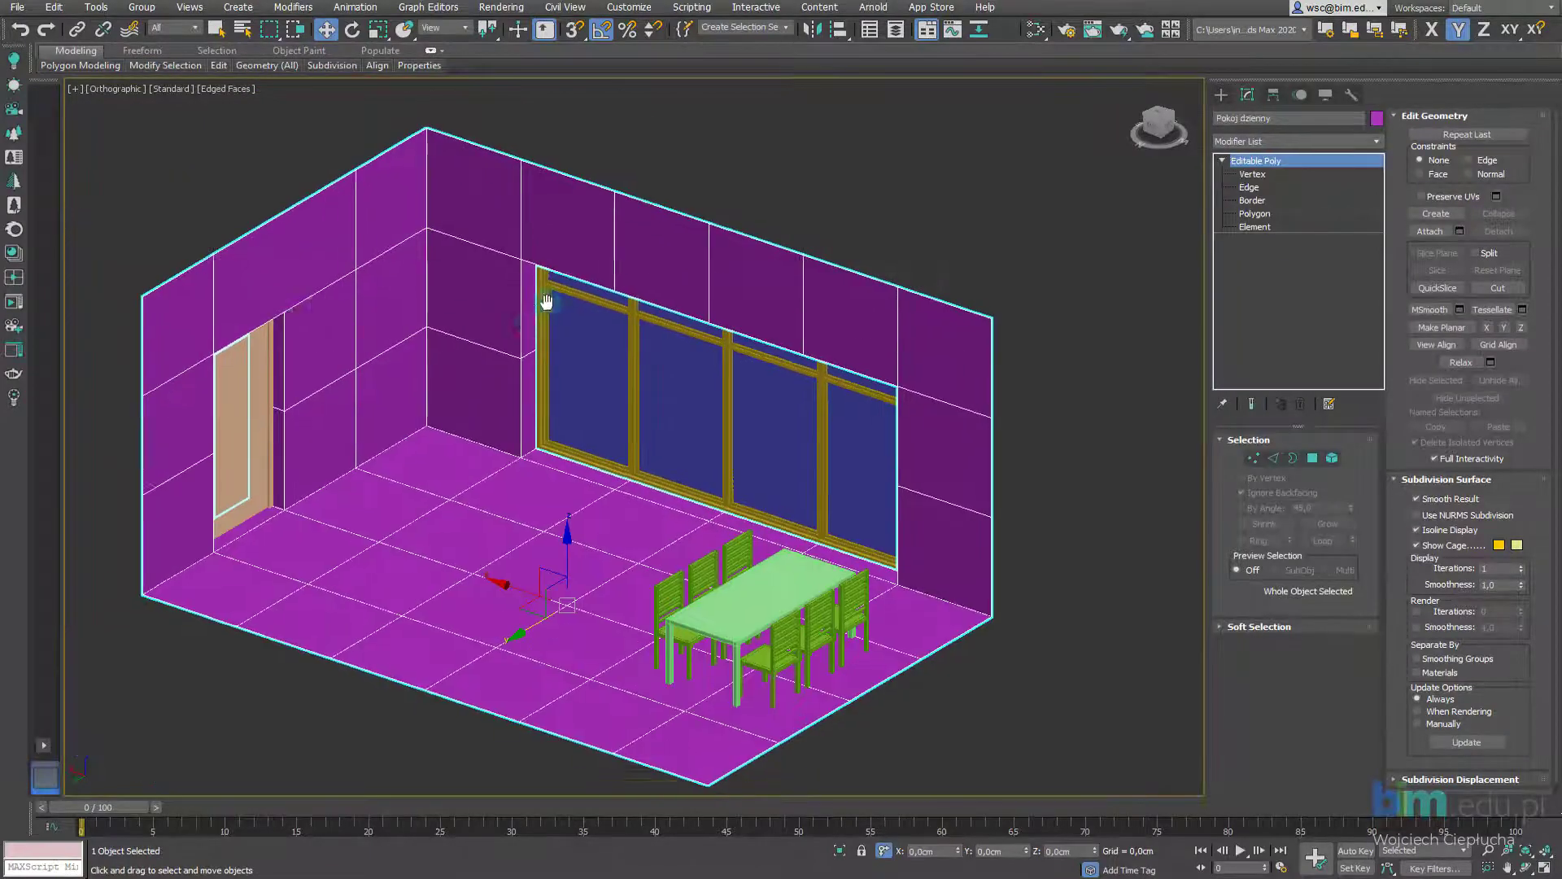
scroll(562, 297, "up", 2)
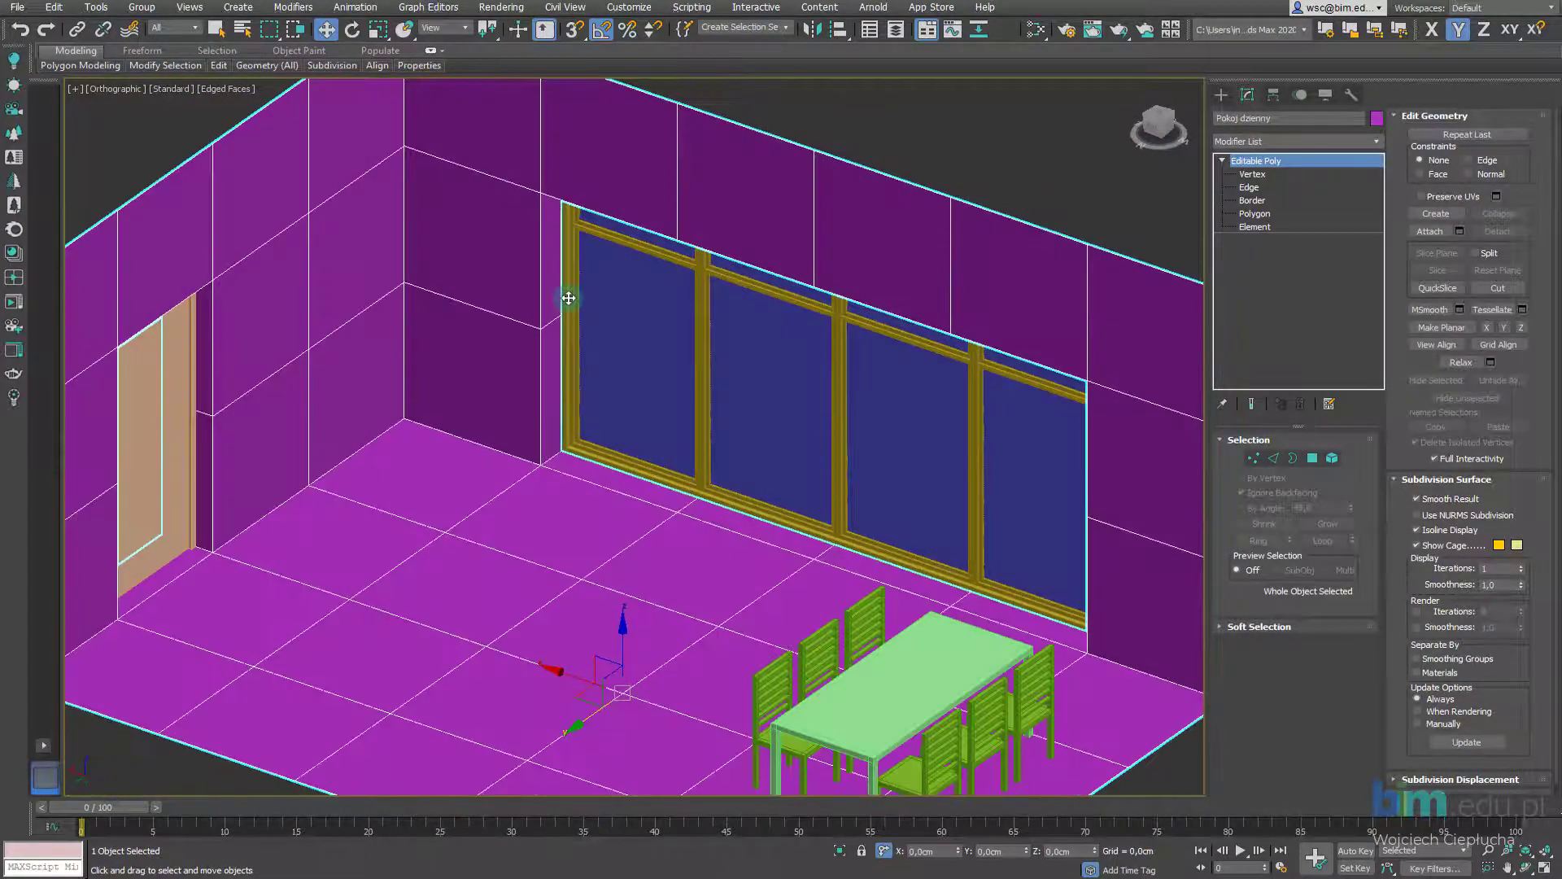
mouse_move(572, 296)
middle_mouse_down("alt")
mouse_move(733, 326)
mouse_move(680, 308)
middle_mouse_up("alt")
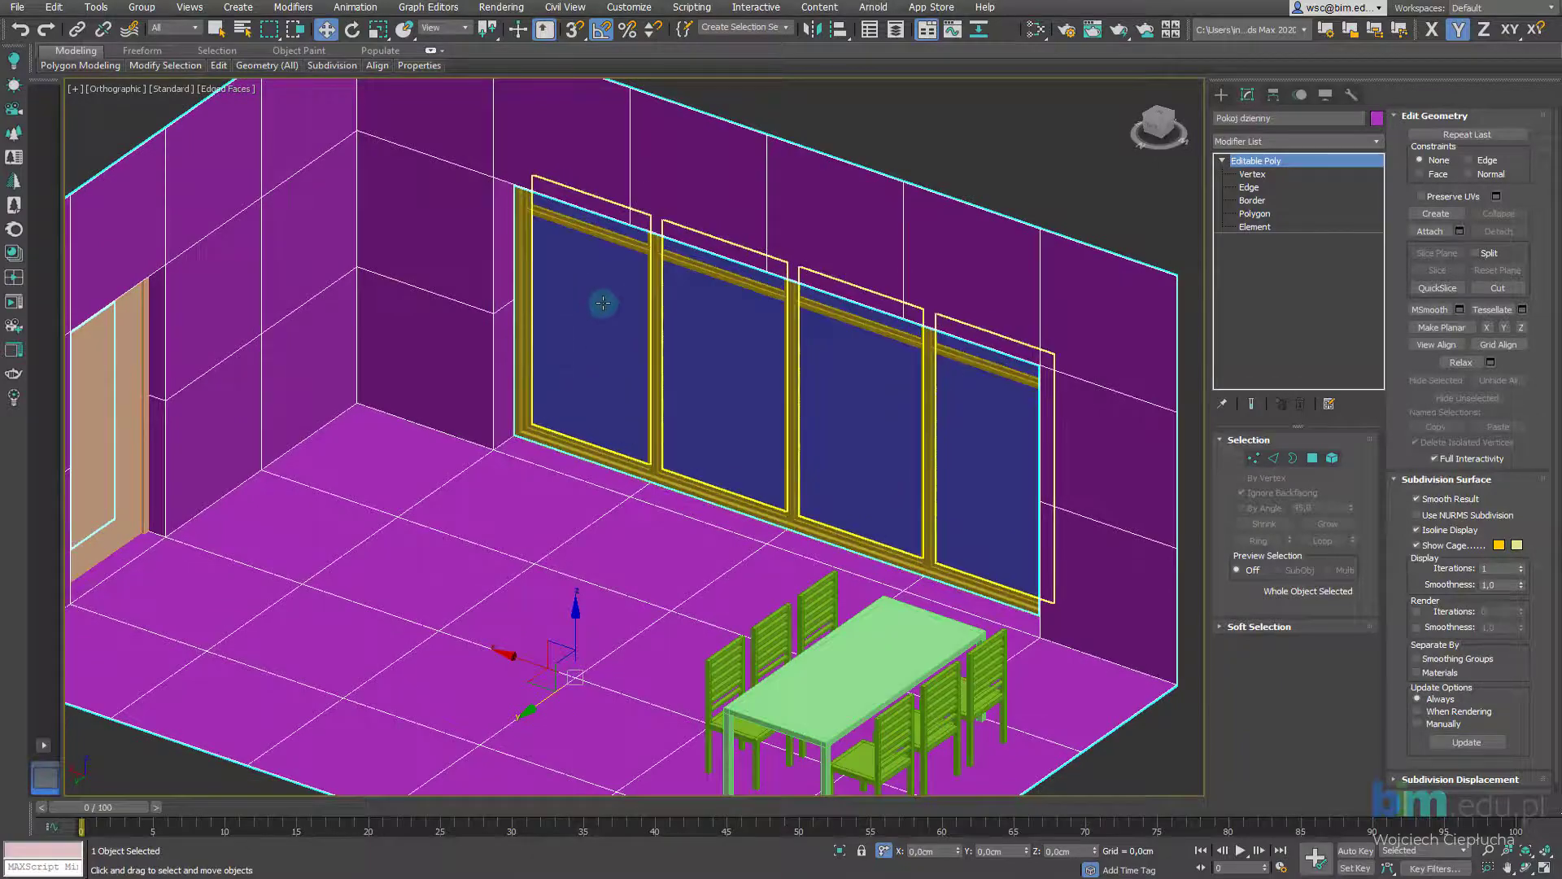
scroll(598, 297, "up", 2)
scroll(593, 290, "up", 1)
scroll(533, 269, "up", 3)
scroll(533, 269, "down", 3)
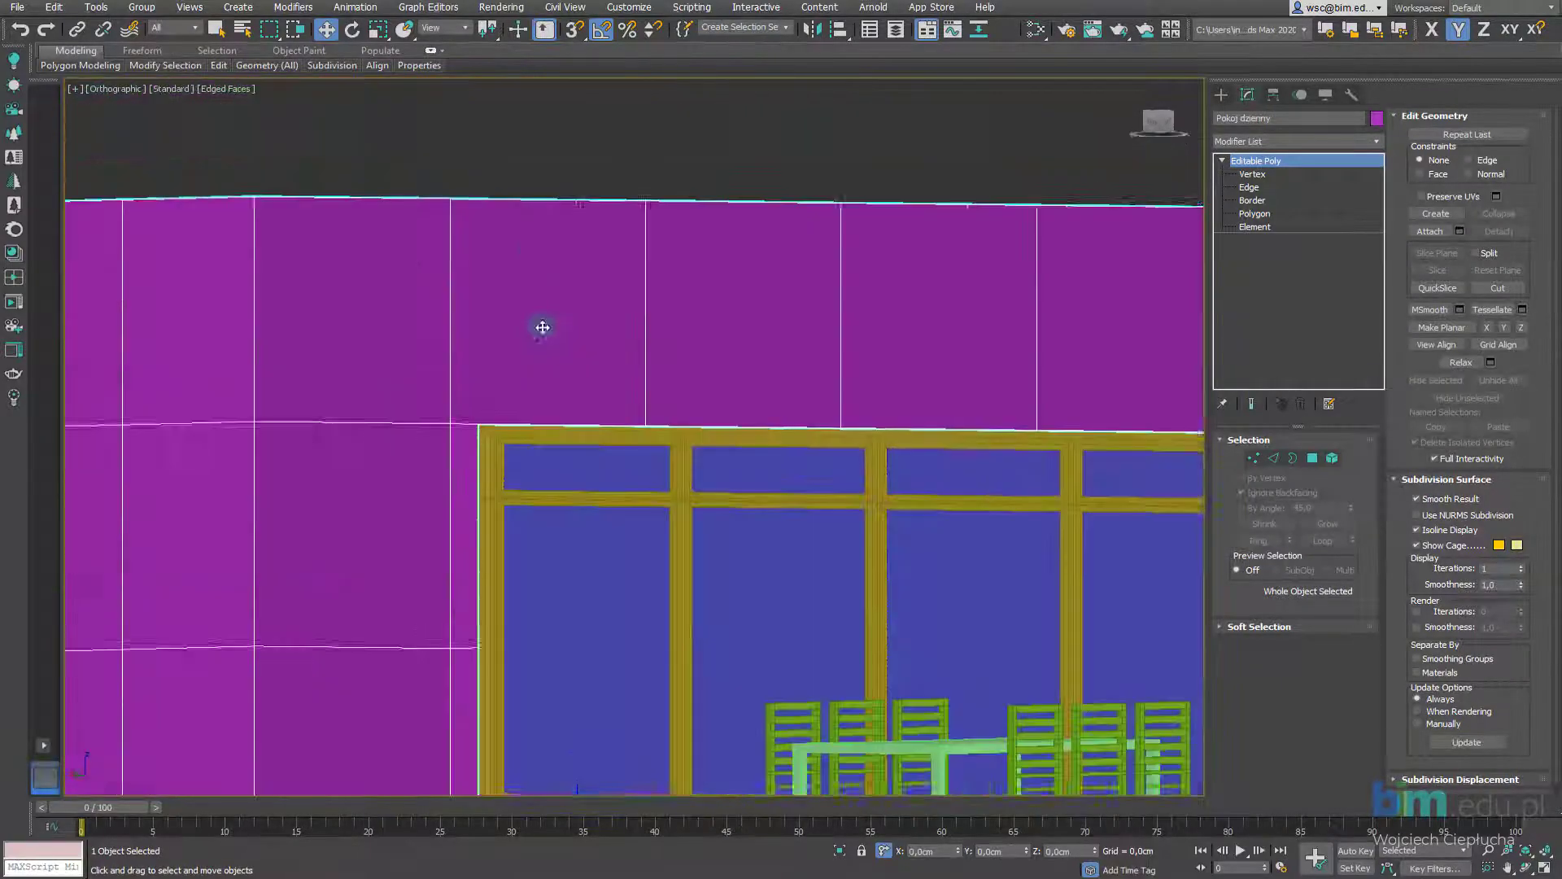
mouse_move(541, 325)
middle_mouse_down("alt")
mouse_move(582, 401)
mouse_move(478, 171)
mouse_move(593, 255)
mouse_move(547, 237)
middle_mouse_up("alt")
scroll(547, 300, "up", 3)
scroll(546, 299, "down", 3)
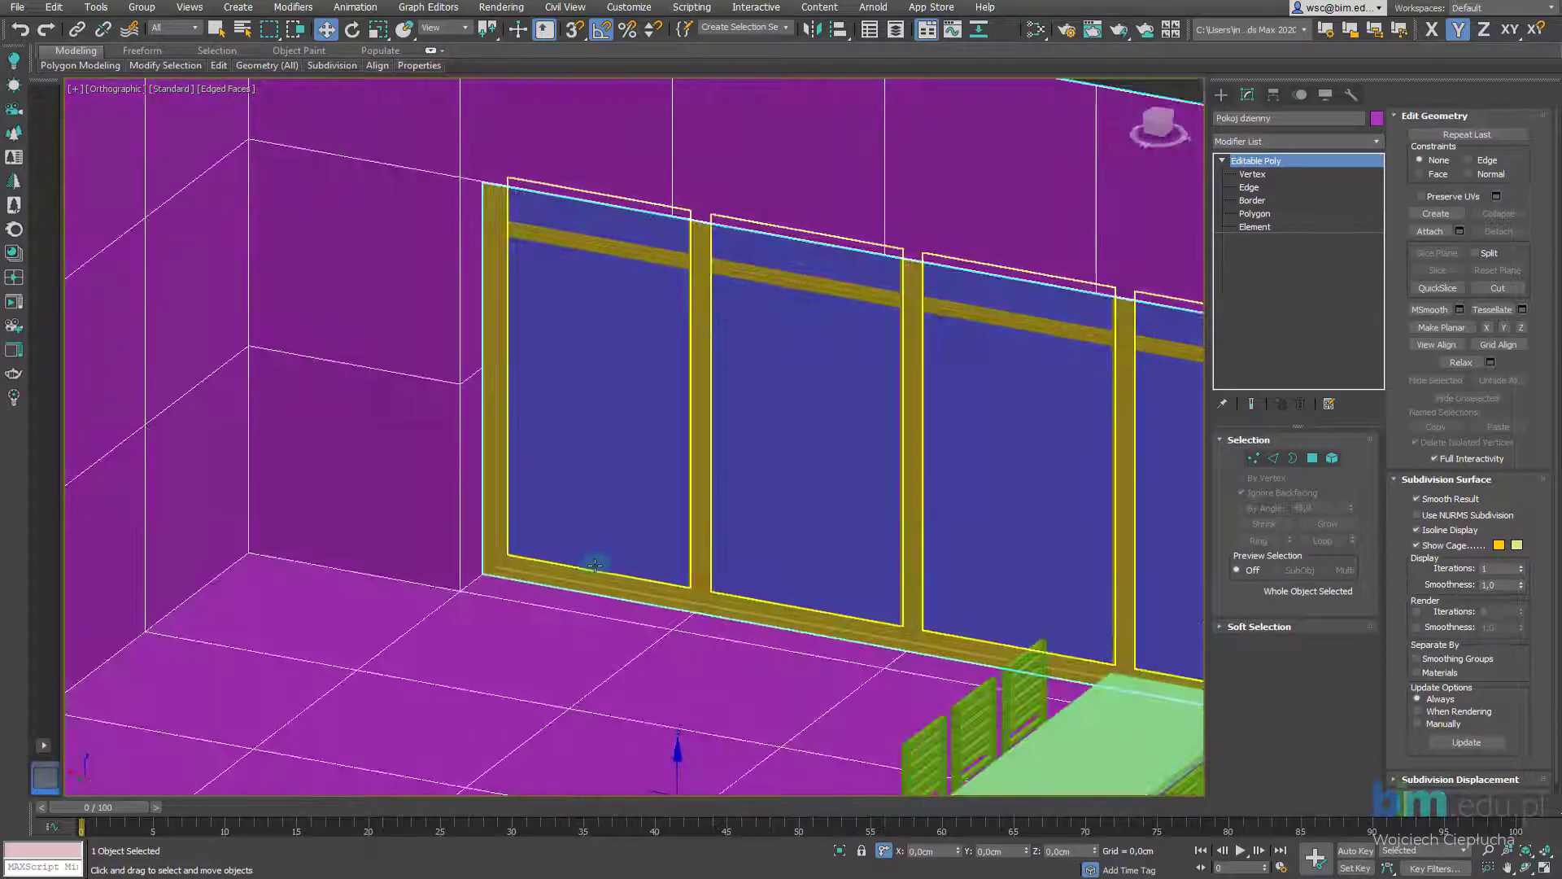
Orbit and zoom in close on the window's top-left corner
mouse_move(565, 509)
middle_mouse_down("alt")
mouse_move(576, 426)
mouse_move(600, 410)
mouse_move(447, 184)
mouse_move(819, 277)
mouse_move(454, 216)
mouse_move(600, 266)
mouse_move(558, 198)
middle_mouse_up("alt")
scroll(522, 296, "up", 3)
scroll(819, 277, "down", 2)
scroll(453, 217, "up", 3)
scroll(600, 265, "up", 2)
scroll(600, 265, "down", 3)
scroll(614, 275, "up", 1)
scroll(606, 261, "up", 2)
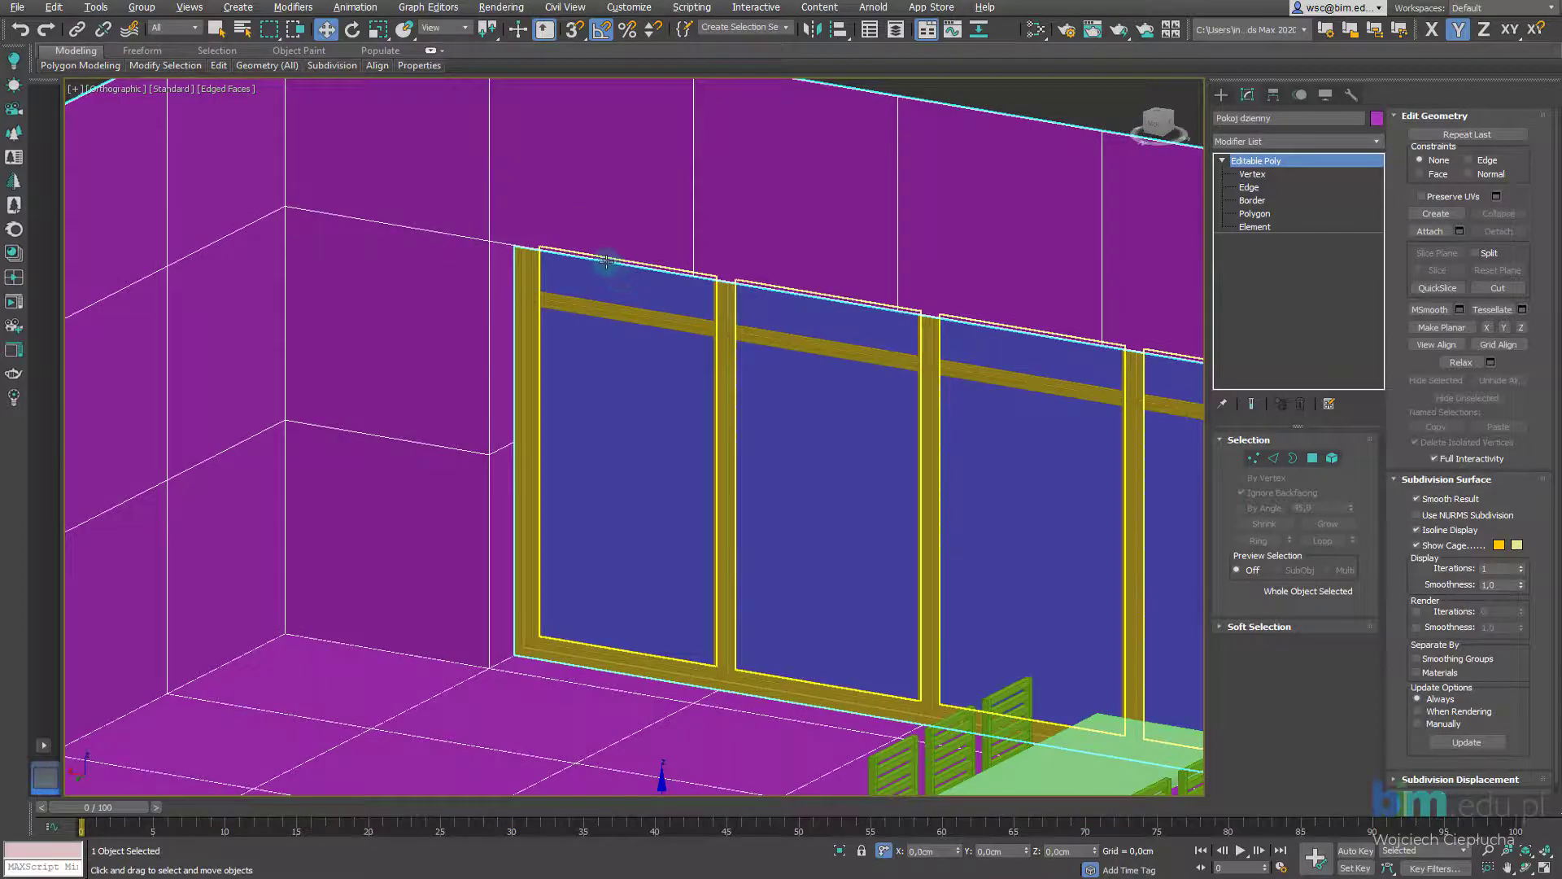
scroll(606, 260, "down", 2)
mouse_move(606, 260)
middle_mouse_down()
mouse_move(359, 174)
mouse_move(521, 218)
middle_mouse_up()
scroll(505, 220, "up", 2)
scroll(521, 218, "up", 2)
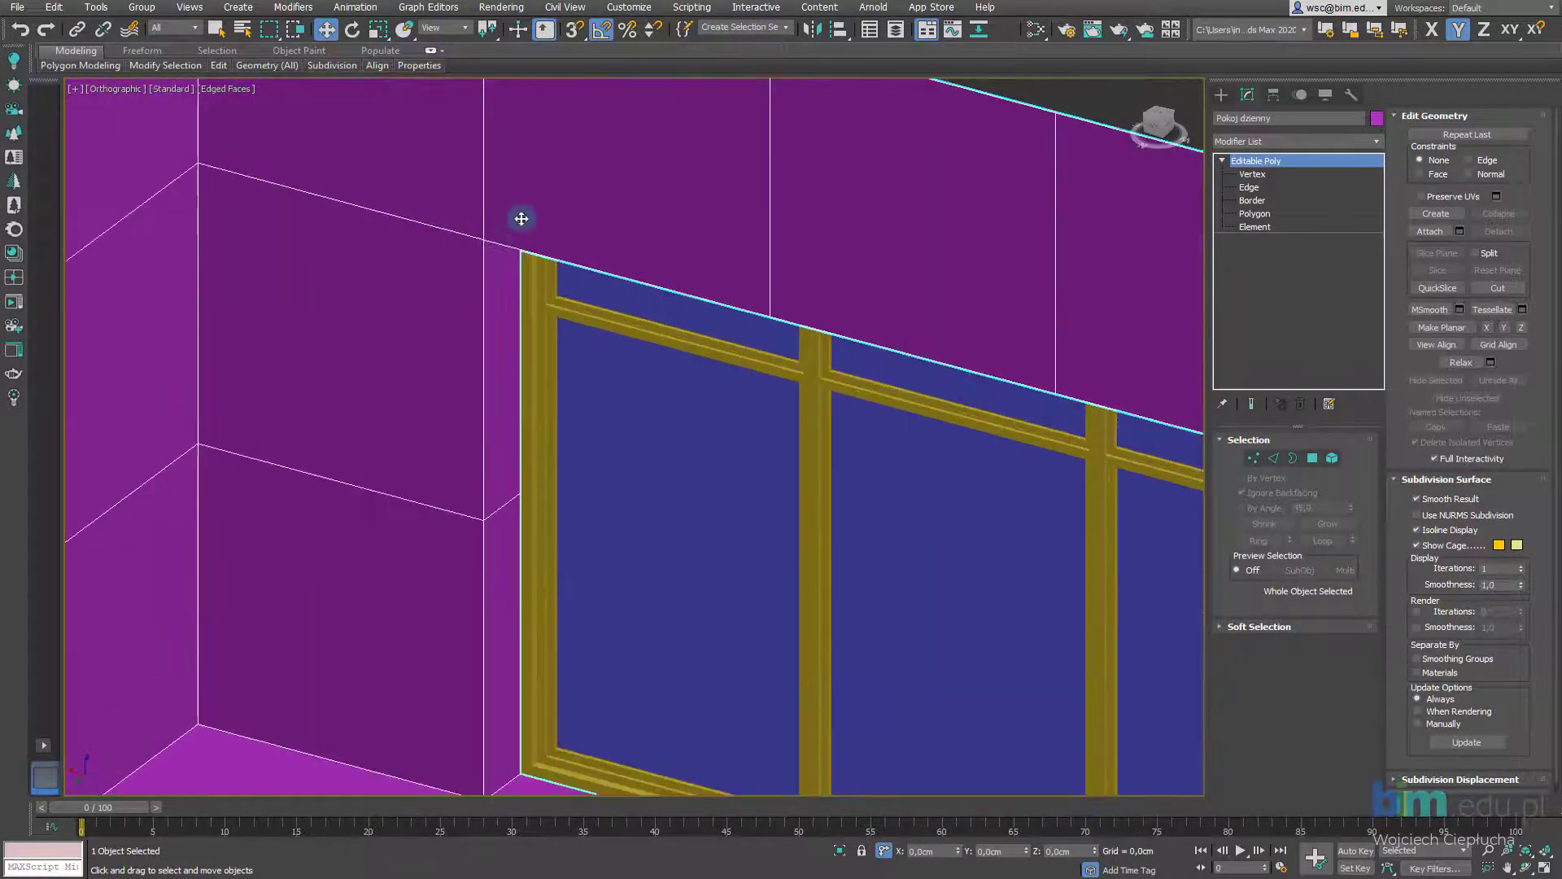
middle_click_drag(736, 305, 661, 292)
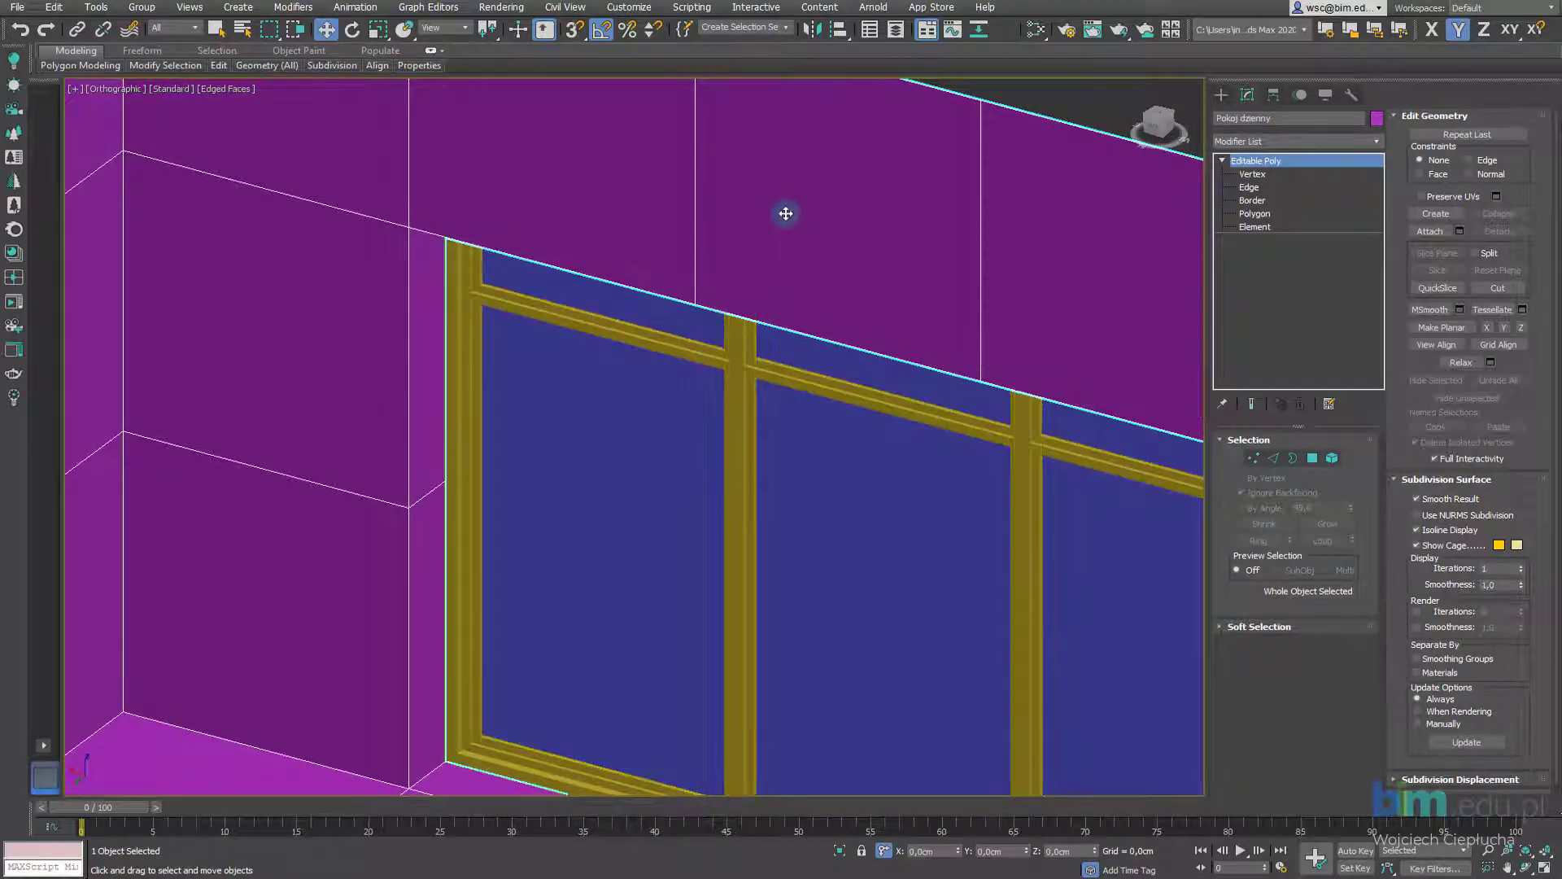
scroll(828, 239, "down", 3)
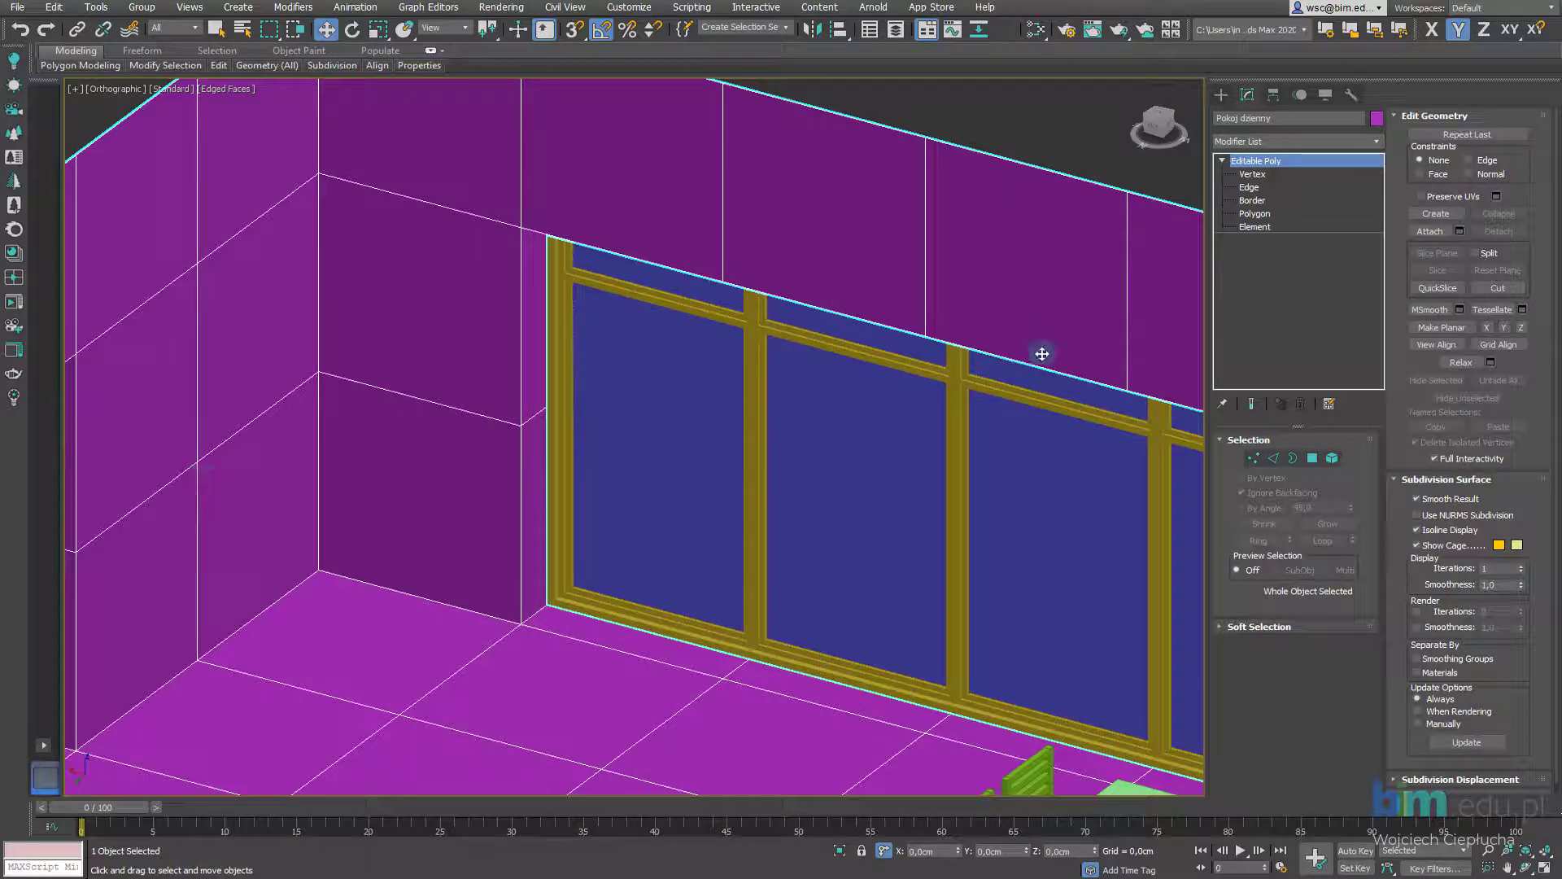
middle_click_drag(994, 253, 1014, 219)
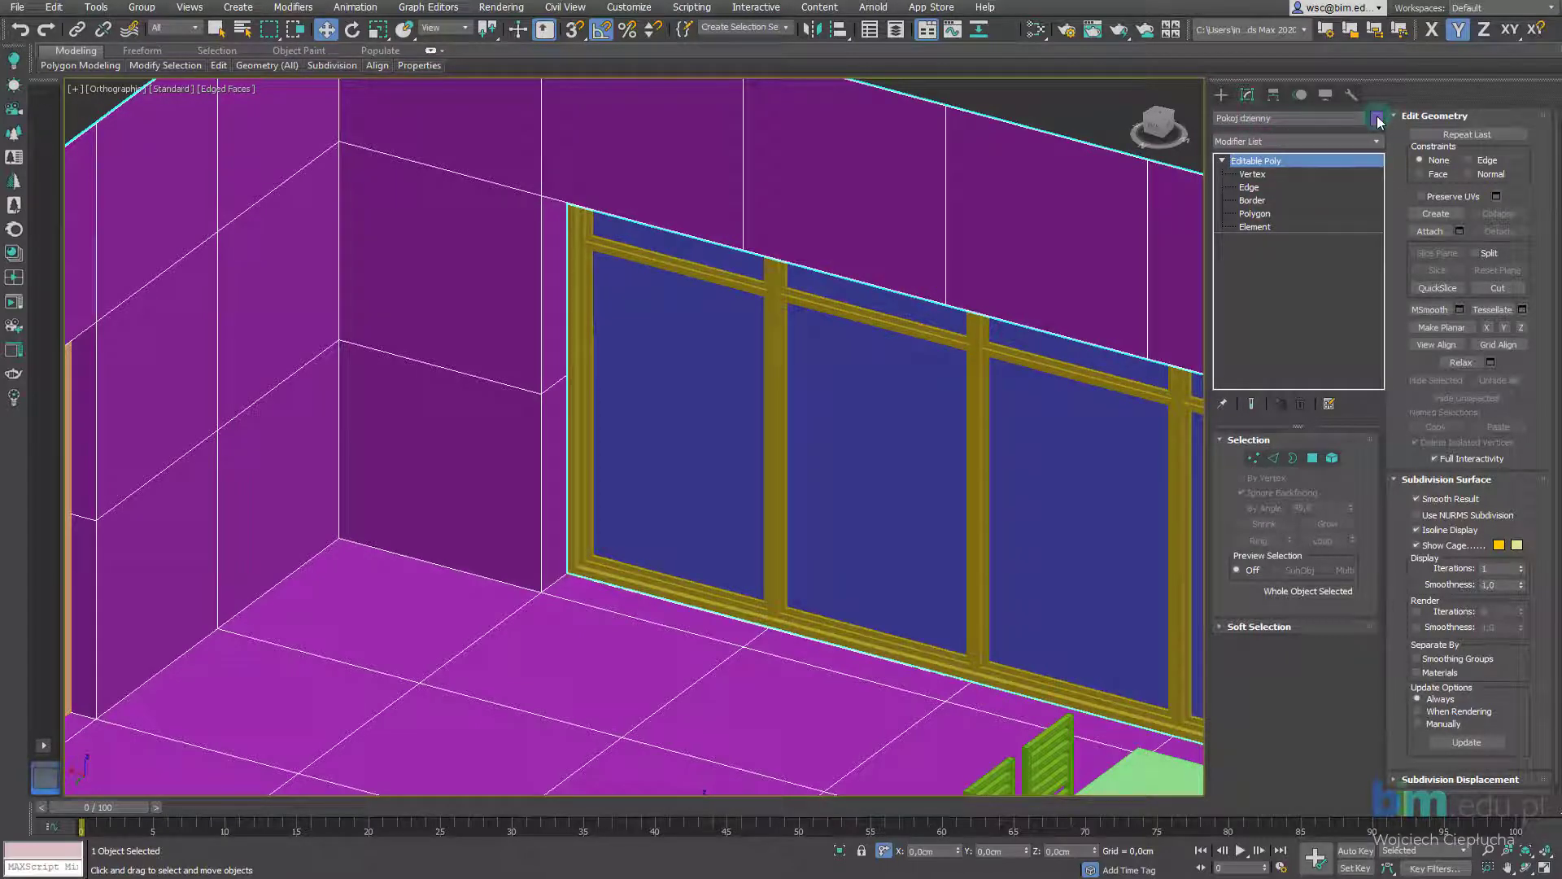
Switch the room mesh to Edge level and select Edge 130 along the window top
left_click(1306, 229)
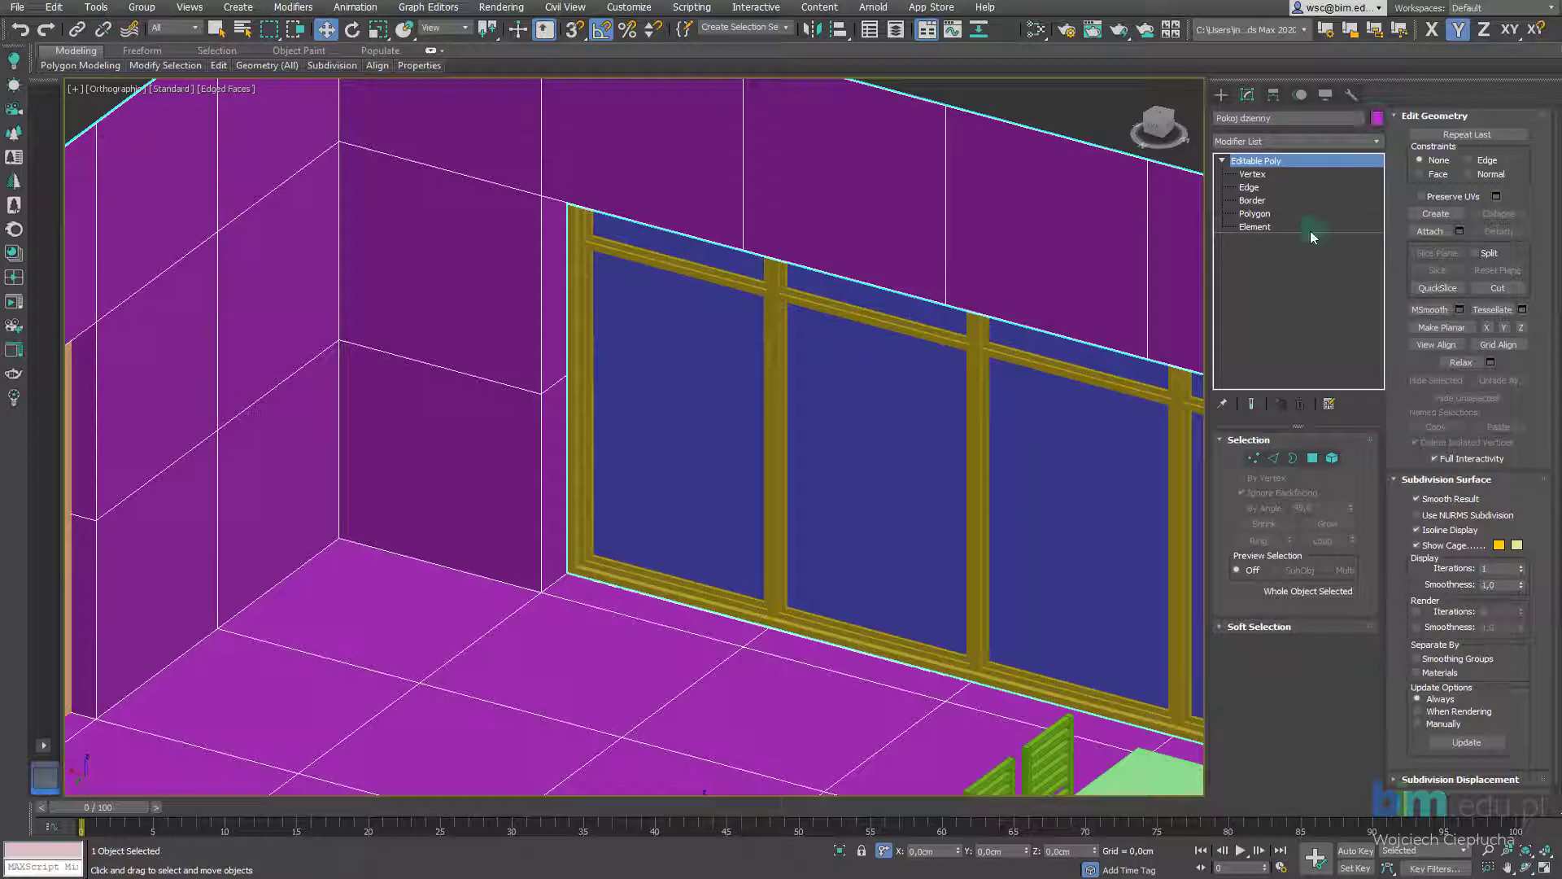
left_click(1249, 188)
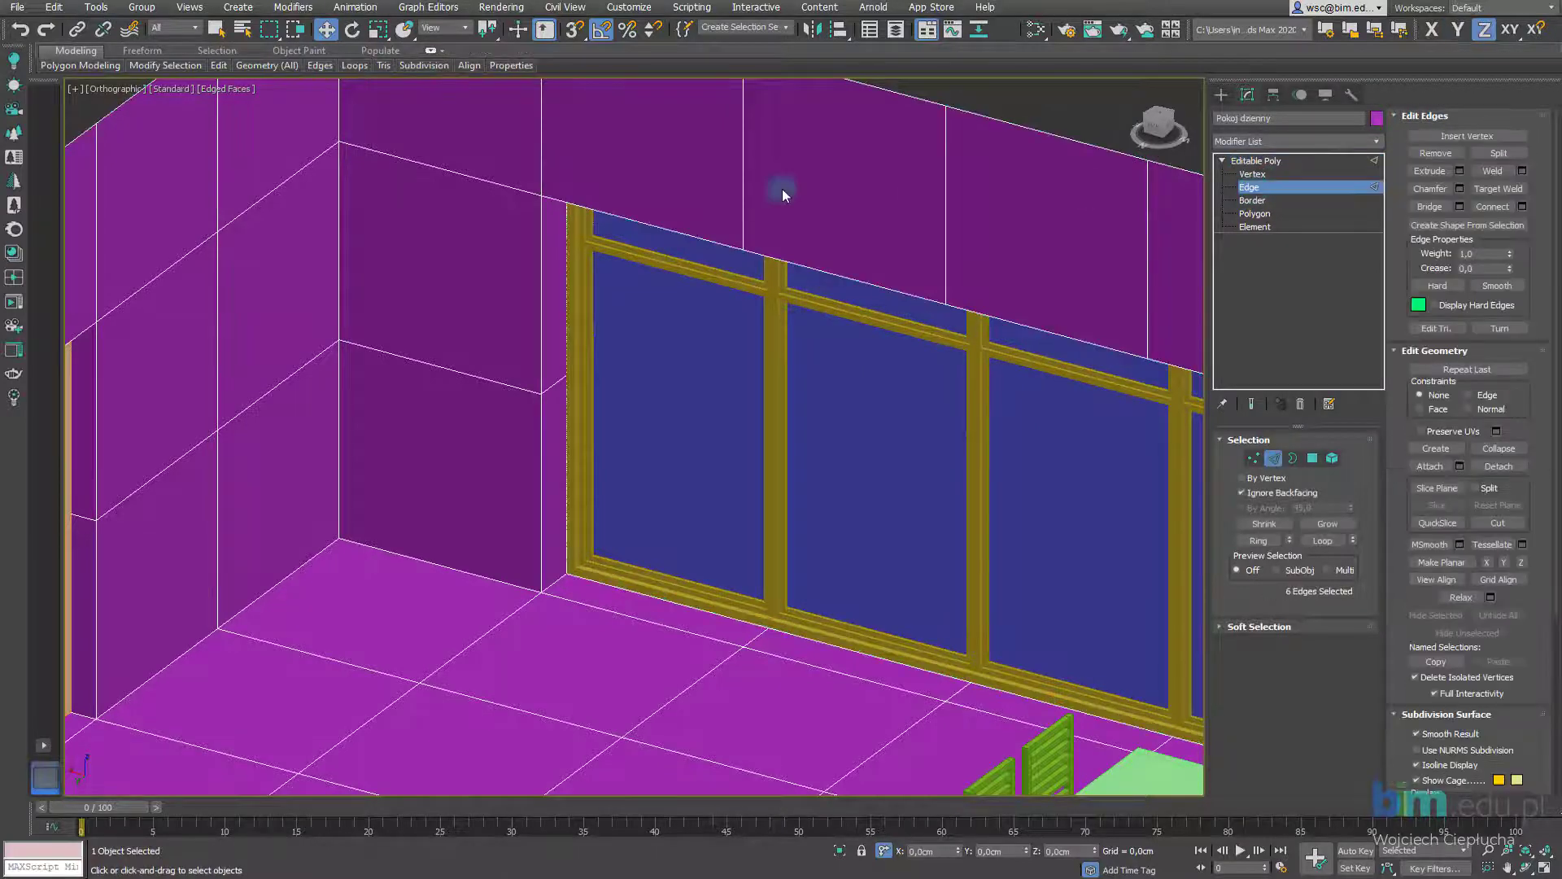
left_click(646, 226)
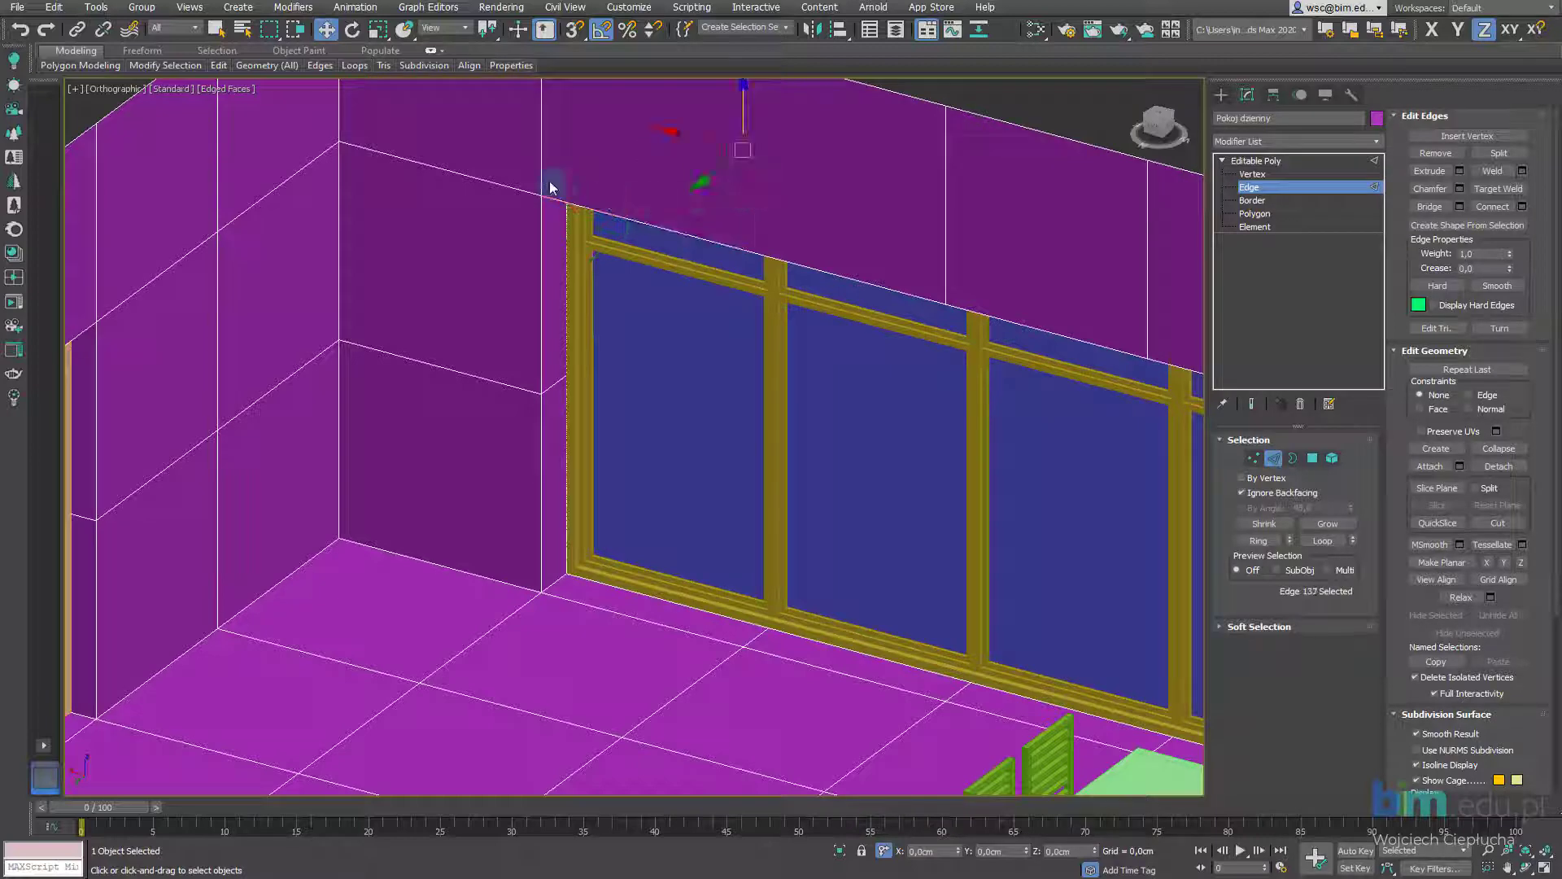
scroll(716, 222, "up", 2)
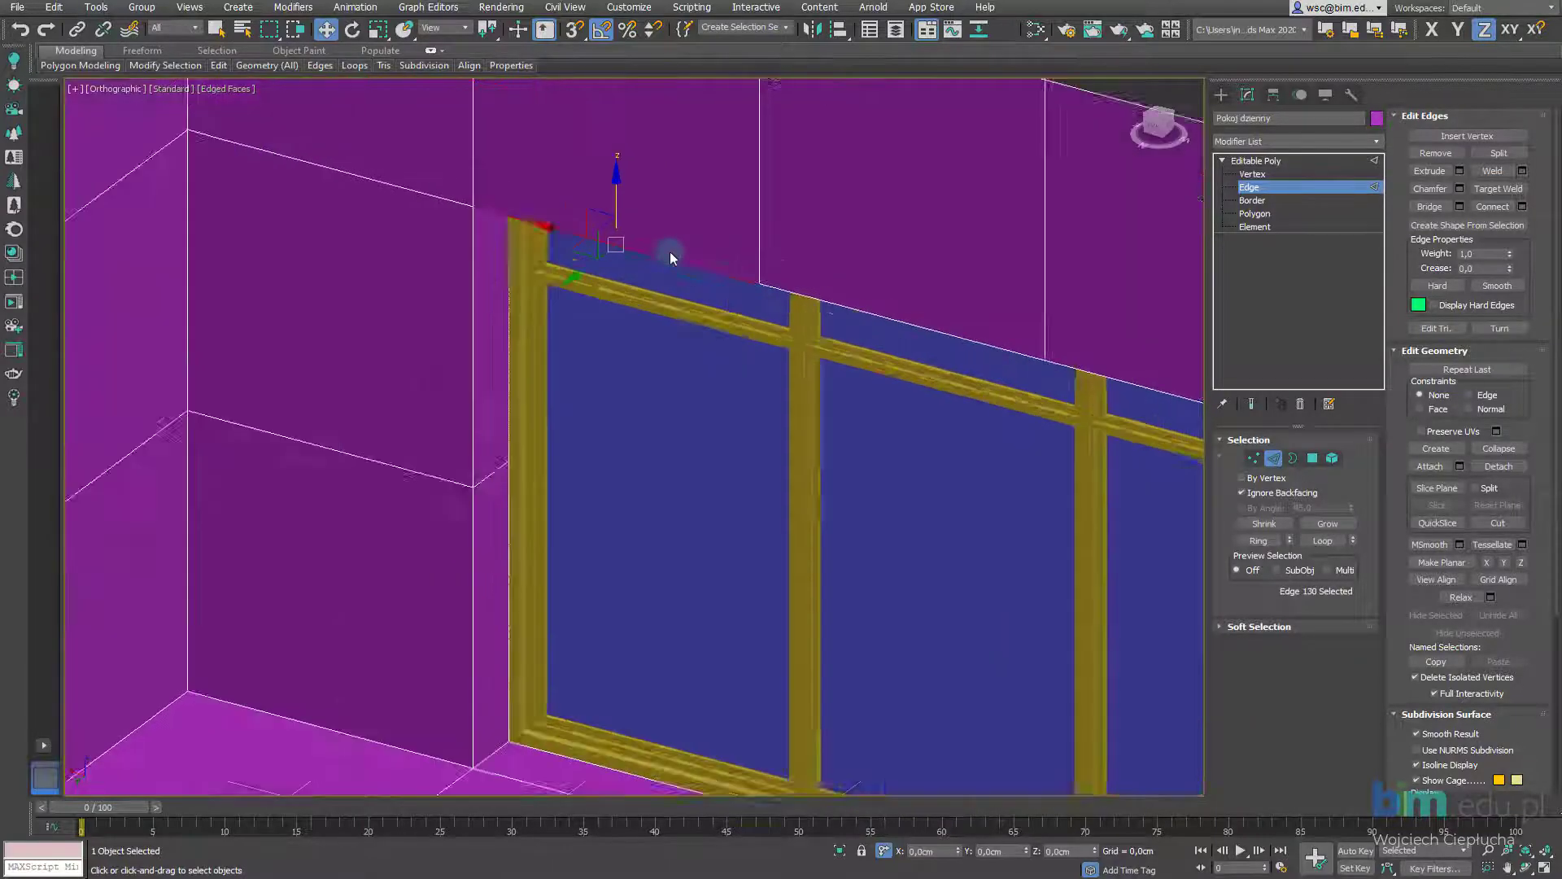
scroll(663, 252, "up", 4)
scroll(698, 259, "down", 5)
scroll(712, 263, "up", 4)
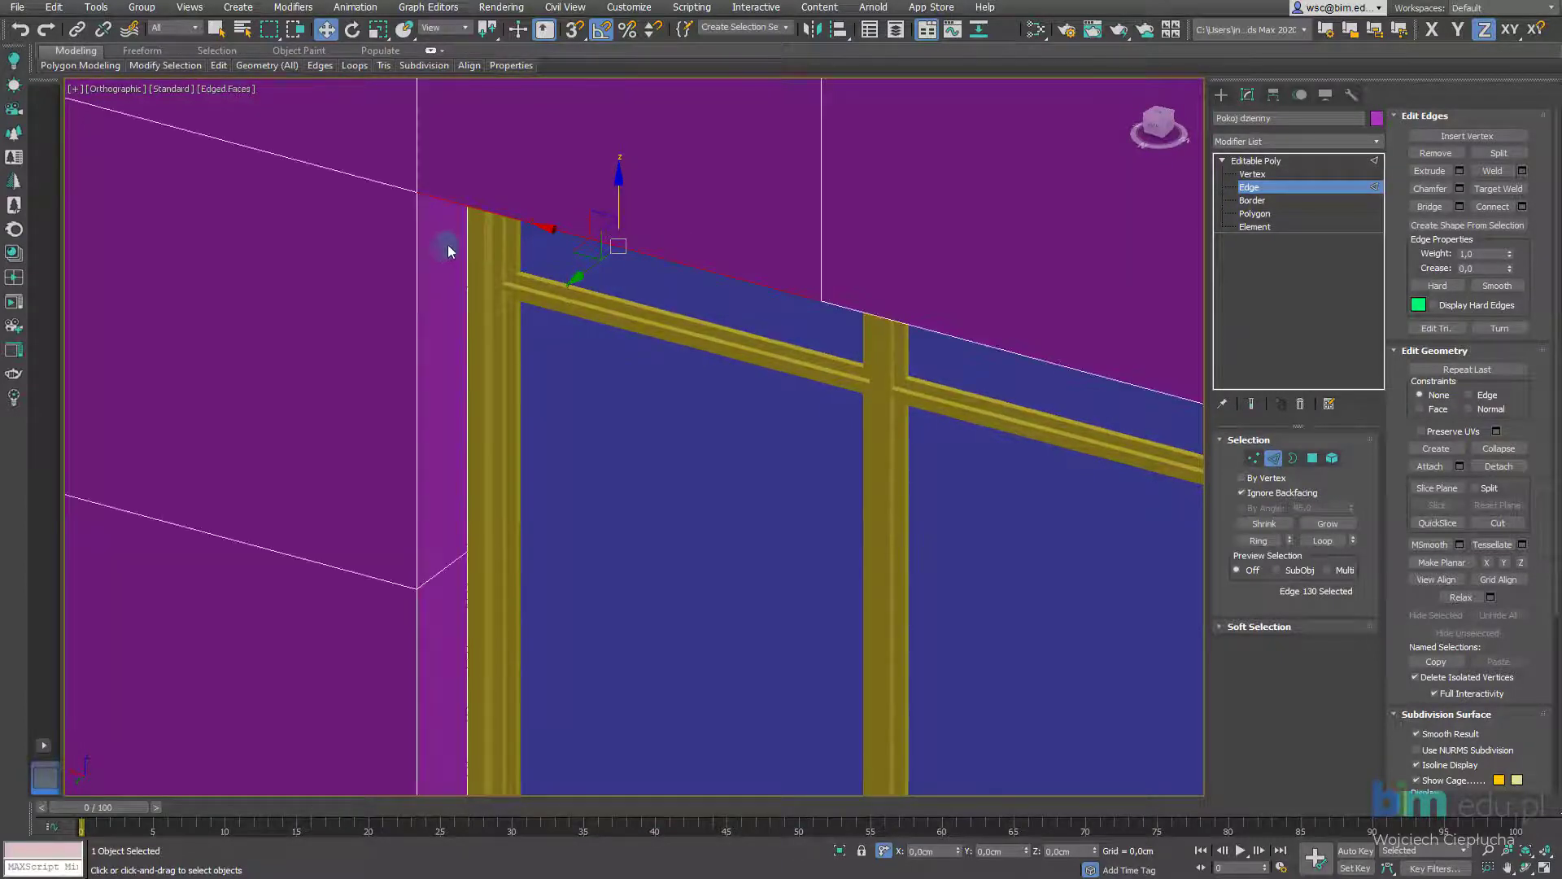
Toggle Edged Faces off and on with F4 and check the viewport shading options
key("F4")
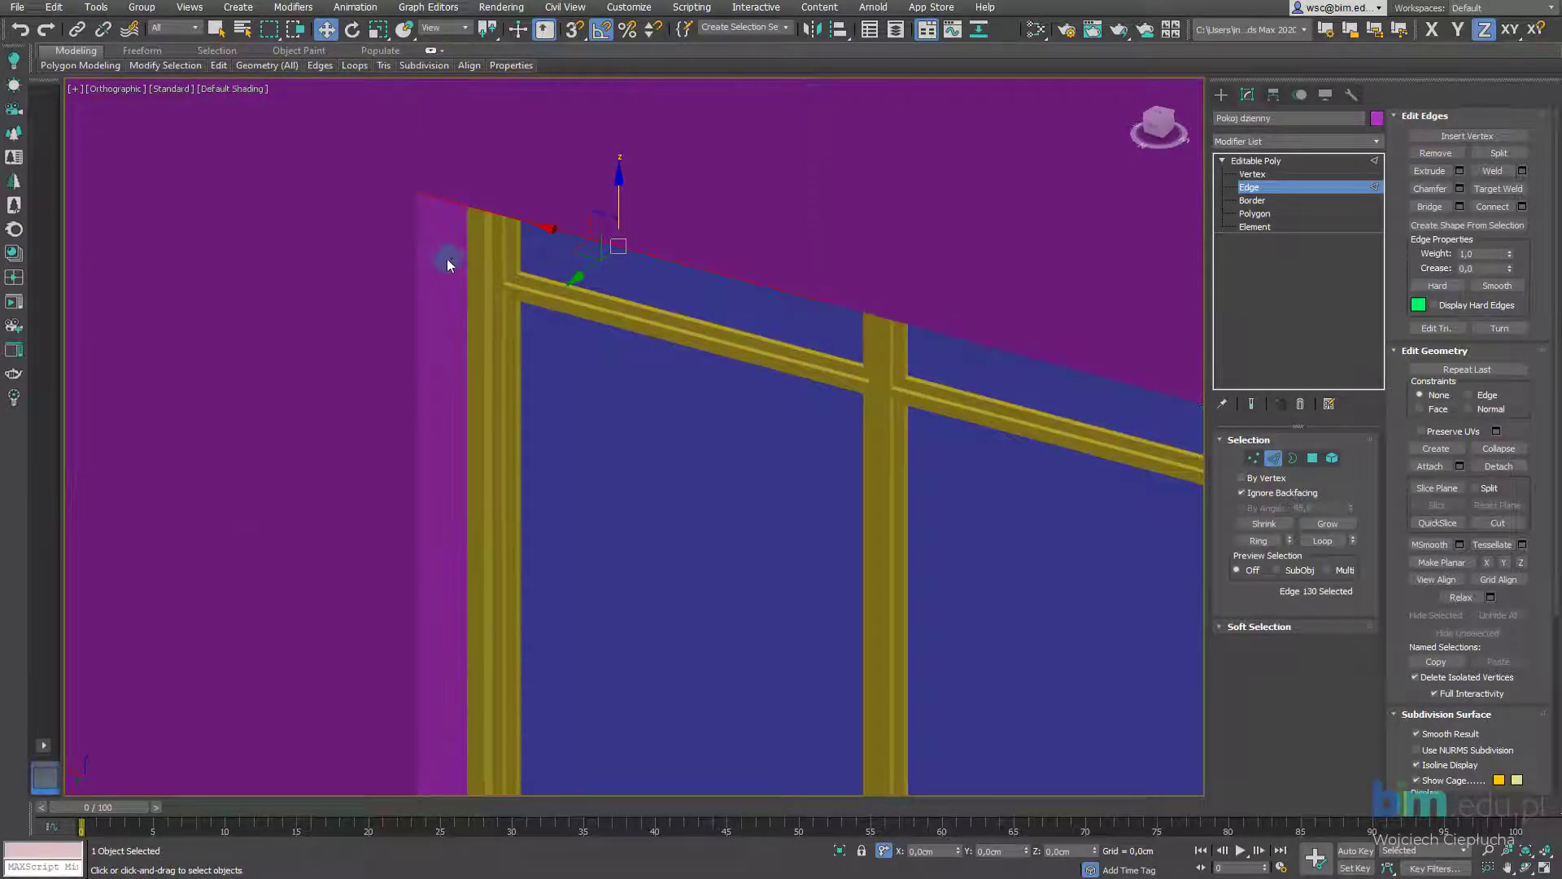
key("F4")
left_click(228, 90)
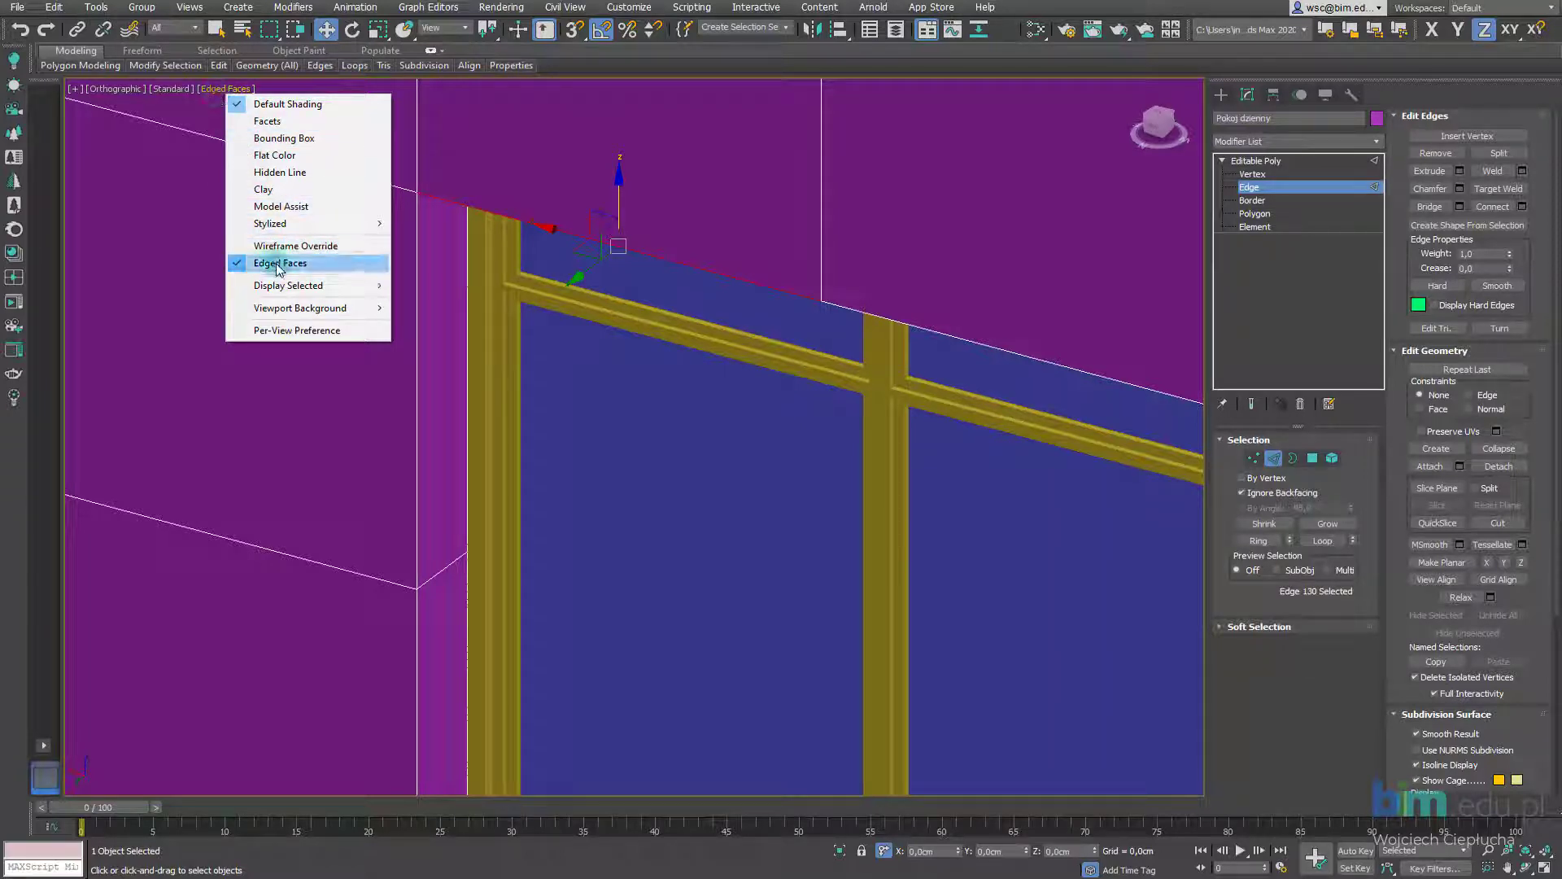
left_click(215, 90)
left_click(219, 88)
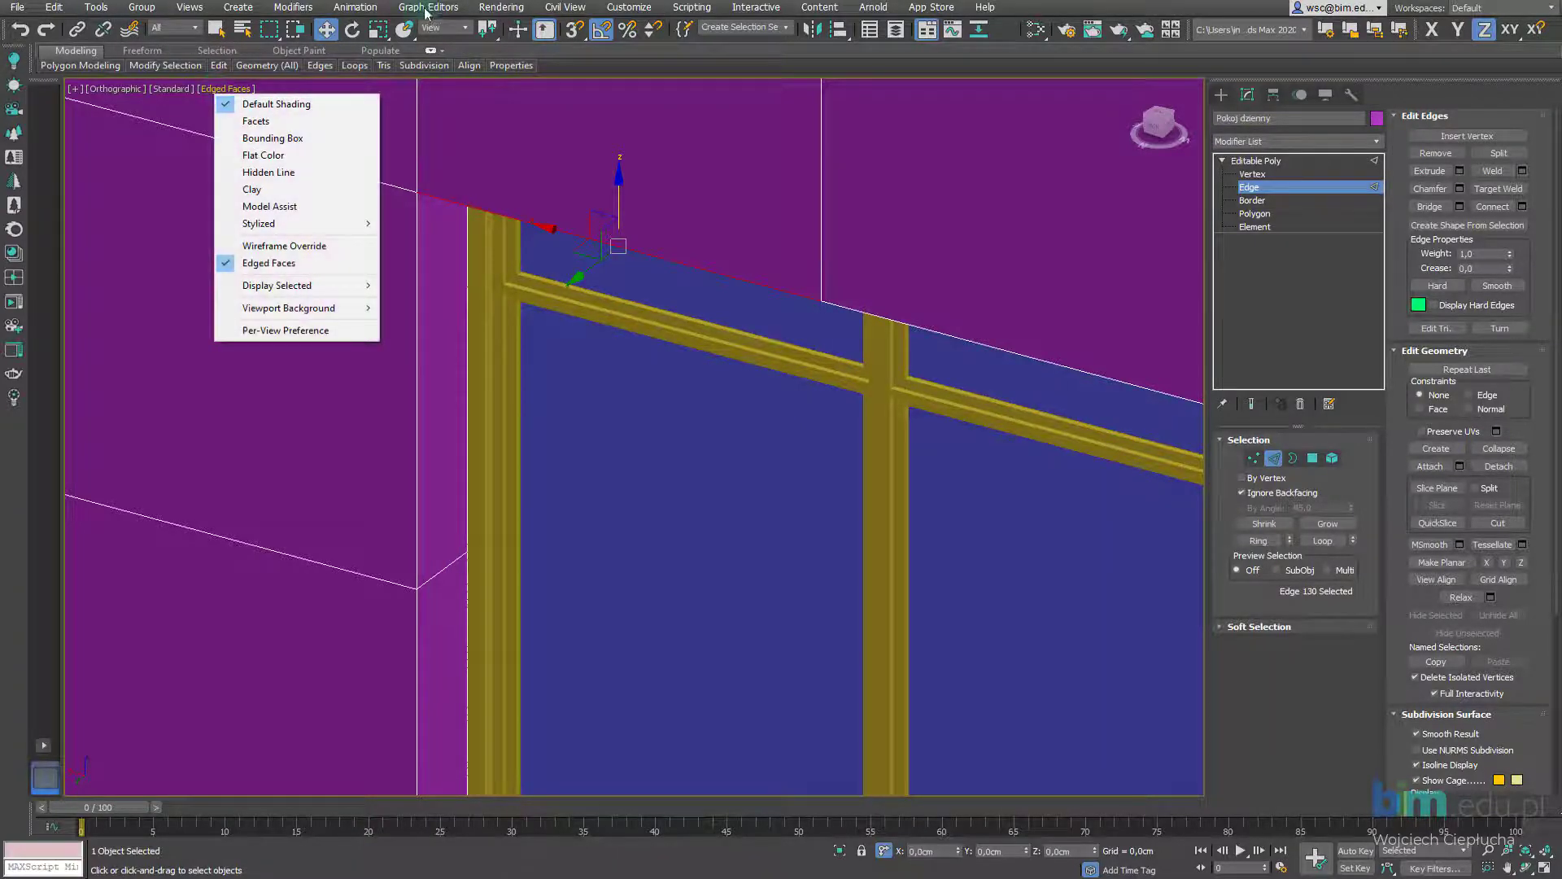
left_click(277, 73)
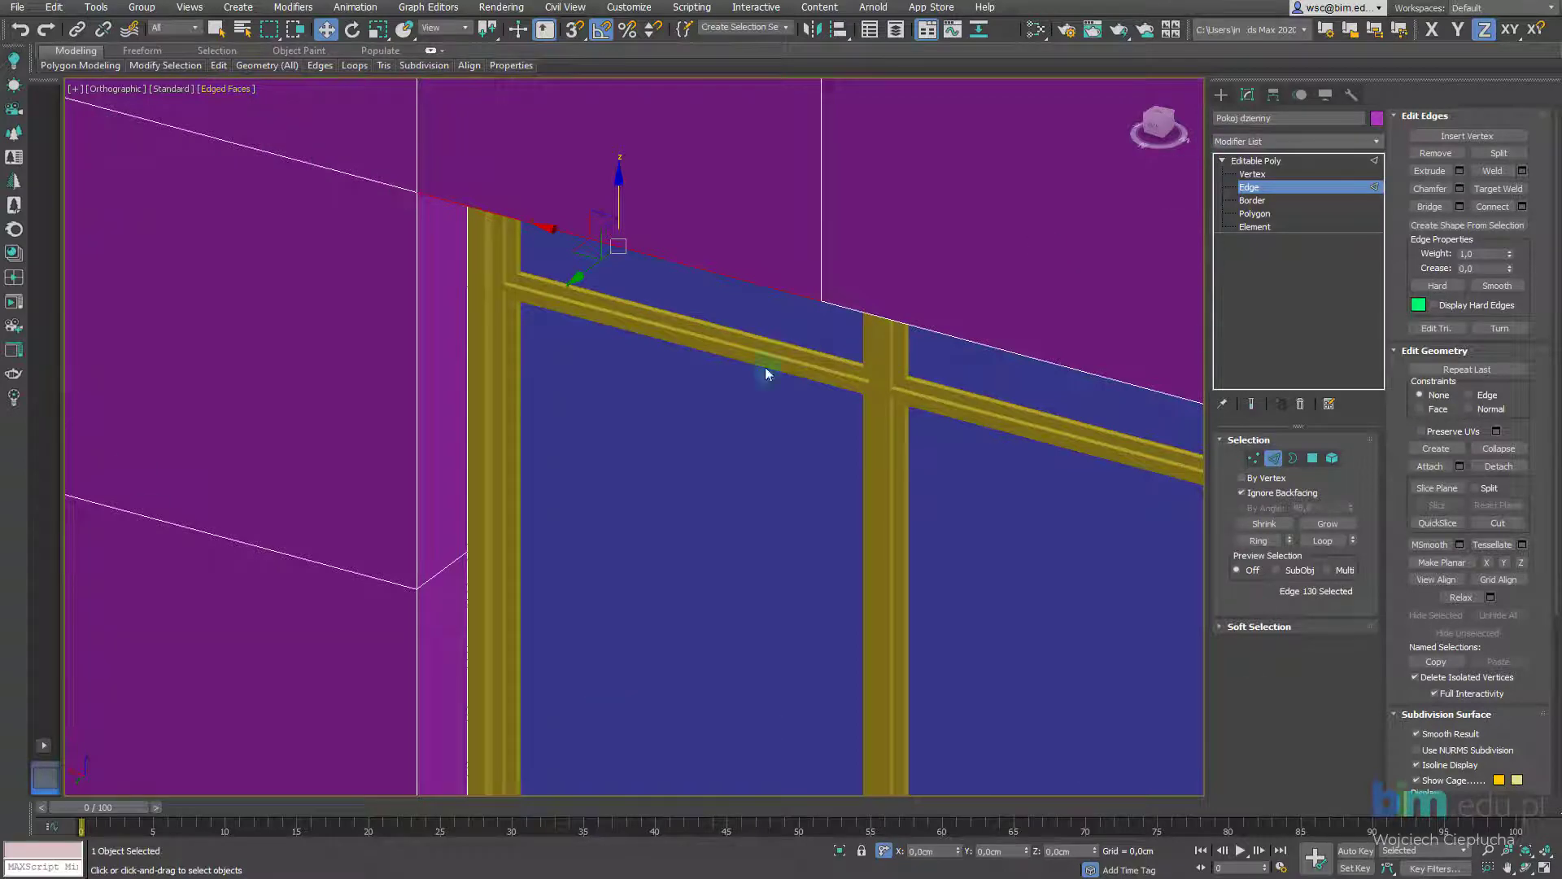
Try the four-viewport layout, maximize the view again, and reselect the window-top edge
left_click(521, 373)
key("alt+w")
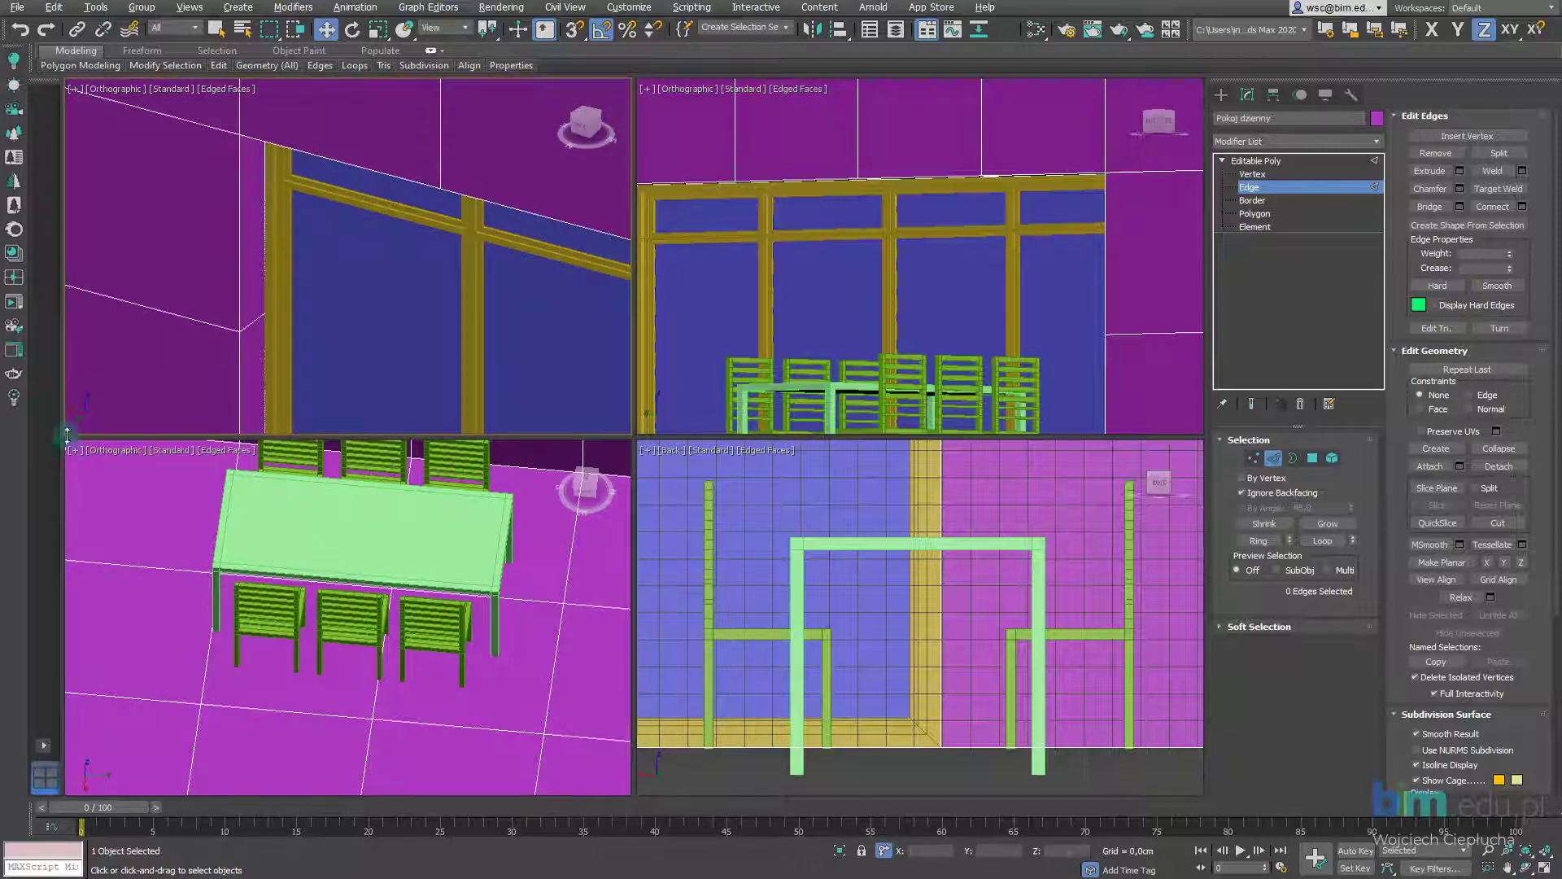
key("alt+w")
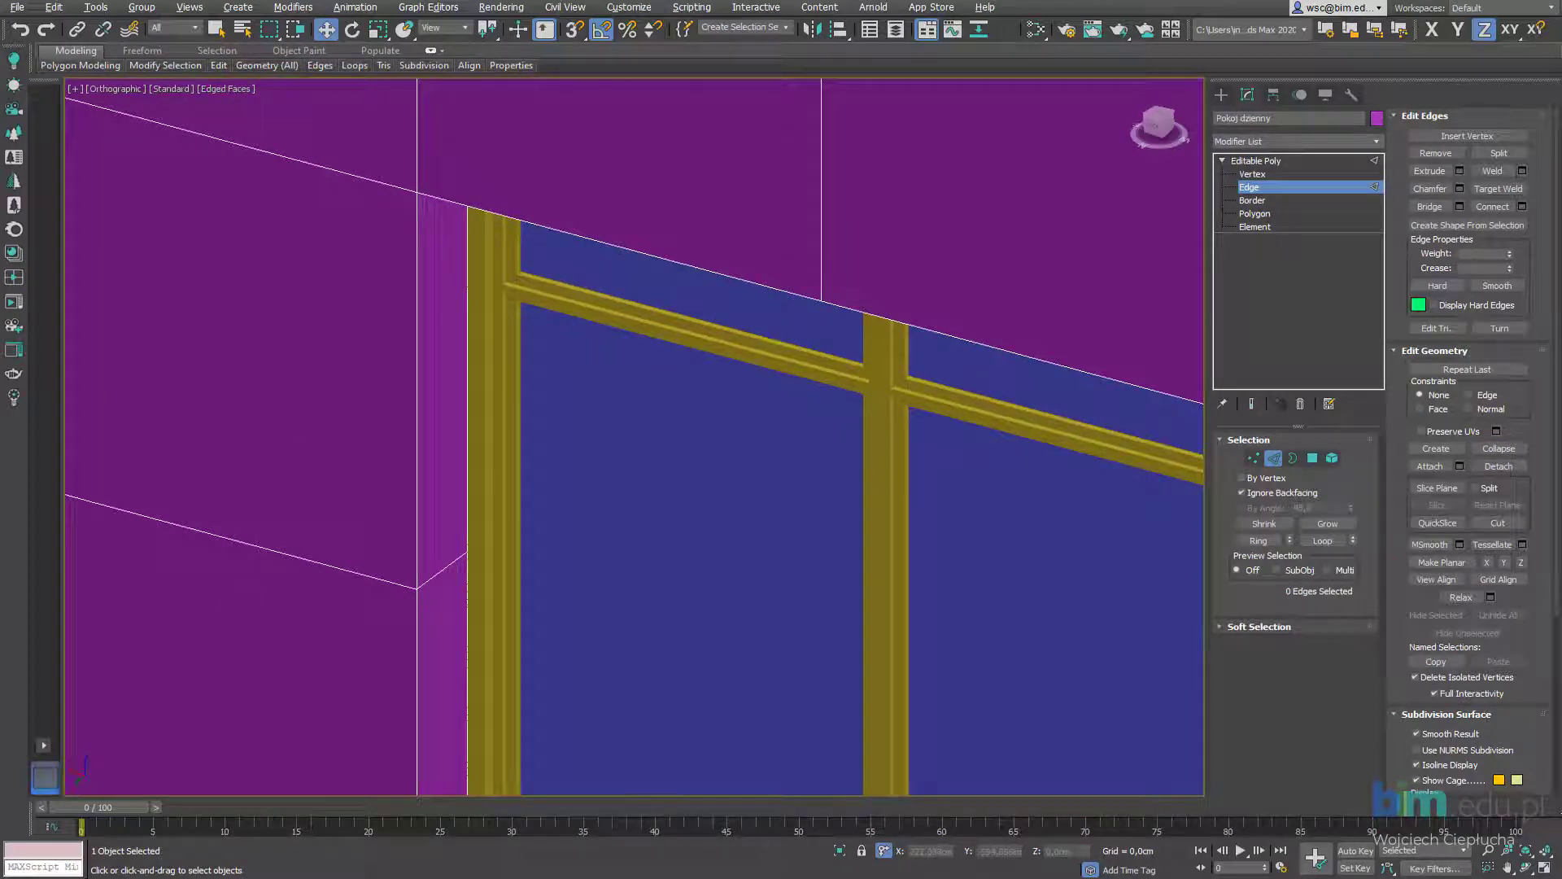
left_click(605, 244)
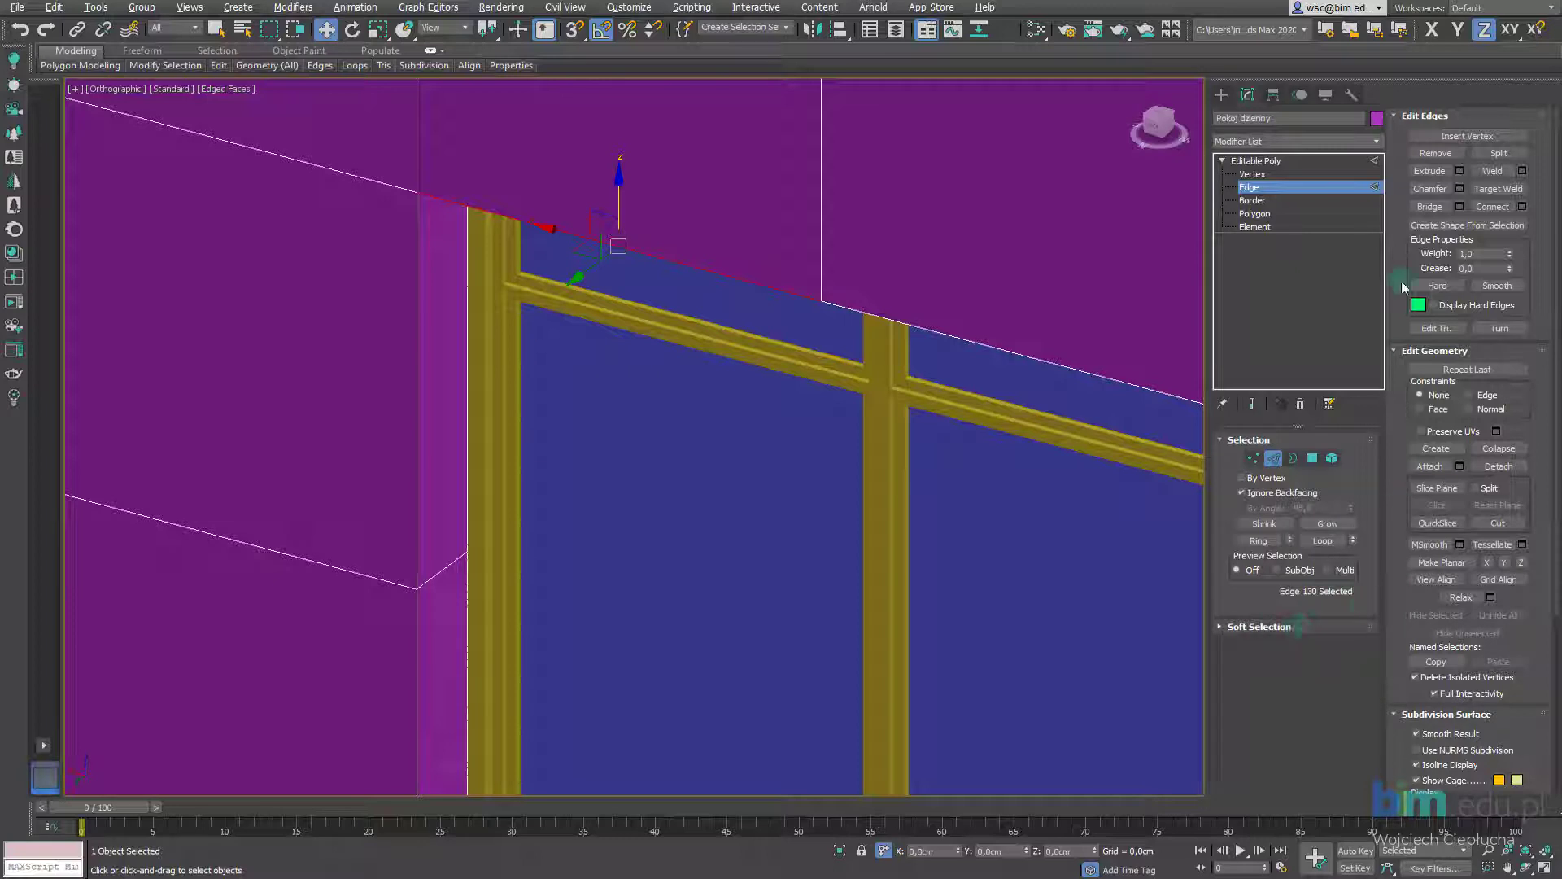
Rearrange the Edit Edges and Soft Selection rollouts in the modify panel
left_click(1409, 117)
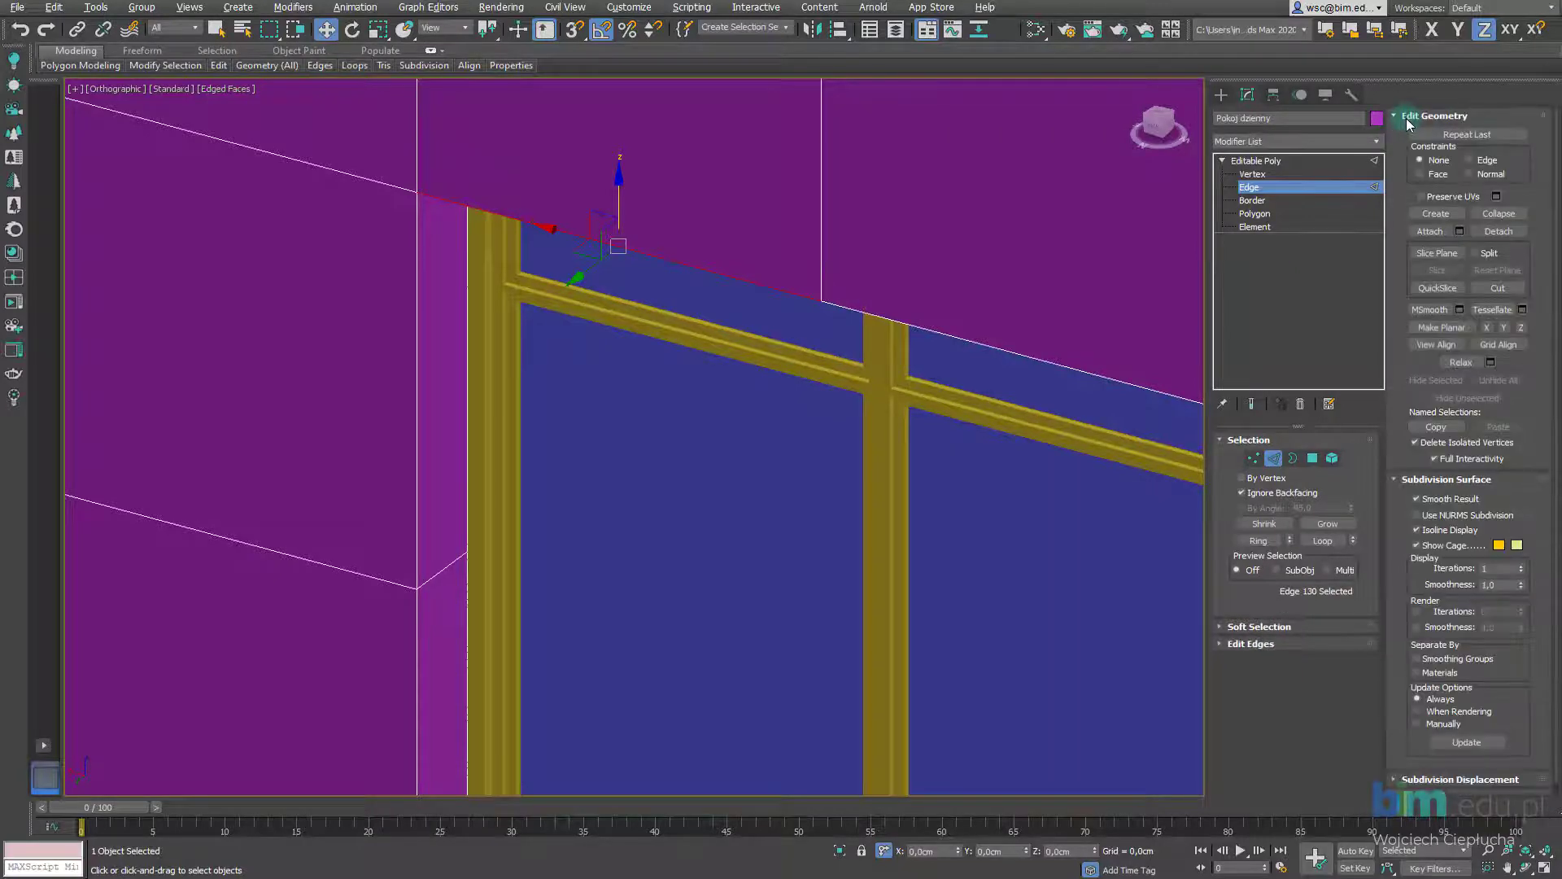
left_click(1233, 651)
left_click_drag(1233, 651, 1236, 633)
left_click(1235, 630)
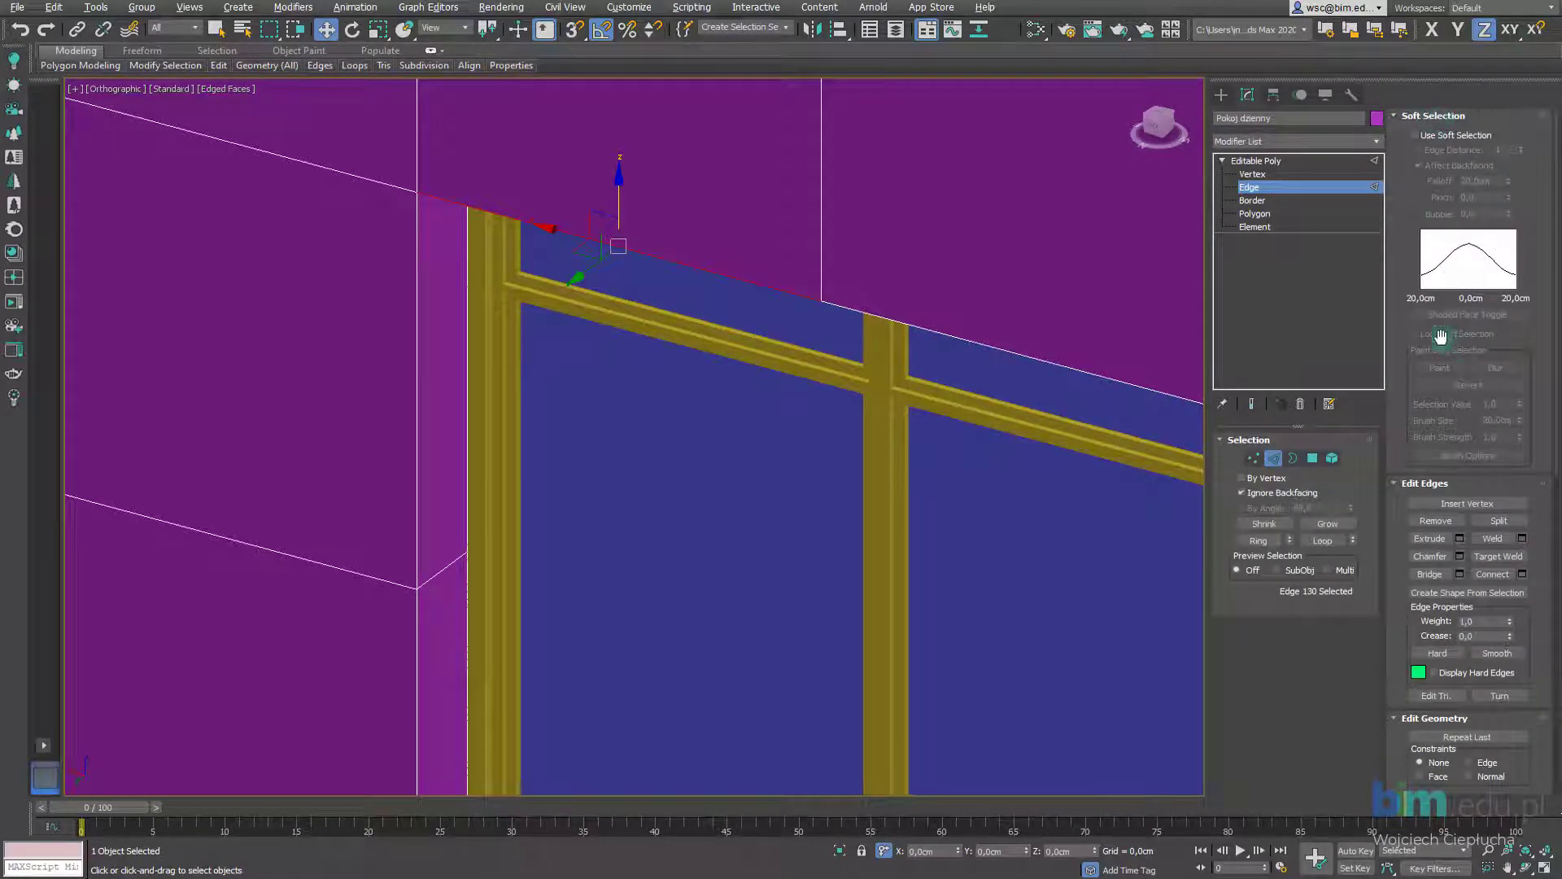
scroll(1441, 336, "down", 2)
scroll(1465, 506, "down", 2)
scroll(1464, 423, "up", 2)
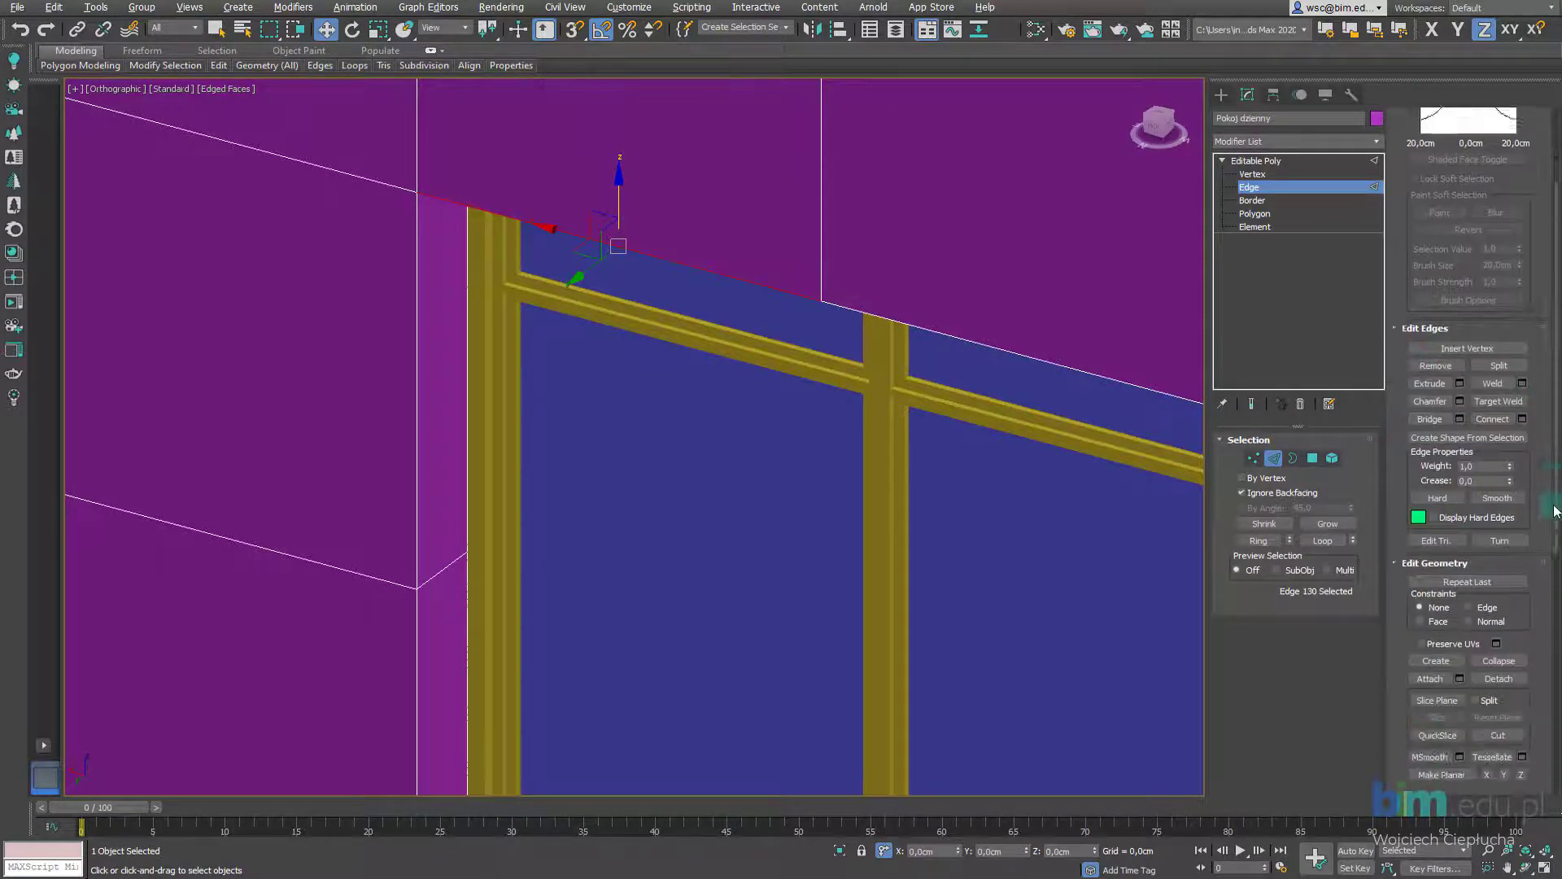
scroll(1553, 423, "down", 2)
scroll(1551, 391, "up", 2)
scroll(1549, 357, "up", 2)
scroll(1546, 391, "down", 3)
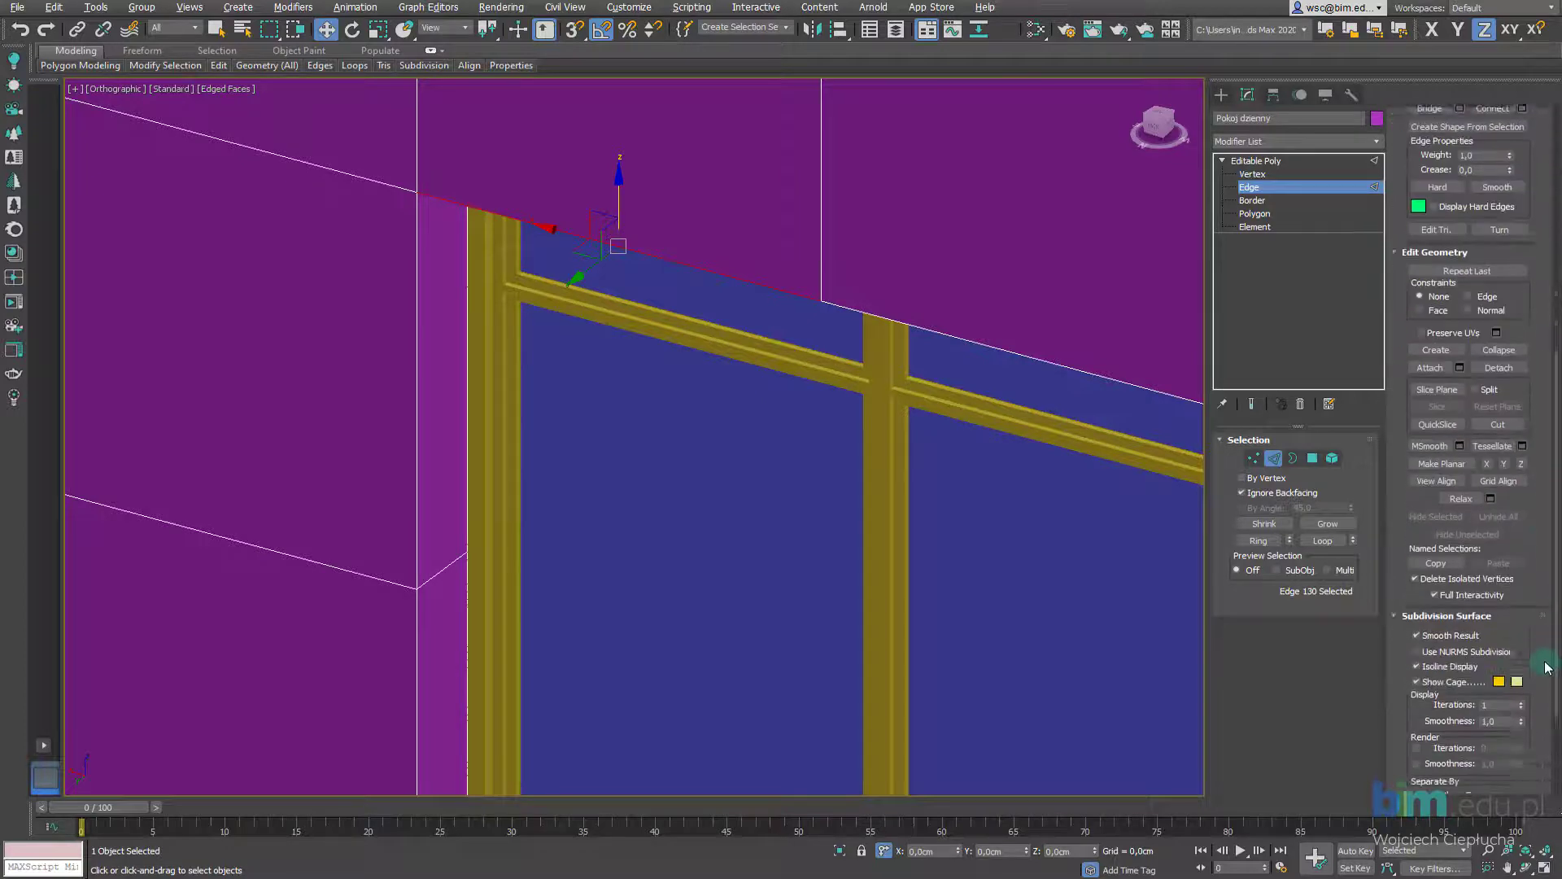
scroll(1544, 480, "down", 1)
scroll(1544, 480, "up", 4)
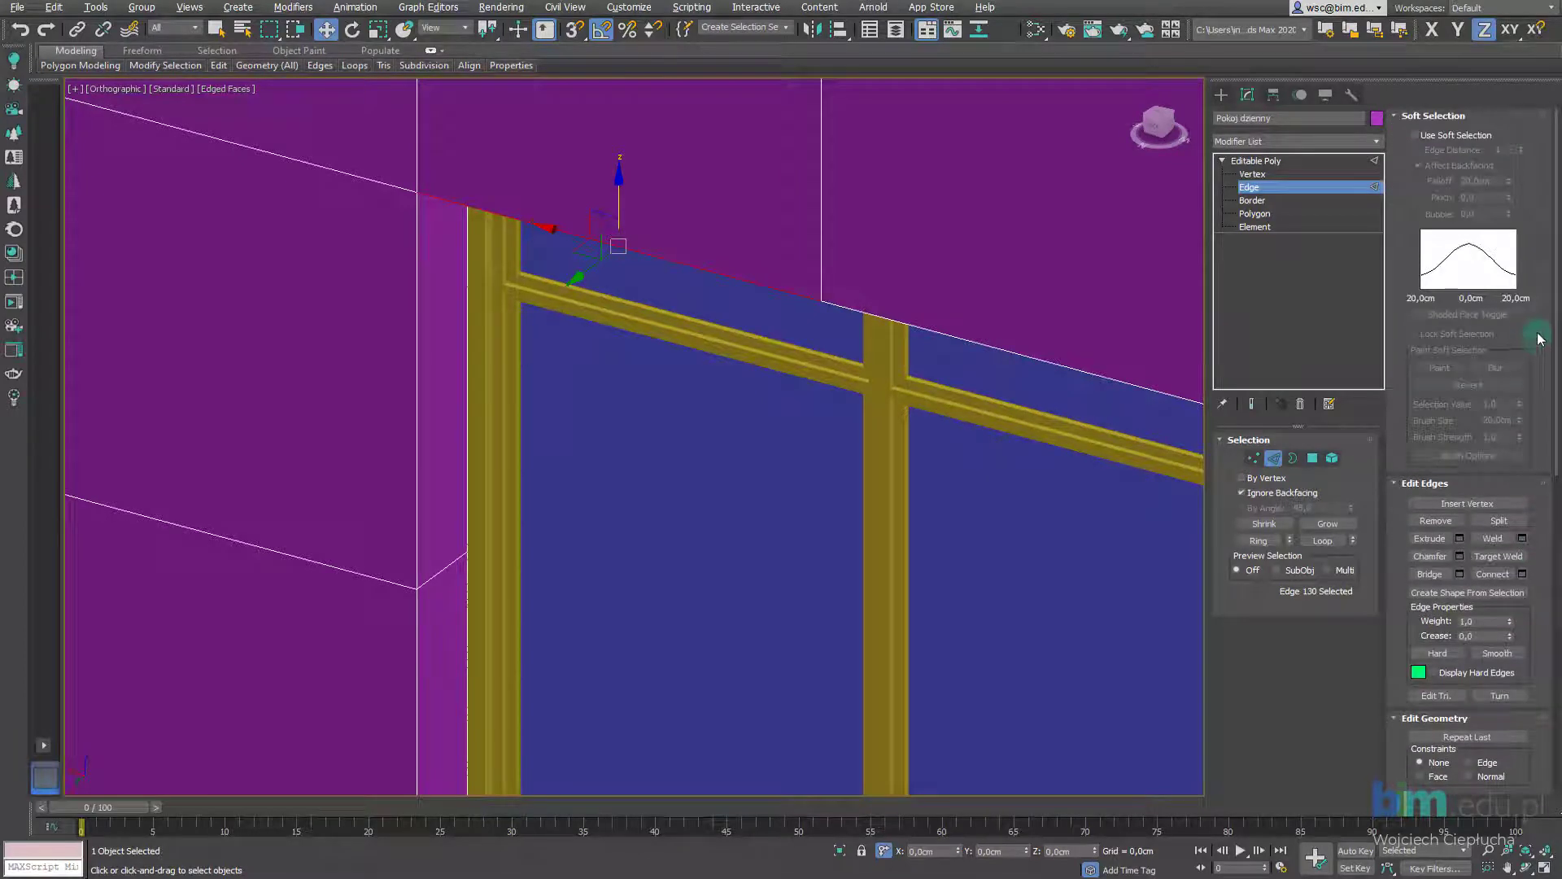
left_click(1430, 119)
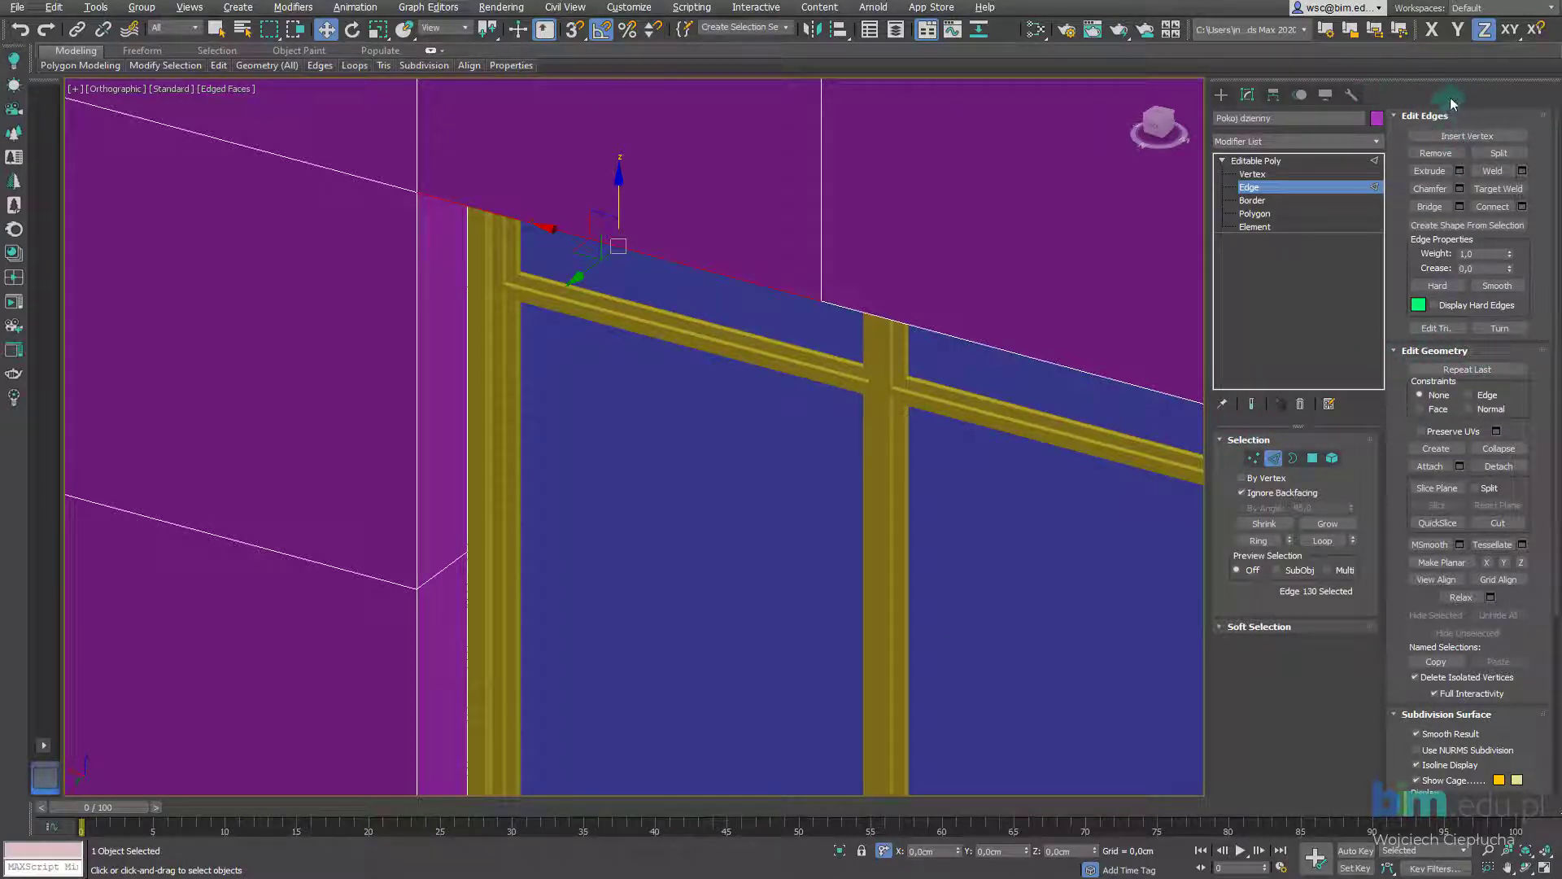
Finish Insert Vertex on Edge 130 and zoom in on the window's top-left corner
left_click(676, 262)
left_click(1323, 275)
scroll(514, 234, "down", 4)
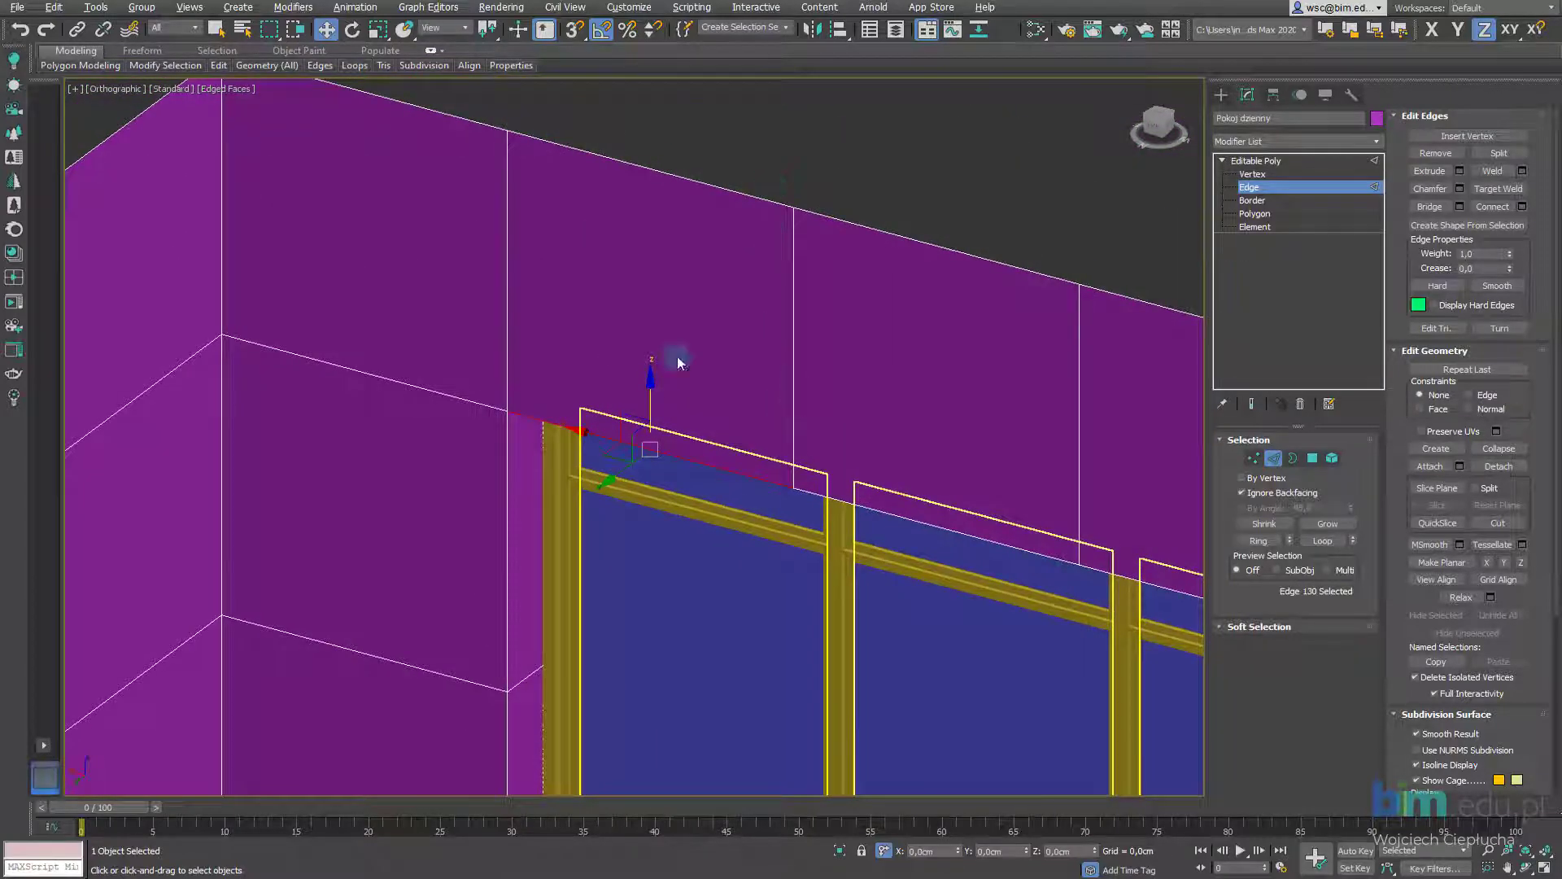
scroll(690, 439, "up", 2)
scroll(591, 436, "up", 2)
scroll(489, 399, "up", 2)
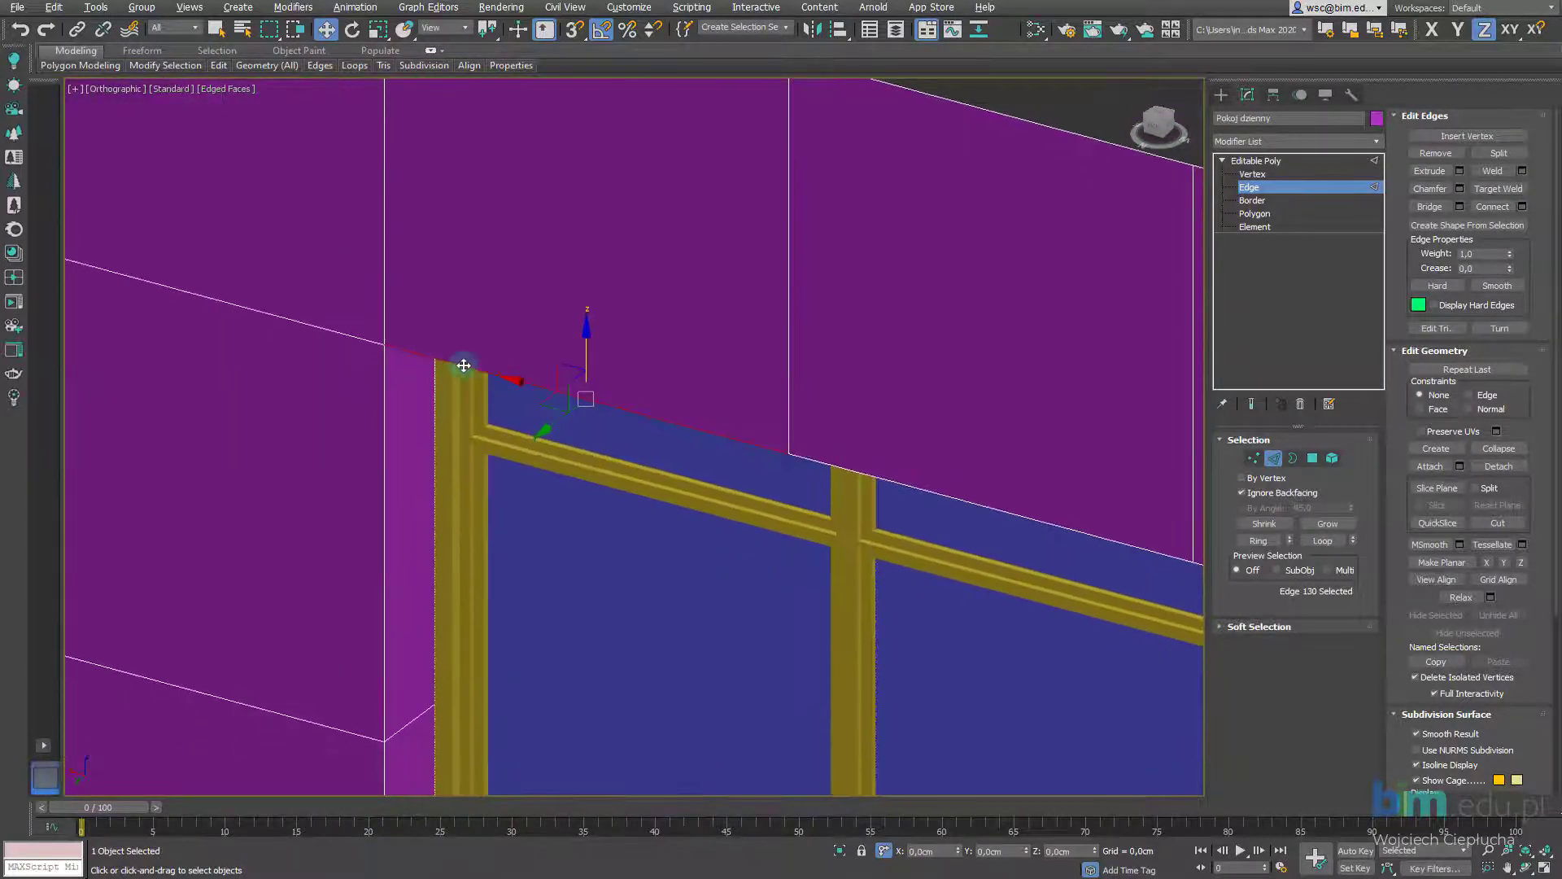
Create a Linear shape named 'Karnisz' from the selected edge with Create Shape From Selection
left_click(1469, 230)
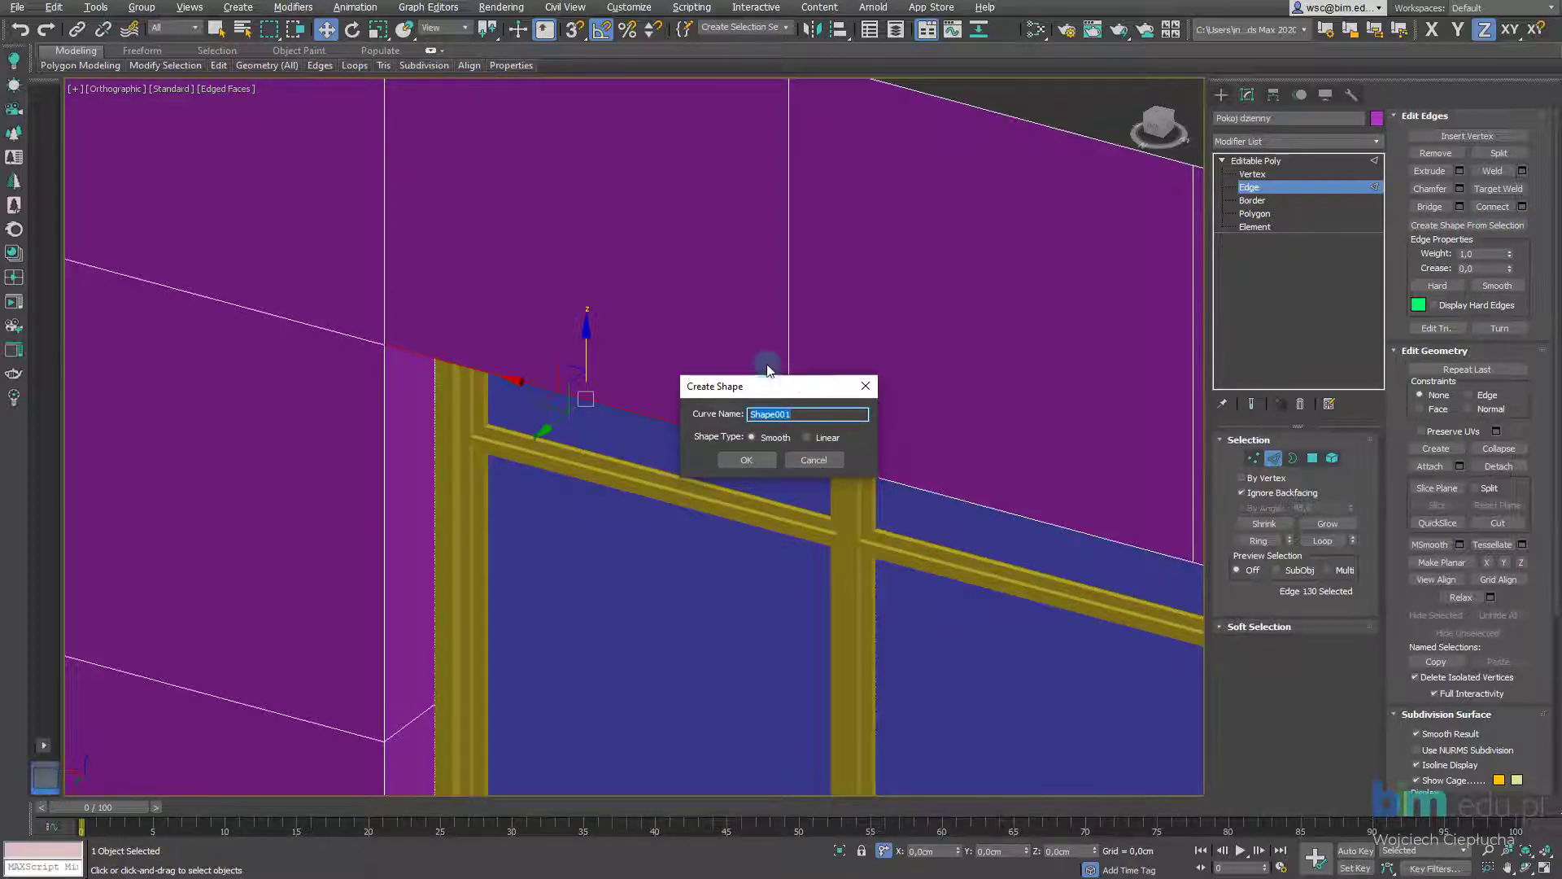
left_click_drag(795, 383, 571, 155)
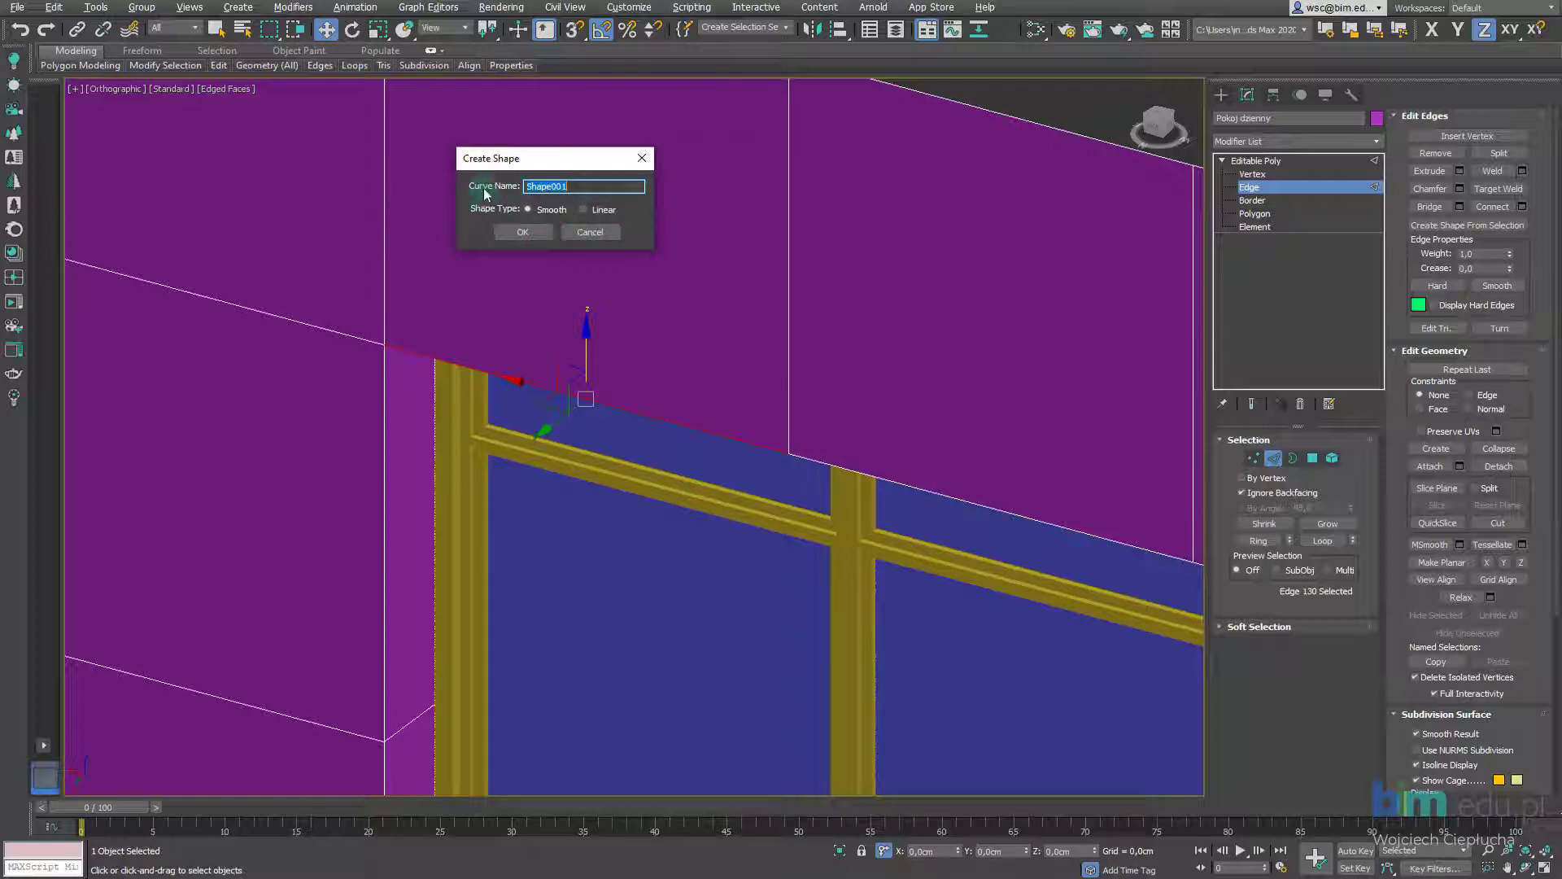
left_click(575, 187)
type("Karnisz")
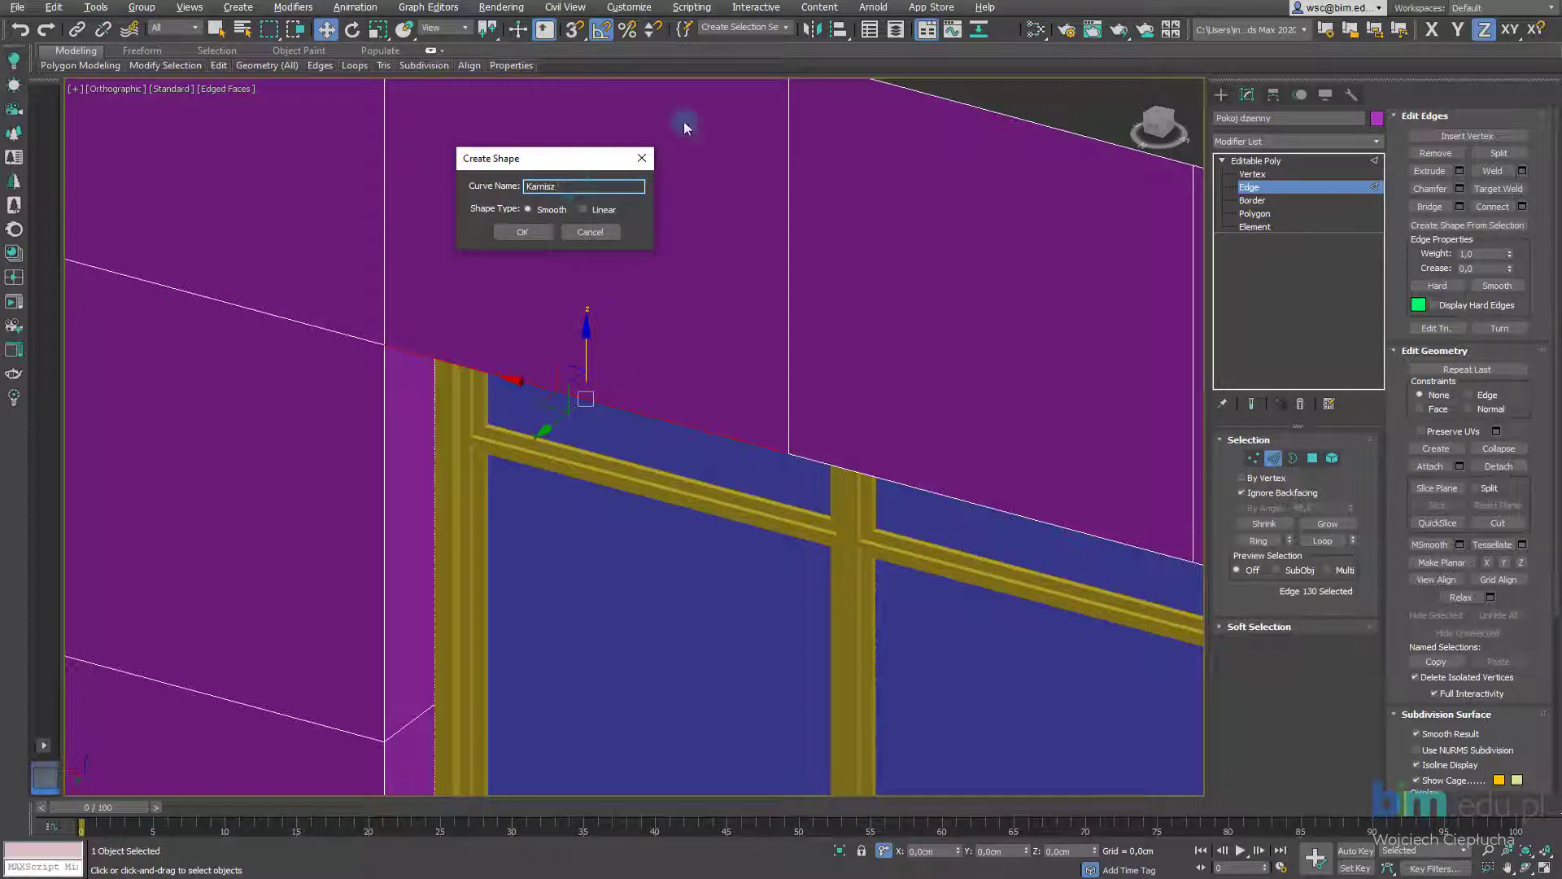
left_click(588, 210)
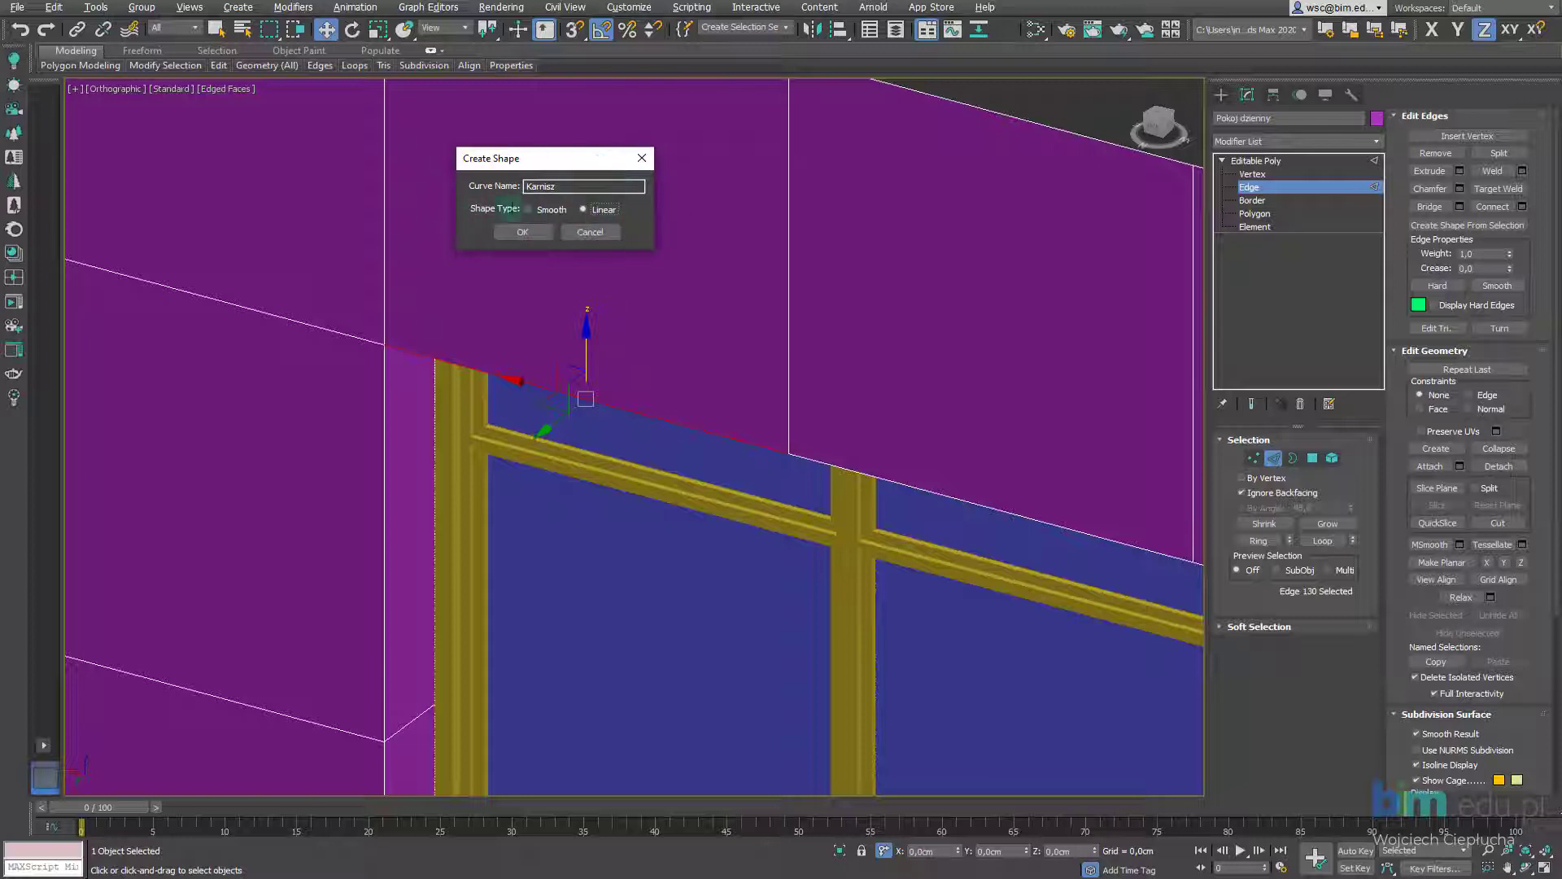
left_click(520, 234)
Check the new Karnisz line along the wall, then exit Edge level to whole-object Editable Poly
left_click(398, 343)
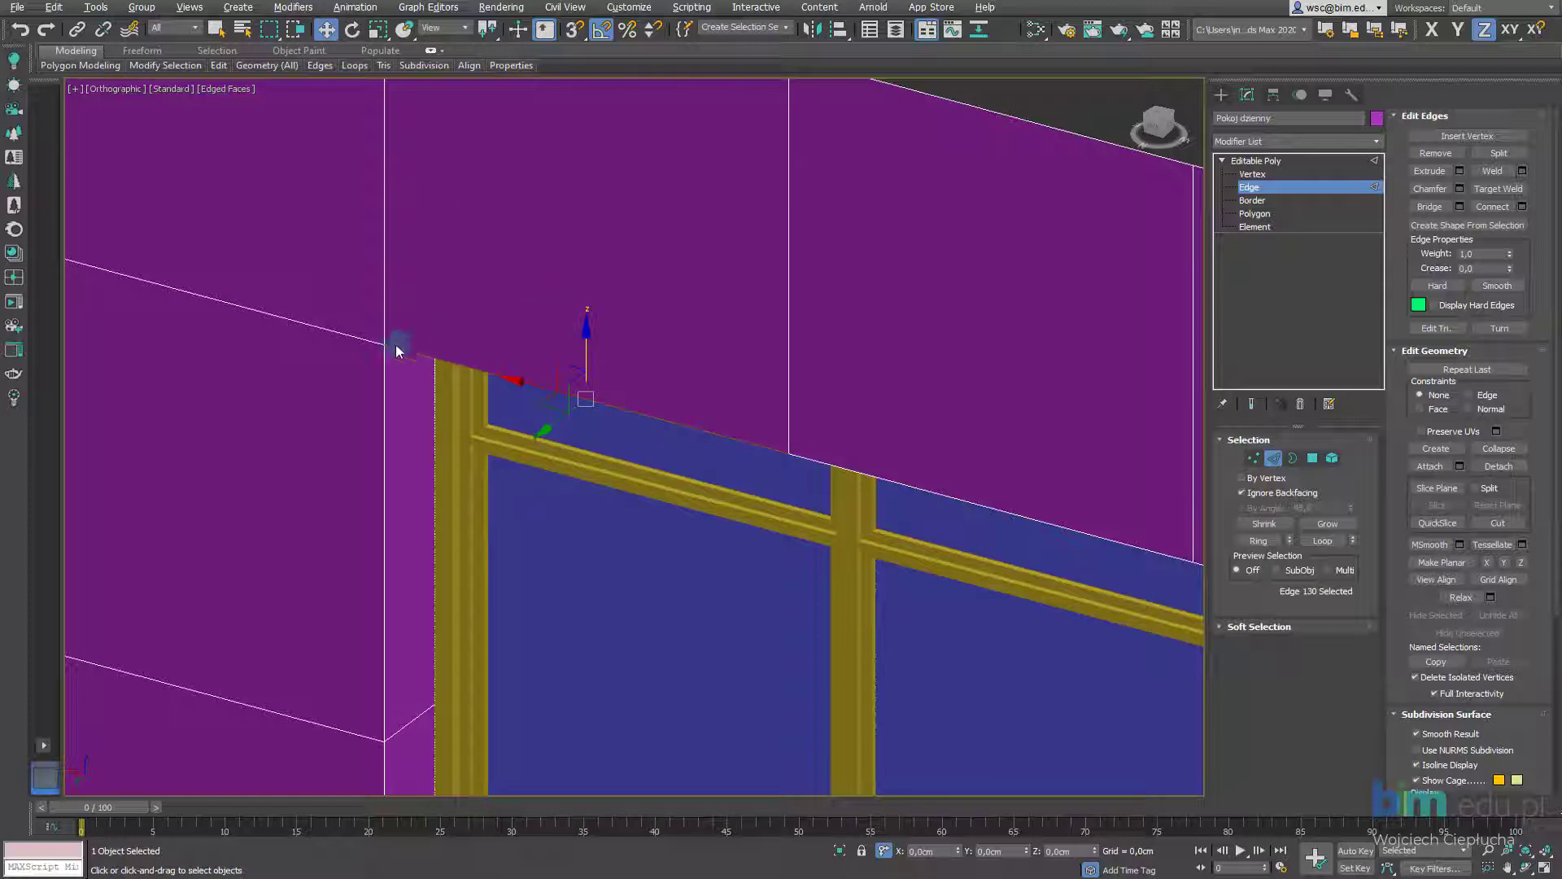
left_click(427, 364)
scroll(475, 383, "up", 2)
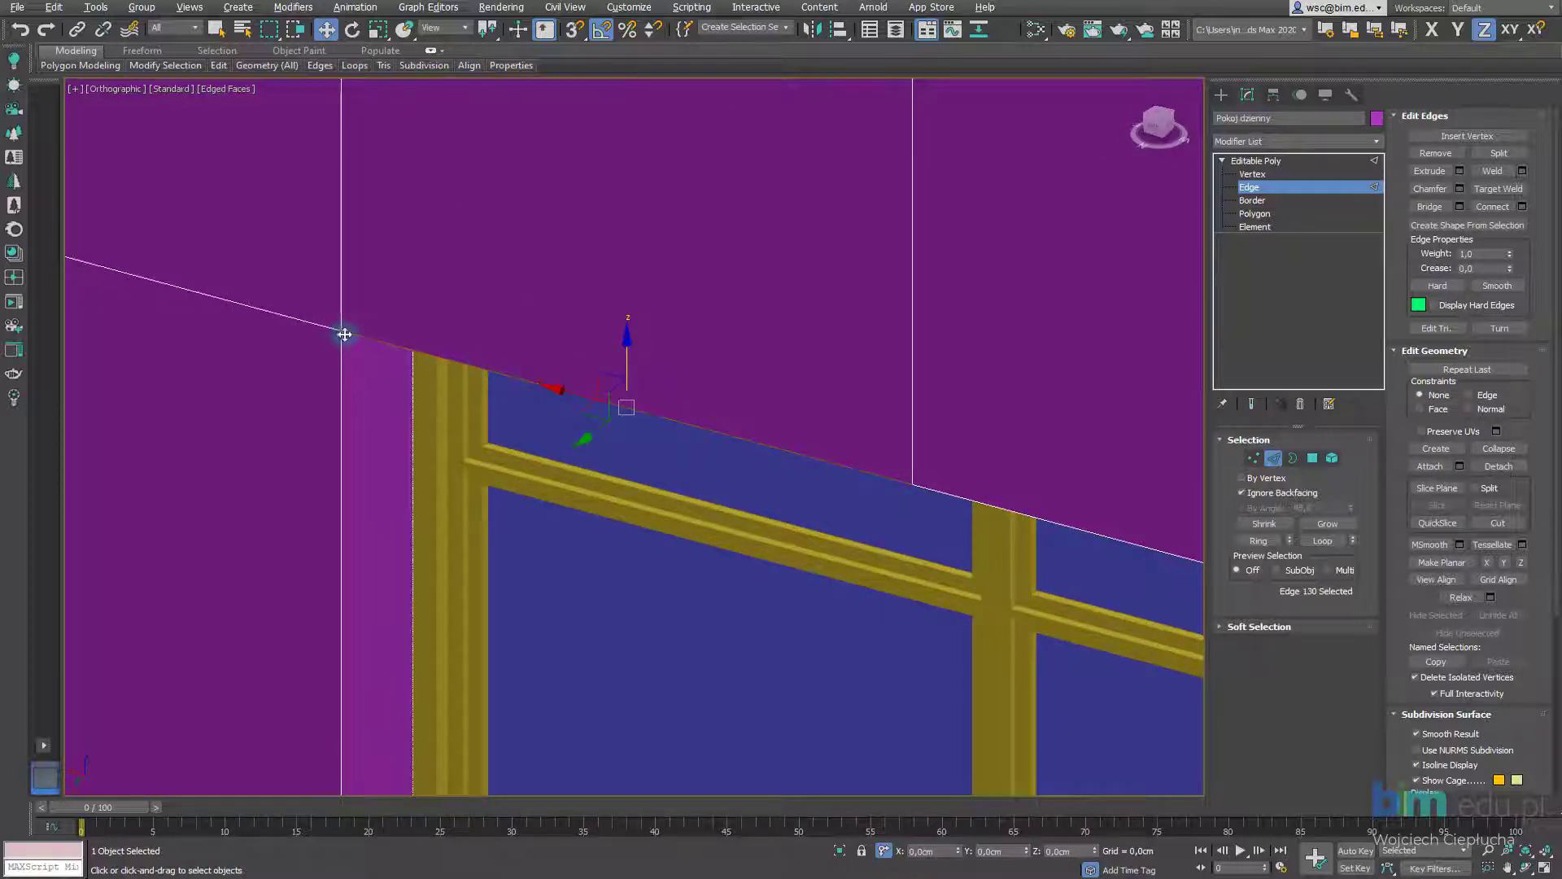
scroll(340, 332, "up", 2)
scroll(334, 326, "down", 1)
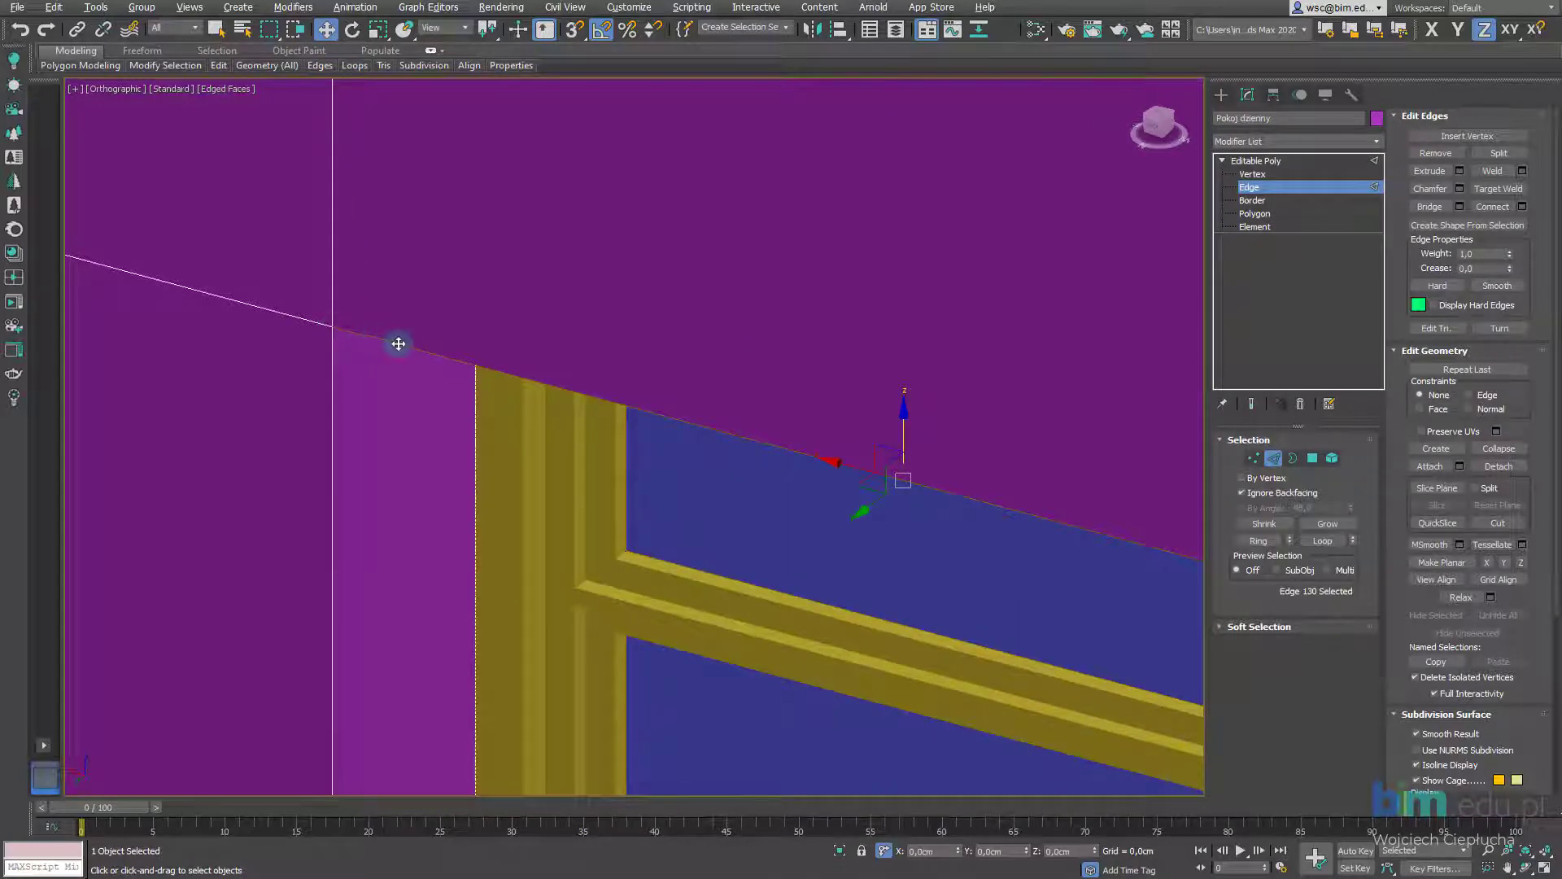
scroll(451, 356, "down", 1)
scroll(423, 301, "down", 1)
scroll(405, 289, "up", 3)
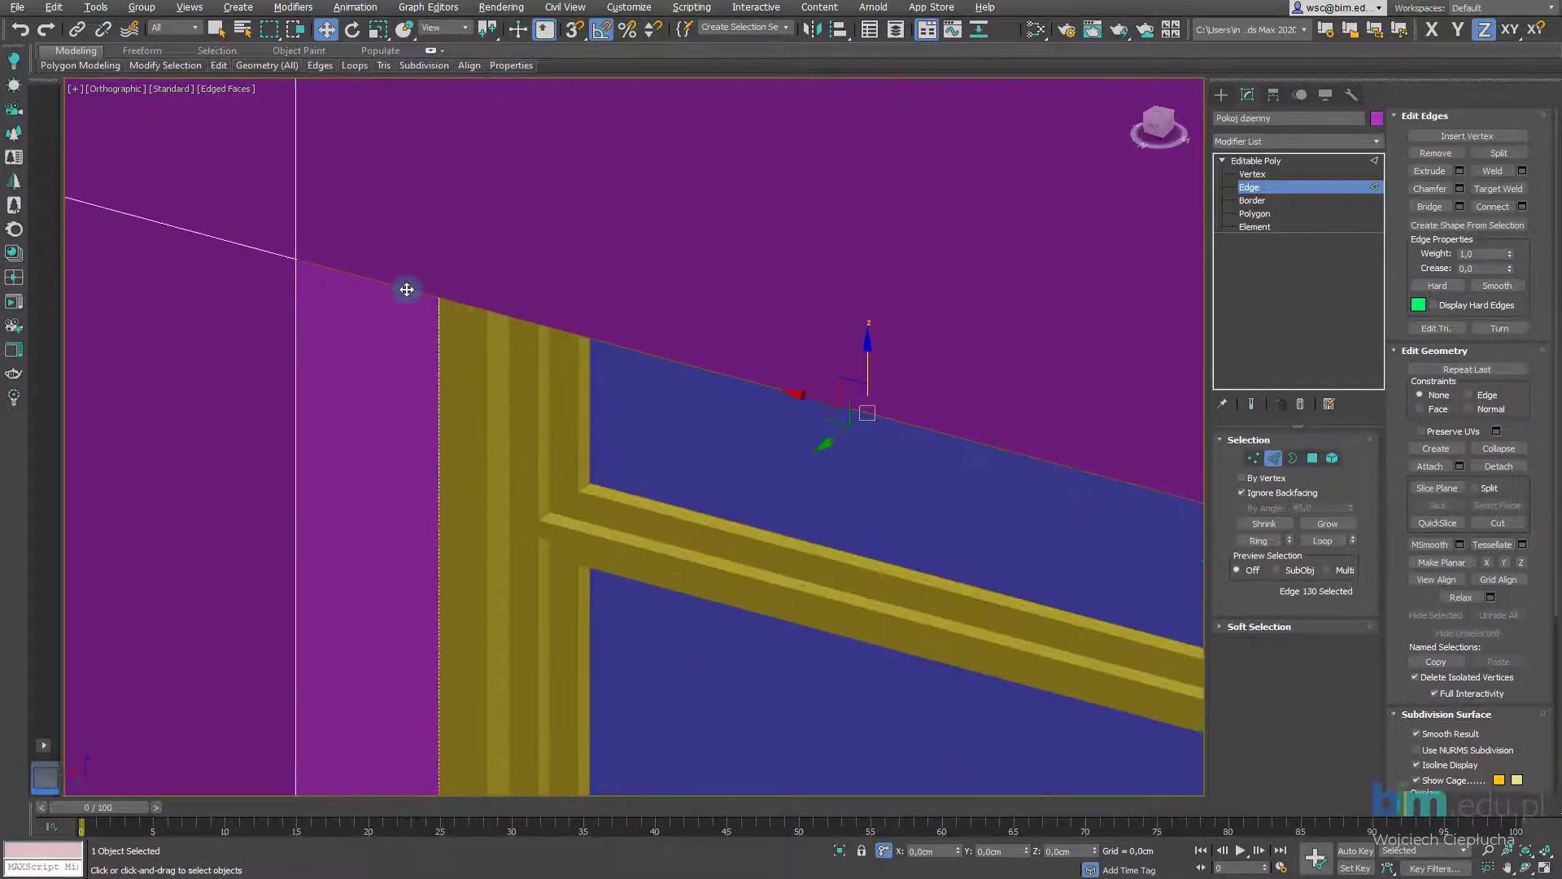
scroll(293, 246, "down", 2)
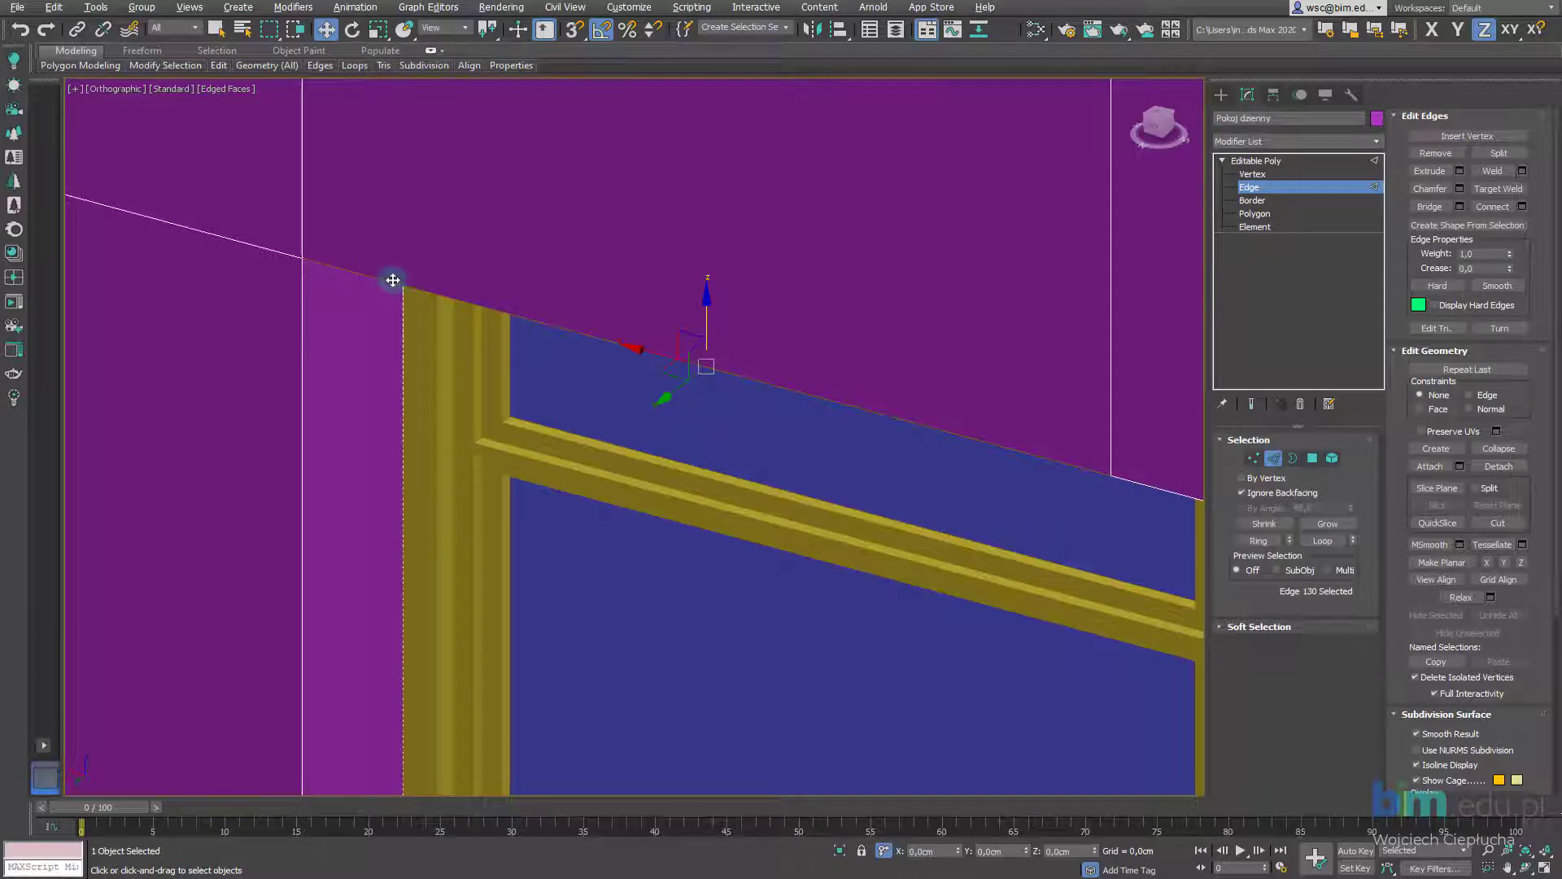
left_click(1271, 186)
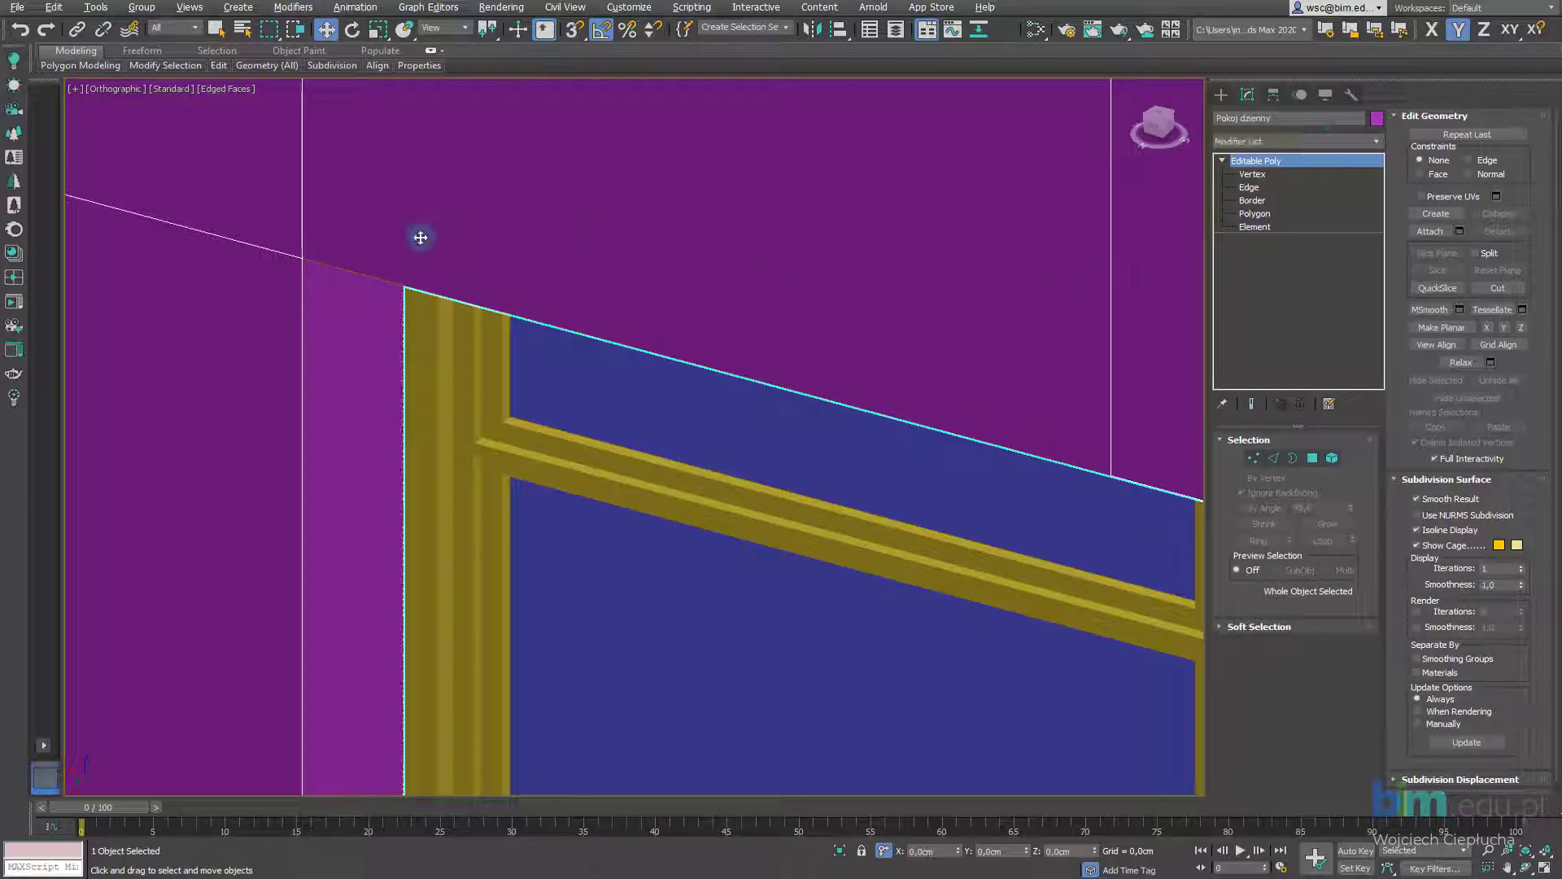
Select the Karnisz curve and pan the view around it
left_click(387, 282)
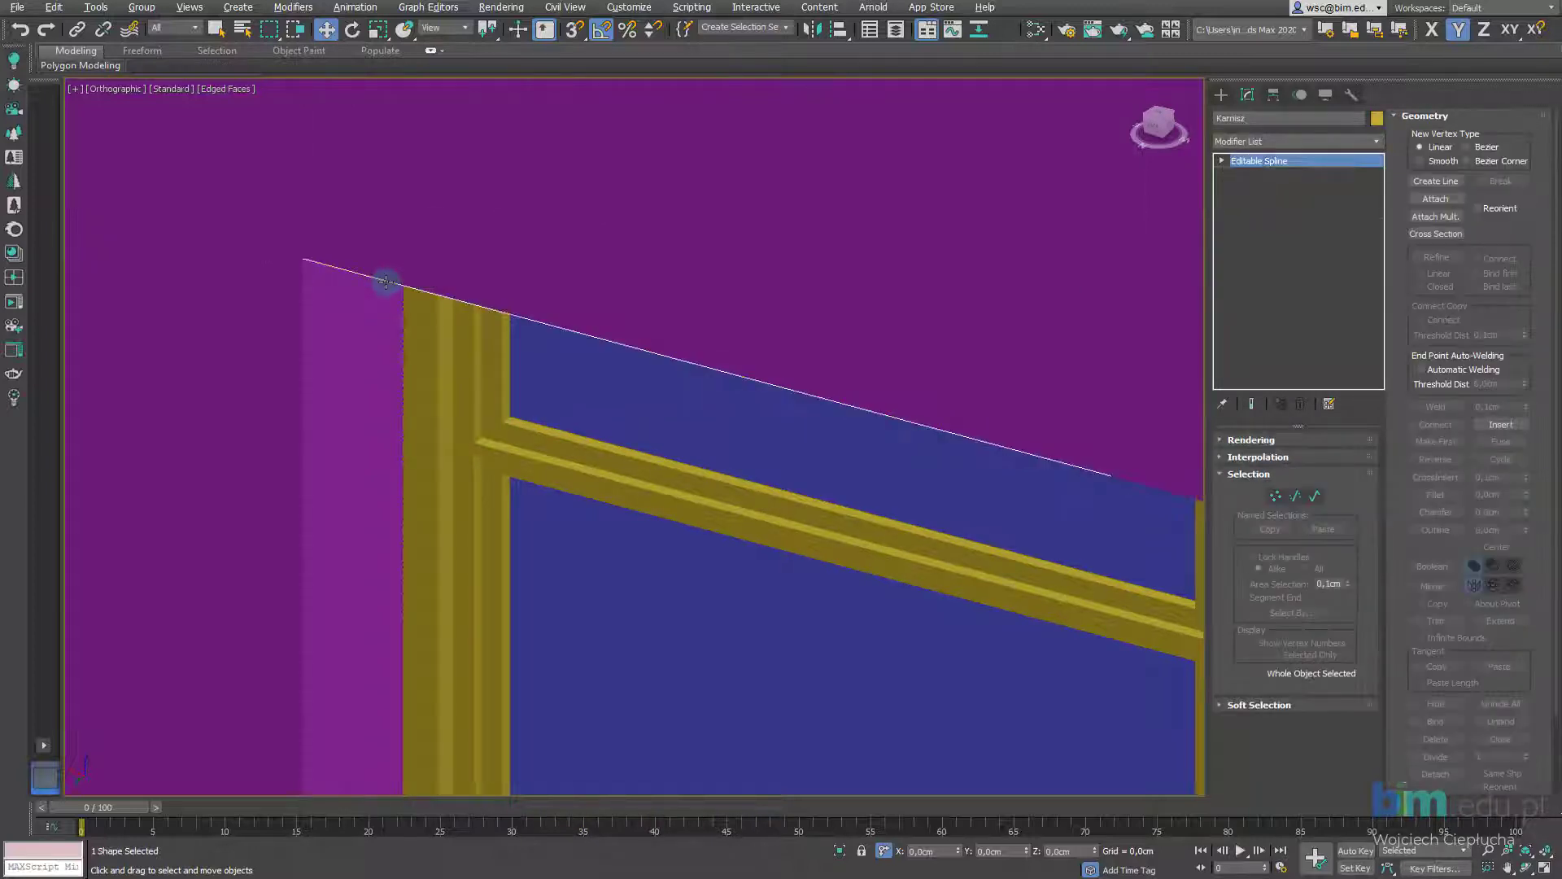
scroll(505, 237, "down", 2)
middle_click_drag(505, 237, 463, 313)
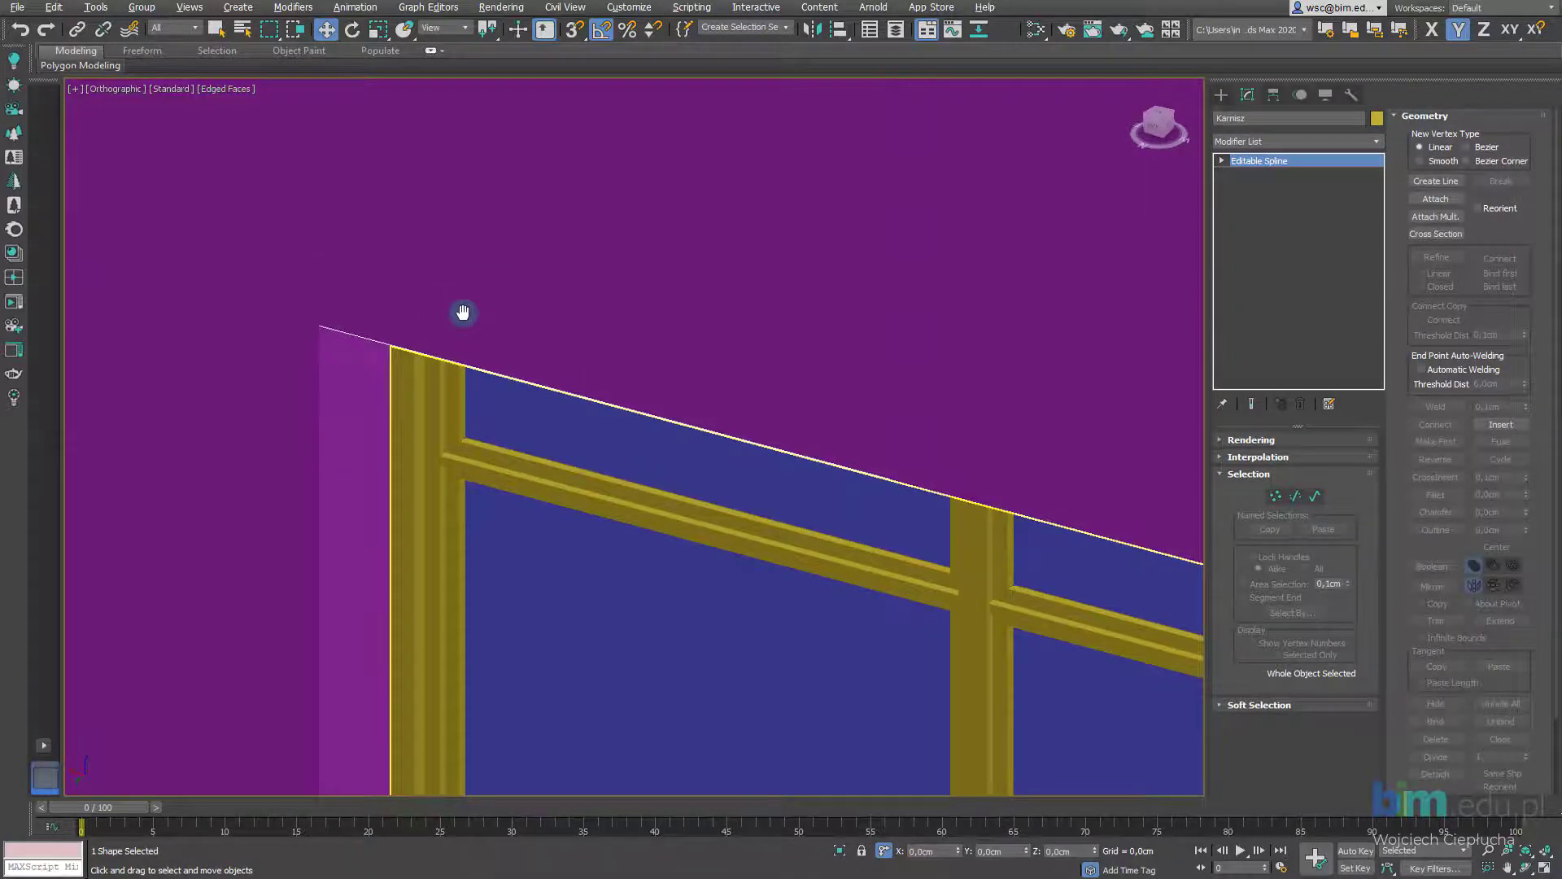
key("F4")
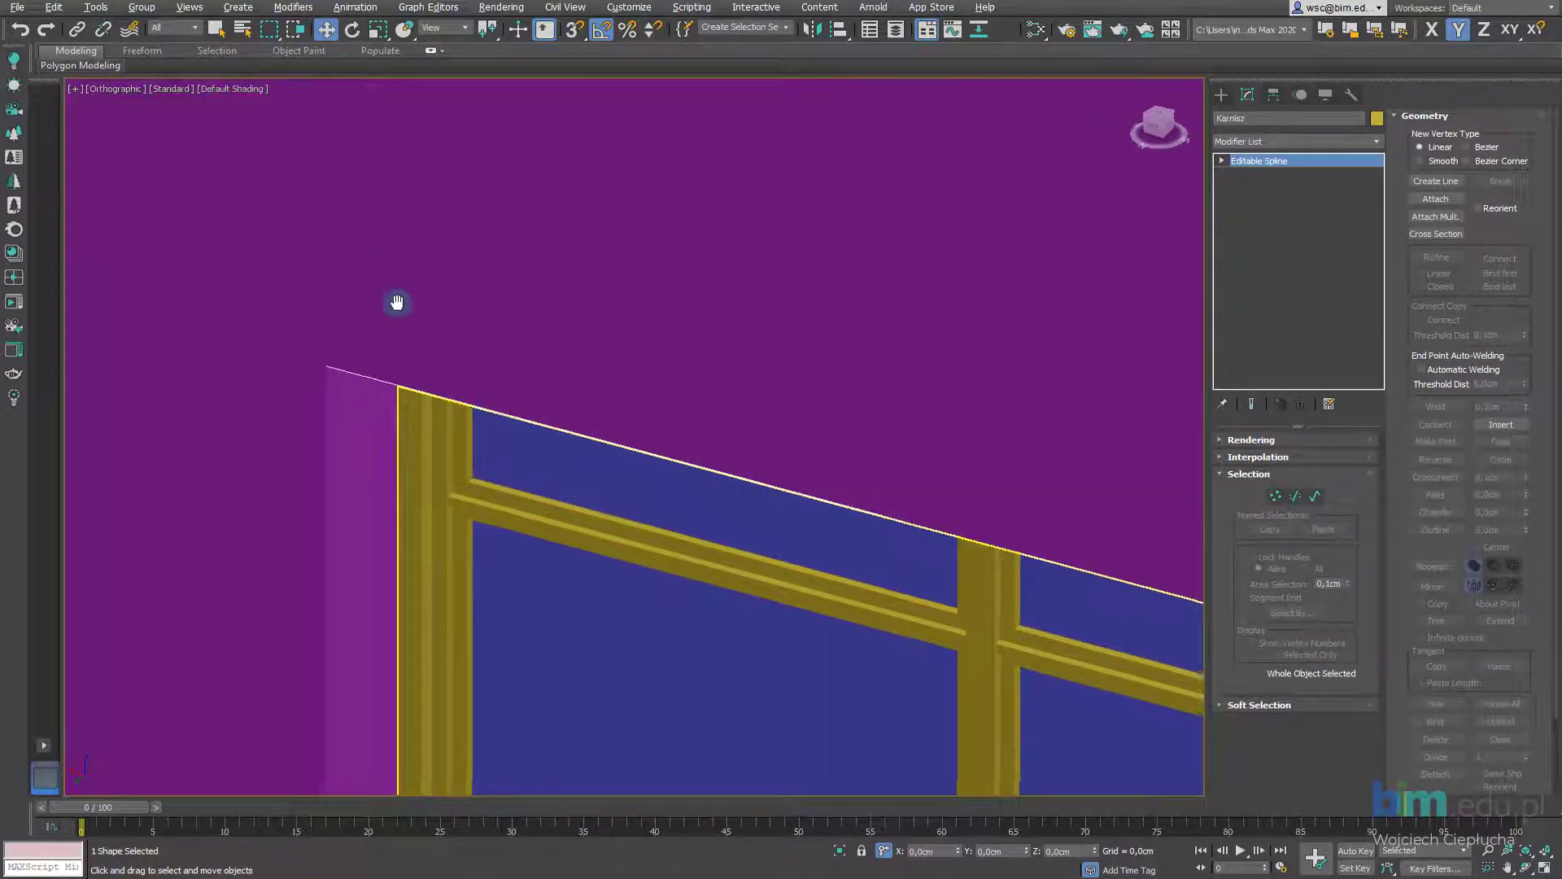
scroll(398, 304, "down", 3)
middle_click_drag(398, 304, 426, 342)
scroll(425, 338, "up", 2)
scroll(399, 326, "up", 3)
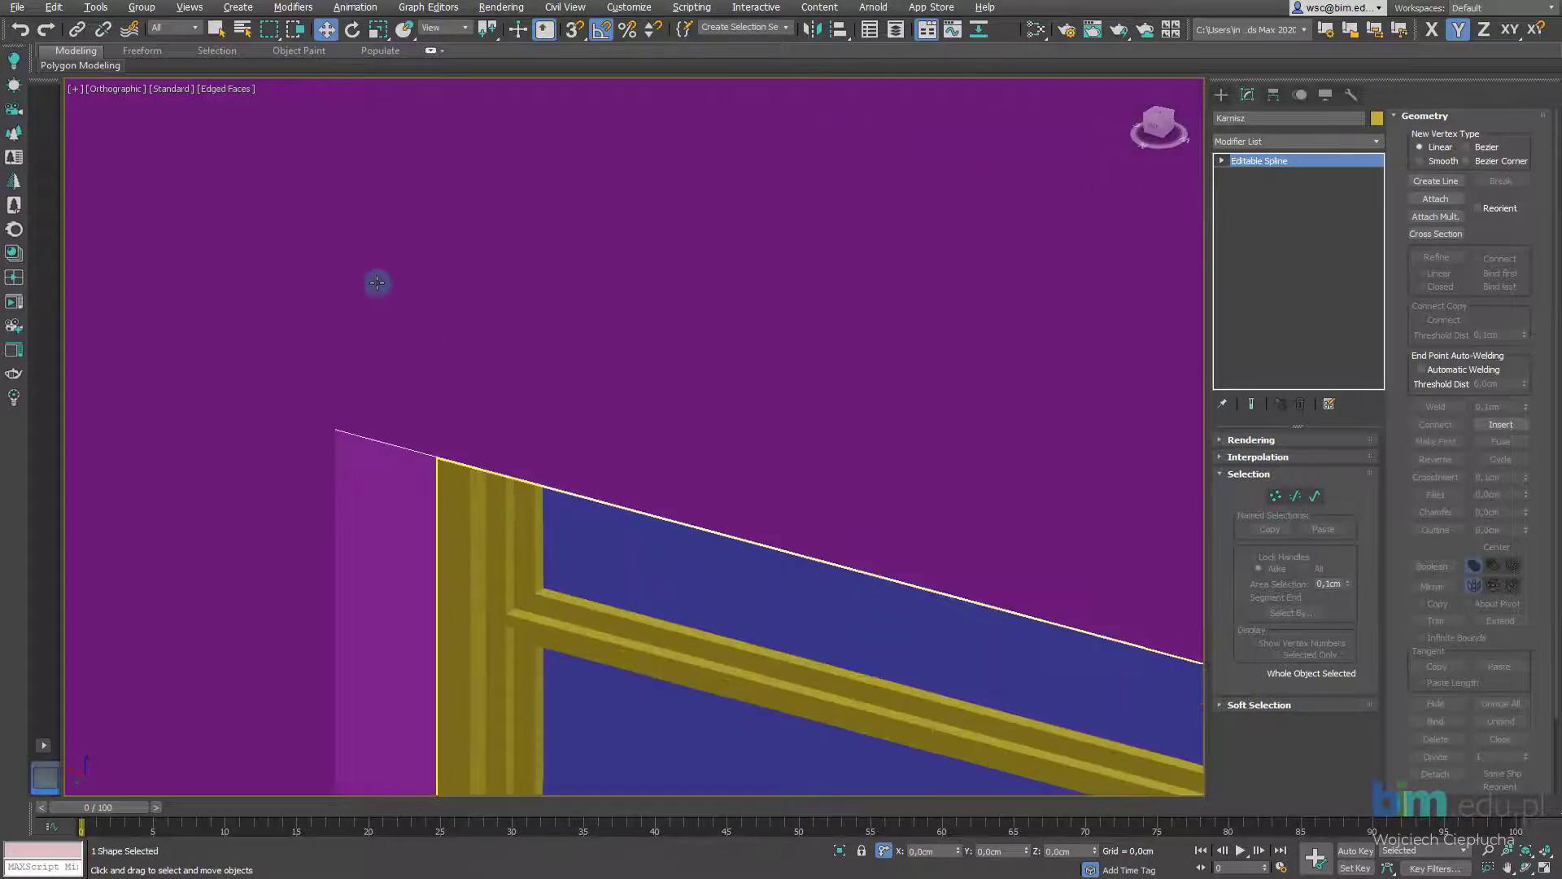
Toggle Edged Faces with F4, orbit the view, and expand Editable Spline's sub-object levels
key("F4")
scroll(377, 286, "down", 1)
scroll(373, 296, "down", 2)
key("F4")
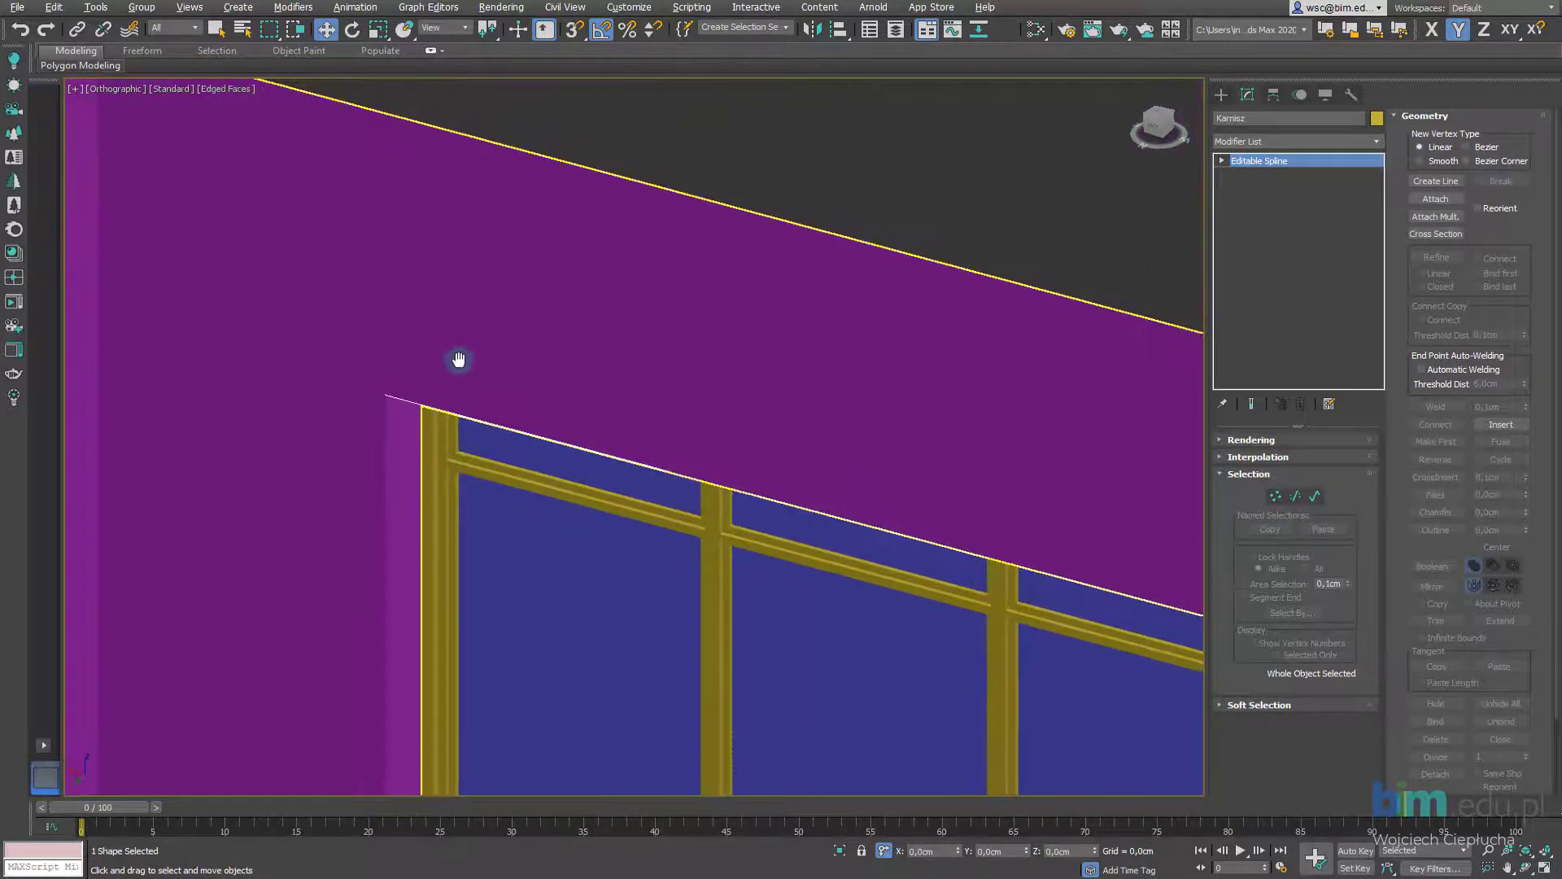
scroll(692, 342, "down", 3)
scroll(676, 346, "up", 3)
scroll(672, 349, "down", 2)
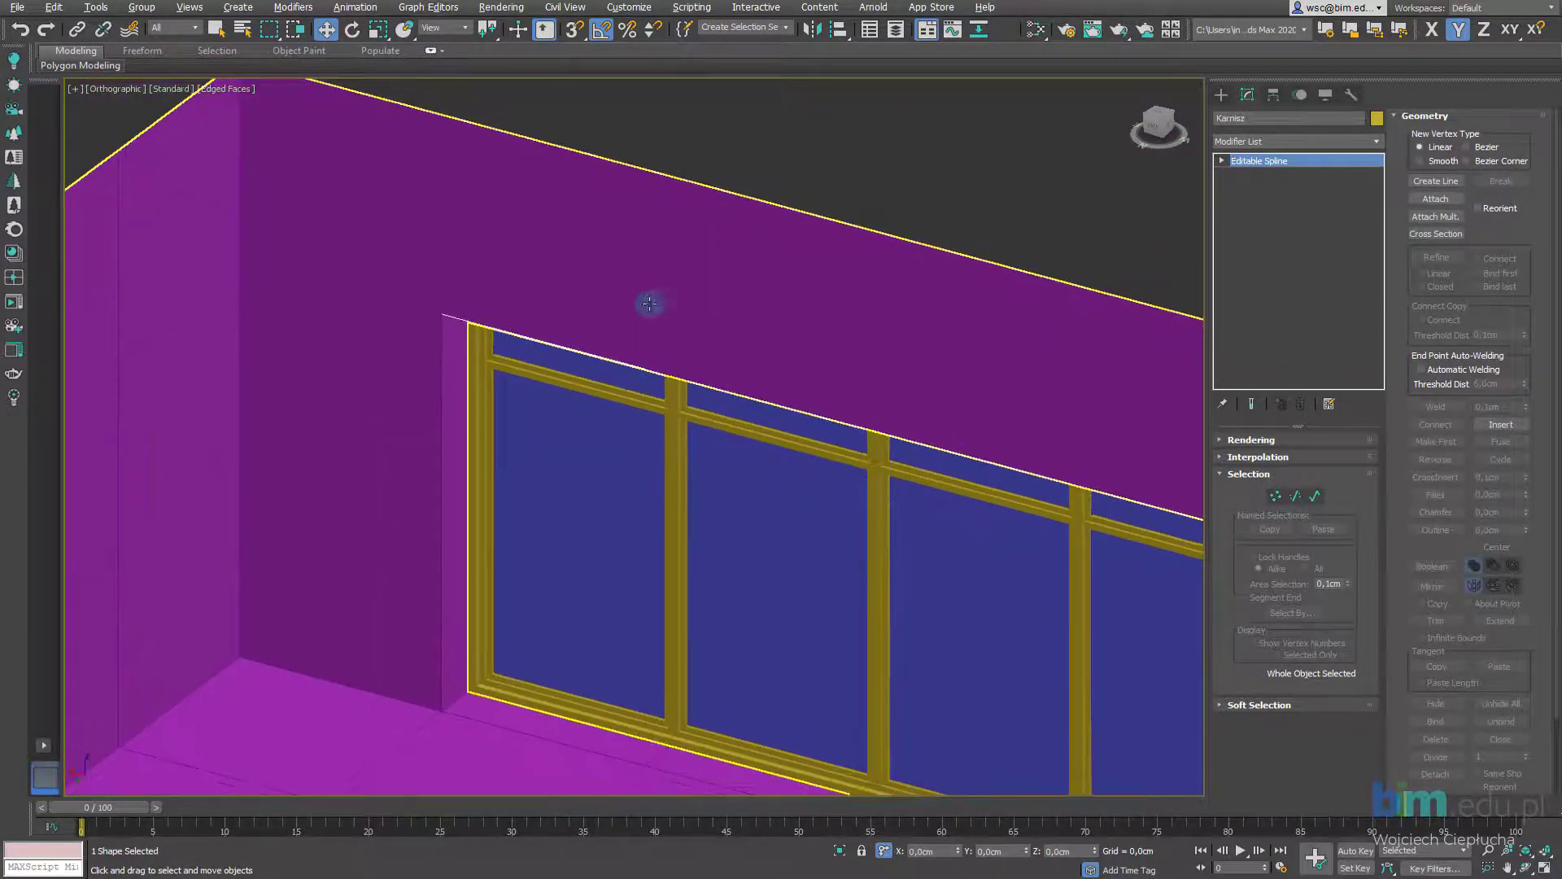
scroll(583, 285, "up", 2)
mouse_move(433, 232)
middle_mouse_down()
mouse_move(503, 246)
mouse_move(547, 310)
mouse_move(509, 331)
mouse_move(553, 322)
middle_mouse_up()
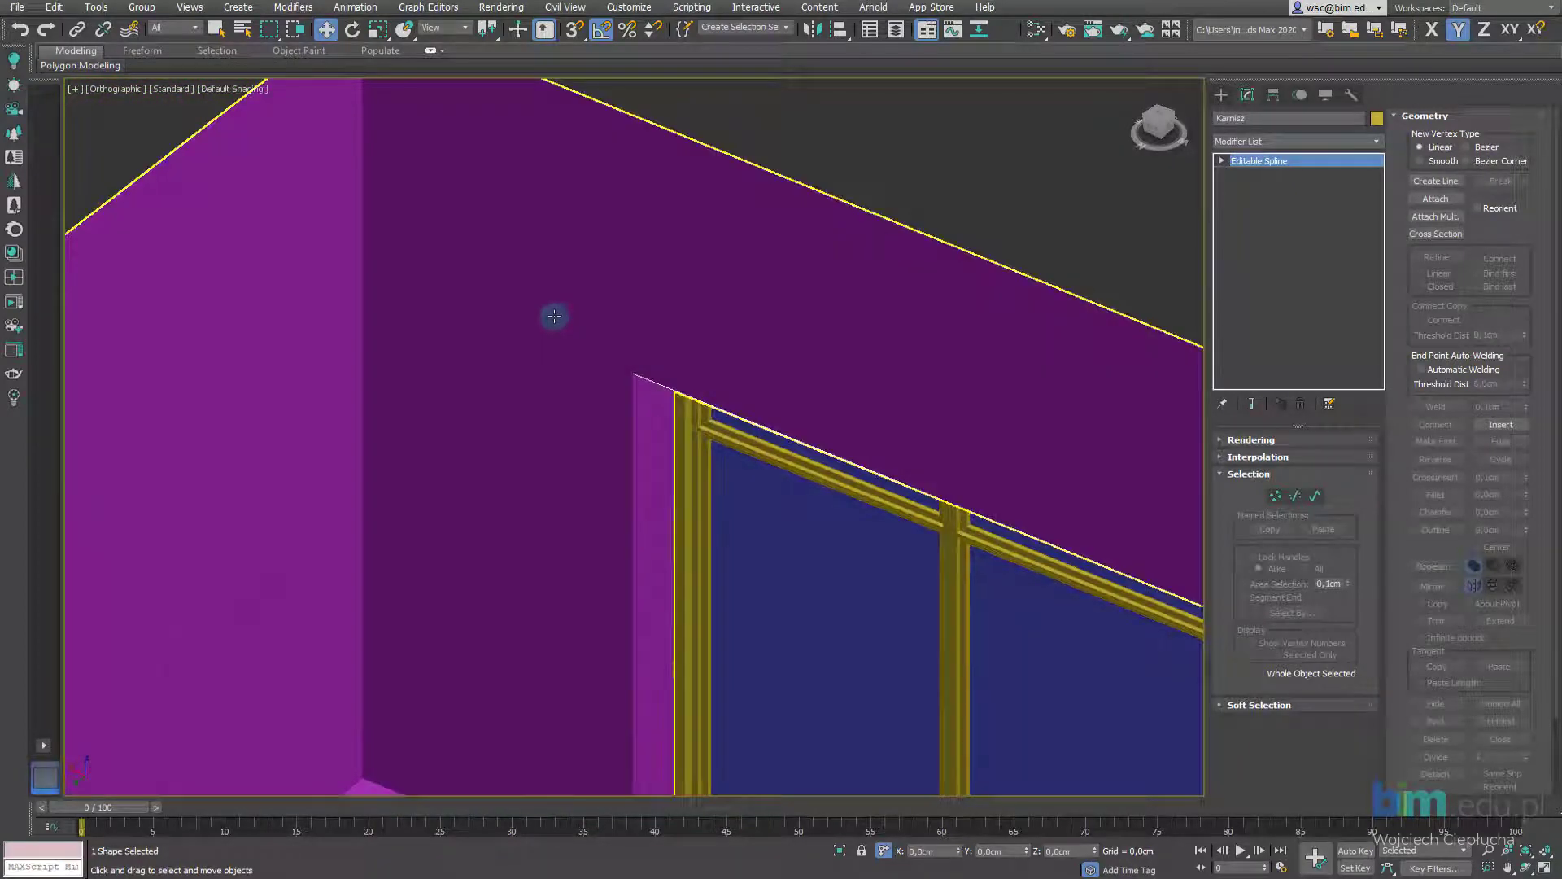
mouse_move(653, 346)
middle_mouse_down("alt")
mouse_move(541, 349)
mouse_move(463, 260)
mouse_move(488, 338)
mouse_move(459, 391)
mouse_move(457, 349)
middle_mouse_up("alt")
left_click(1251, 164)
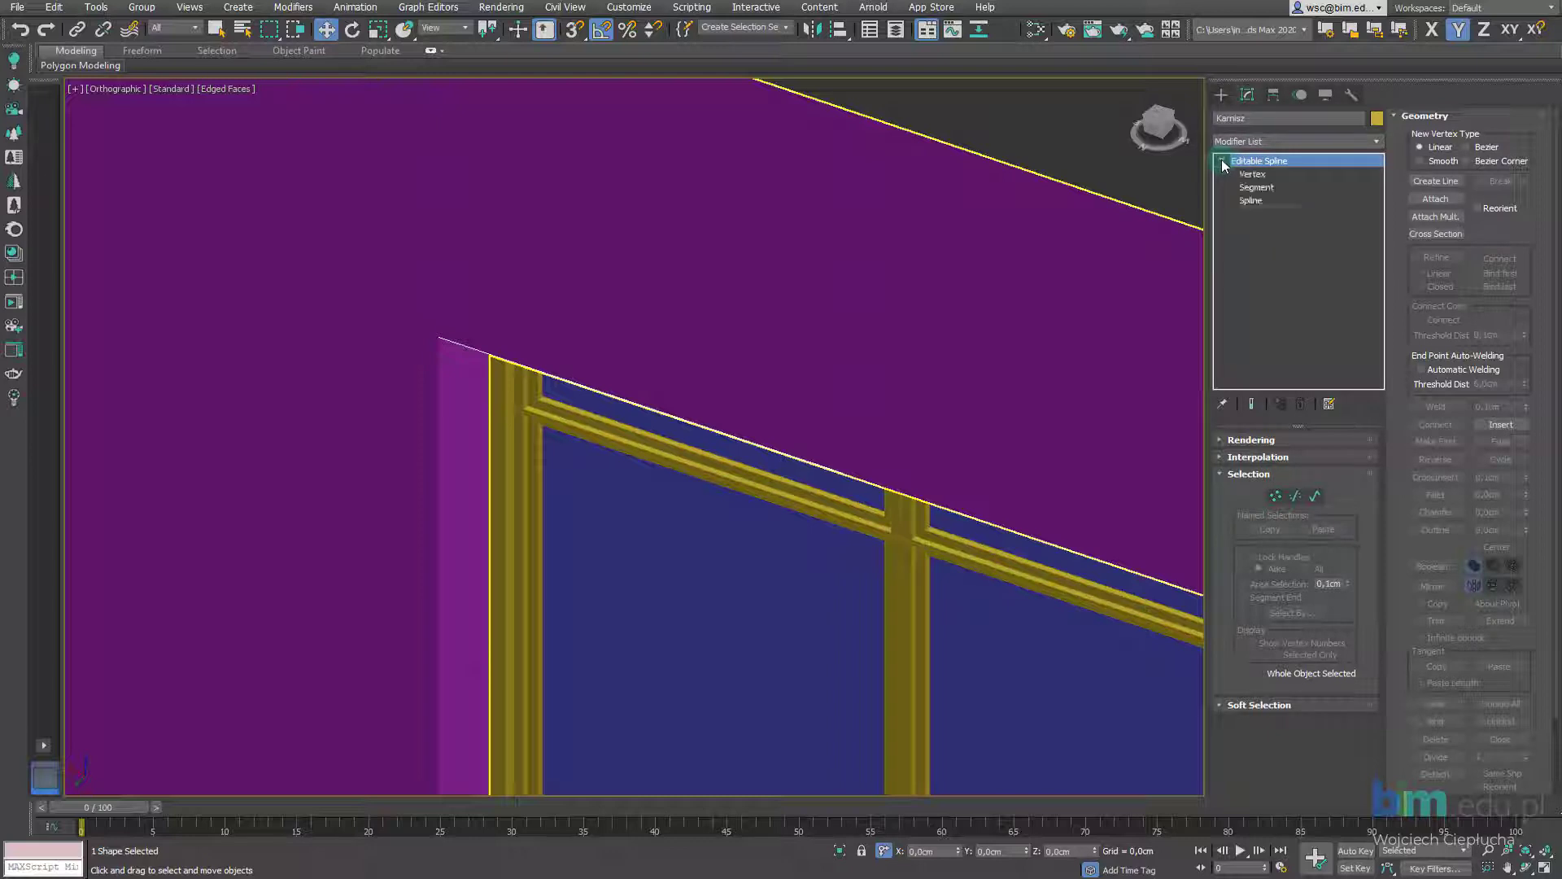
mouse_move(672, 348)
middle_mouse_down("alt")
mouse_move(642, 303)
mouse_move(650, 667)
middle_mouse_up("alt")
Isolate the Karnisz curve and step through its Vertex, Segment and Spline levels
left_click(840, 851)
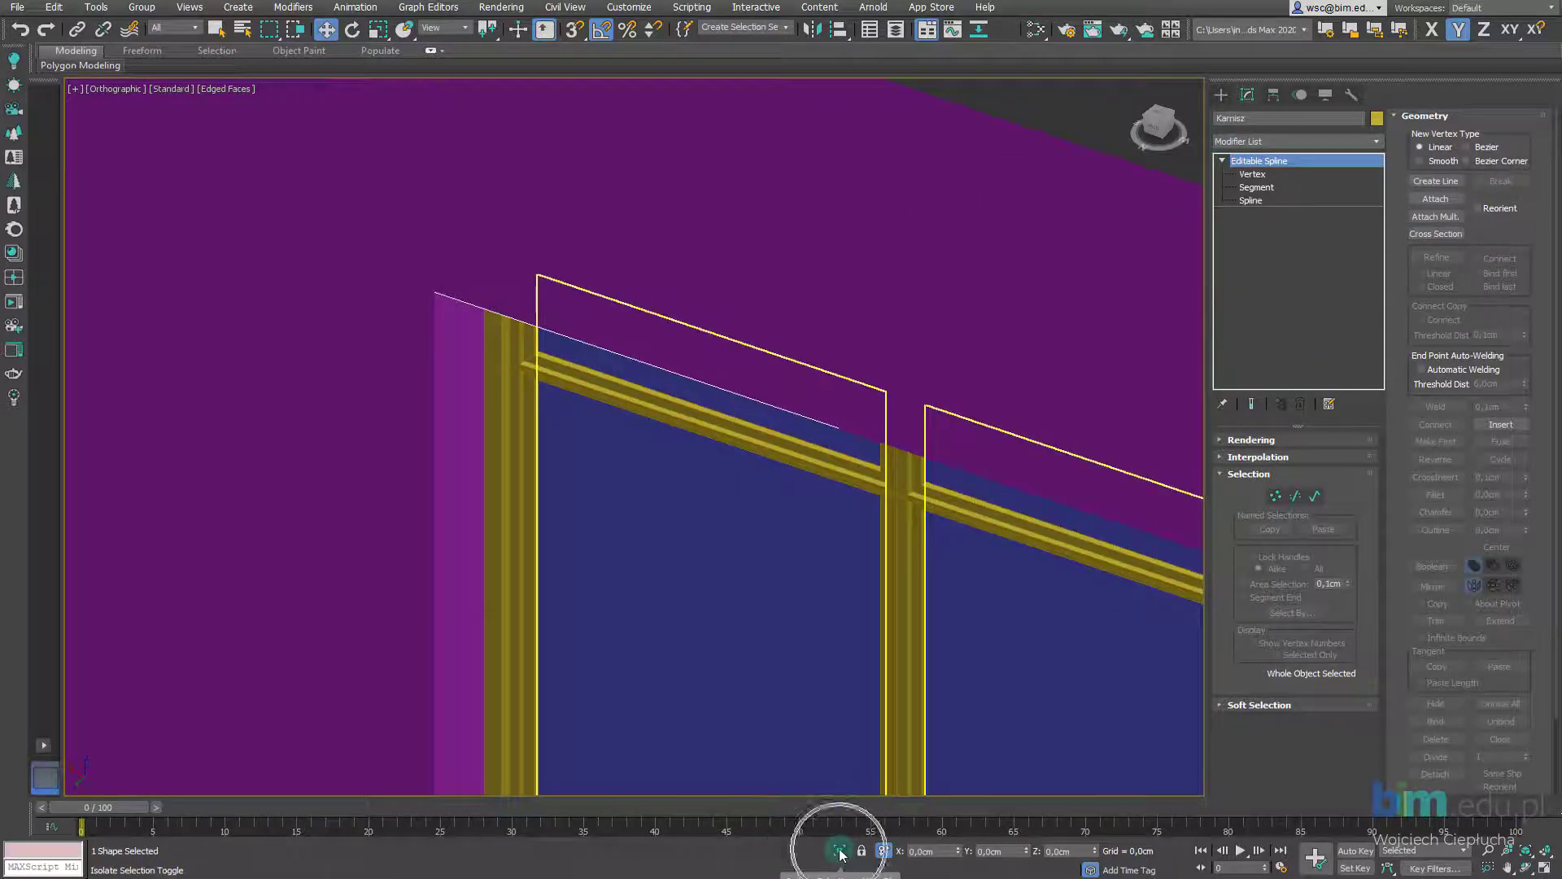
scroll(476, 270, "down", 5)
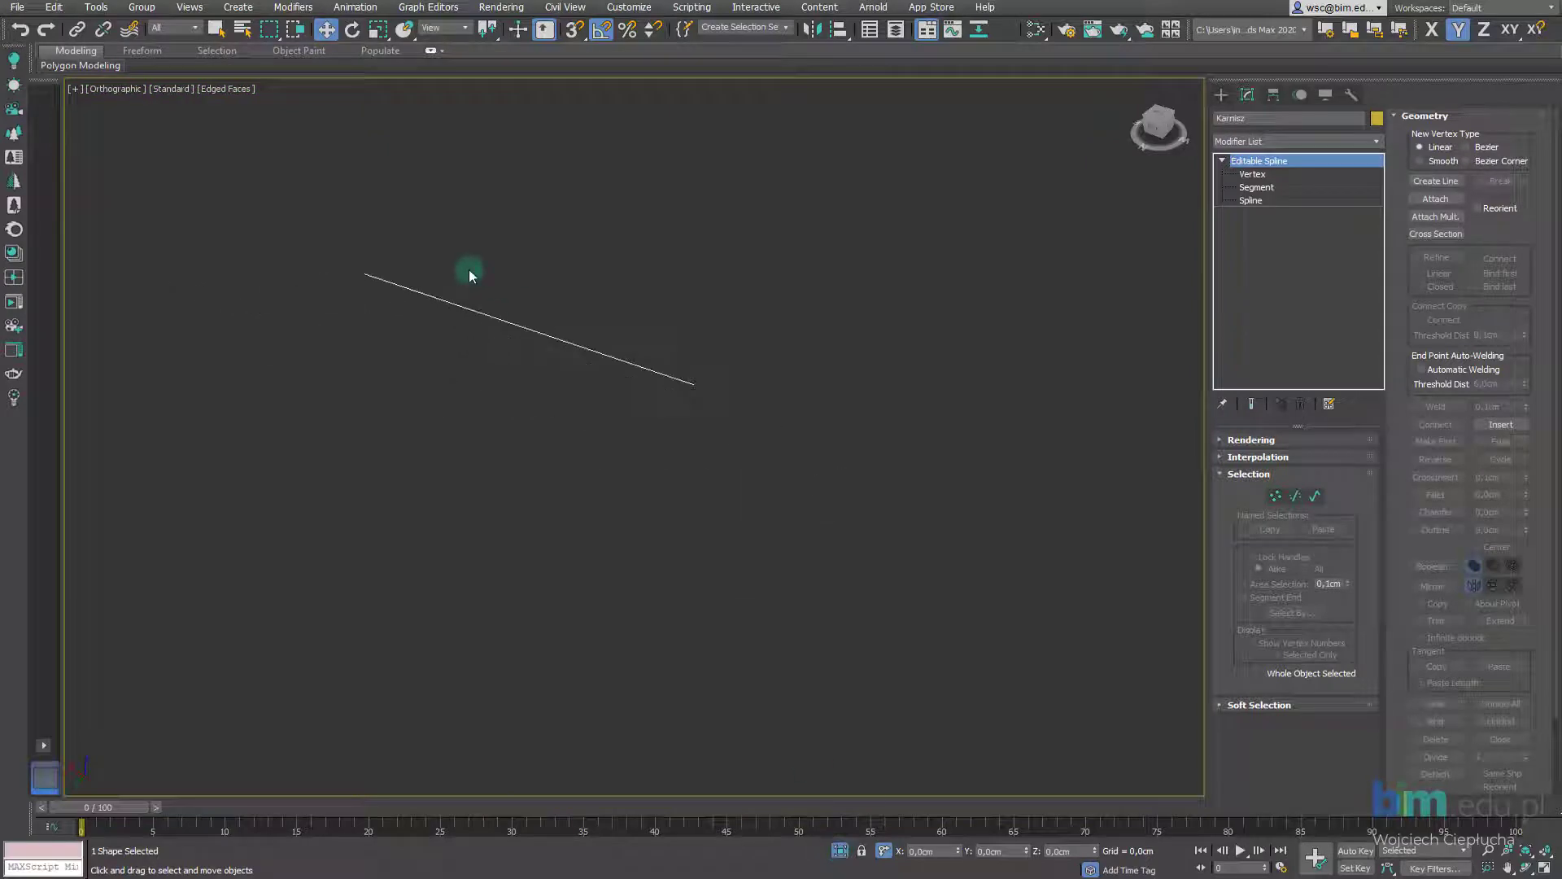
scroll(469, 270, "up", 3)
middle_click_drag(467, 268, 484, 286)
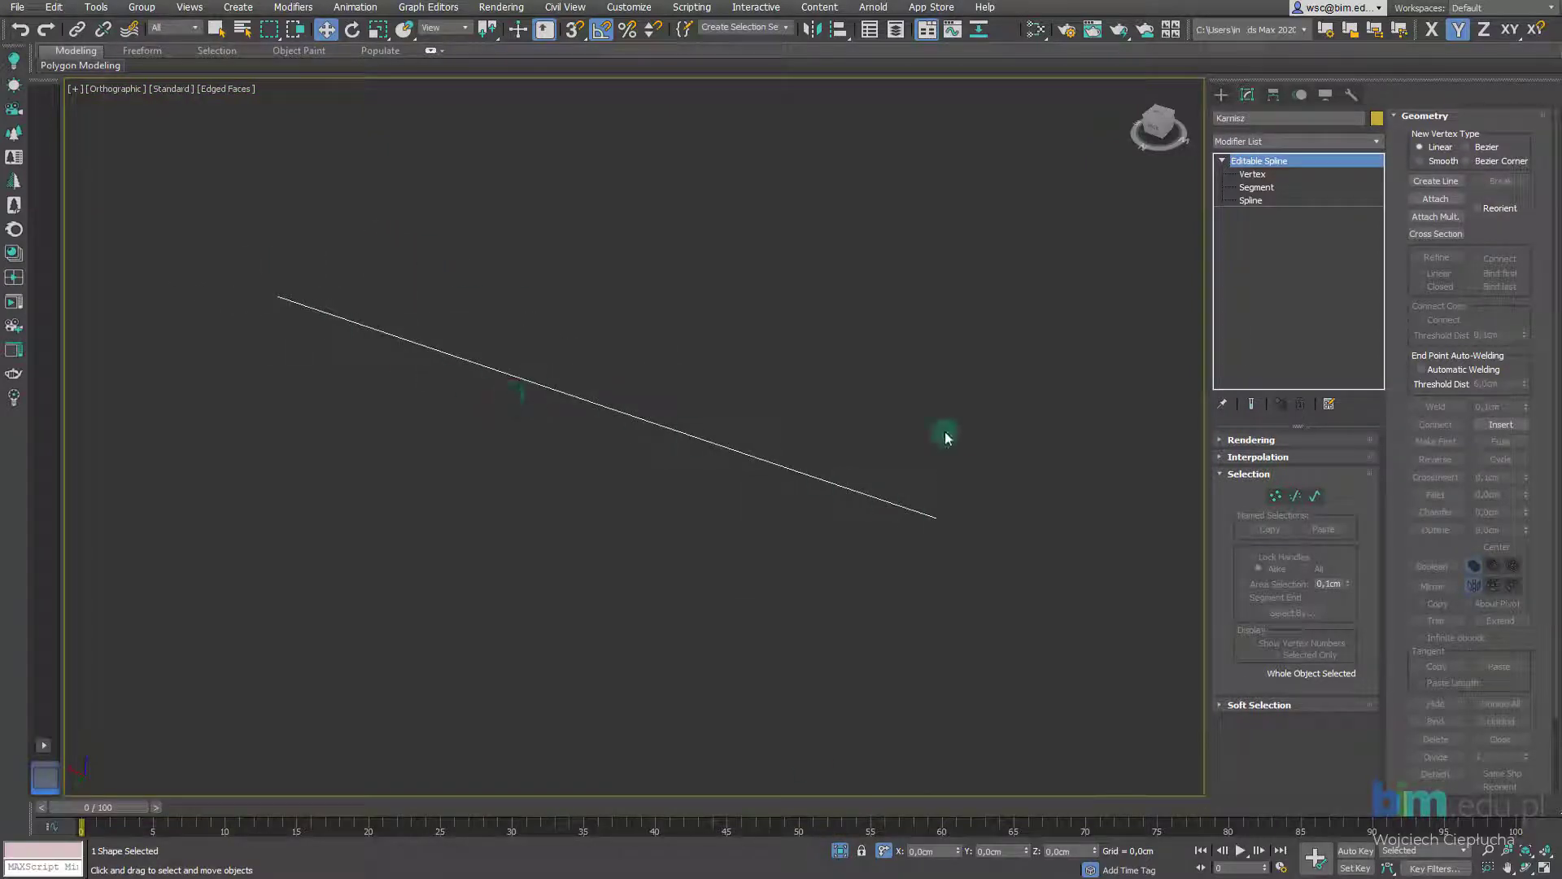
left_click(1253, 175)
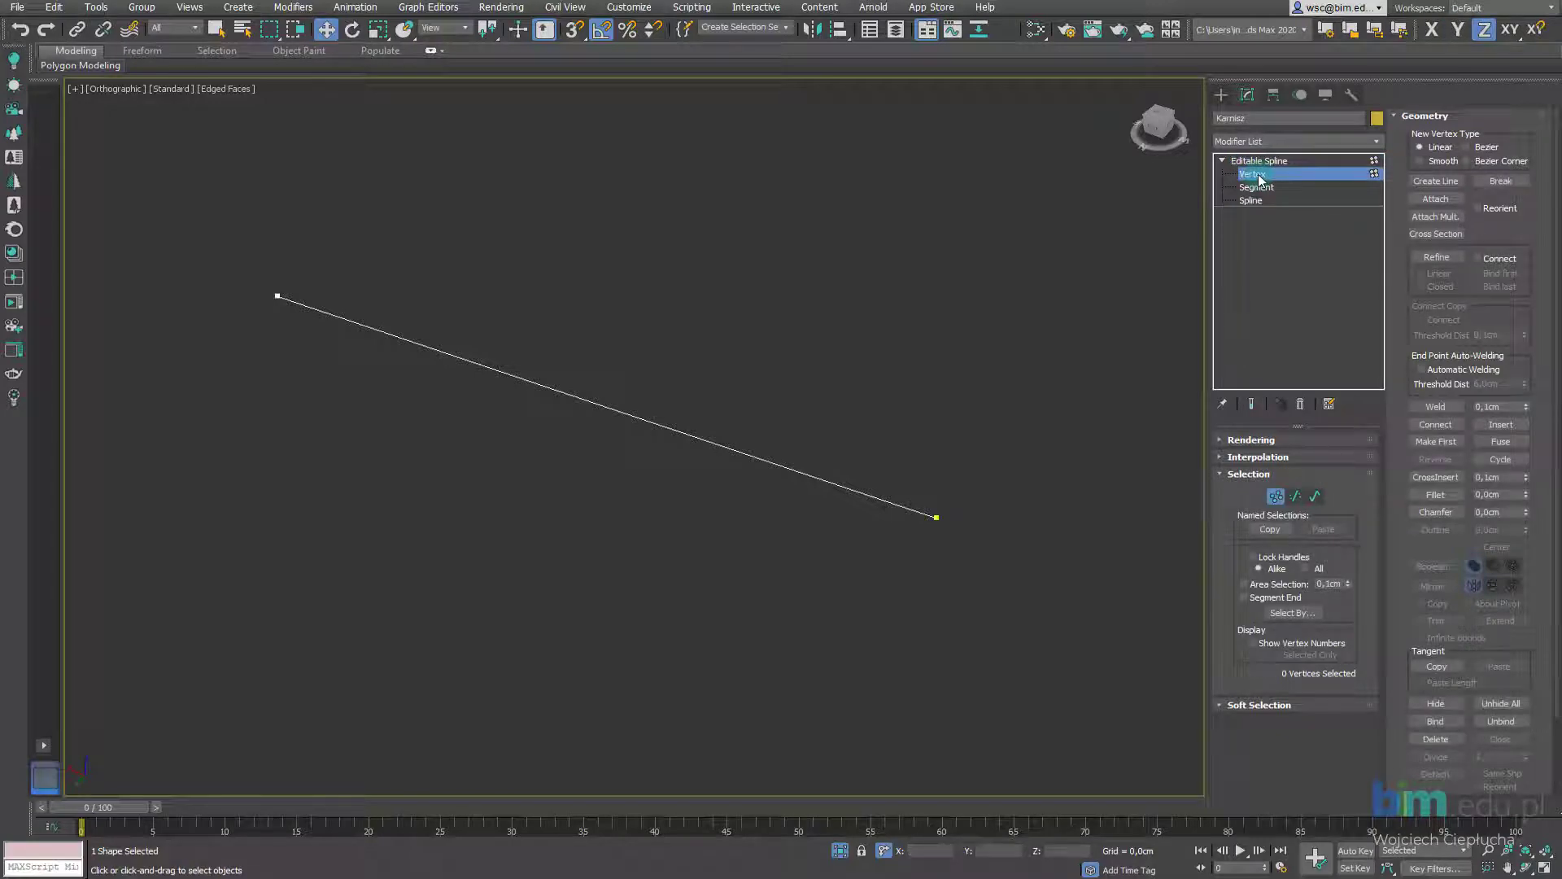
left_click(1264, 192)
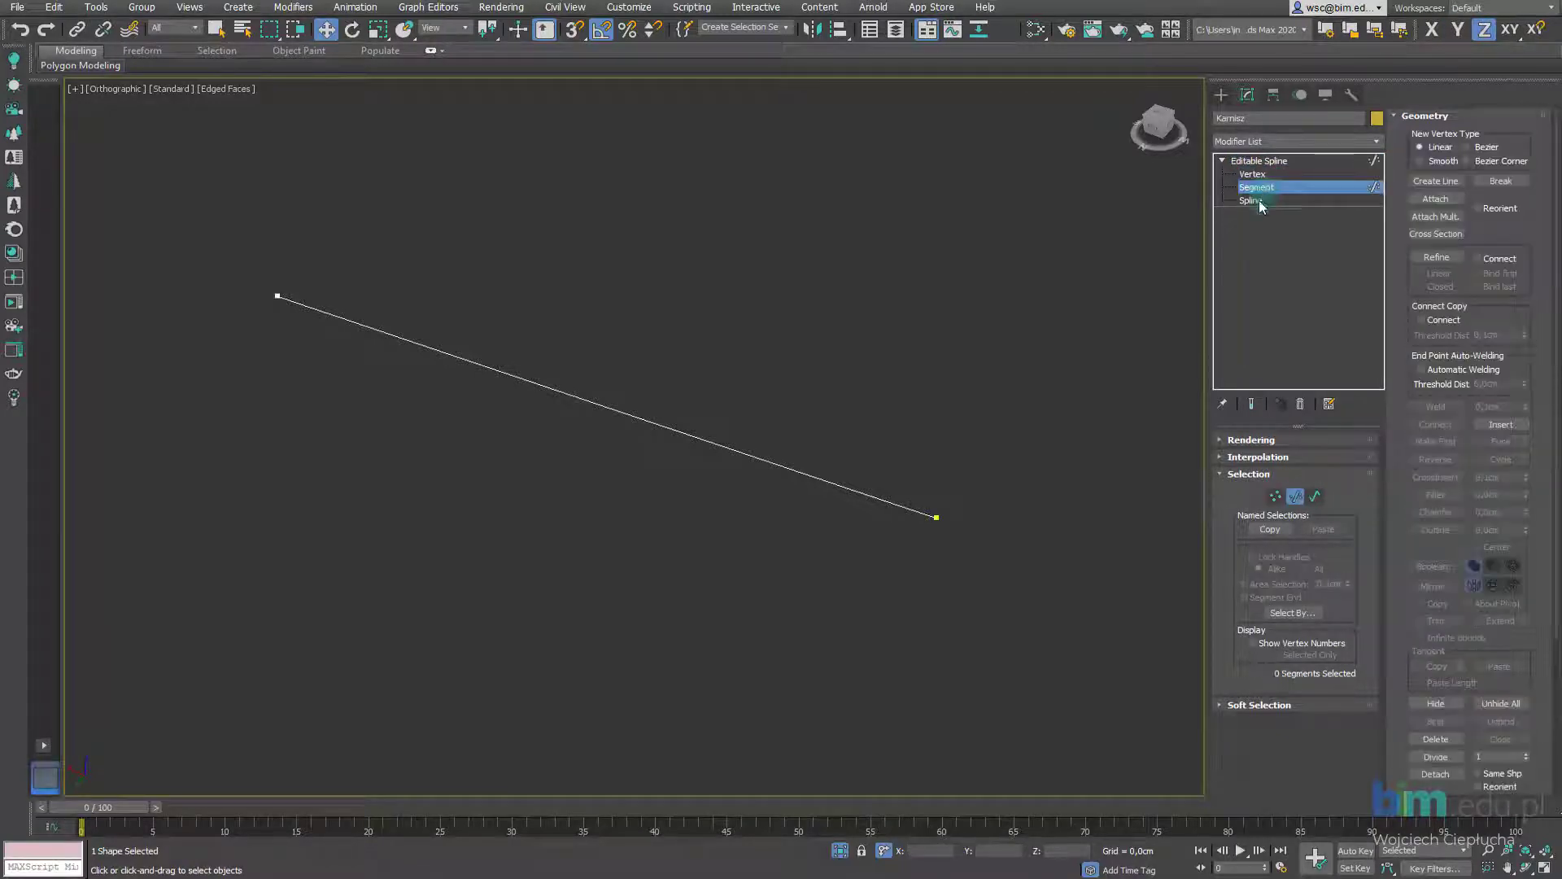
left_click(1253, 201)
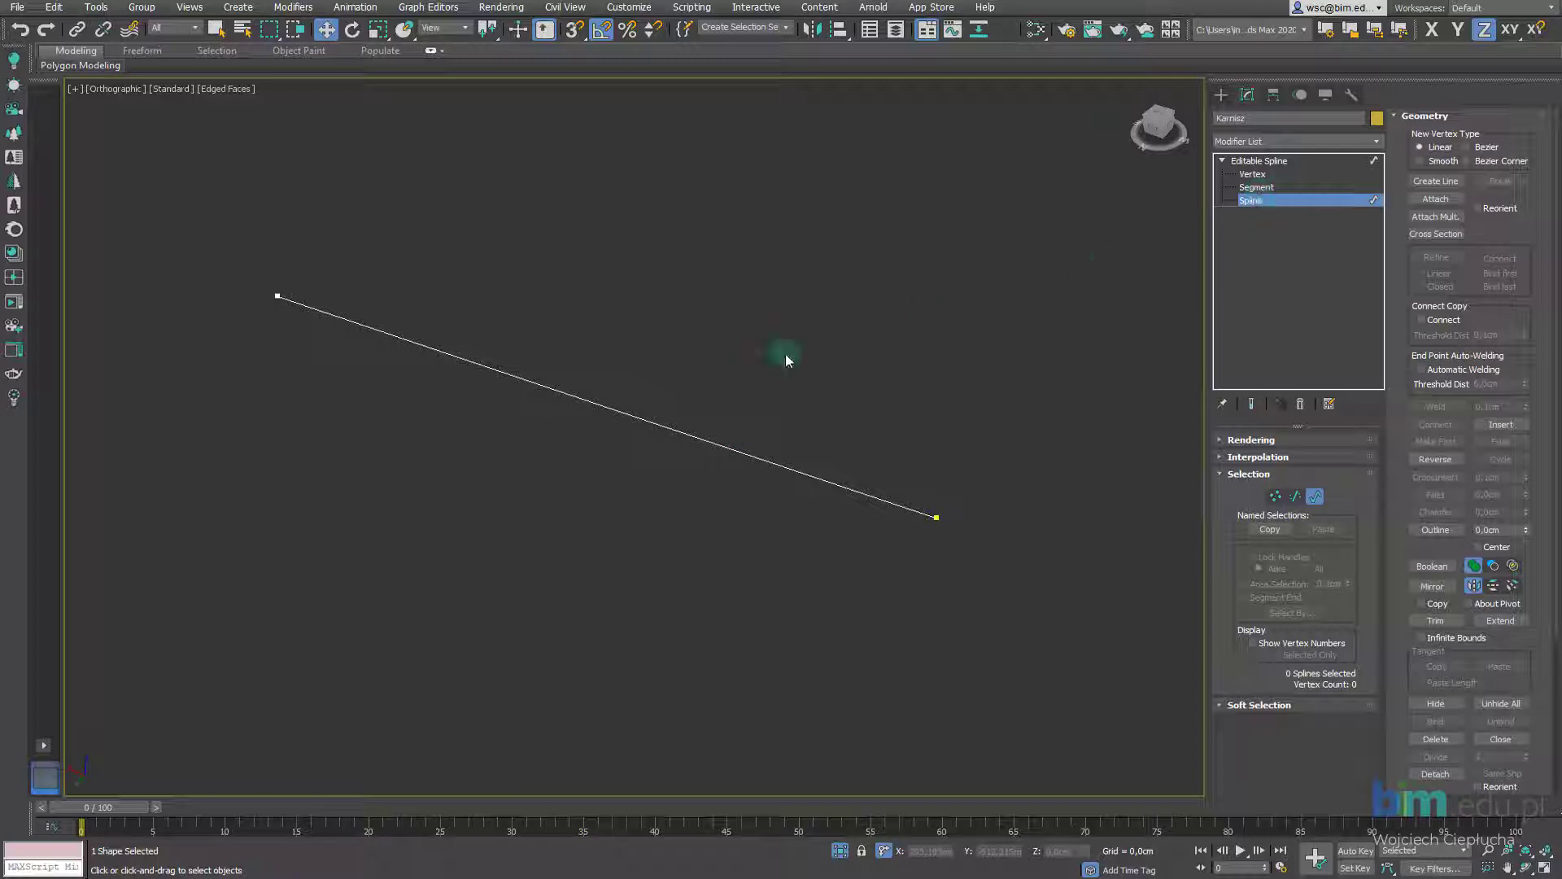
middle_click_drag(552, 387, 569, 356)
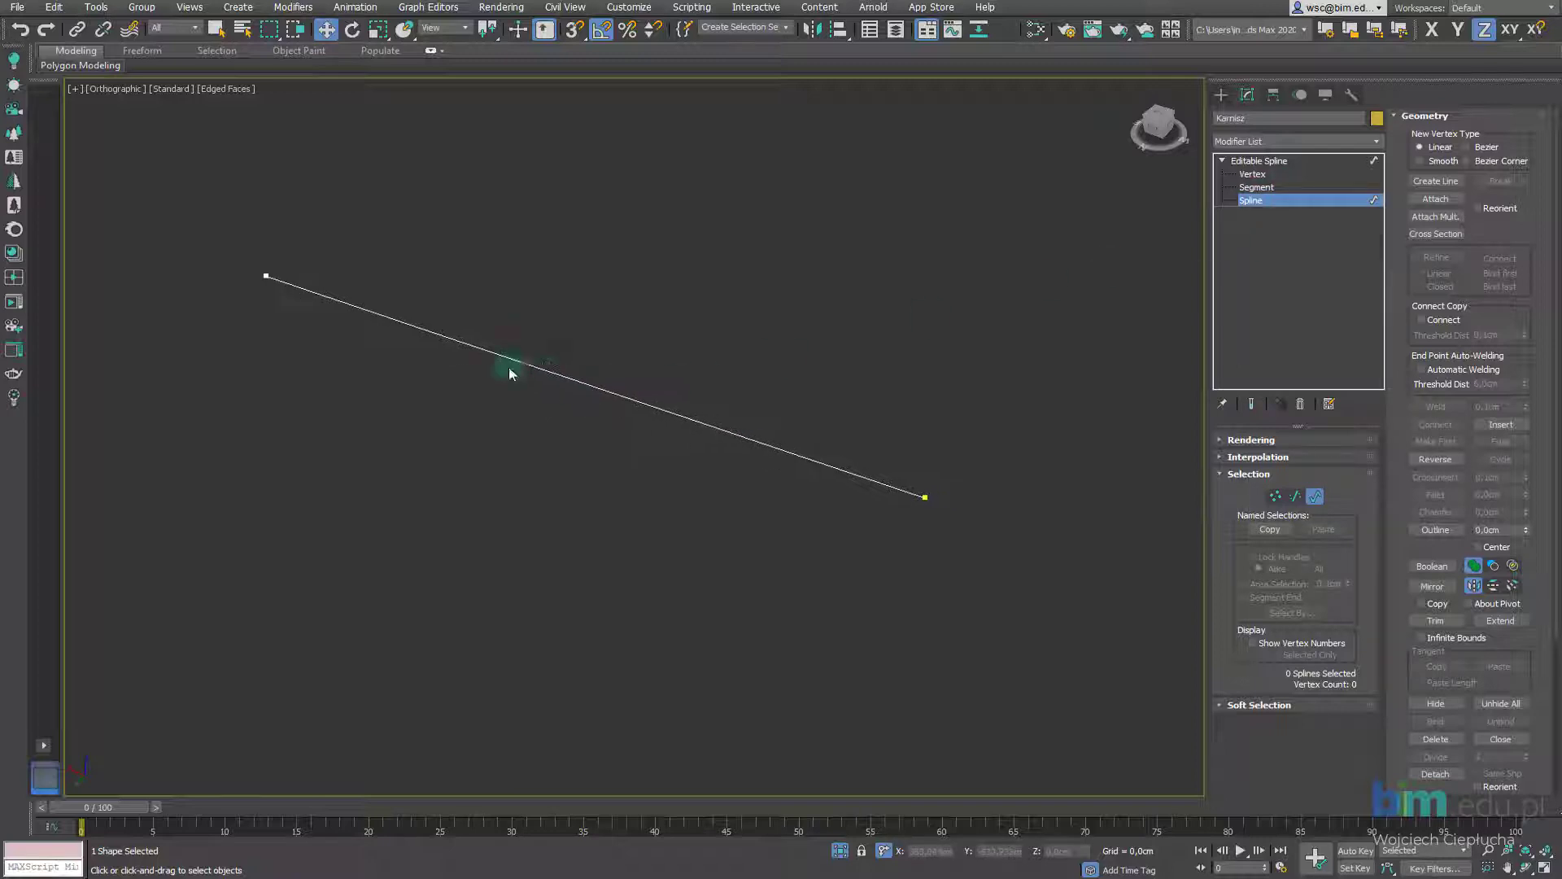
Select the curve's single segment and slide it along the X axis
left_click(1256, 187)
left_click(714, 440)
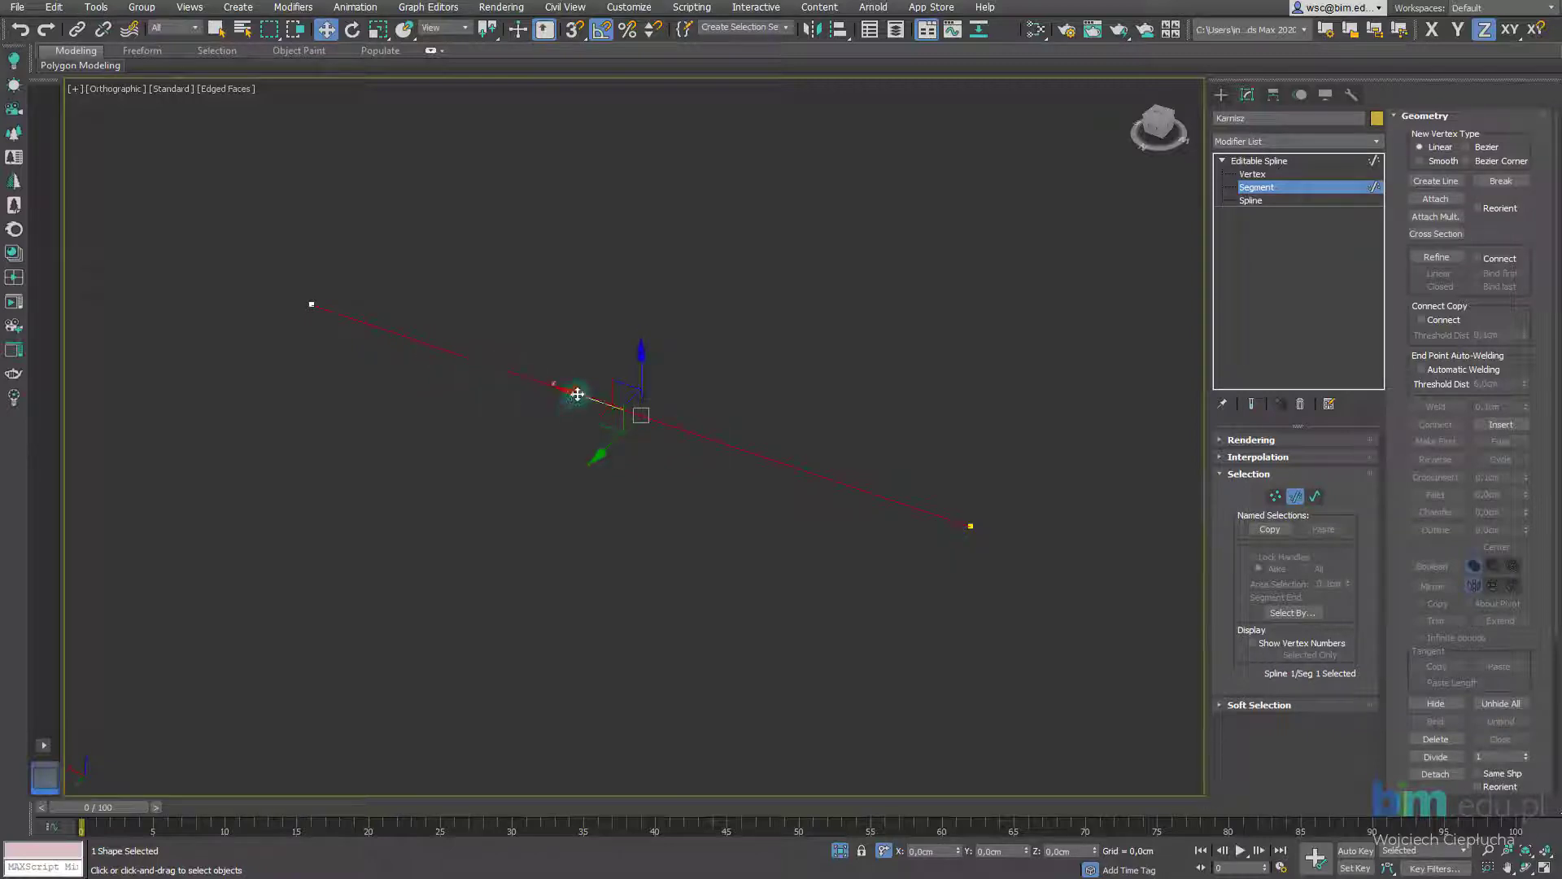
mouse_move(578, 394)
left_mouse_down()
mouse_move(612, 481)
mouse_move(705, 458)
left_mouse_up()
Move the curve's left end vertex outward, then exit isolation and reframe the view
left_click(1253, 174)
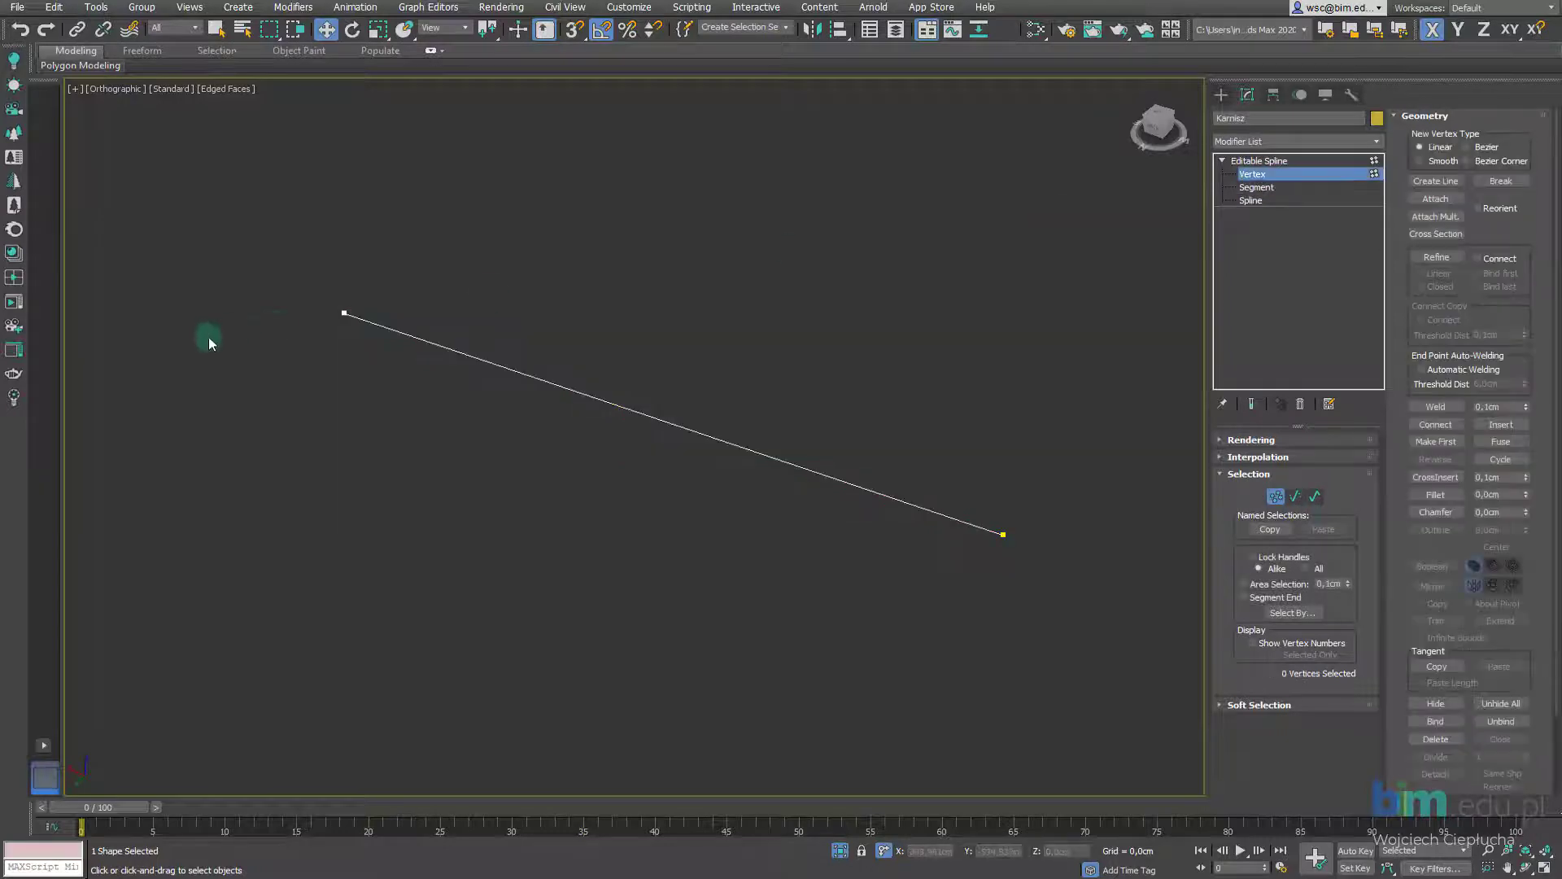
left_click_drag(290, 271, 416, 393)
mouse_move(272, 291)
left_mouse_down()
mouse_move(186, 297)
mouse_move(314, 330)
left_mouse_up()
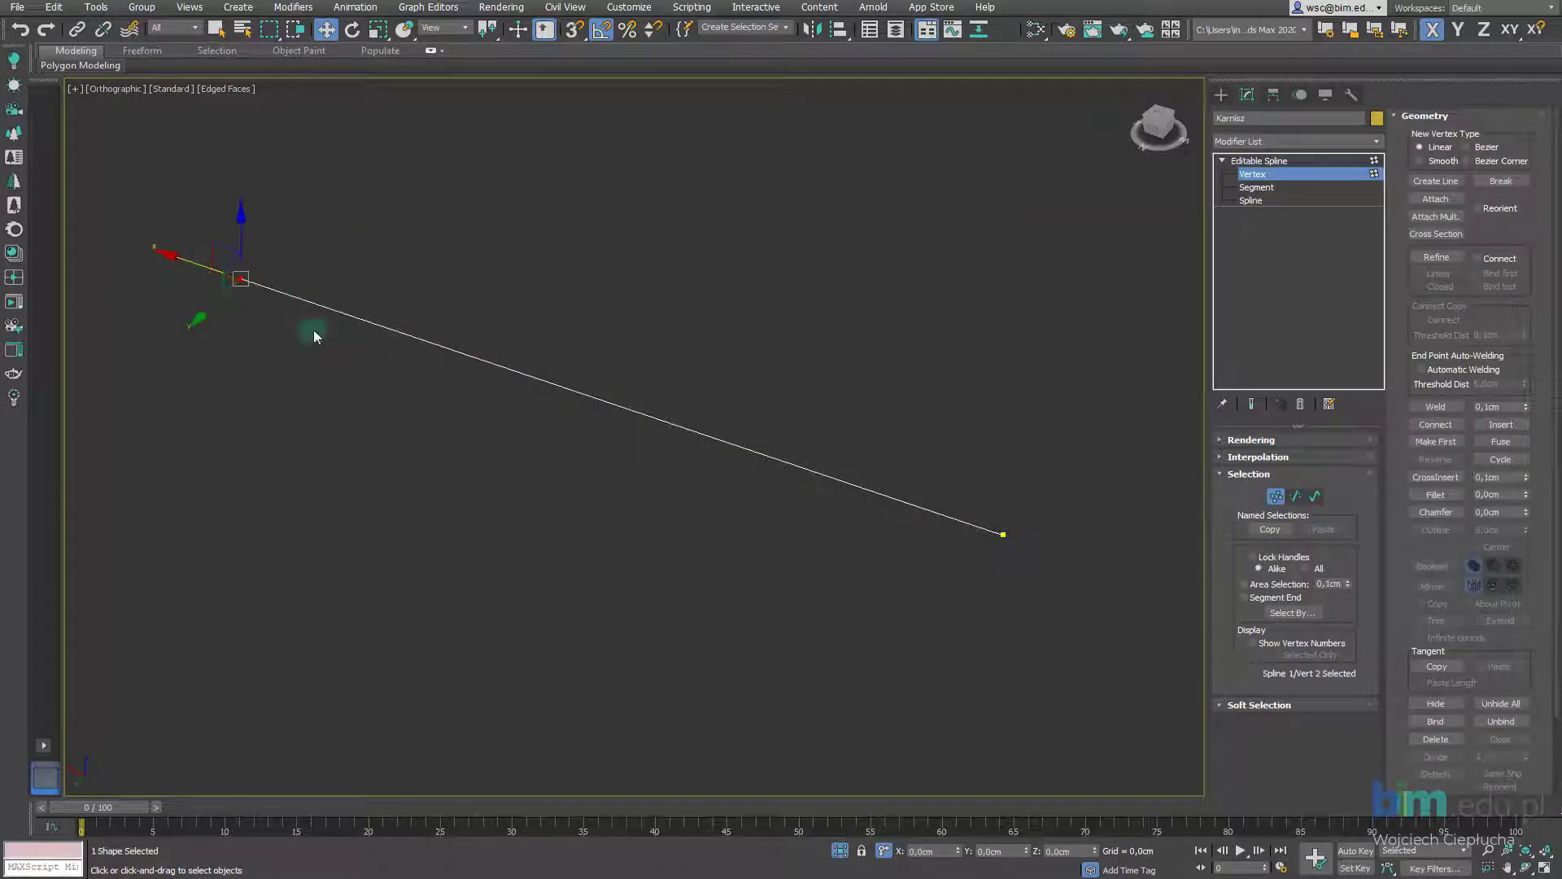
left_click(840, 851)
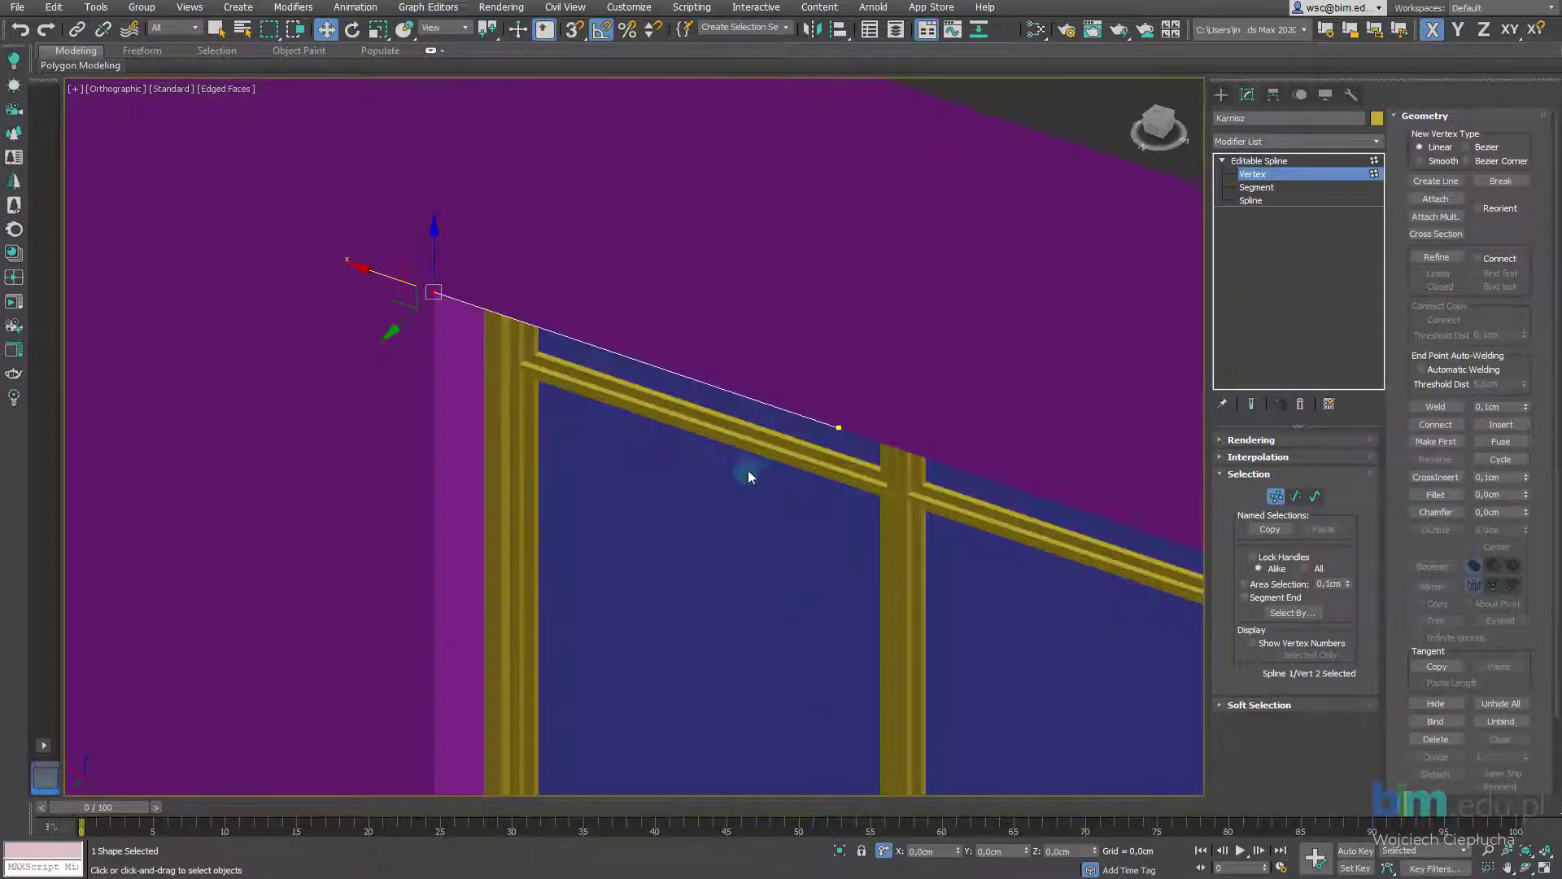
middle_click_drag(864, 409, 830, 417)
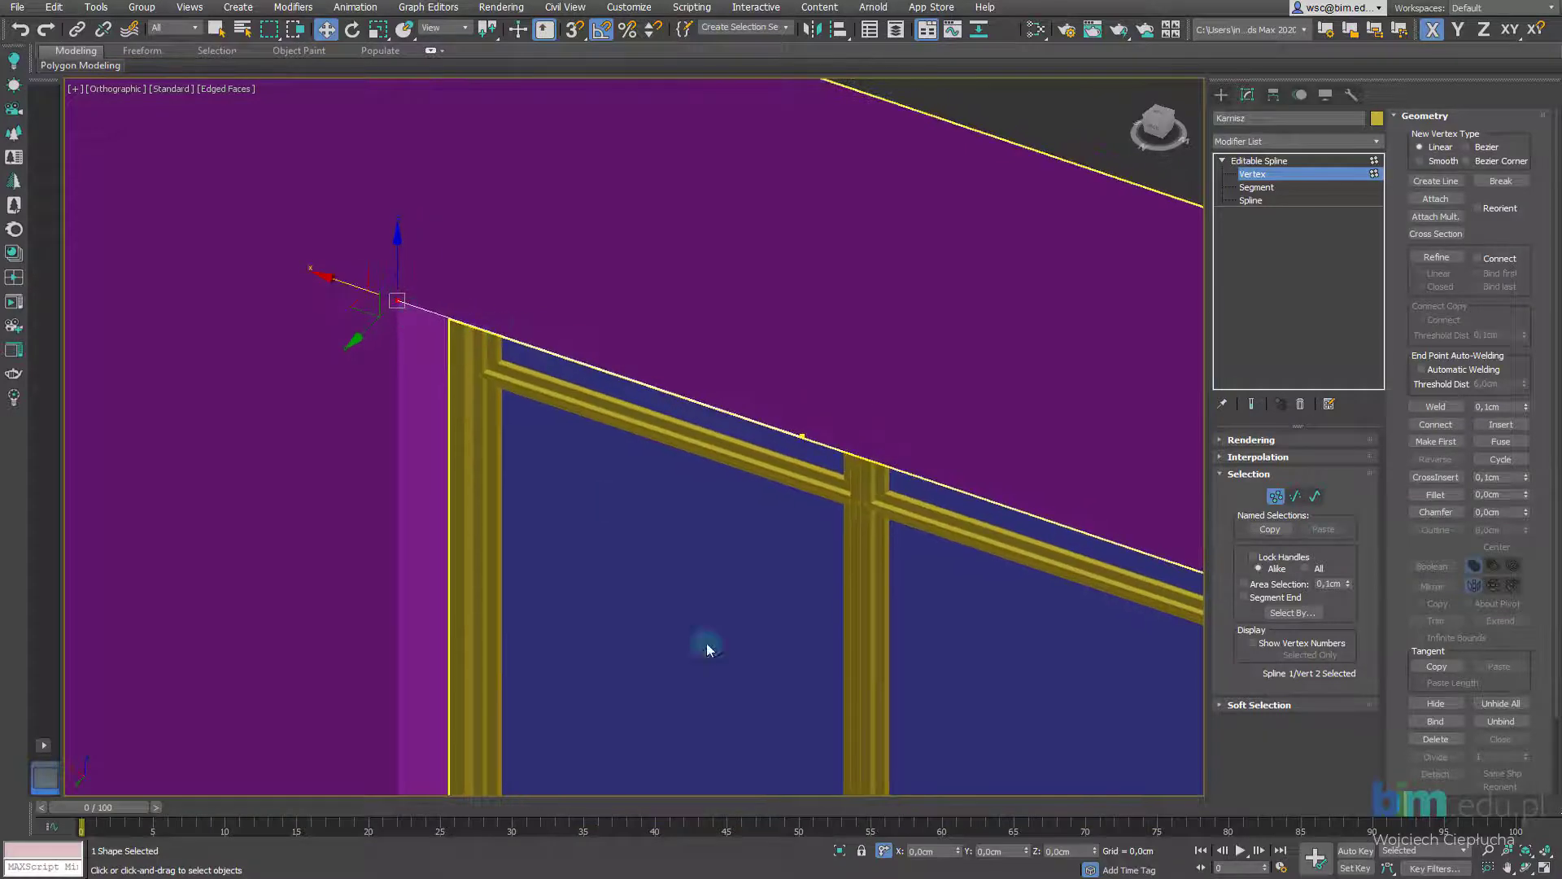
middle_click_drag(612, 368, 631, 385)
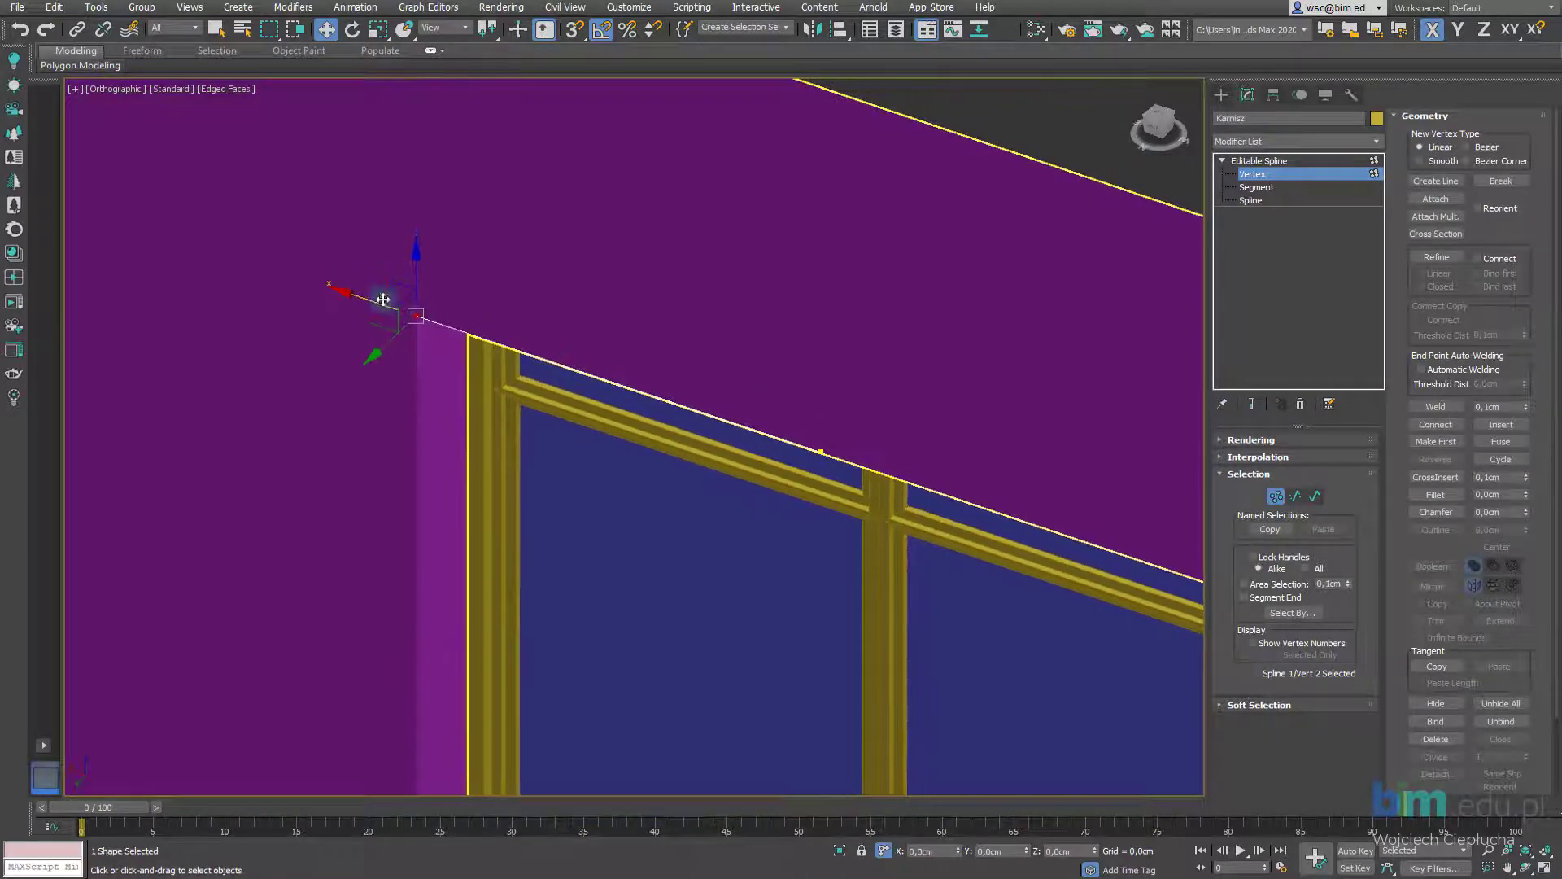
middle_click_drag(525, 314, 545, 331)
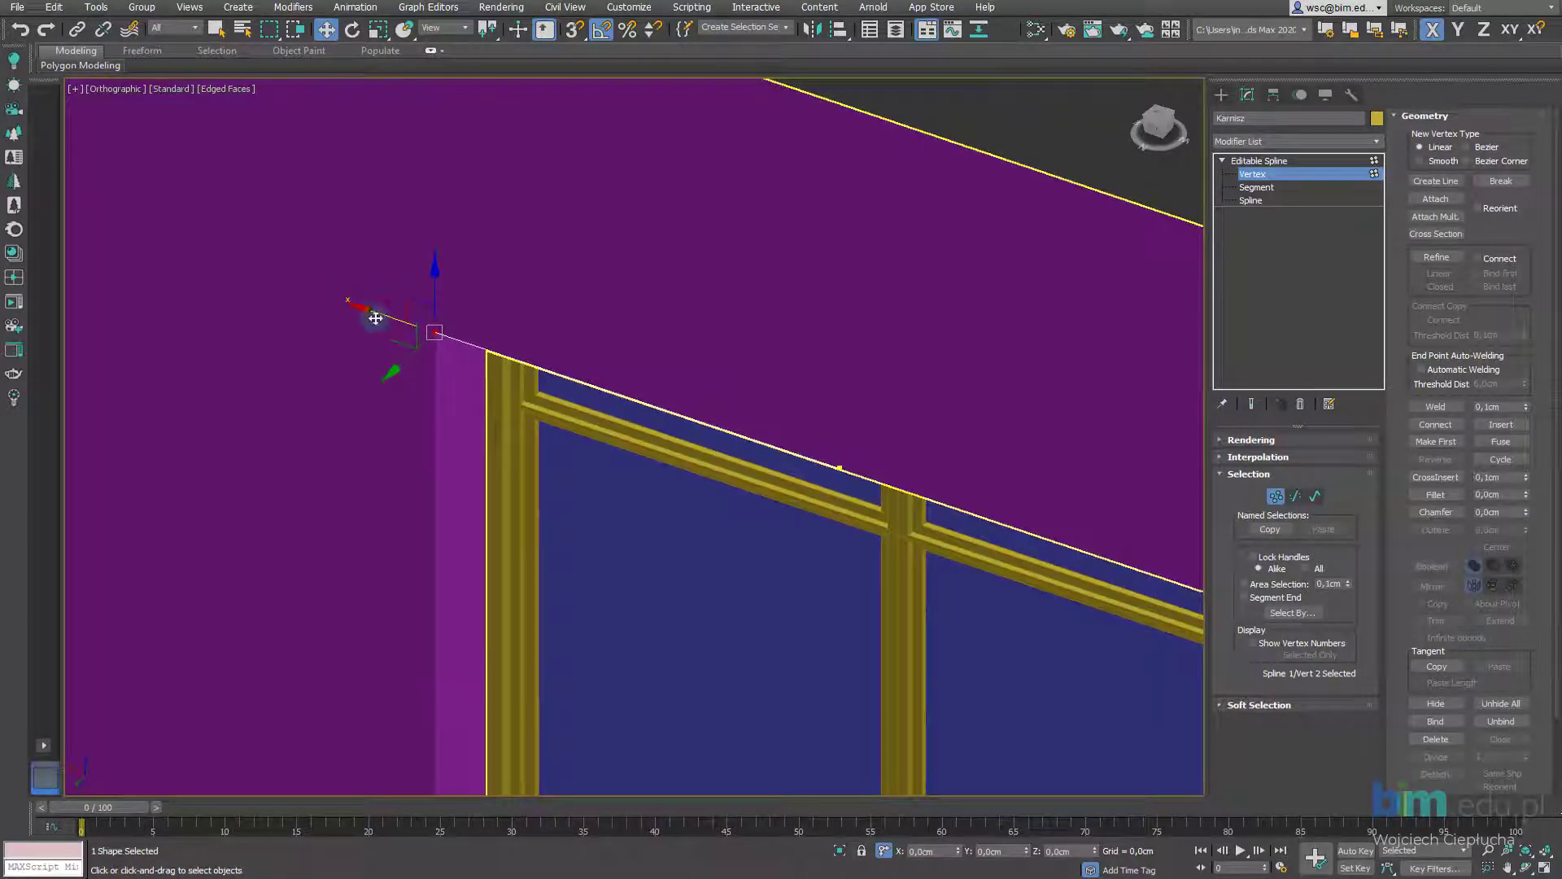
Drag the rail's left end vertex along X past the window's left side
left_click_drag(380, 315, 312, 308)
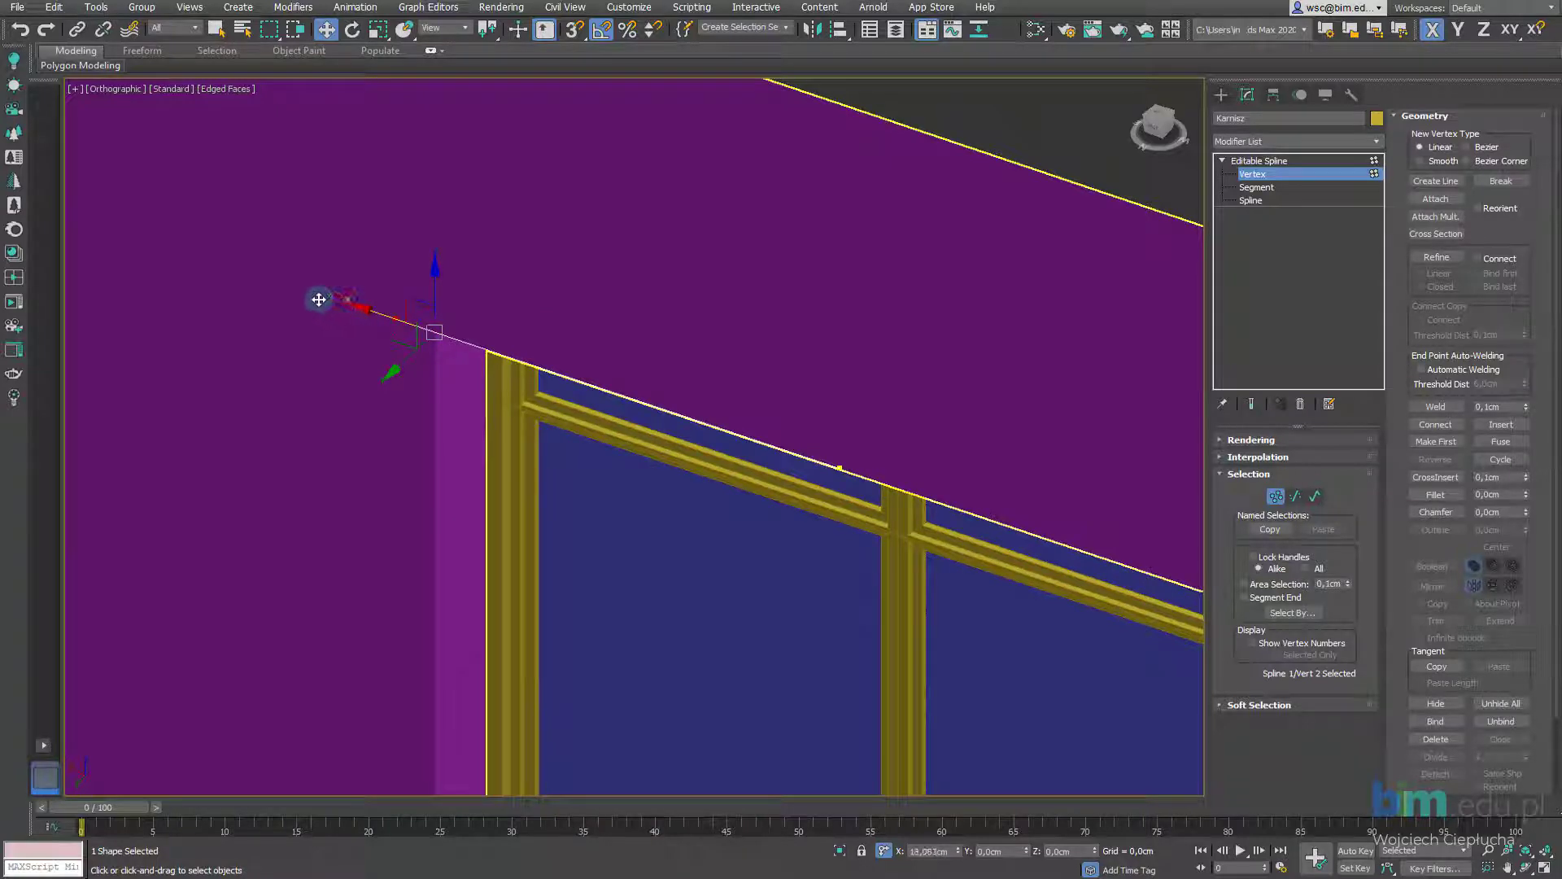
left_click_drag(312, 307, 362, 317)
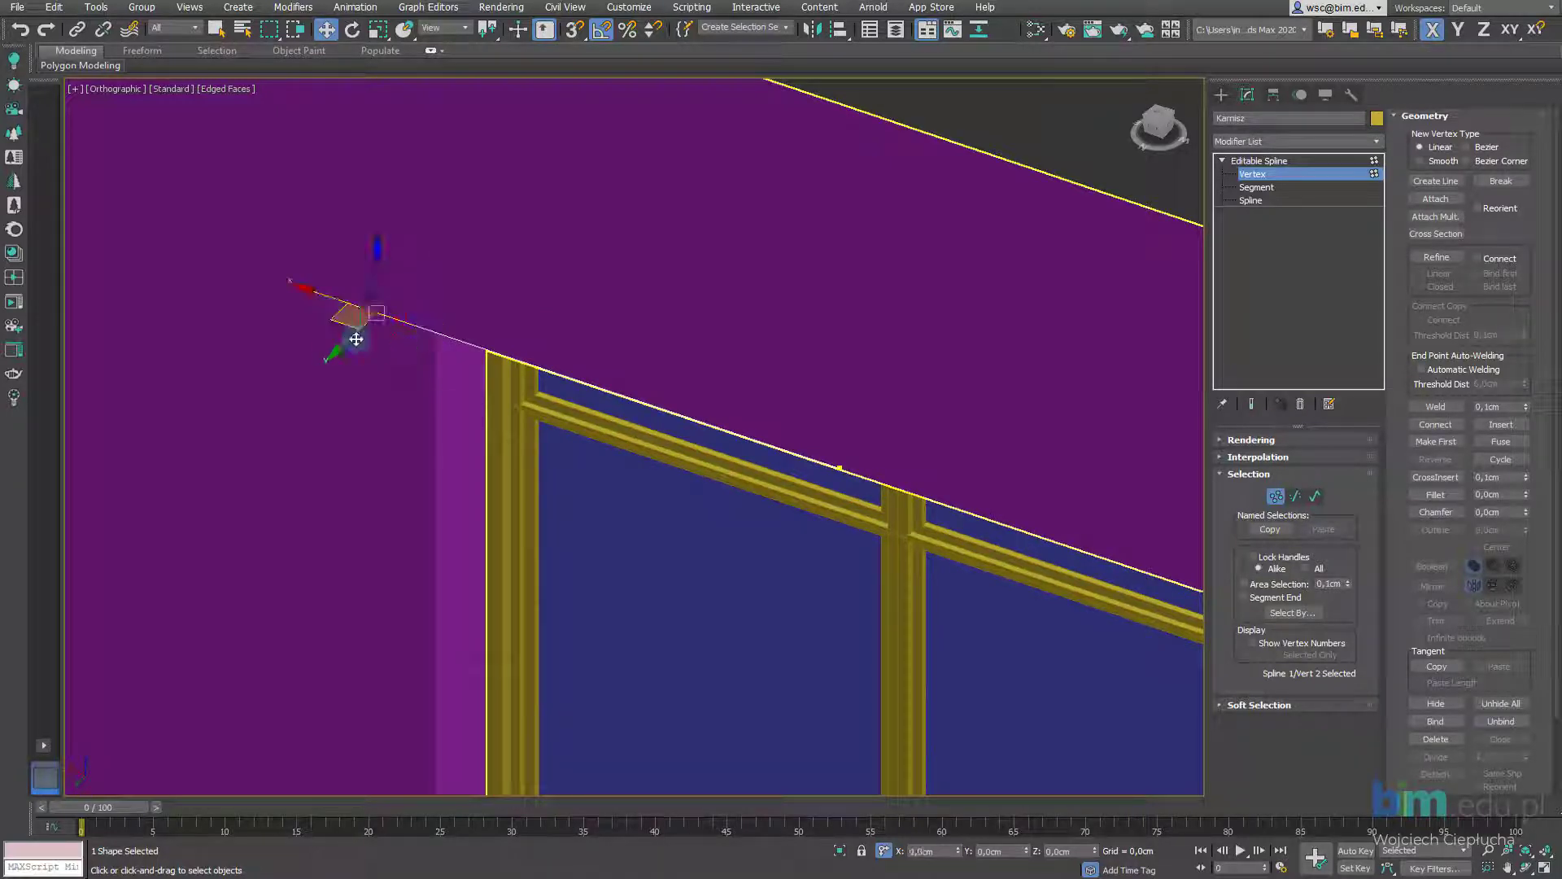
key("ctrl+z")
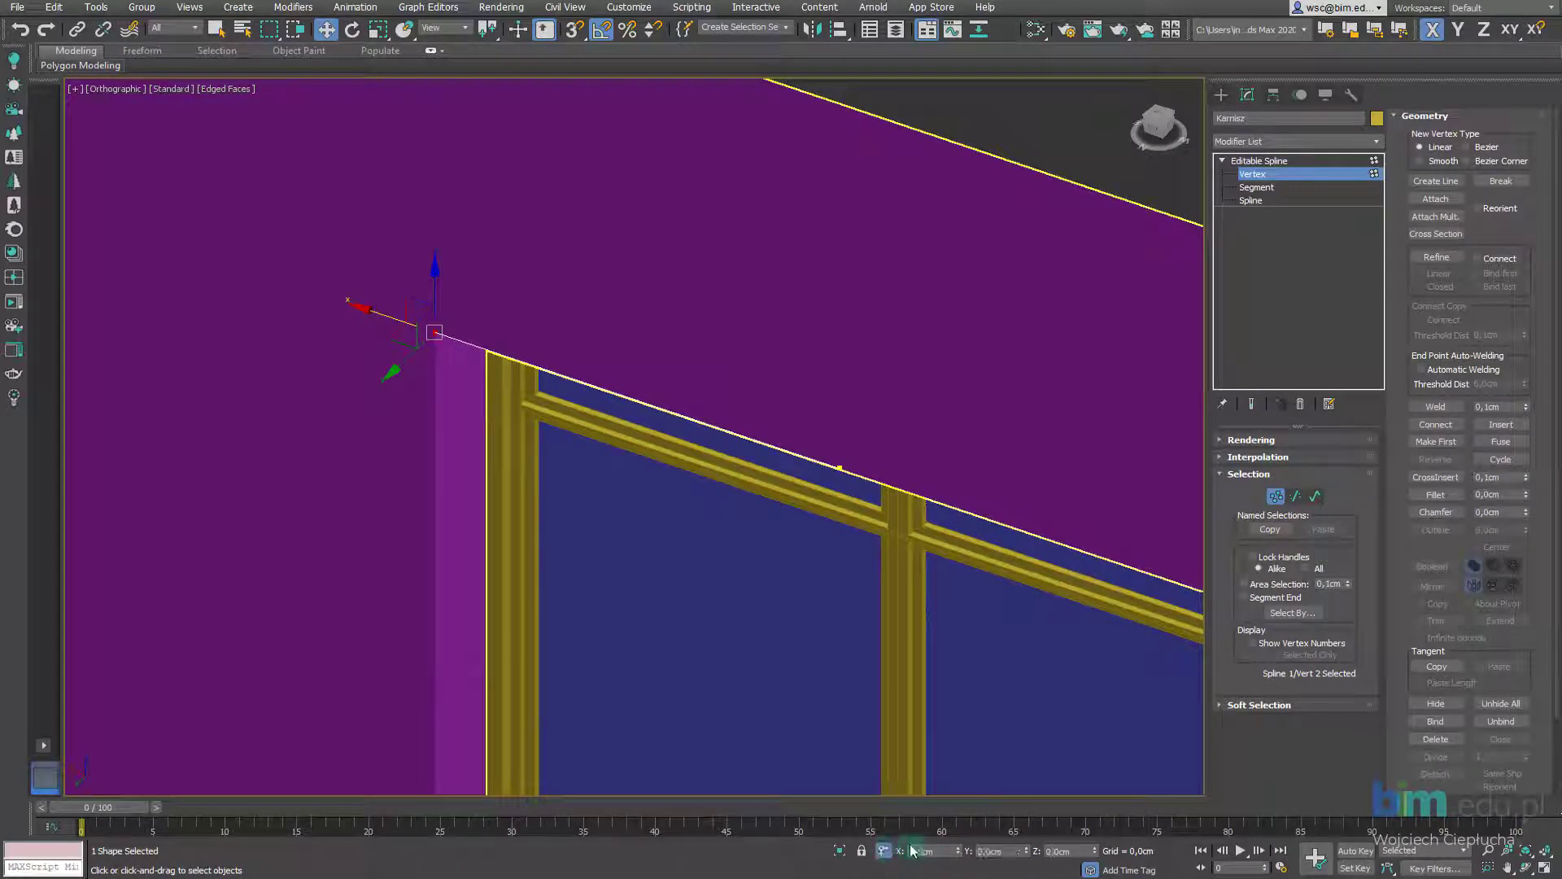
left_click_drag(378, 312, 304, 296)
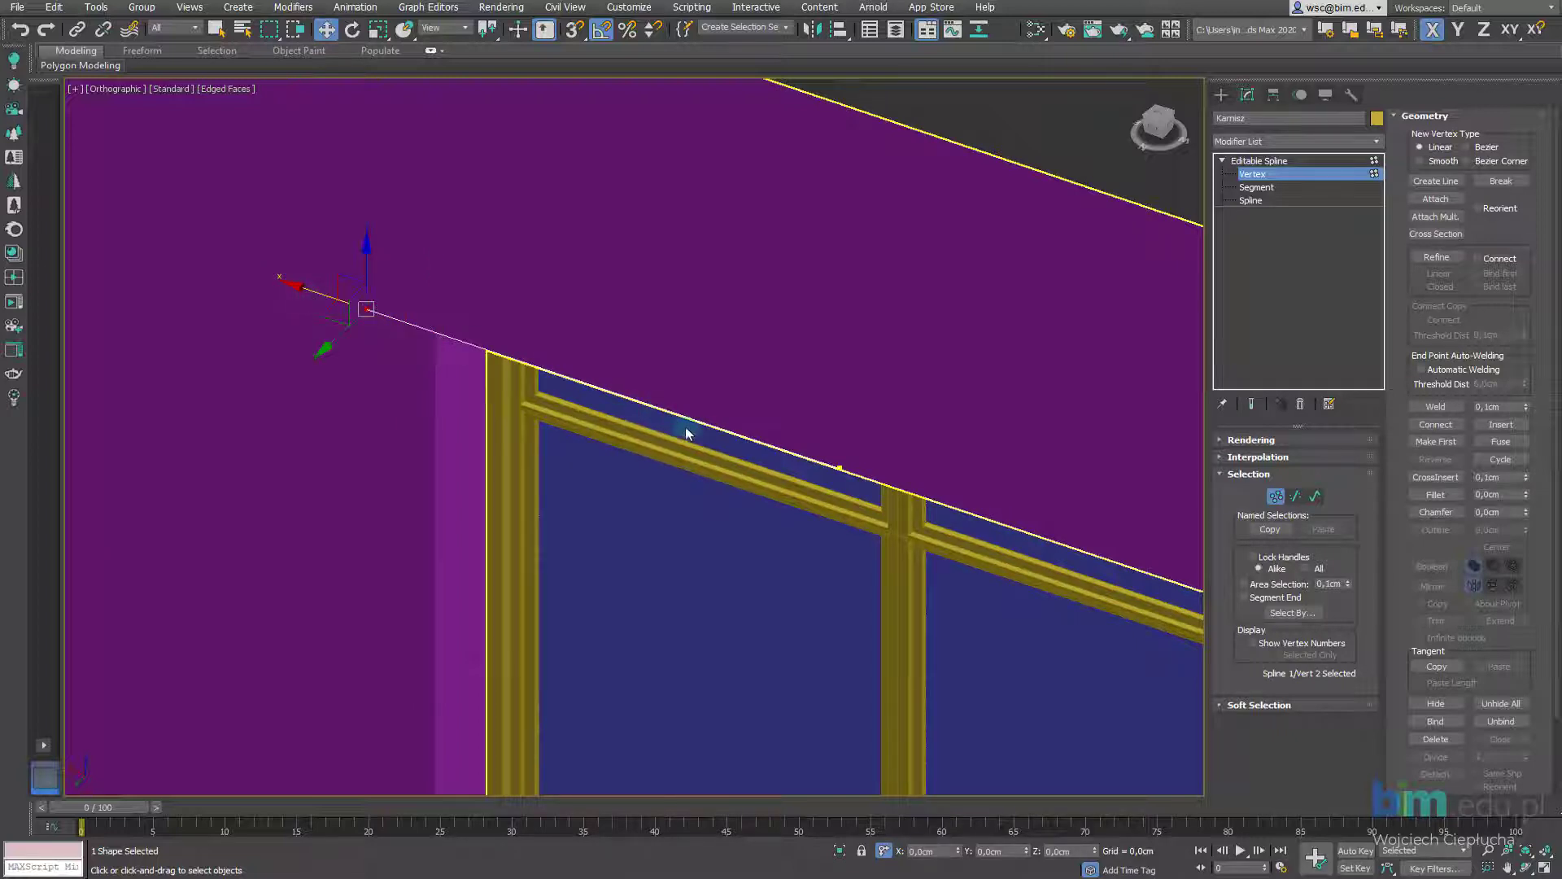
scroll(687, 432, "down", 5)
middle_click_drag(891, 483, 489, 355)
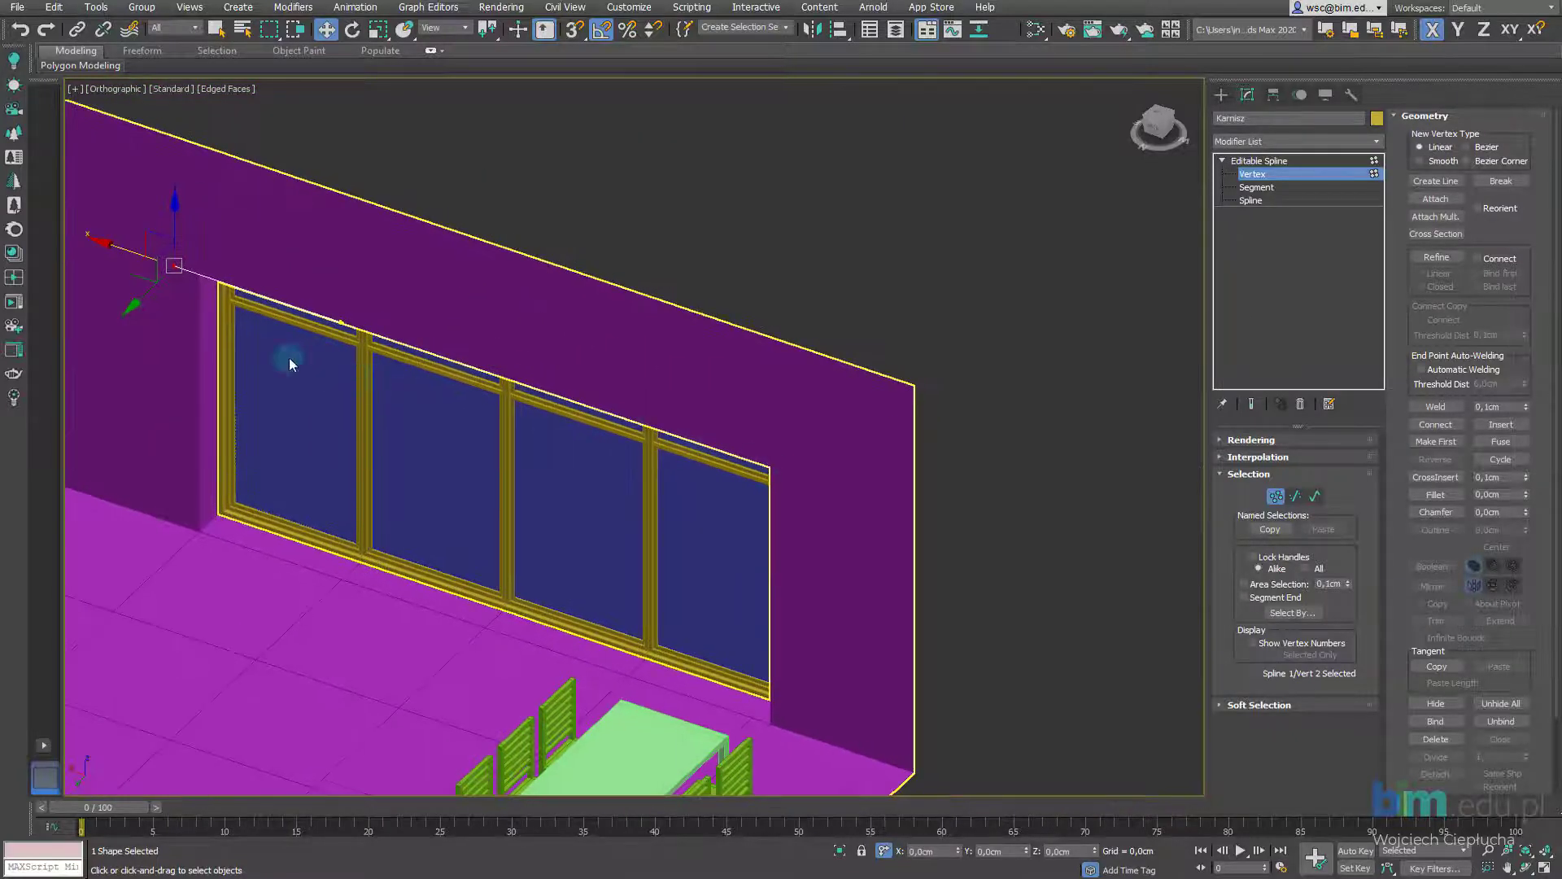
Select the right end vertex of the Karnisz rail line
scroll(313, 317, "up", 3)
left_click(369, 318)
scroll(369, 318, "down", 4)
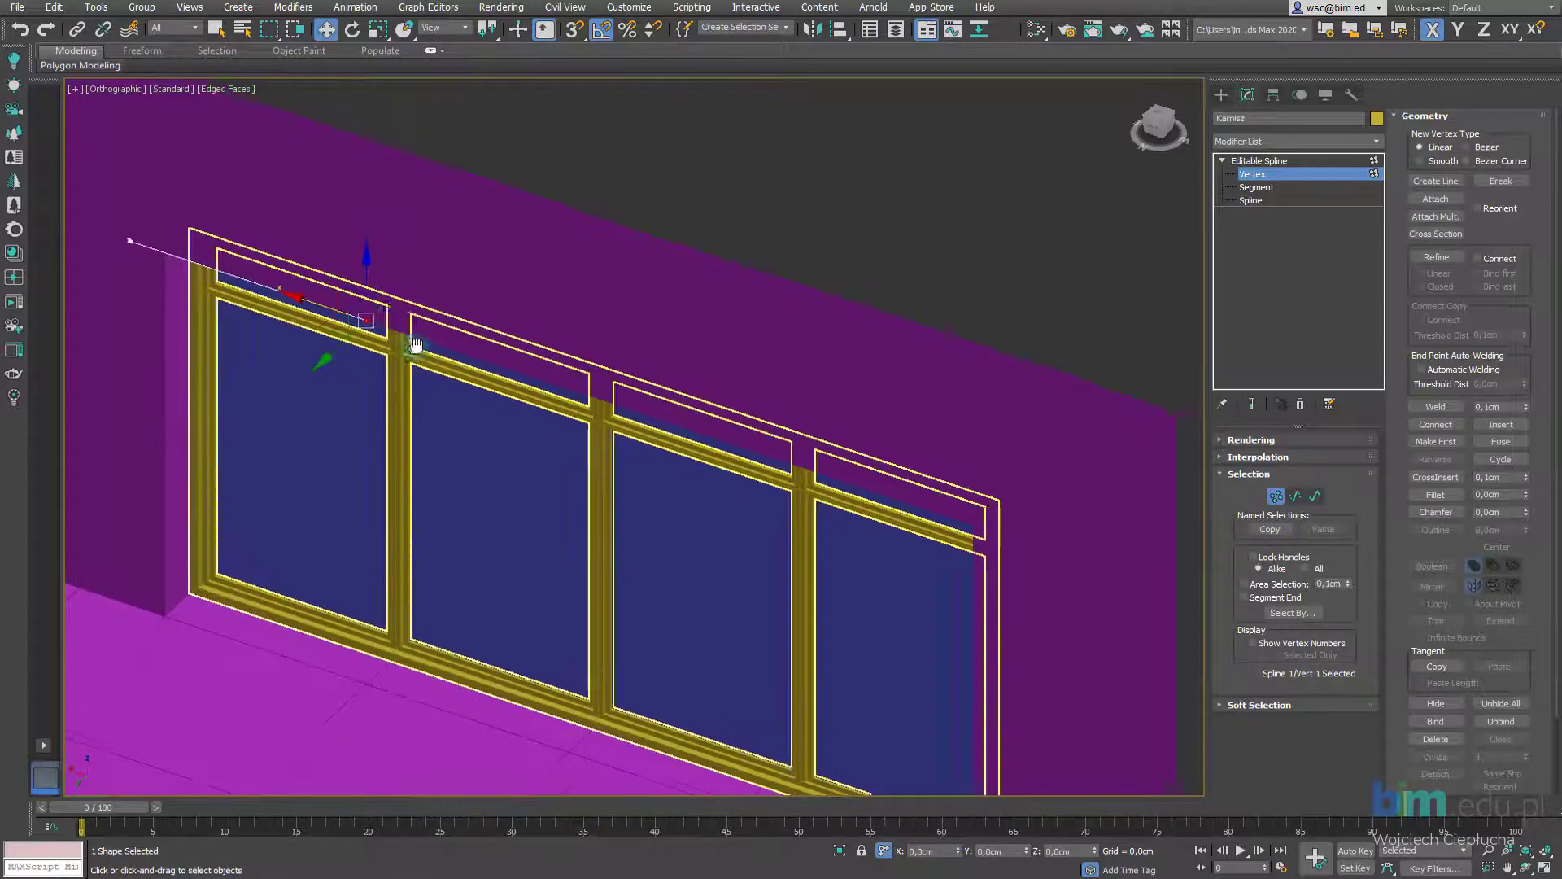
scroll(354, 311, "down", 1)
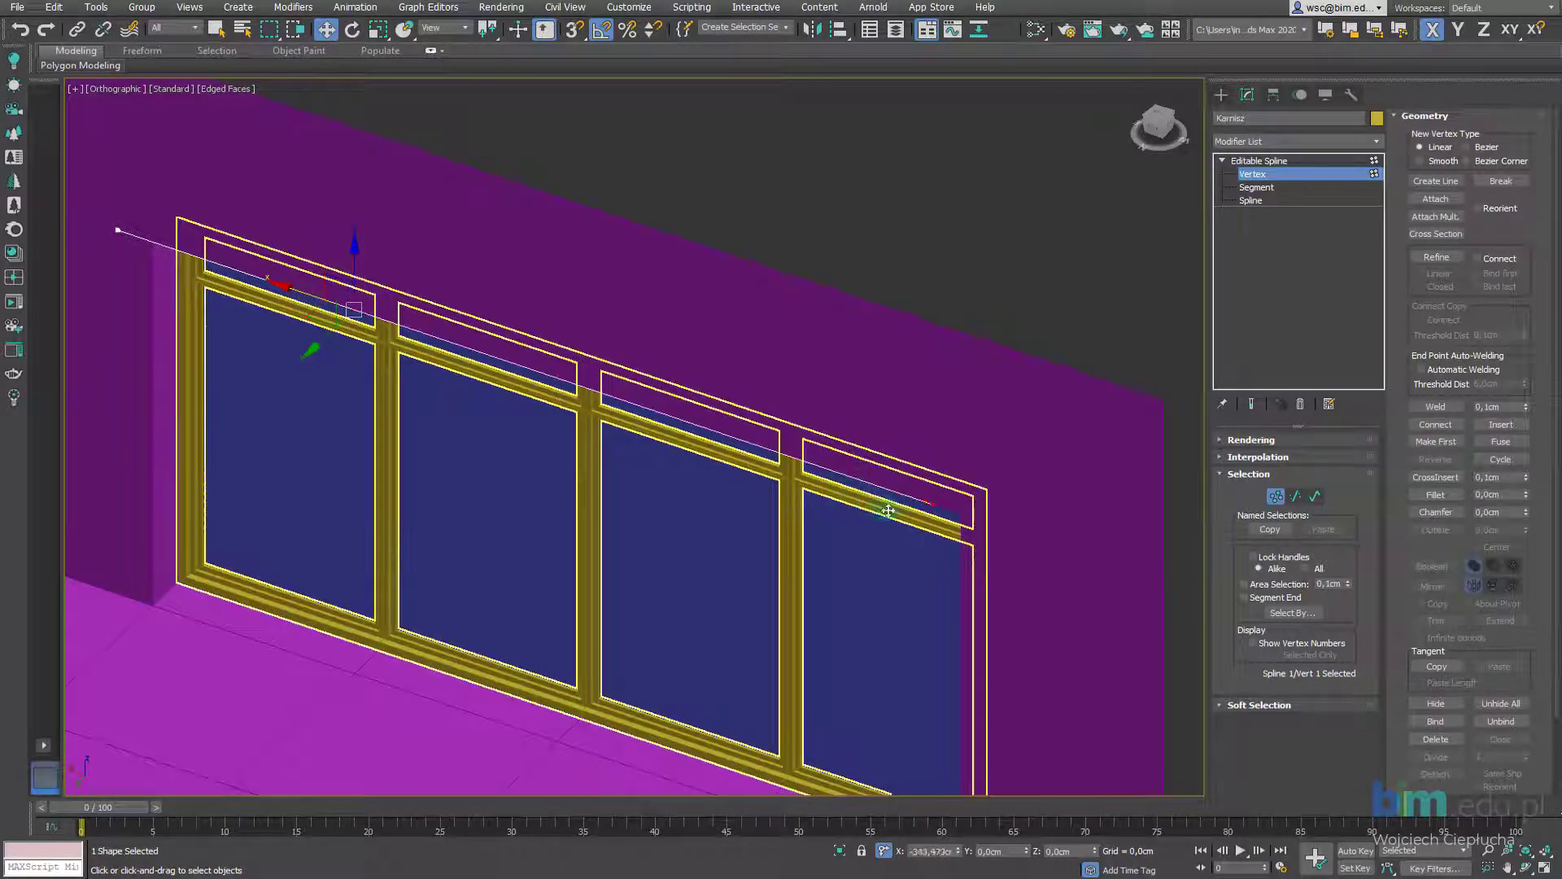
left_click(909, 496)
Drag the vertex along X so the rail extends past the window's right edge
scroll(985, 521, "up", 3)
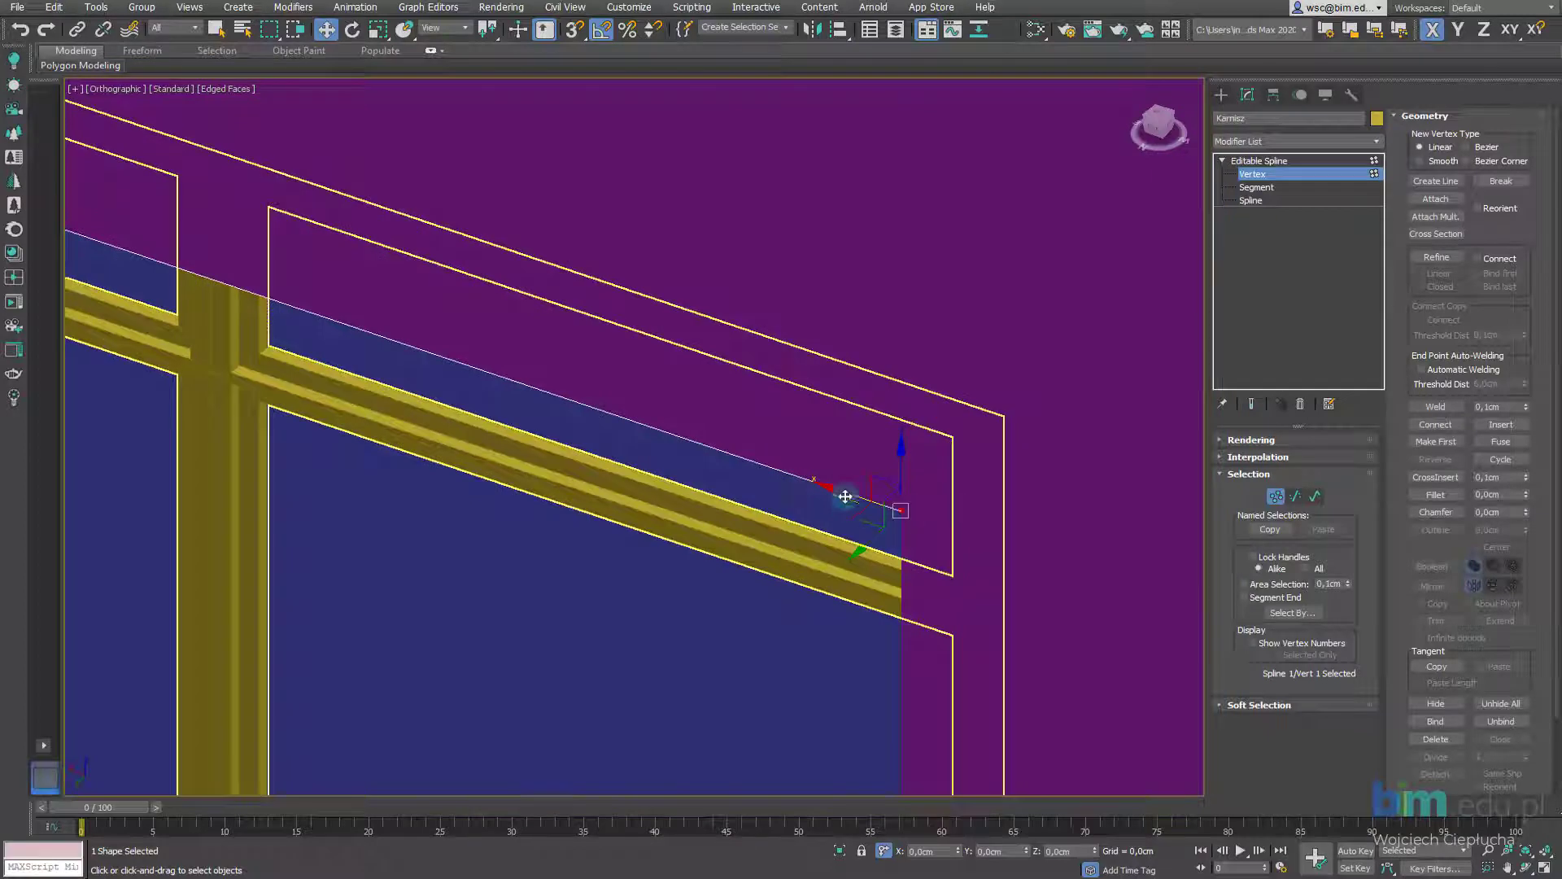
middle_click_drag(840, 495, 641, 458)
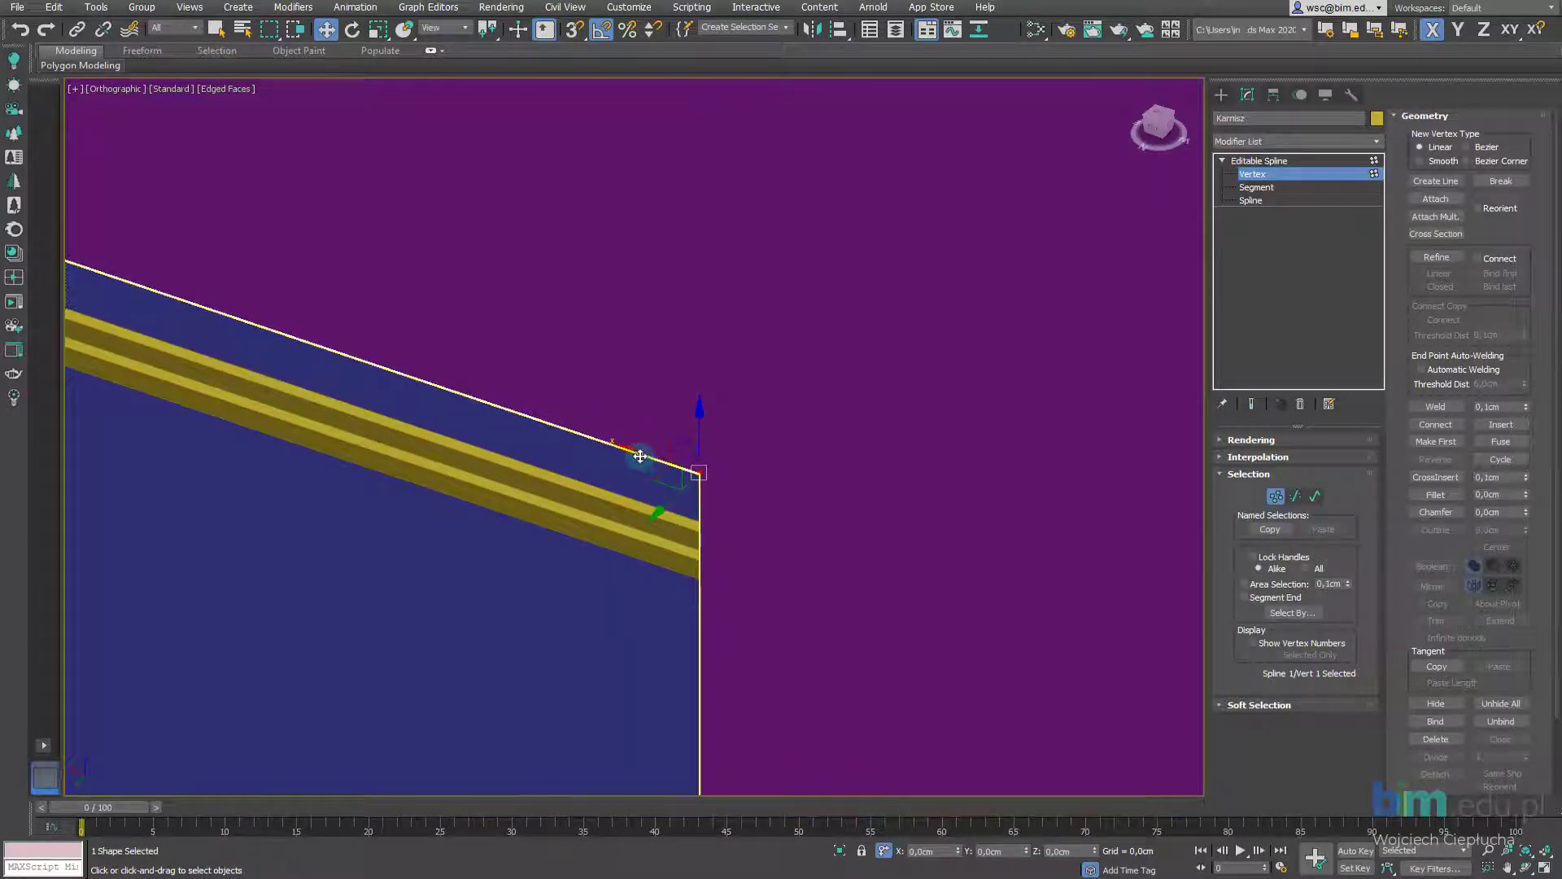
left_click_drag(640, 456, 747, 493)
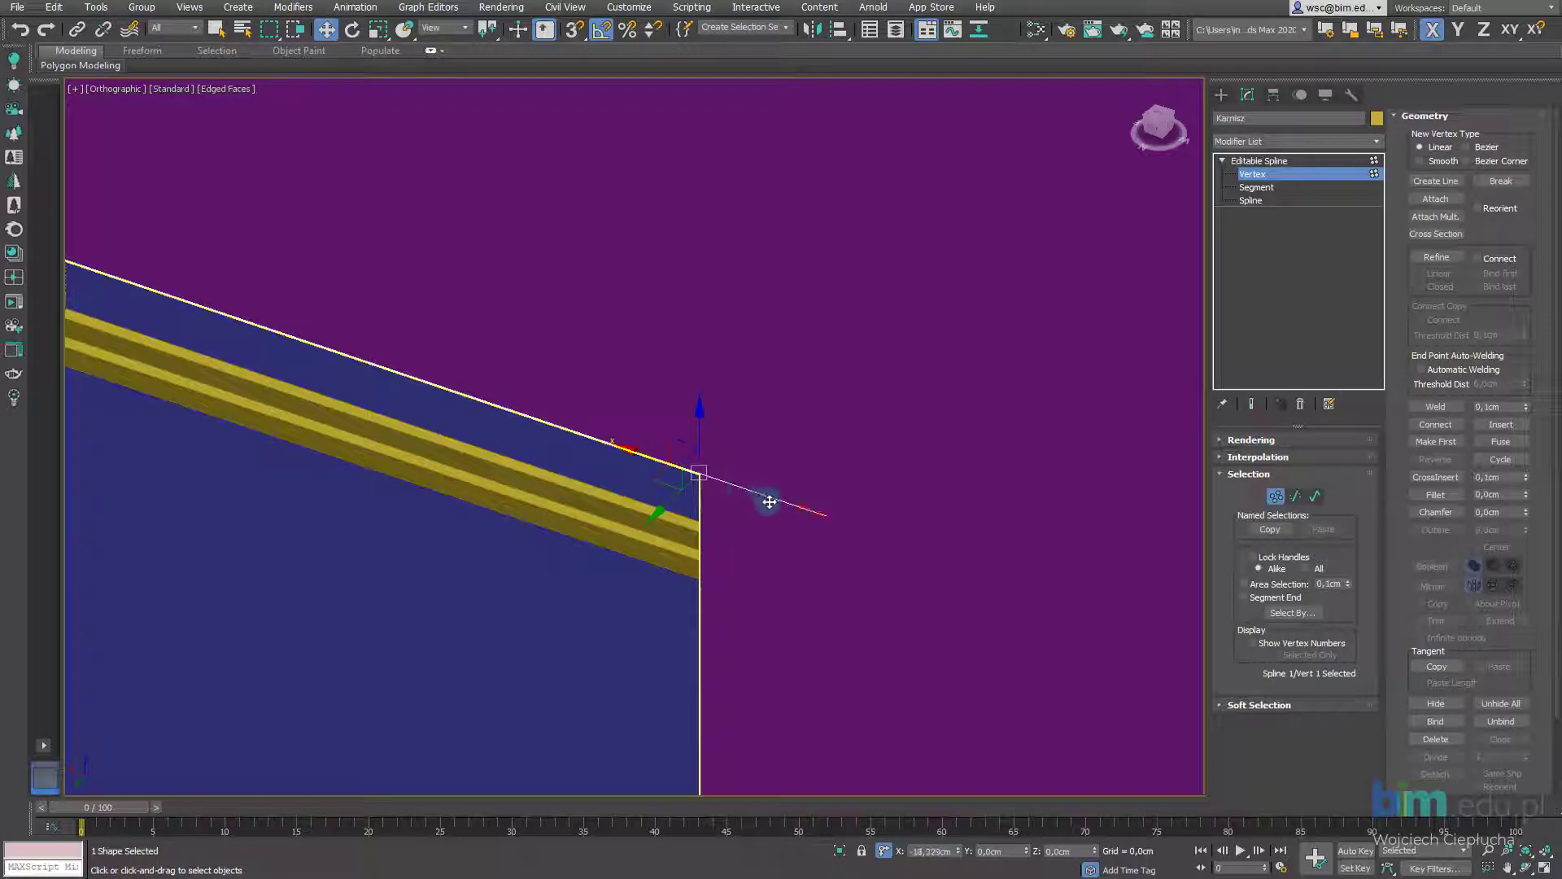
left_click_drag(774, 503, 777, 506)
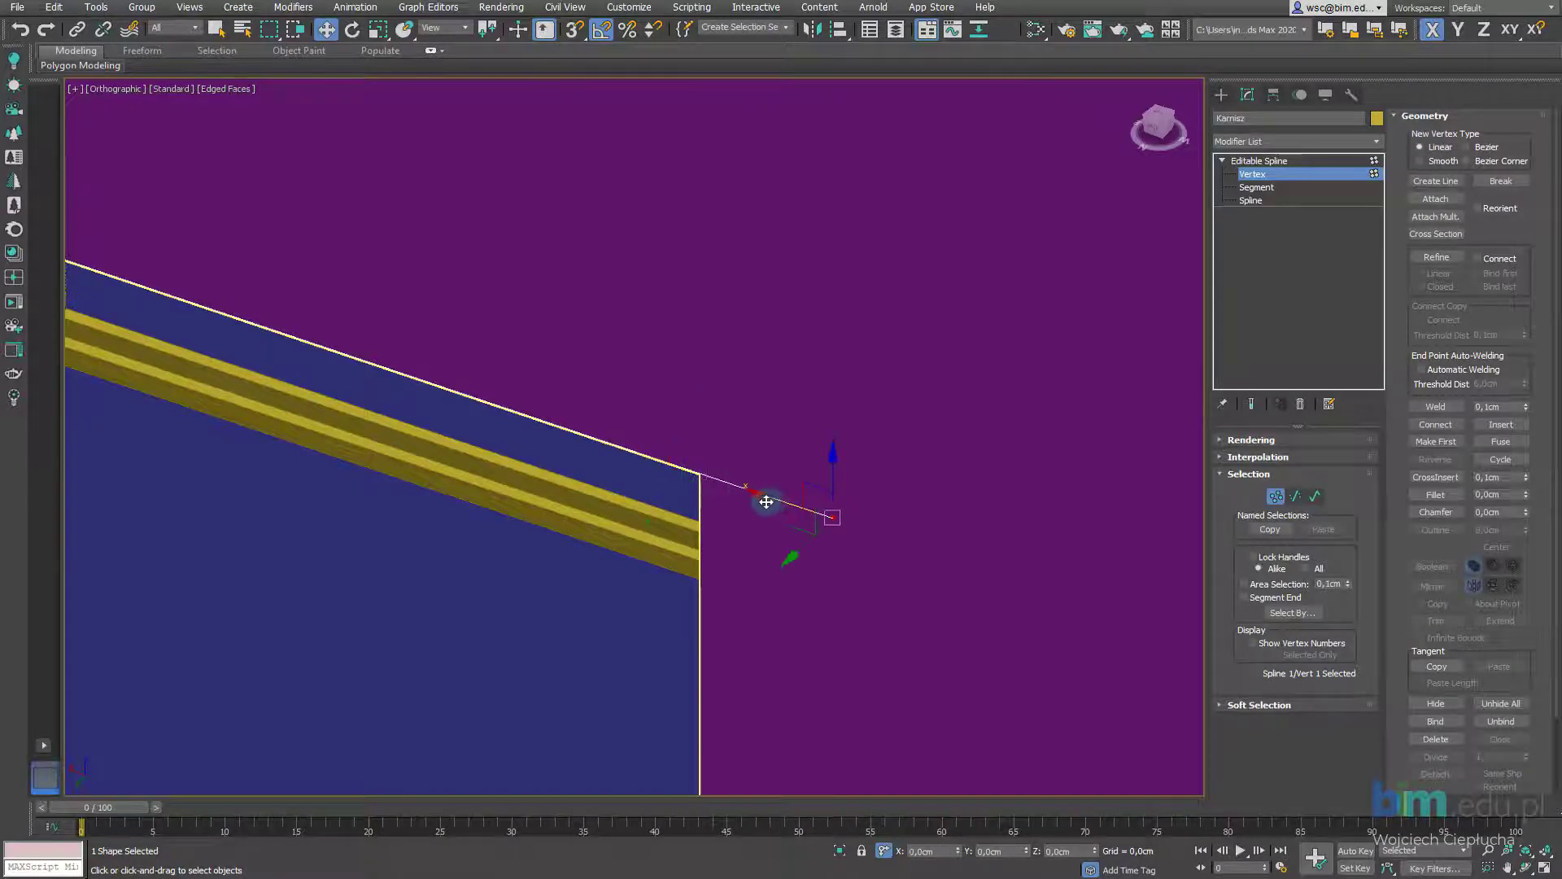
scroll(773, 496, "down", 3)
middle_click_drag(760, 489, 773, 481)
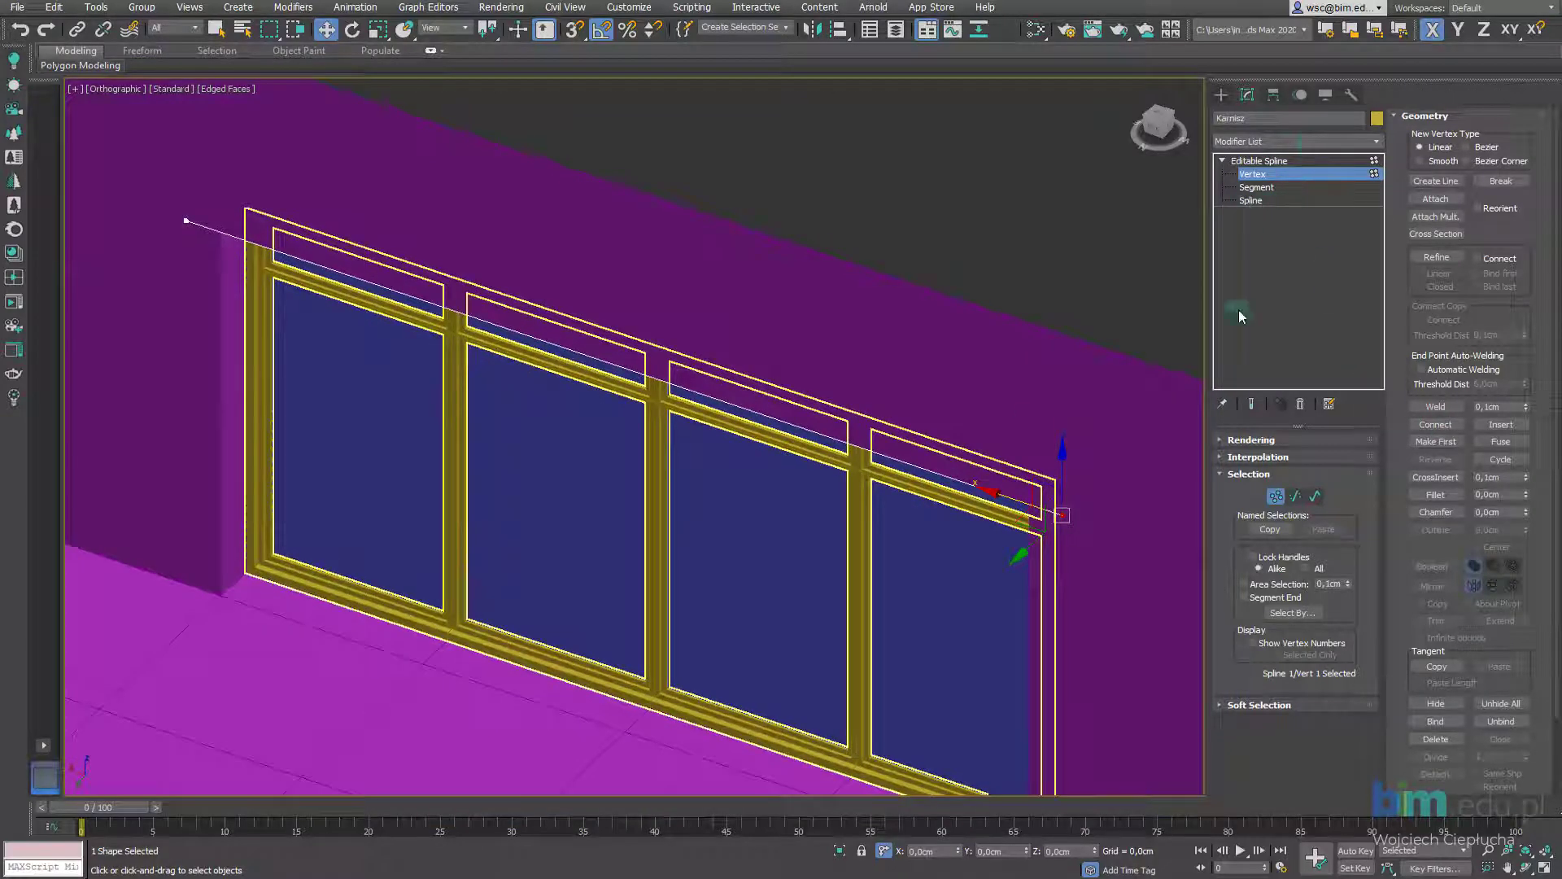
left_click(1245, 440)
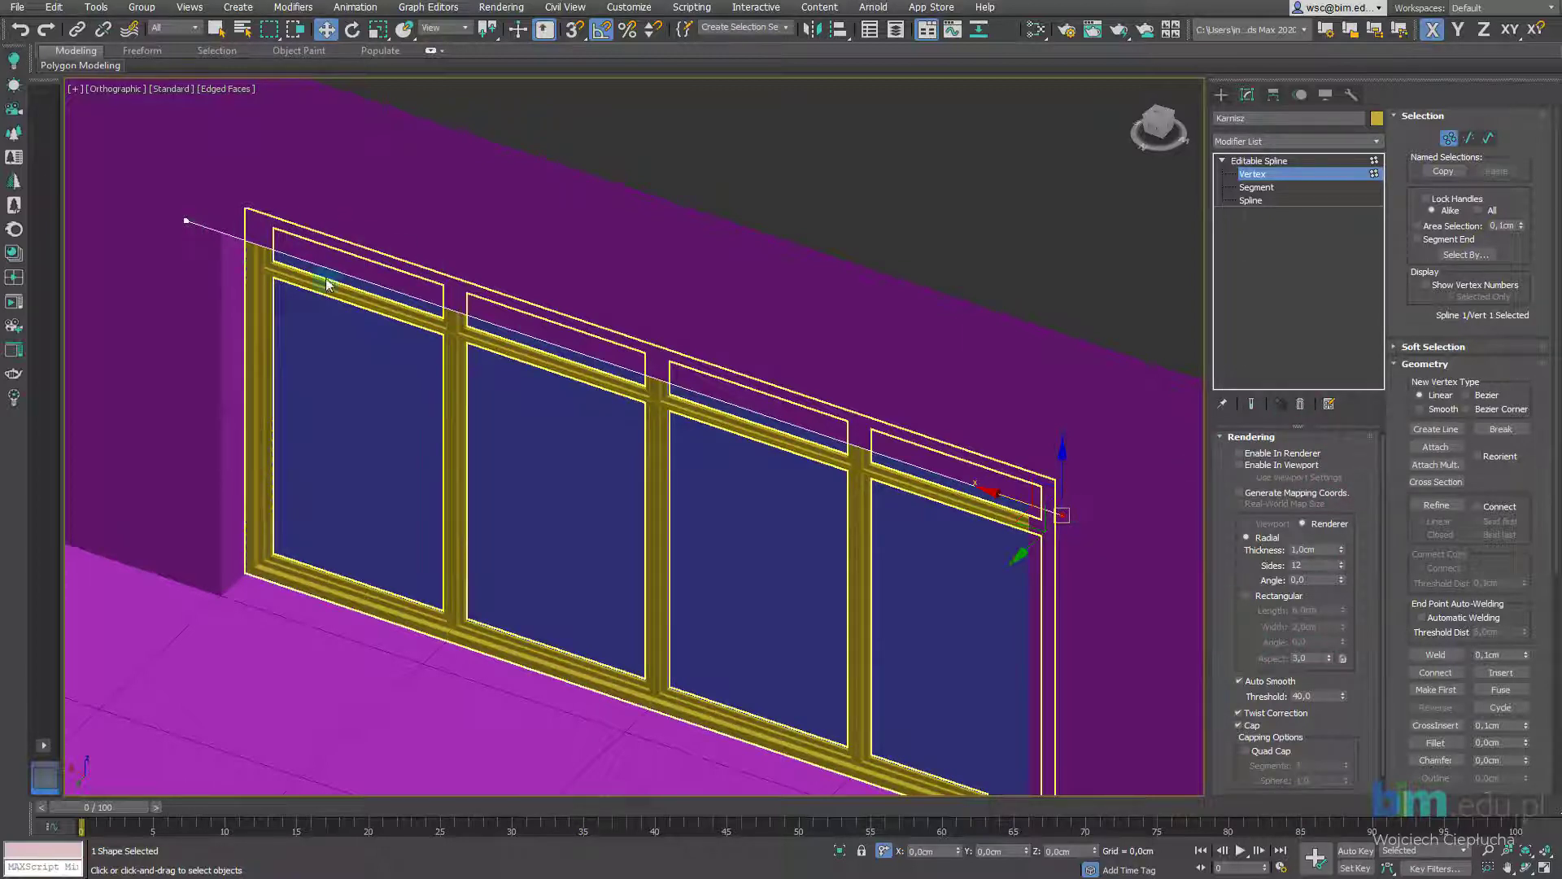
Turn on Enable In Renderer for the Karnisz line
left_click_drag(1356, 454, 1220, 510)
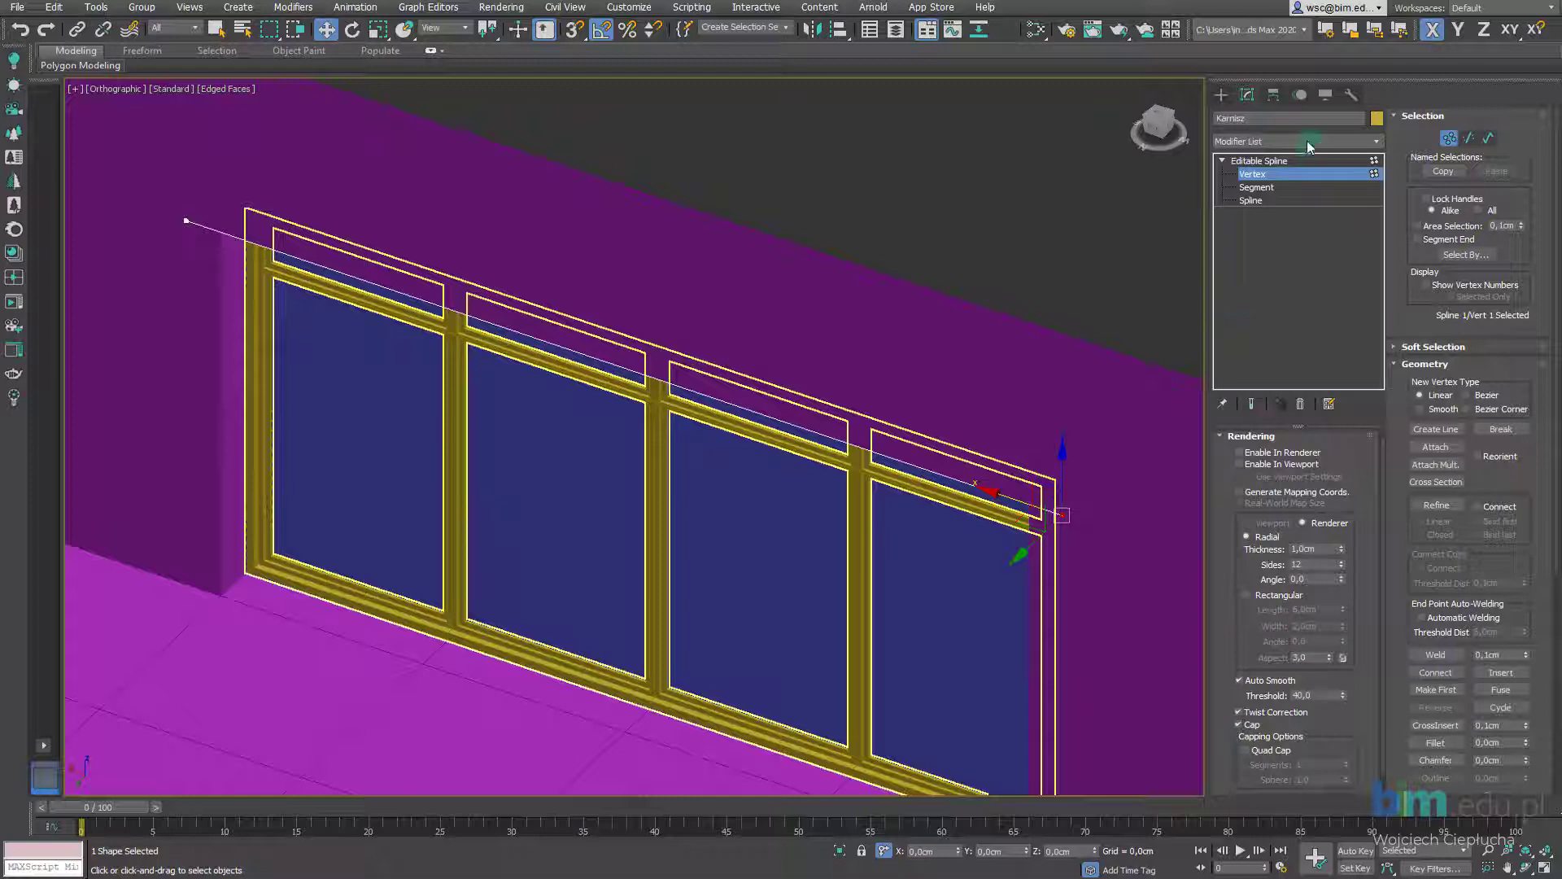
left_click_drag(1231, 568, 1237, 569)
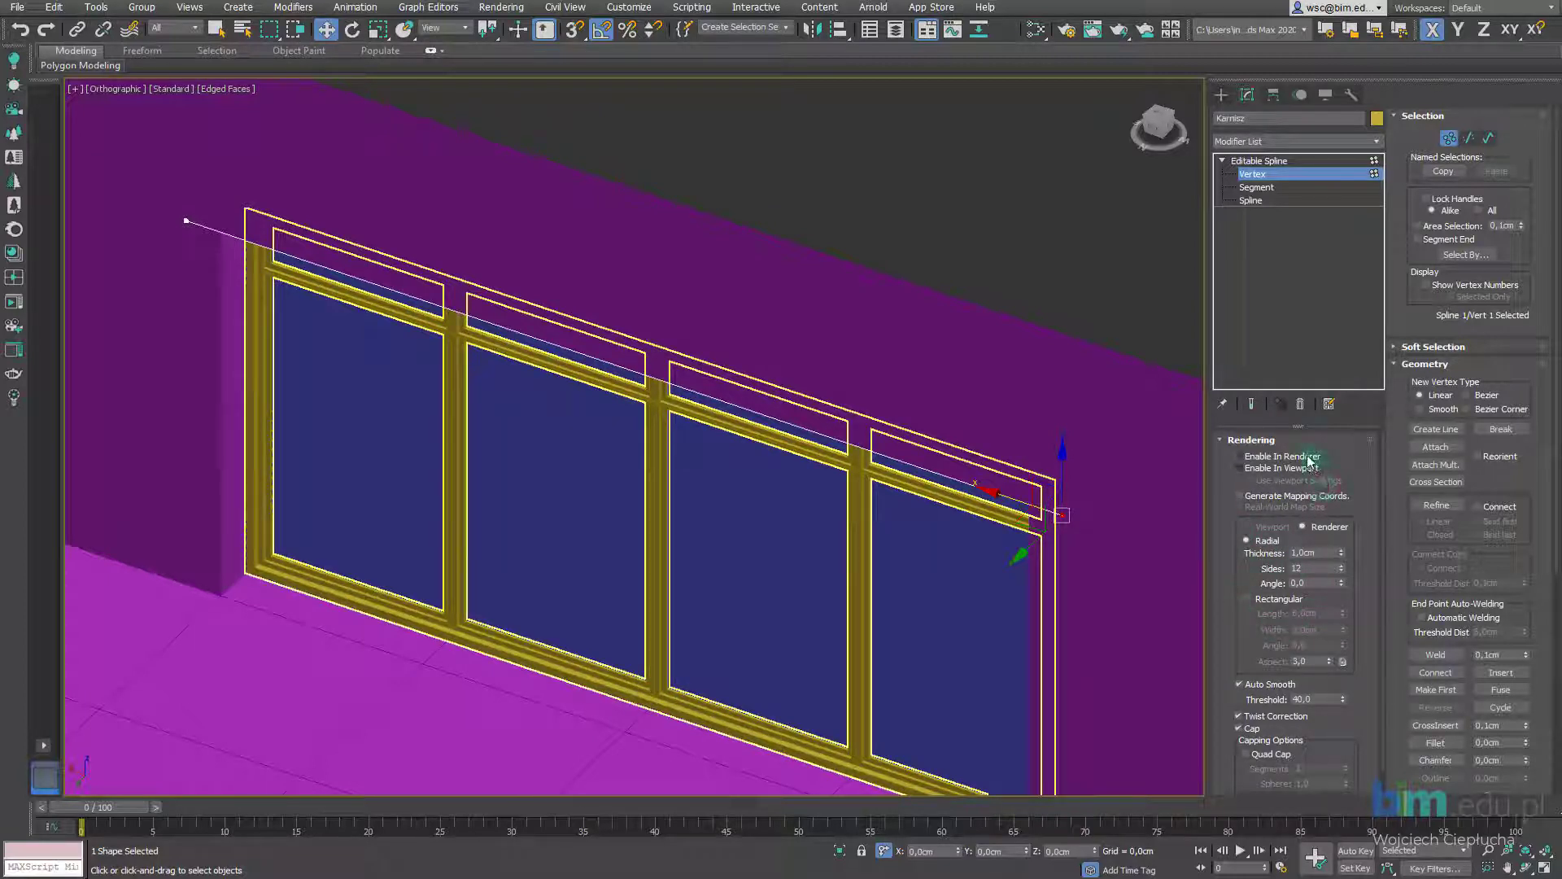
scroll(925, 506, "up", 4)
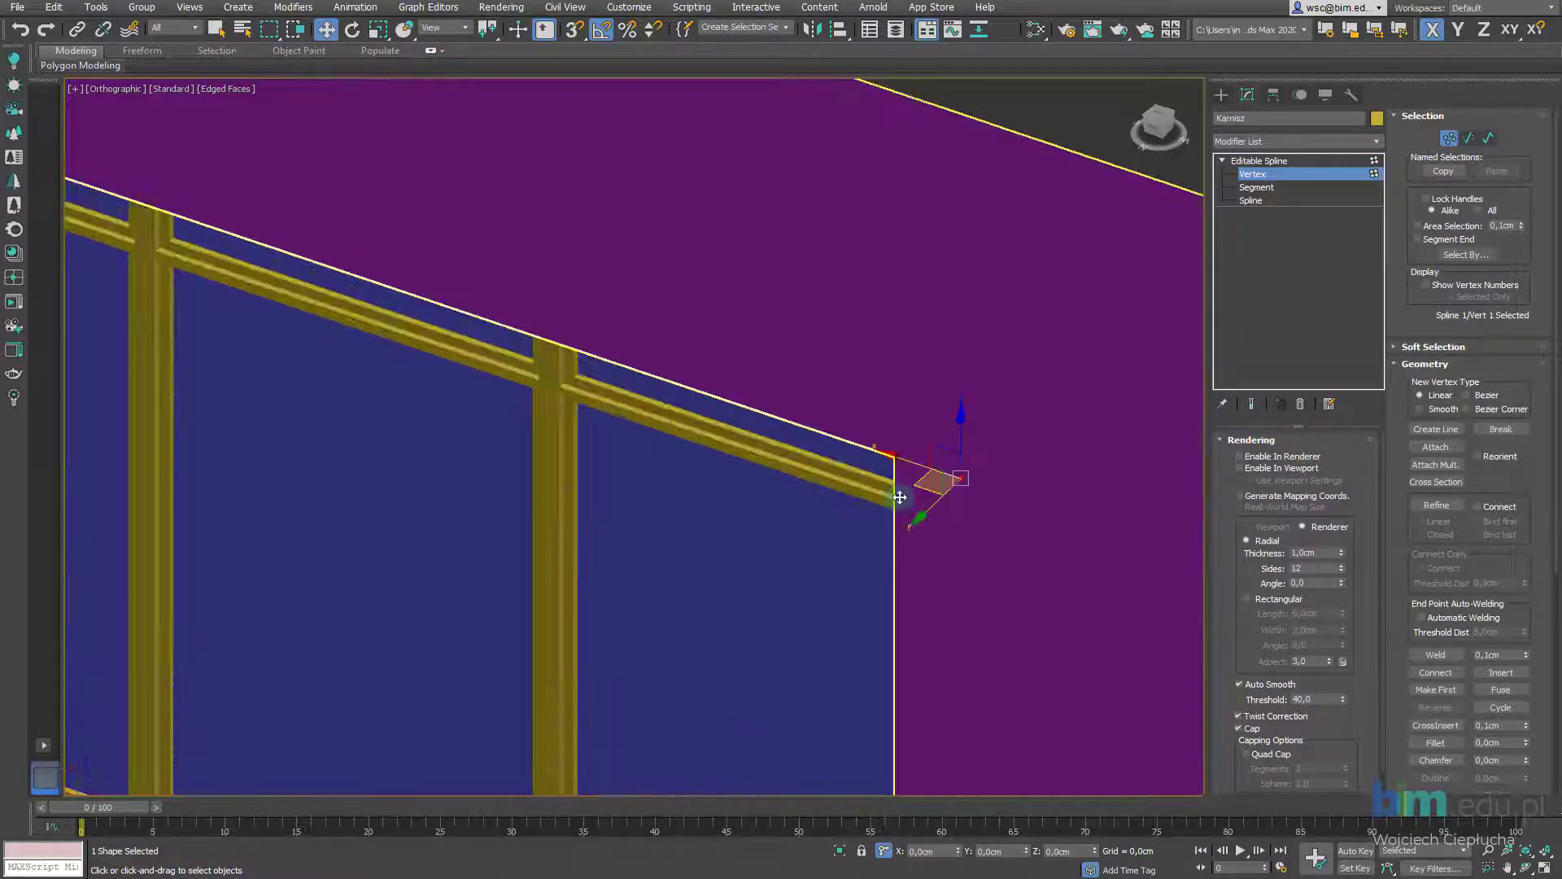
scroll(970, 499, "up", 2)
scroll(977, 505, "up", 1)
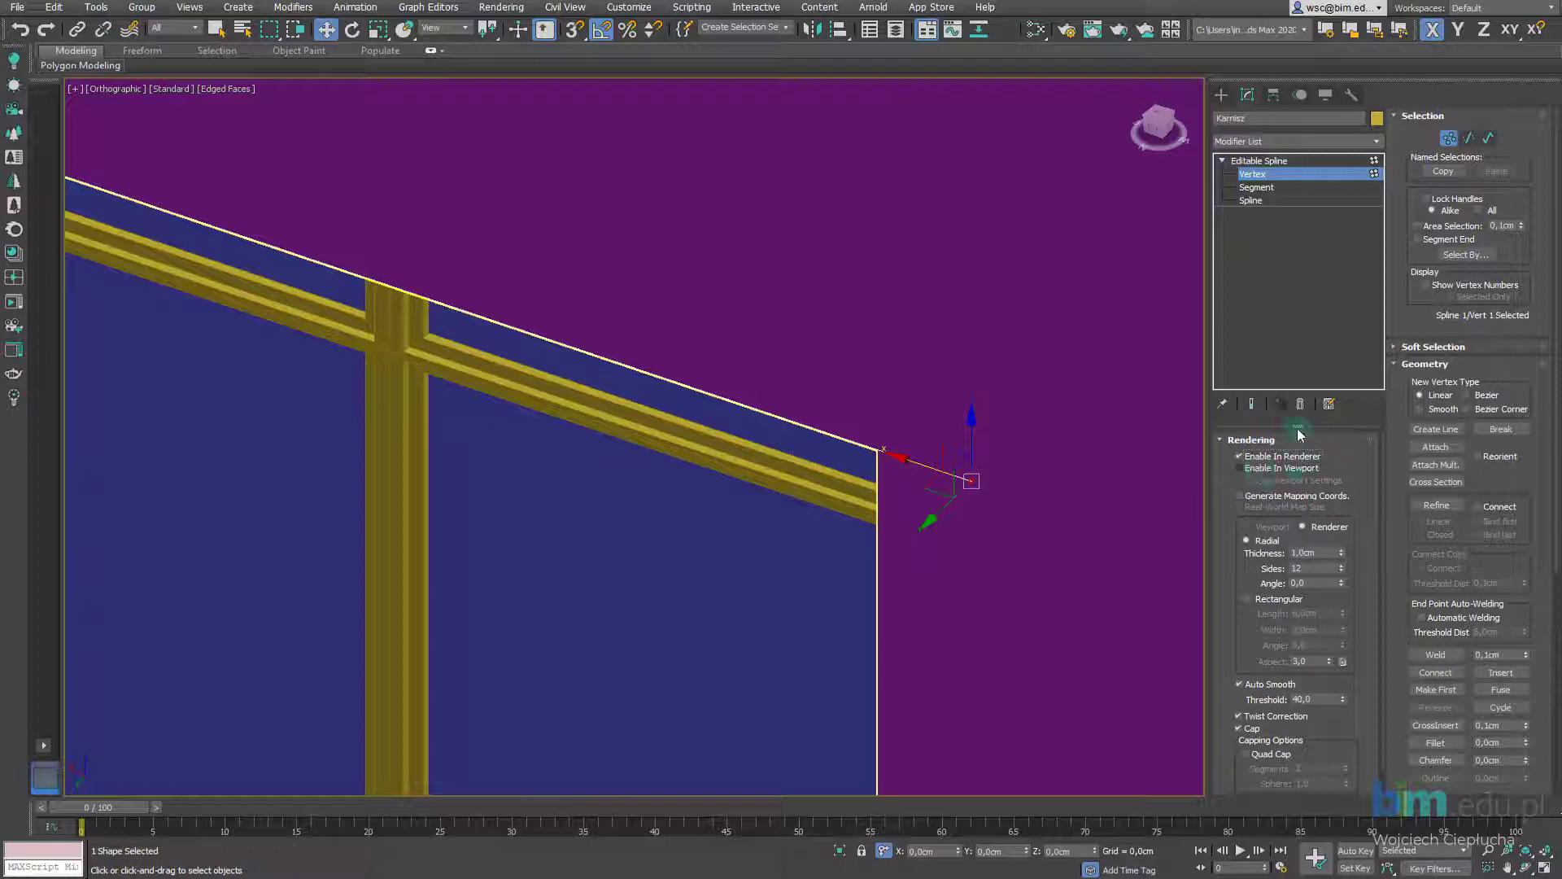
left_click(1285, 463)
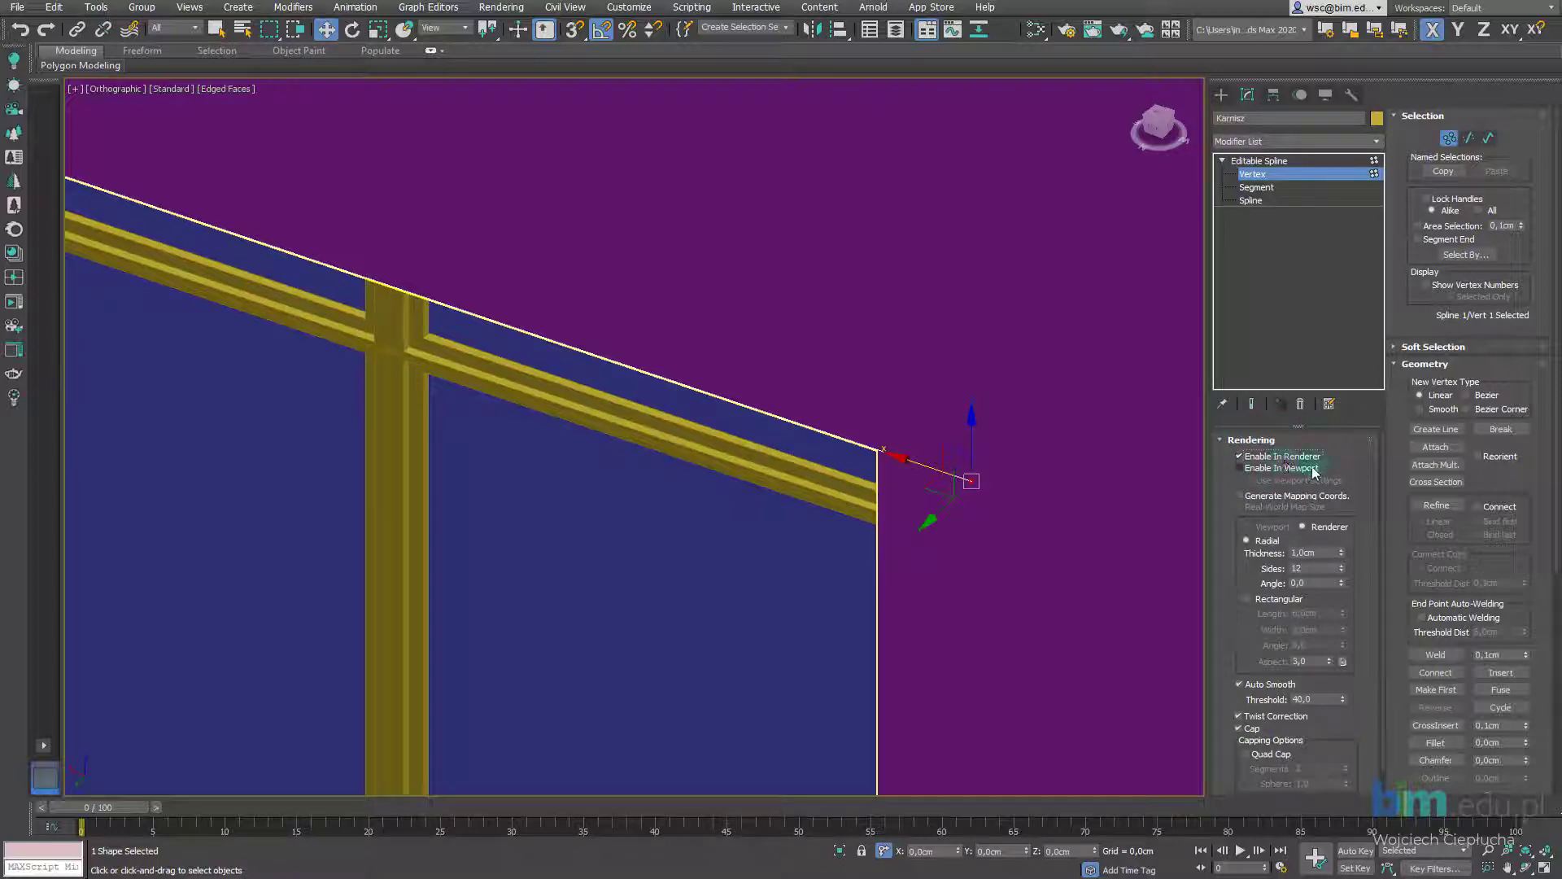
Show the rail in the viewport as a radial 1,0cm rod and orbit to inspect it
left_click(80, 65)
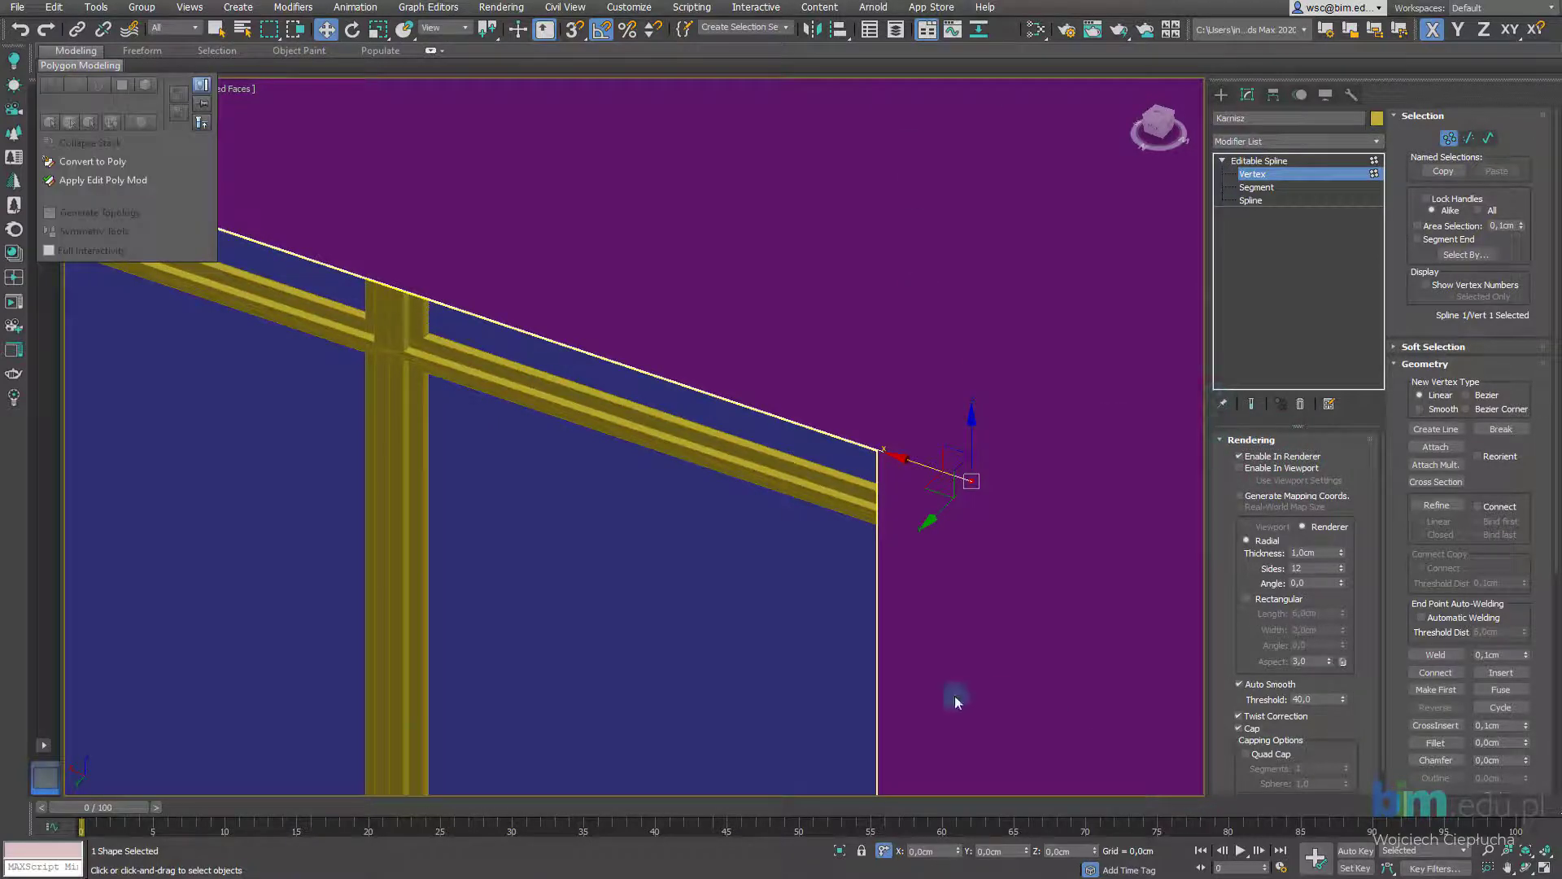
left_click(955, 700)
left_click(1266, 472)
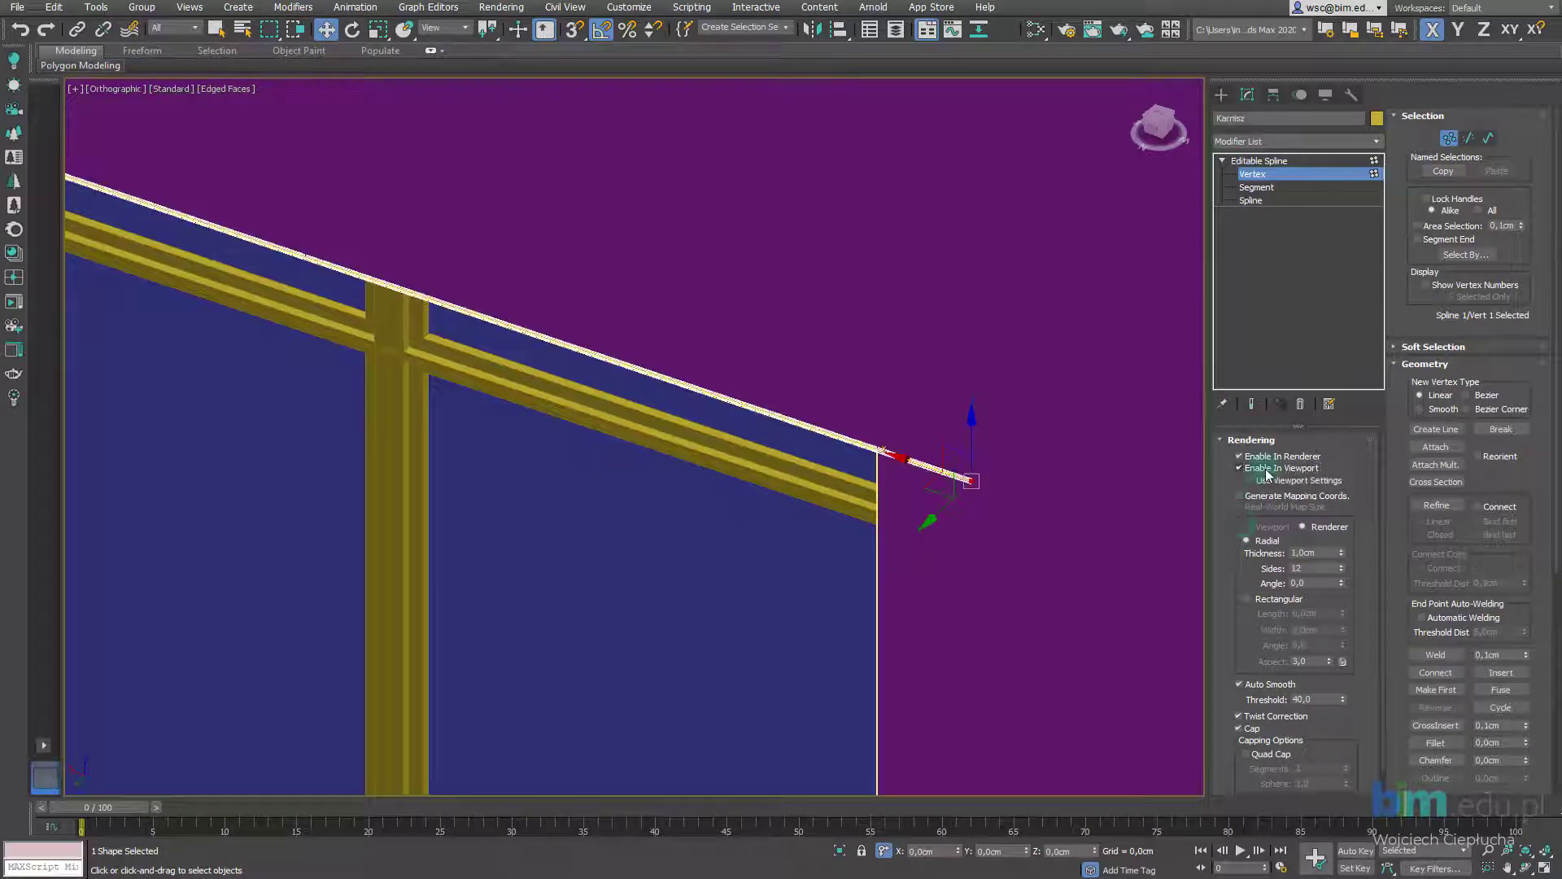
scroll(960, 480, "up", 1)
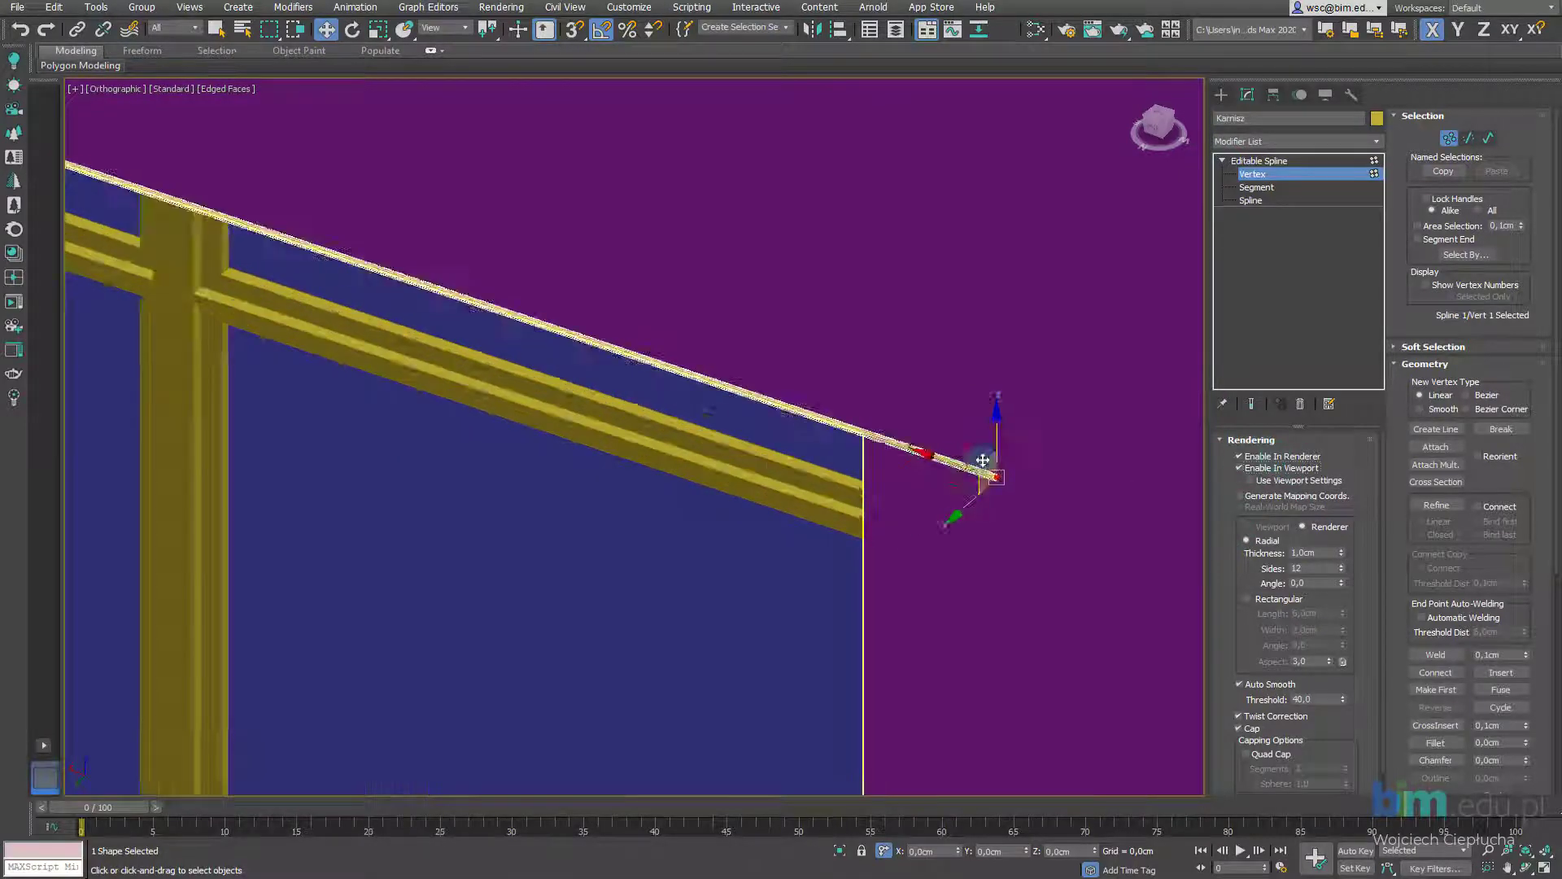
scroll(961, 480, "up", 4)
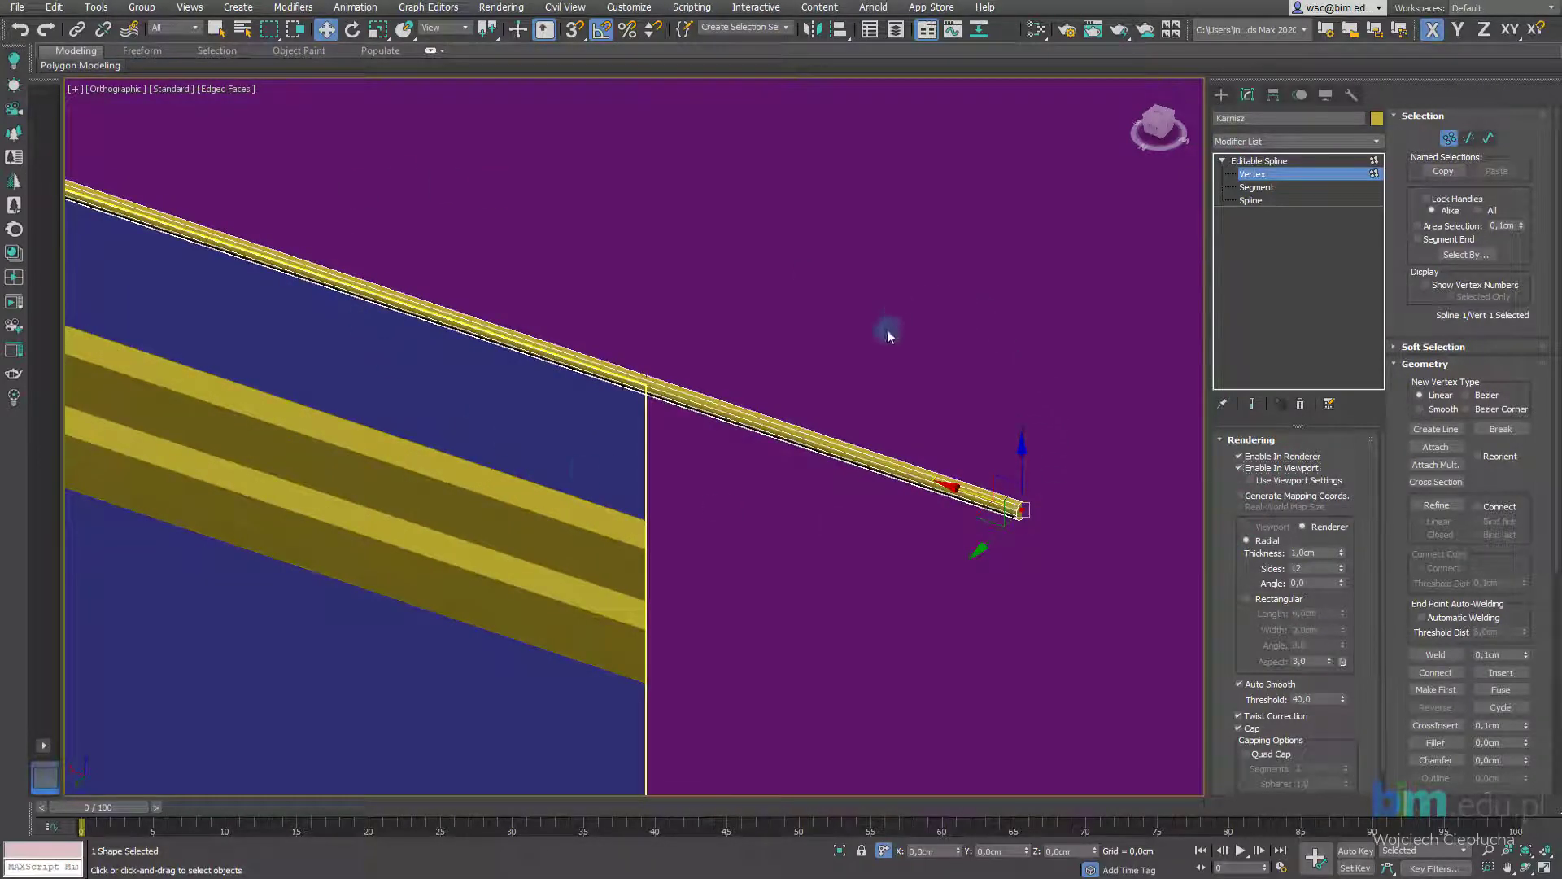
scroll(1028, 519, "up", 2)
scroll(1028, 517, "down", 2)
scroll(1028, 517, "down", 1)
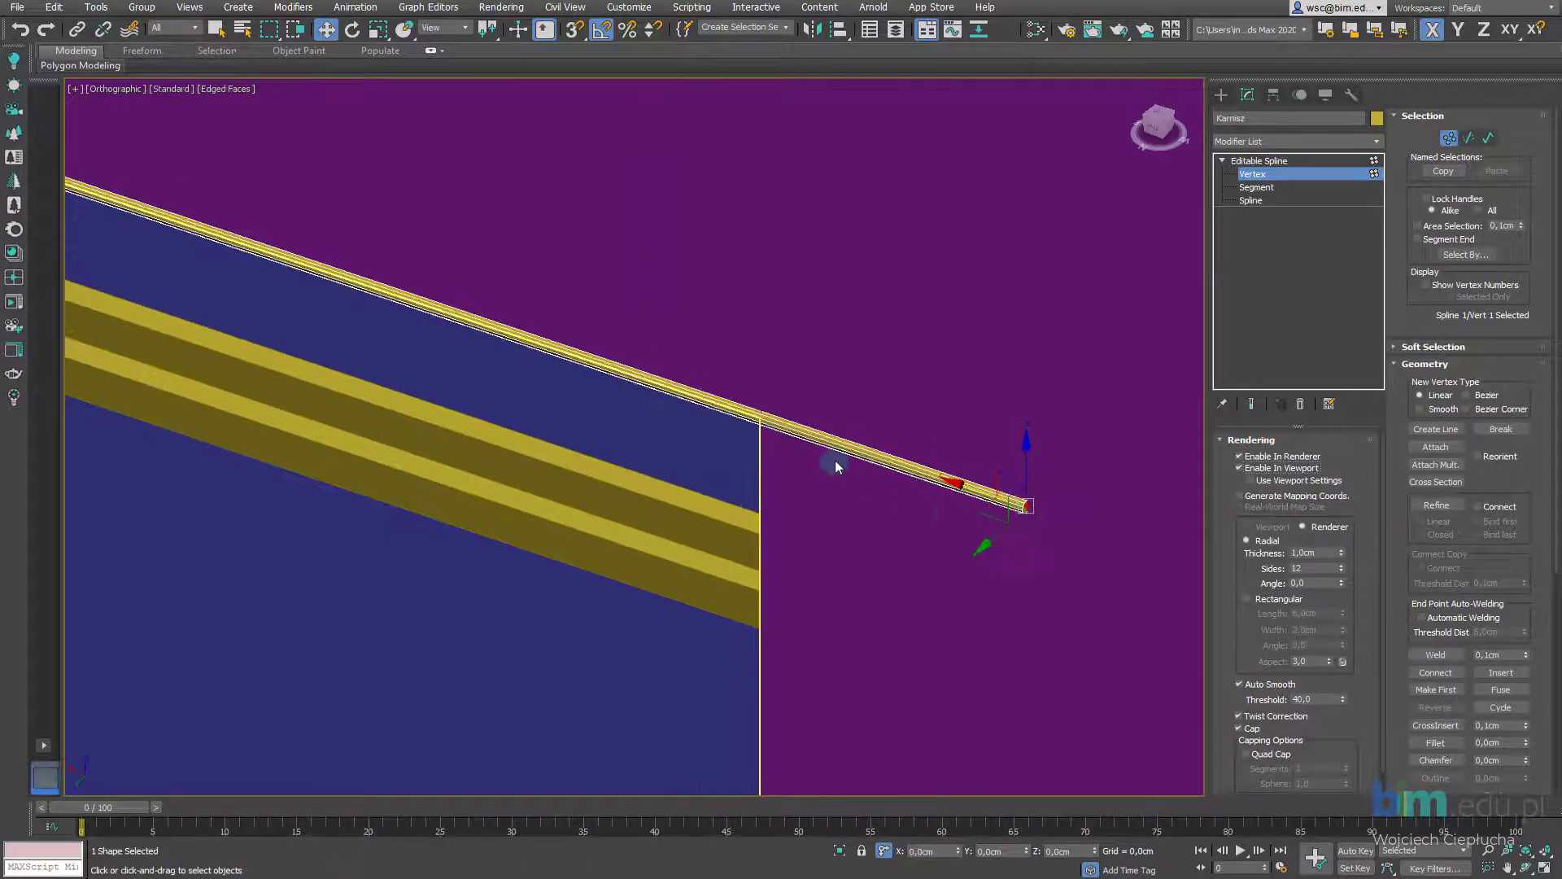
middle_click_drag(835, 466, 862, 514, "alt")
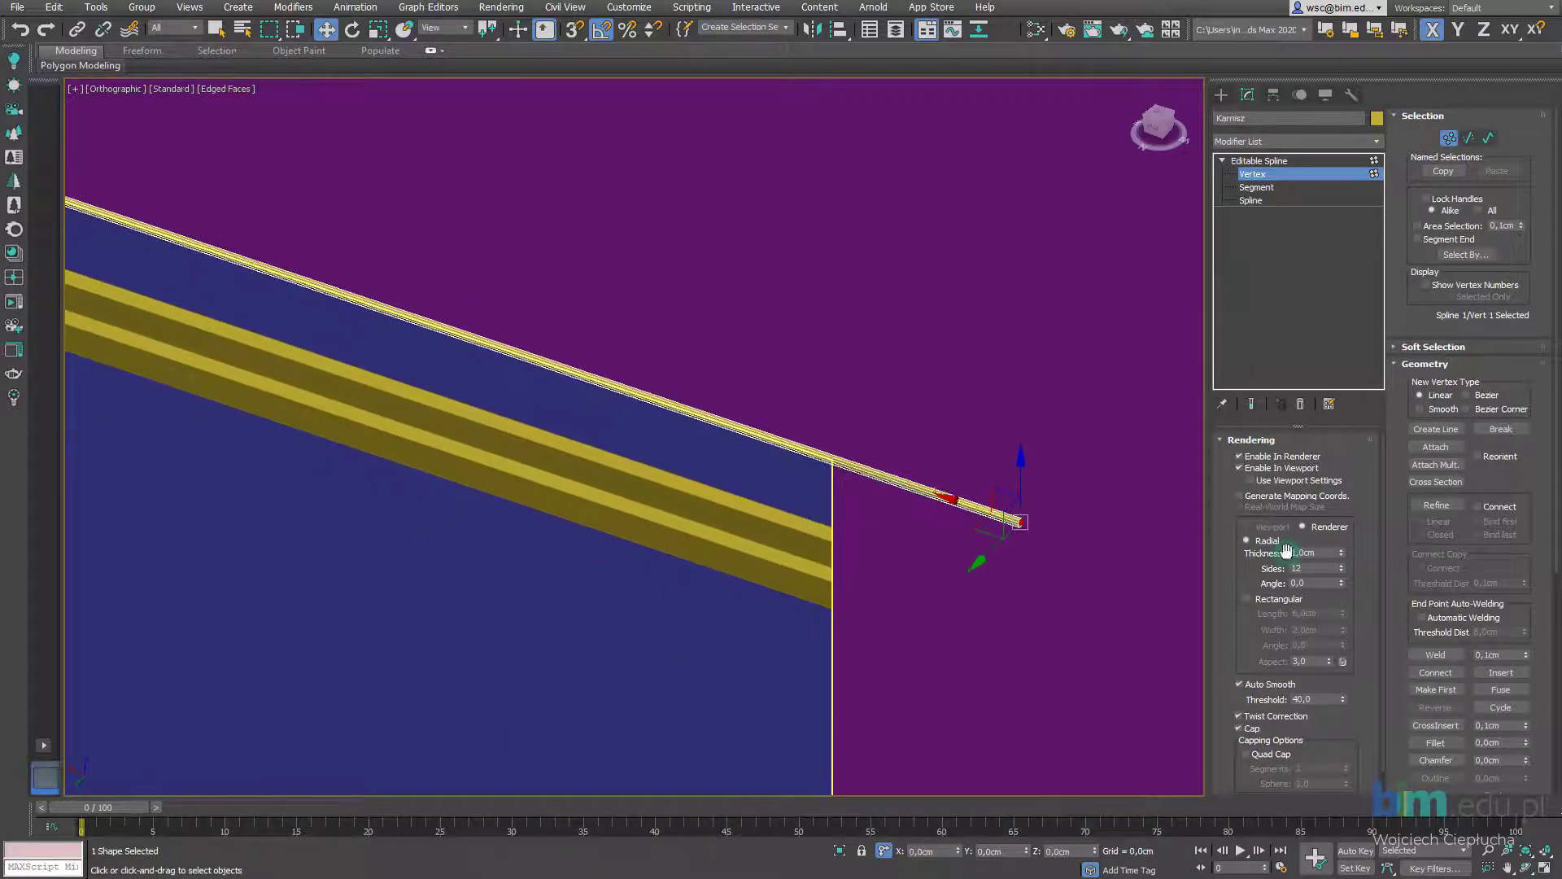
Orbit to the rail's end and confirm a 36-sided profile
middle_click_drag(1041, 513, 1375, 561, "alt")
scroll(941, 559, "up", 4)
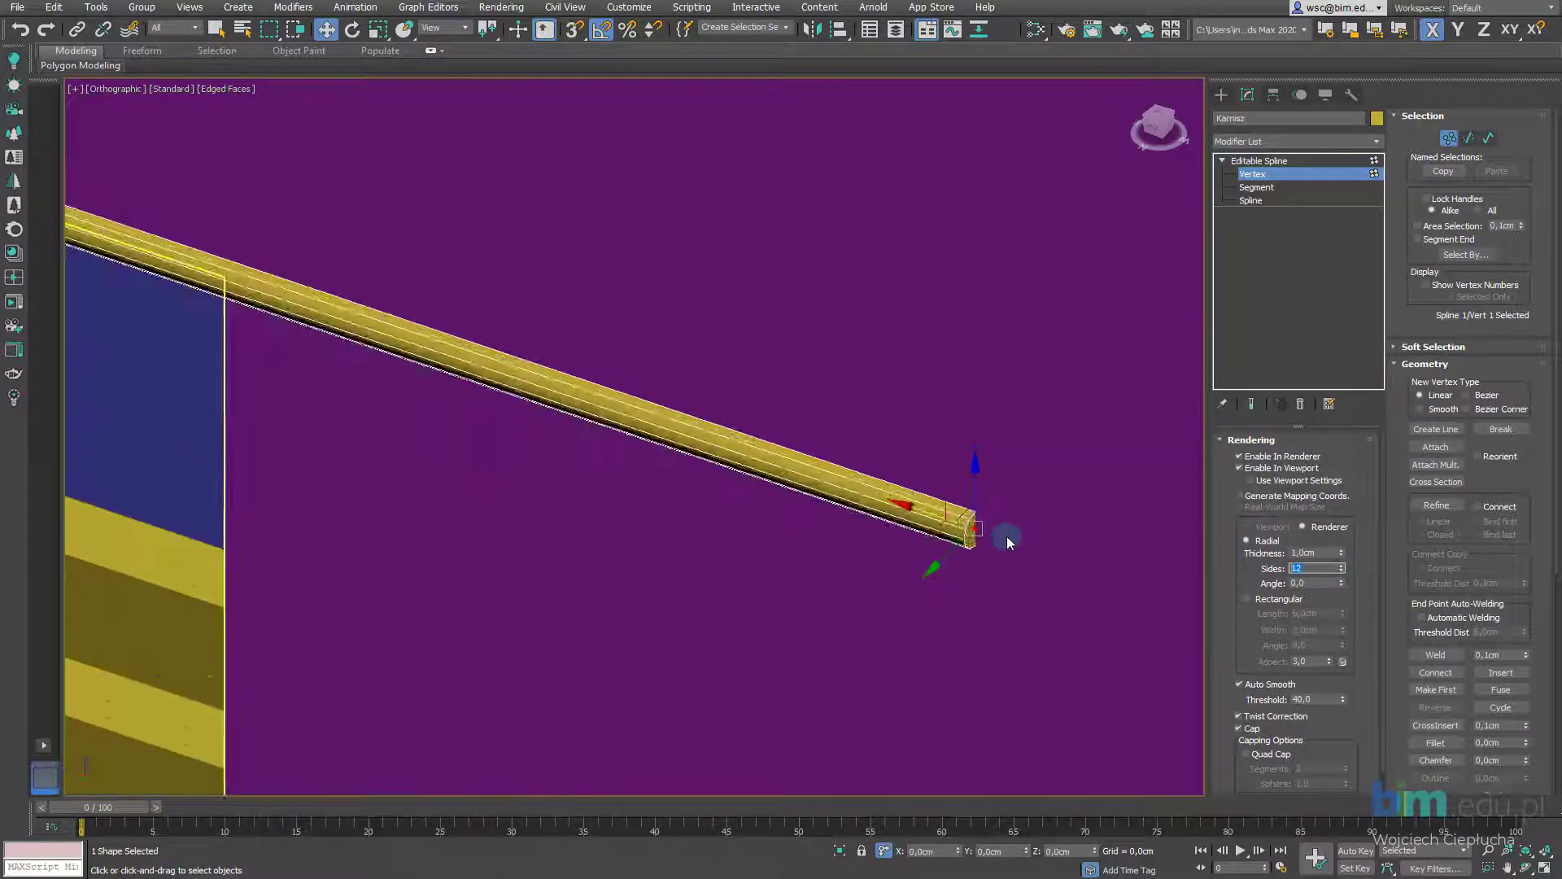
scroll(1007, 536, "up", 4)
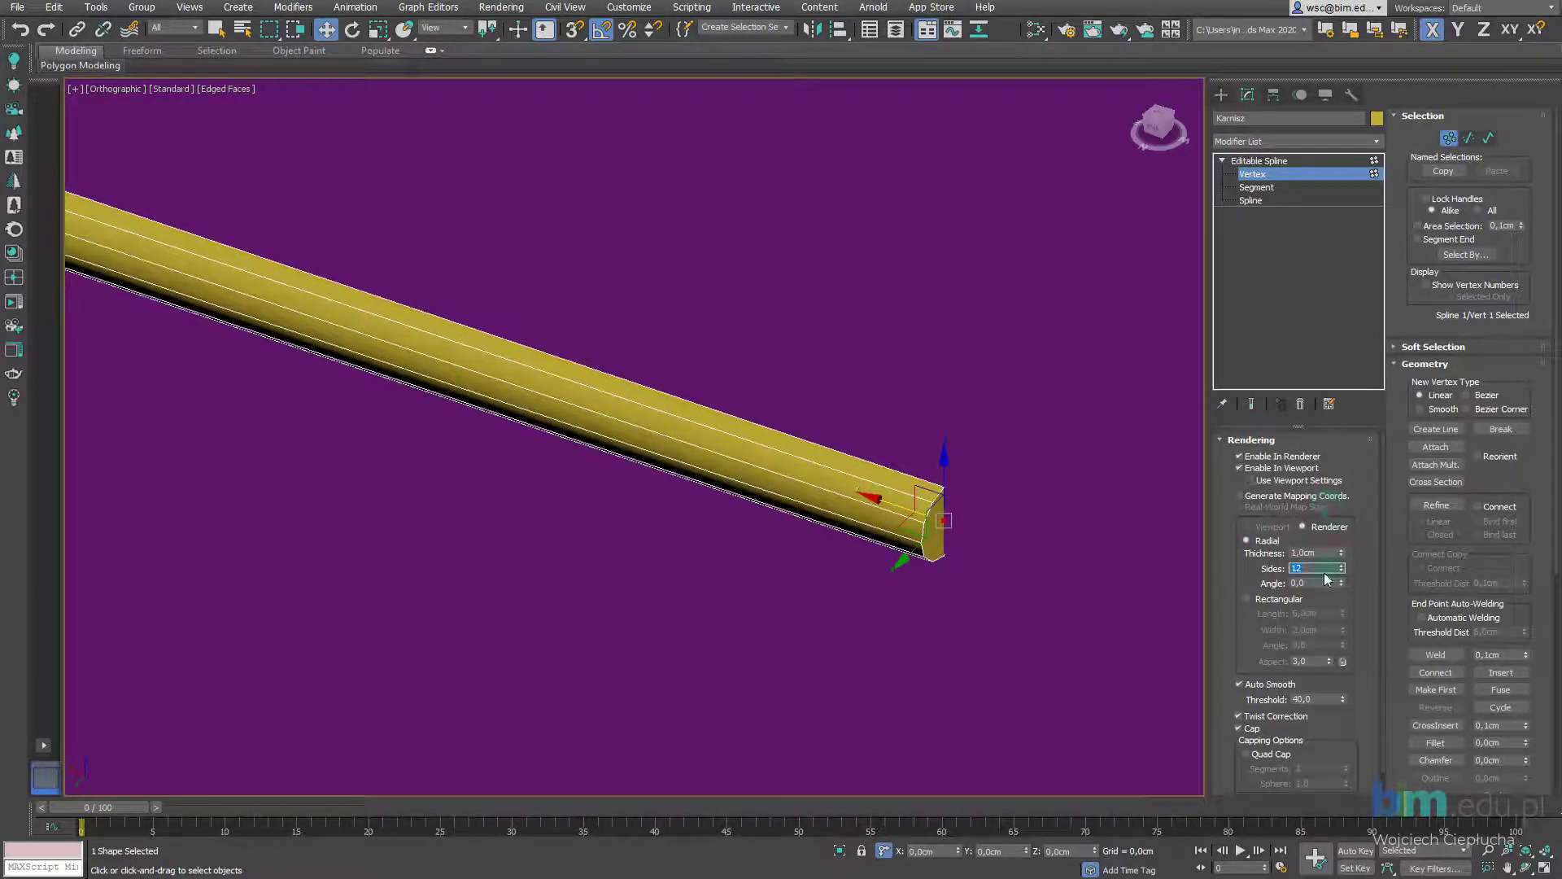
key("Tab")
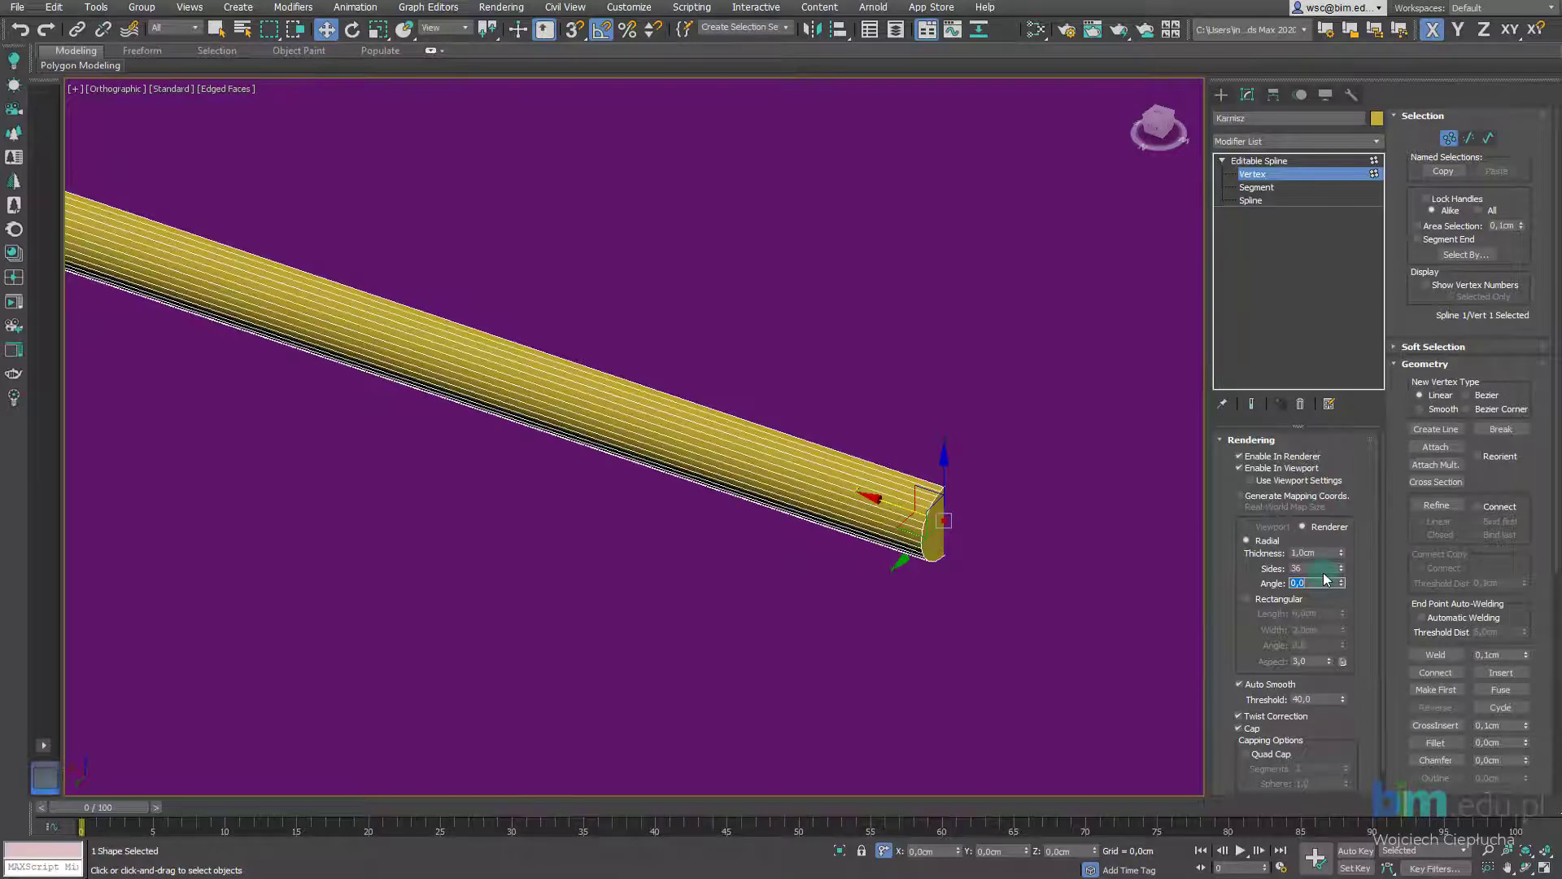
scroll(1038, 498, "up", 2)
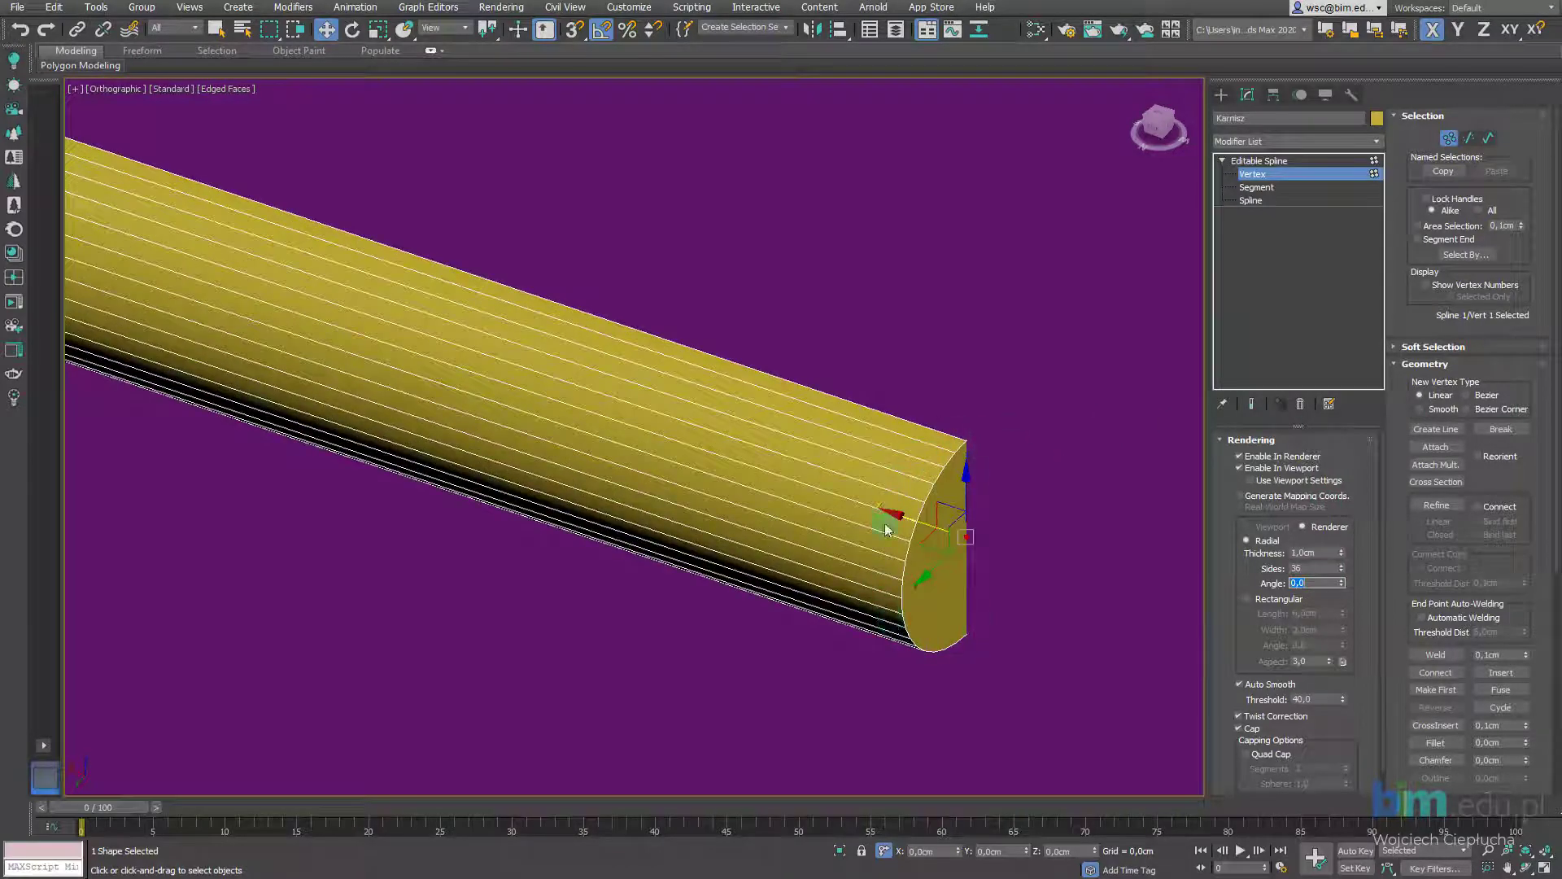
Change the rail profile's side count from 36 to 18
double_click(1322, 567)
type("18")
key("Return")
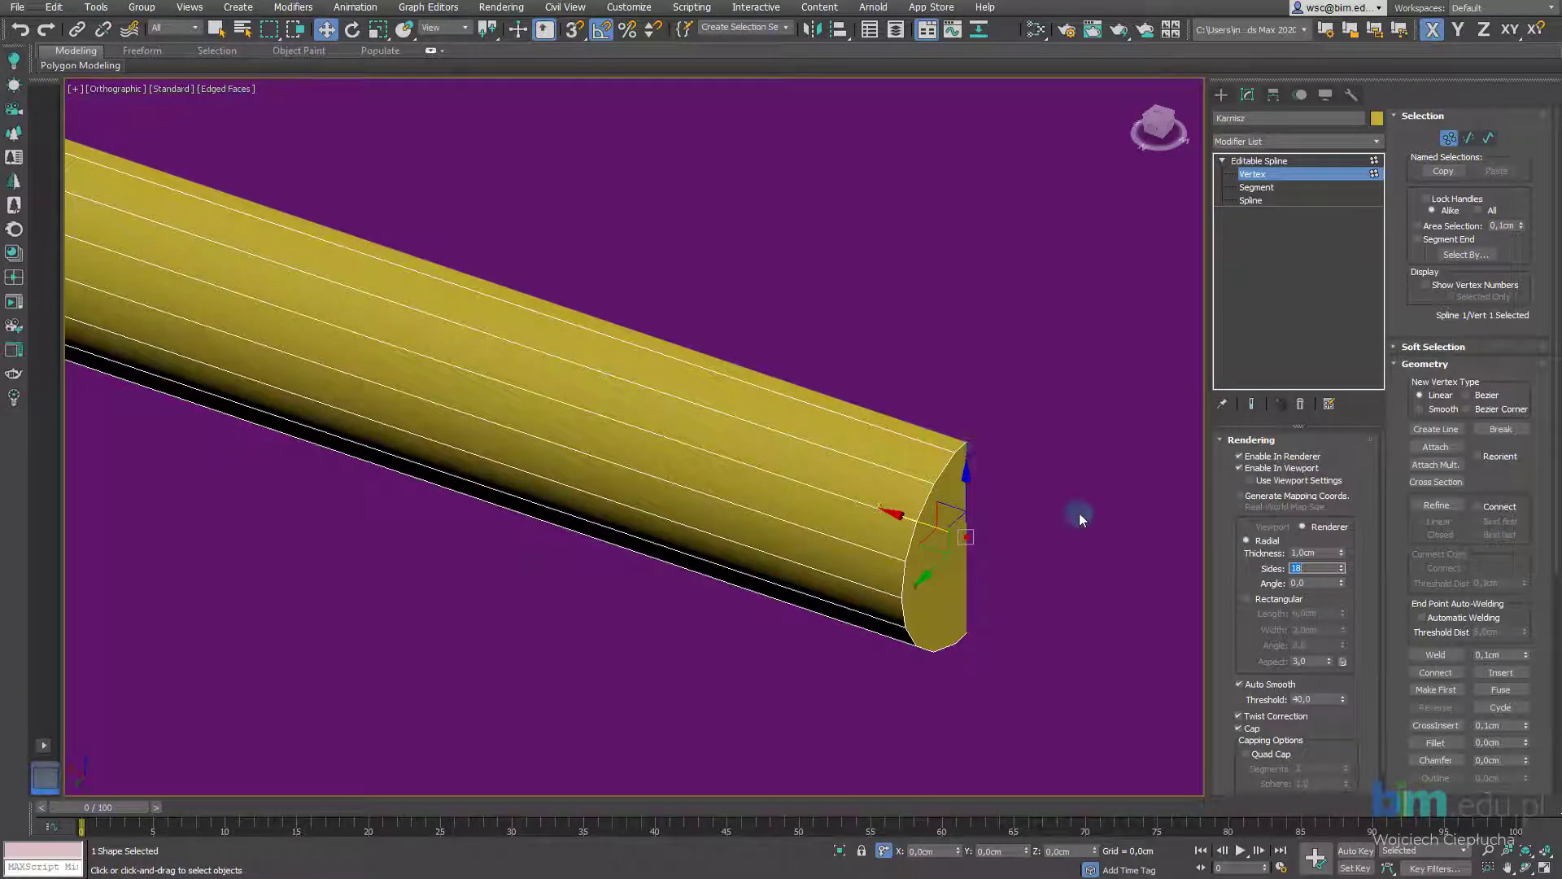
scroll(944, 553, "down", 4)
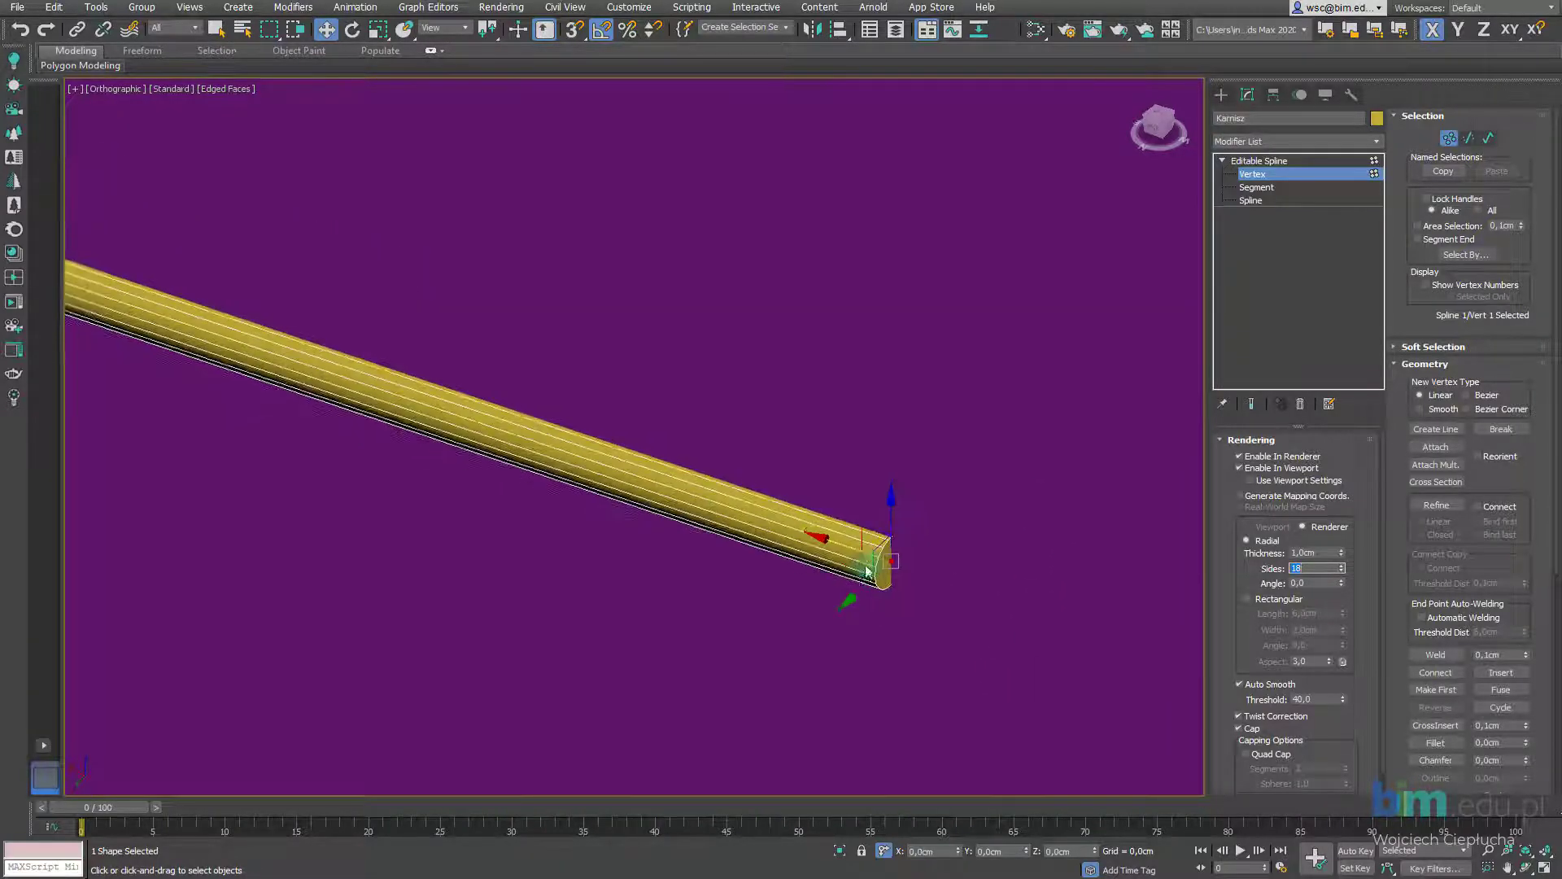
scroll(1032, 555, "up", 3)
double_click(1312, 552)
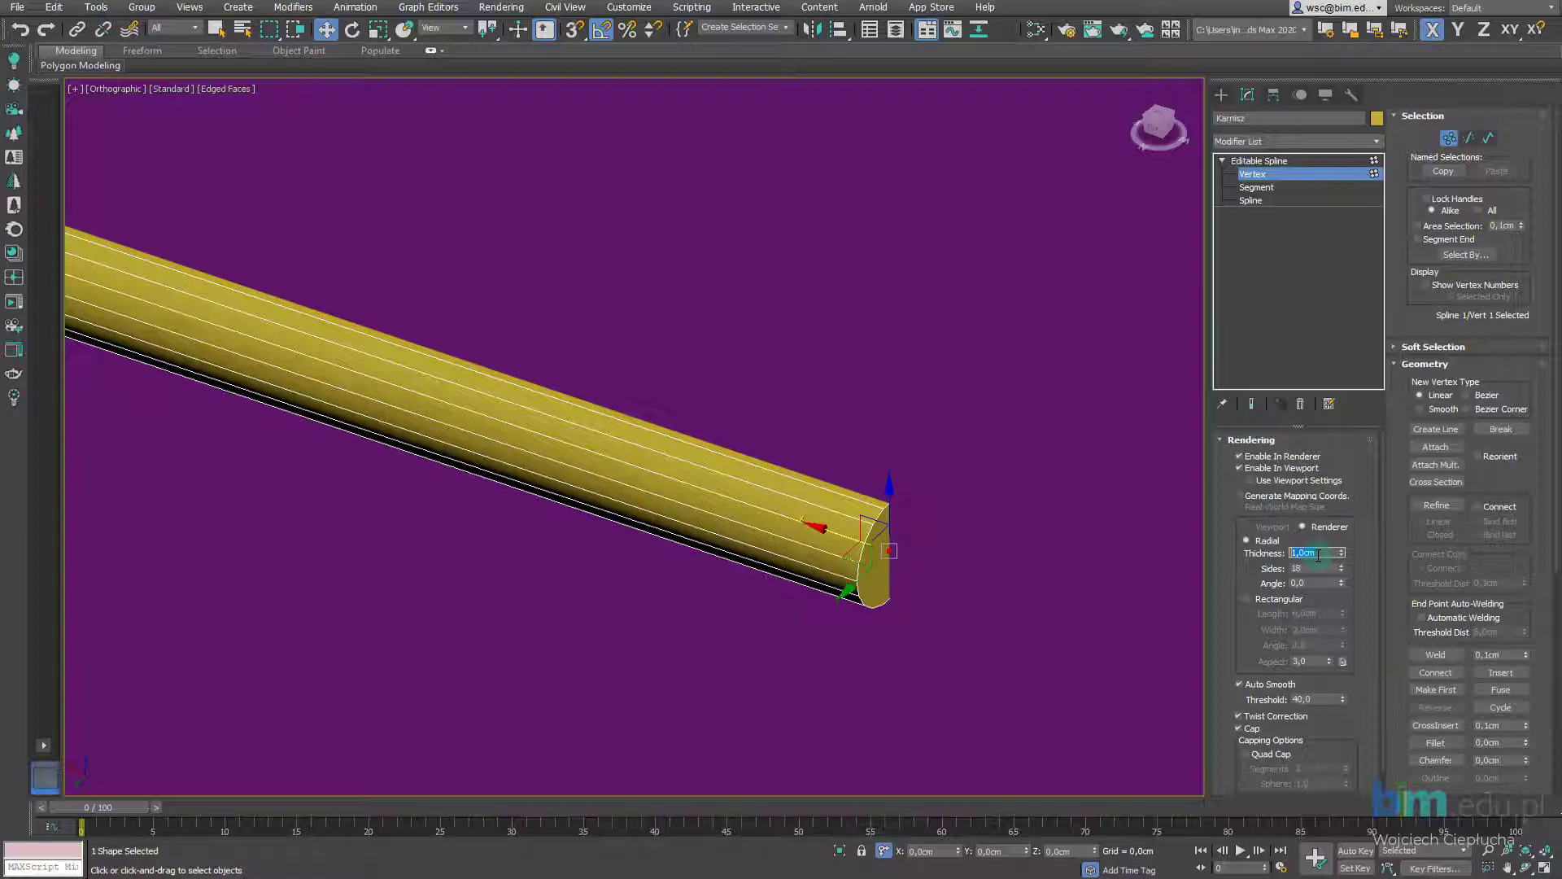
type("5")
Set the rail thickness to 5 cm and pan up to the wall's top edge
key("Return")
scroll(878, 480, "down", 3)
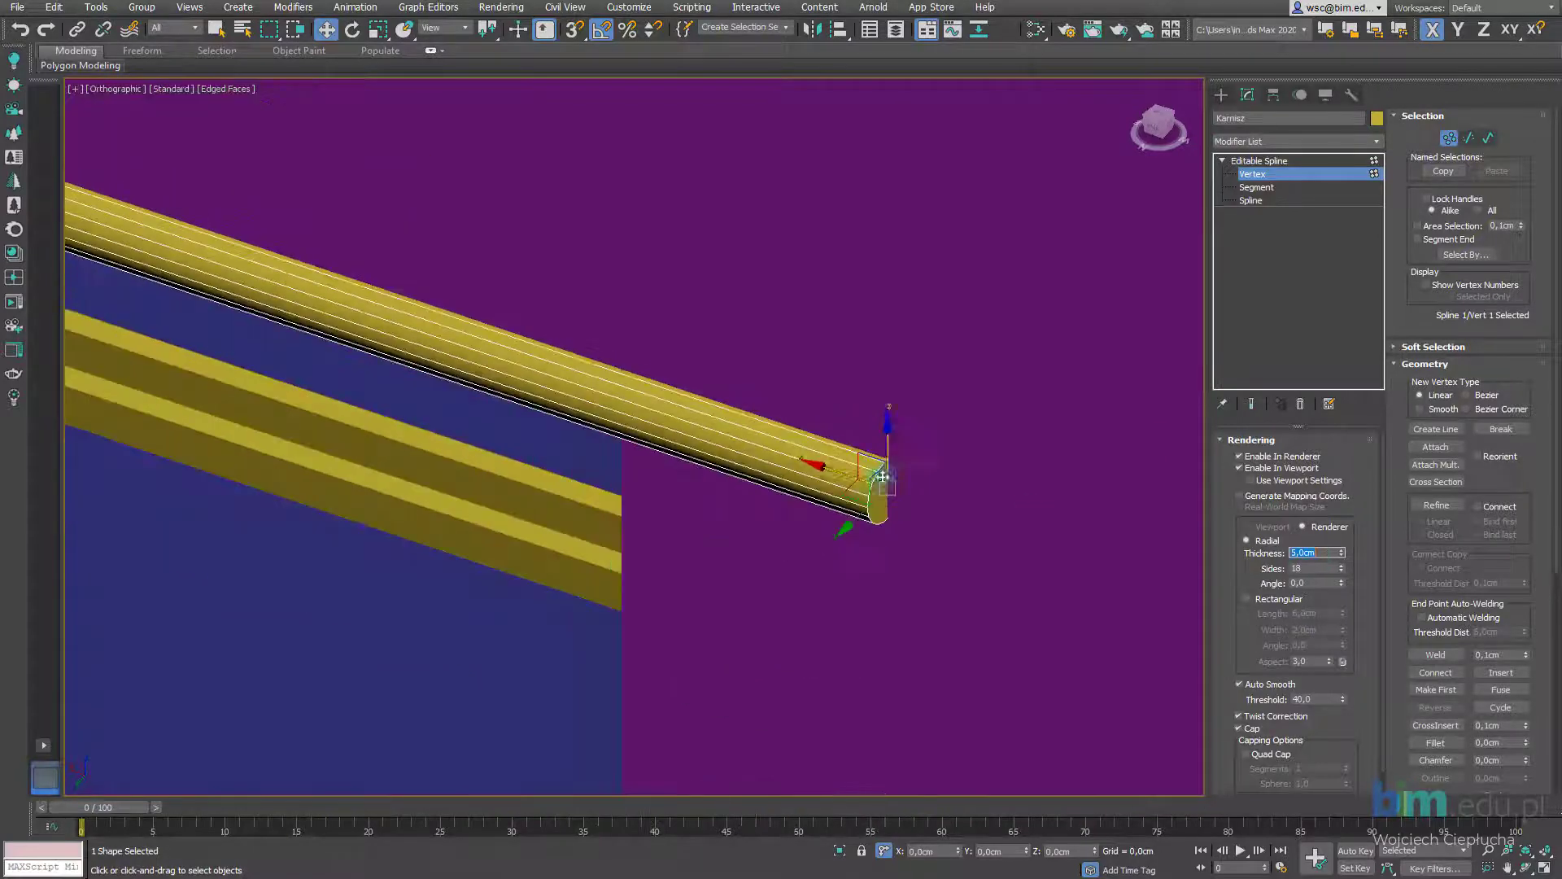
scroll(879, 488, "down", 2)
scroll(987, 541, "down", 3)
scroll(987, 546, "up", 4)
middle_click_drag(987, 545, 889, 450)
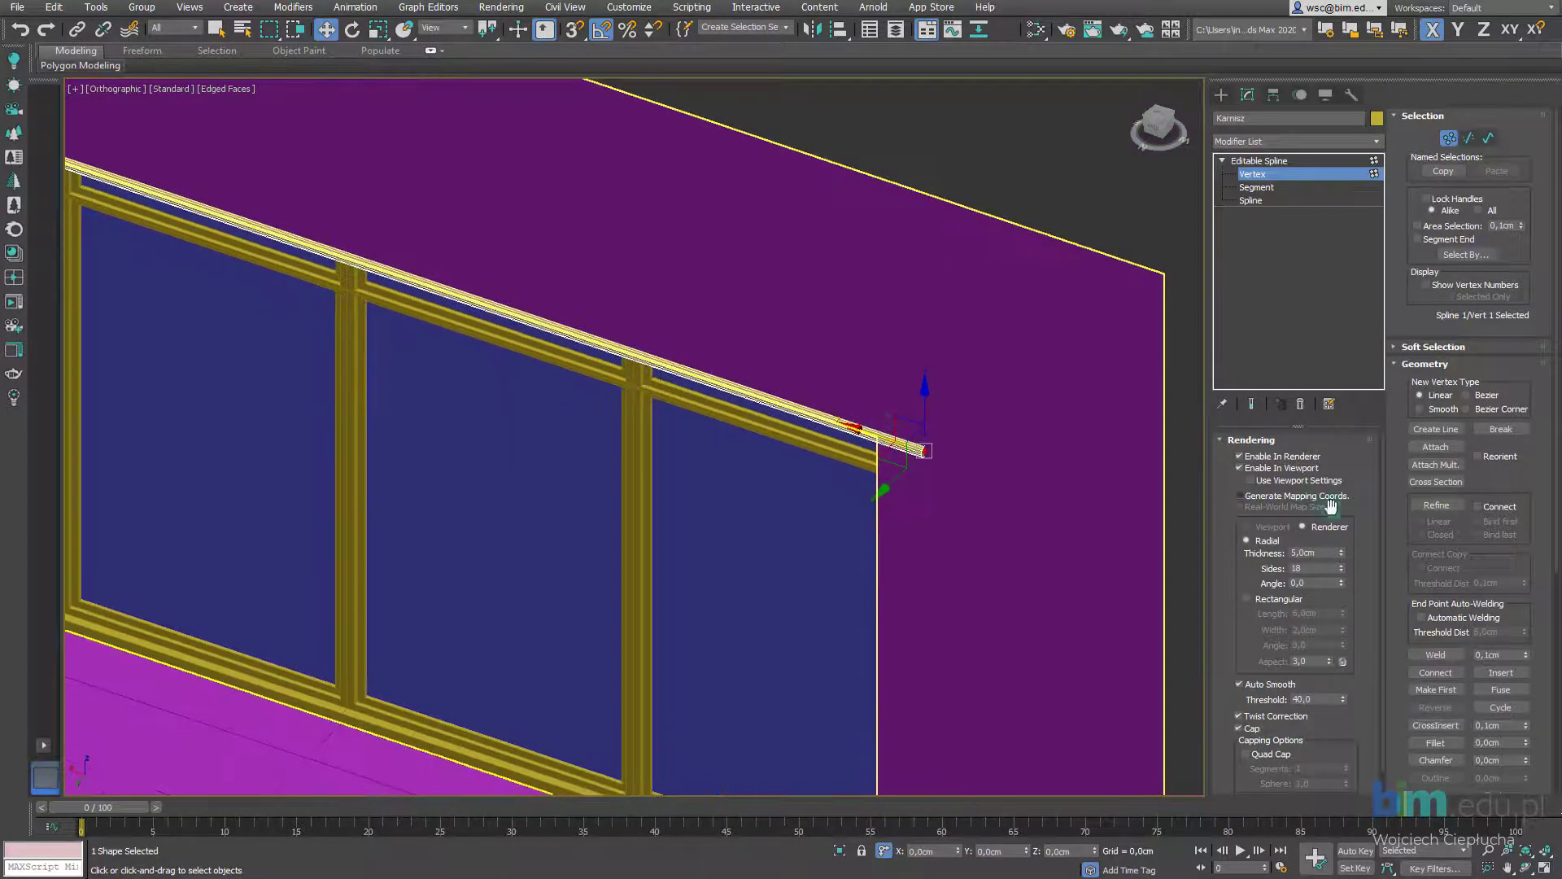
Reduce the rail thickness to 3 cm and orbit to view the floor and wall
left_click_drag(1332, 554, 1257, 546)
type("3")
key("Return")
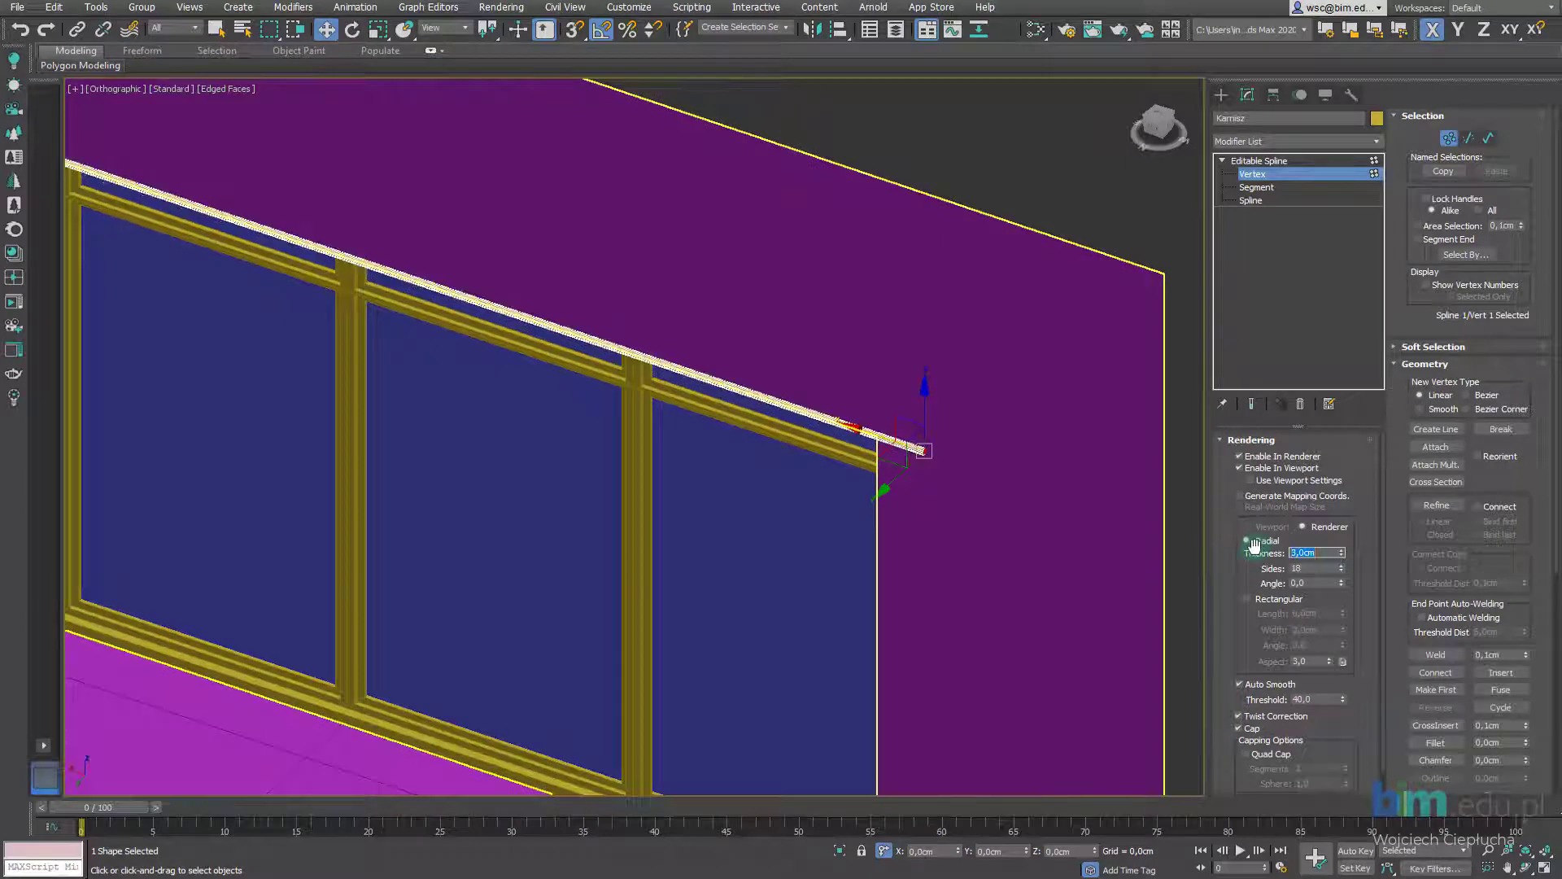
scroll(922, 428, "down", 2)
scroll(782, 431, "down", 3)
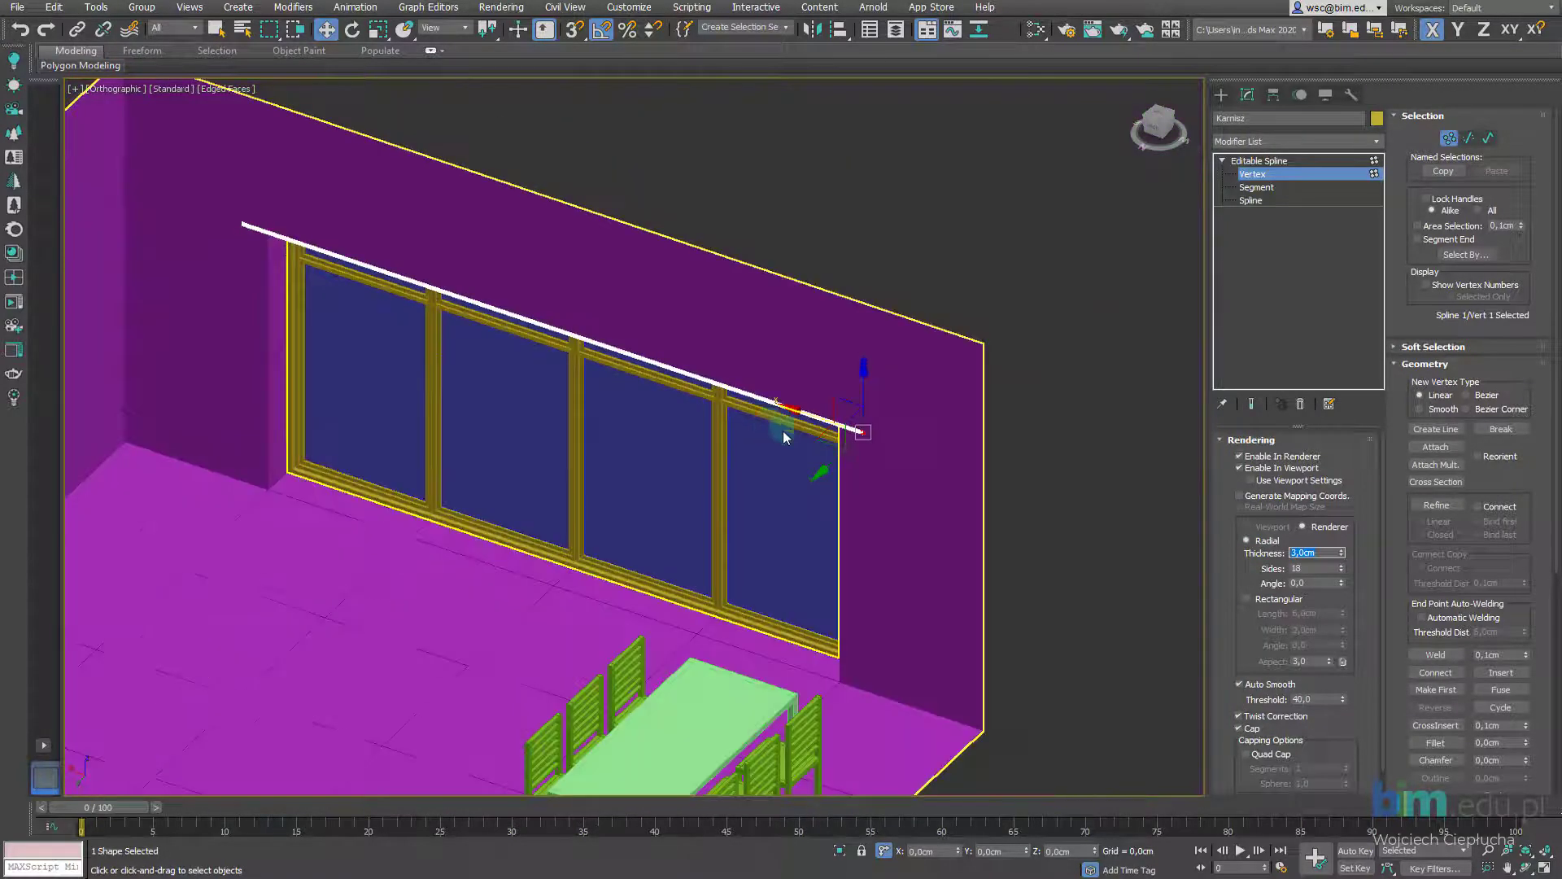
scroll(920, 459, "up", 3)
scroll(1025, 472, "up", 2)
mouse_move(1024, 472)
middle_mouse_down("alt")
mouse_move(993, 456)
mouse_move(924, 525)
middle_mouse_up("alt")
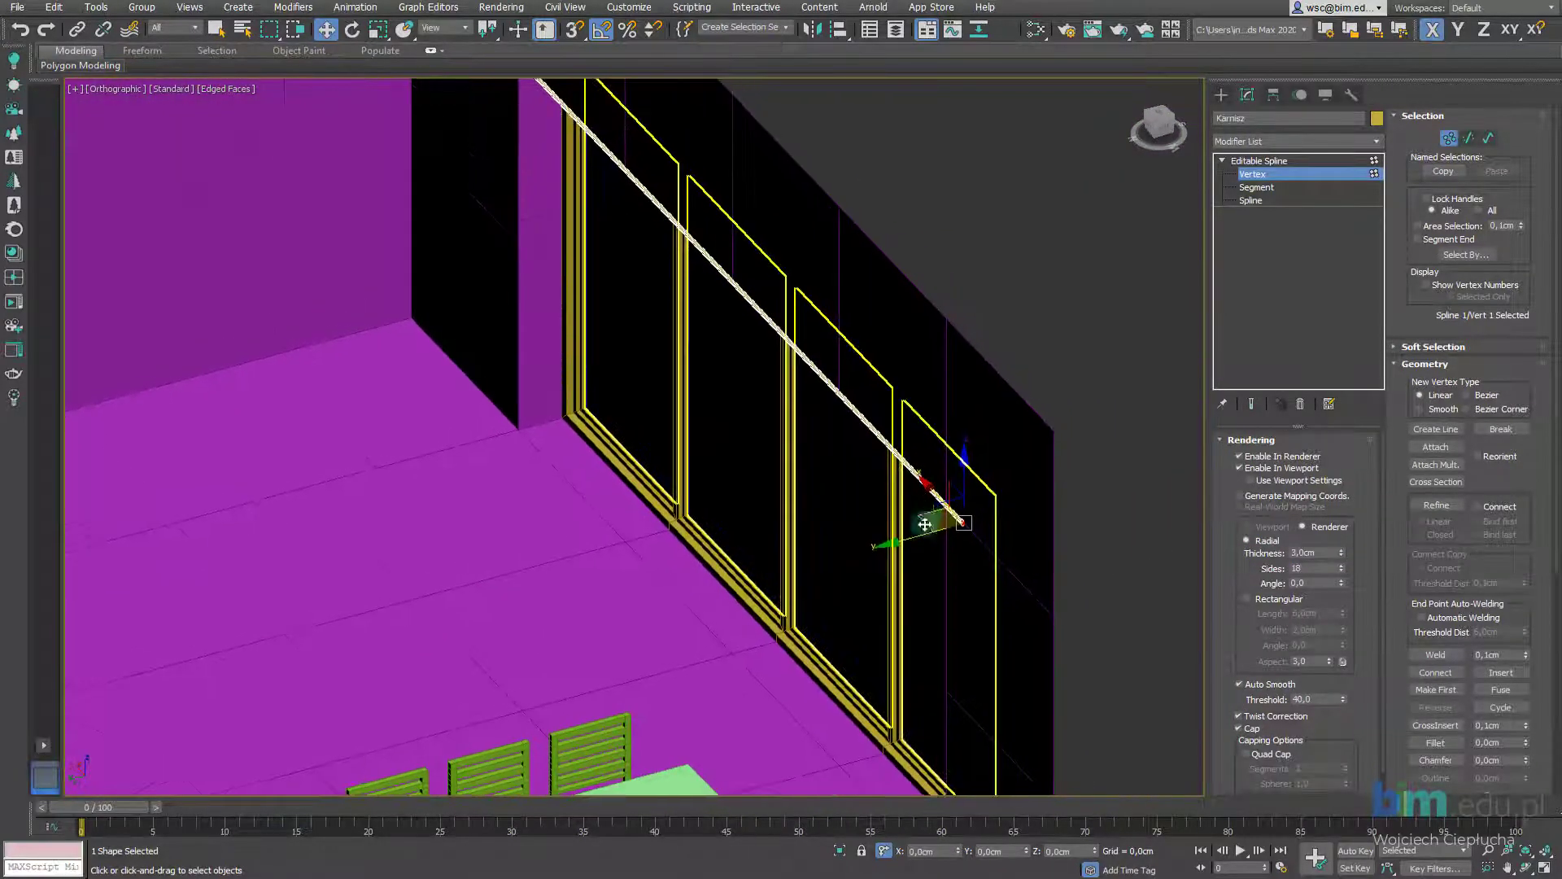
Exit Vertex level to the whole Karnisz spline and orbit to face the window wall
left_click(1265, 174)
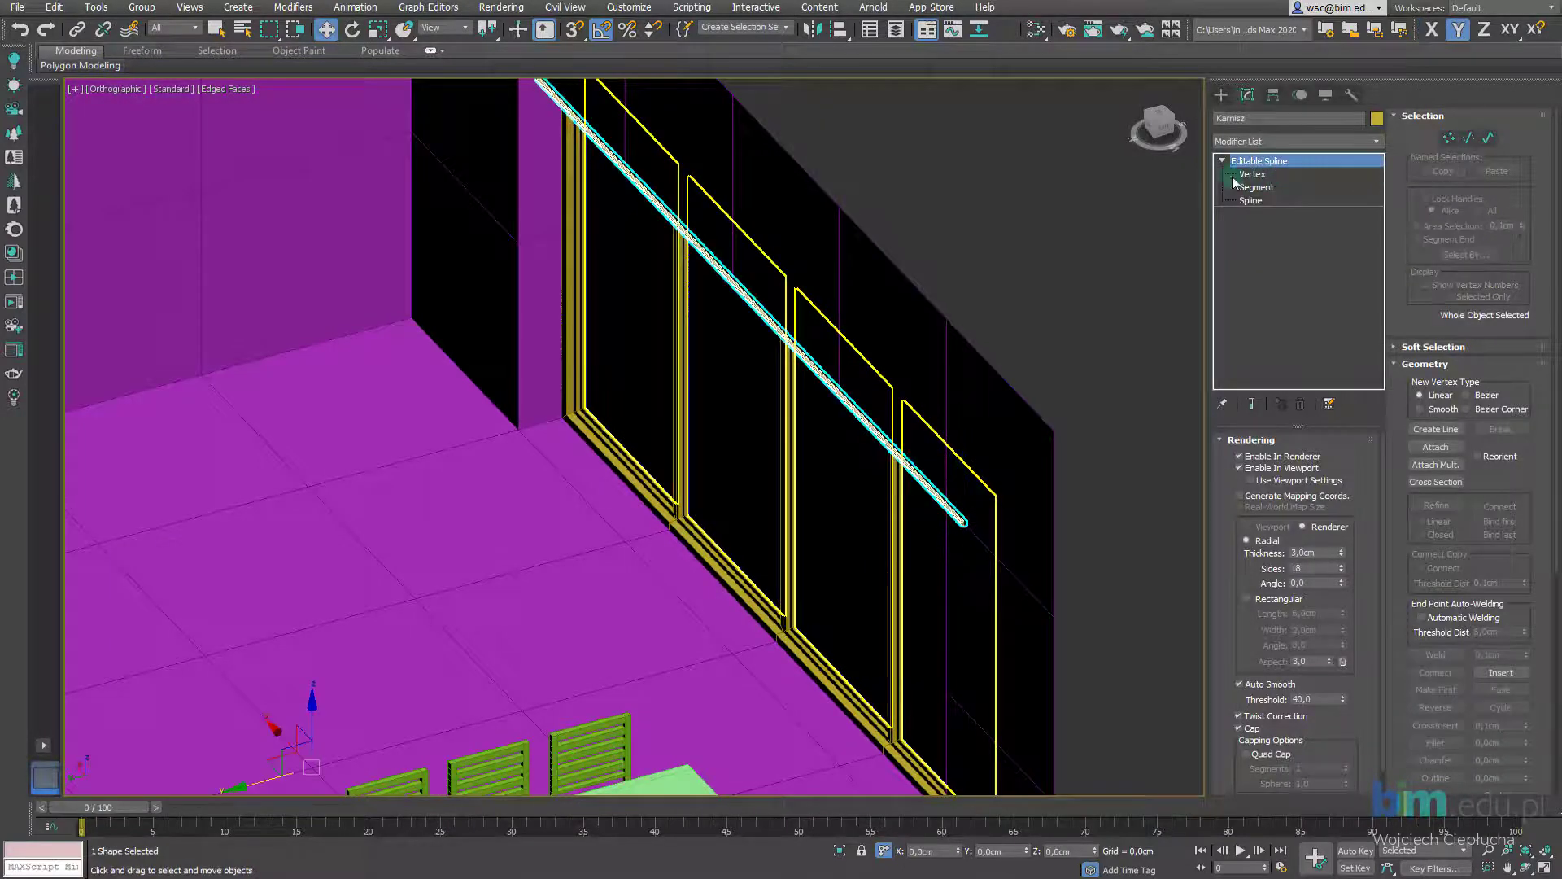
mouse_move(813, 382)
middle_mouse_down("alt")
mouse_move(826, 369)
mouse_move(781, 415)
middle_mouse_up("alt")
scroll(660, 462, "down", 4)
scroll(660, 462, "down", 1)
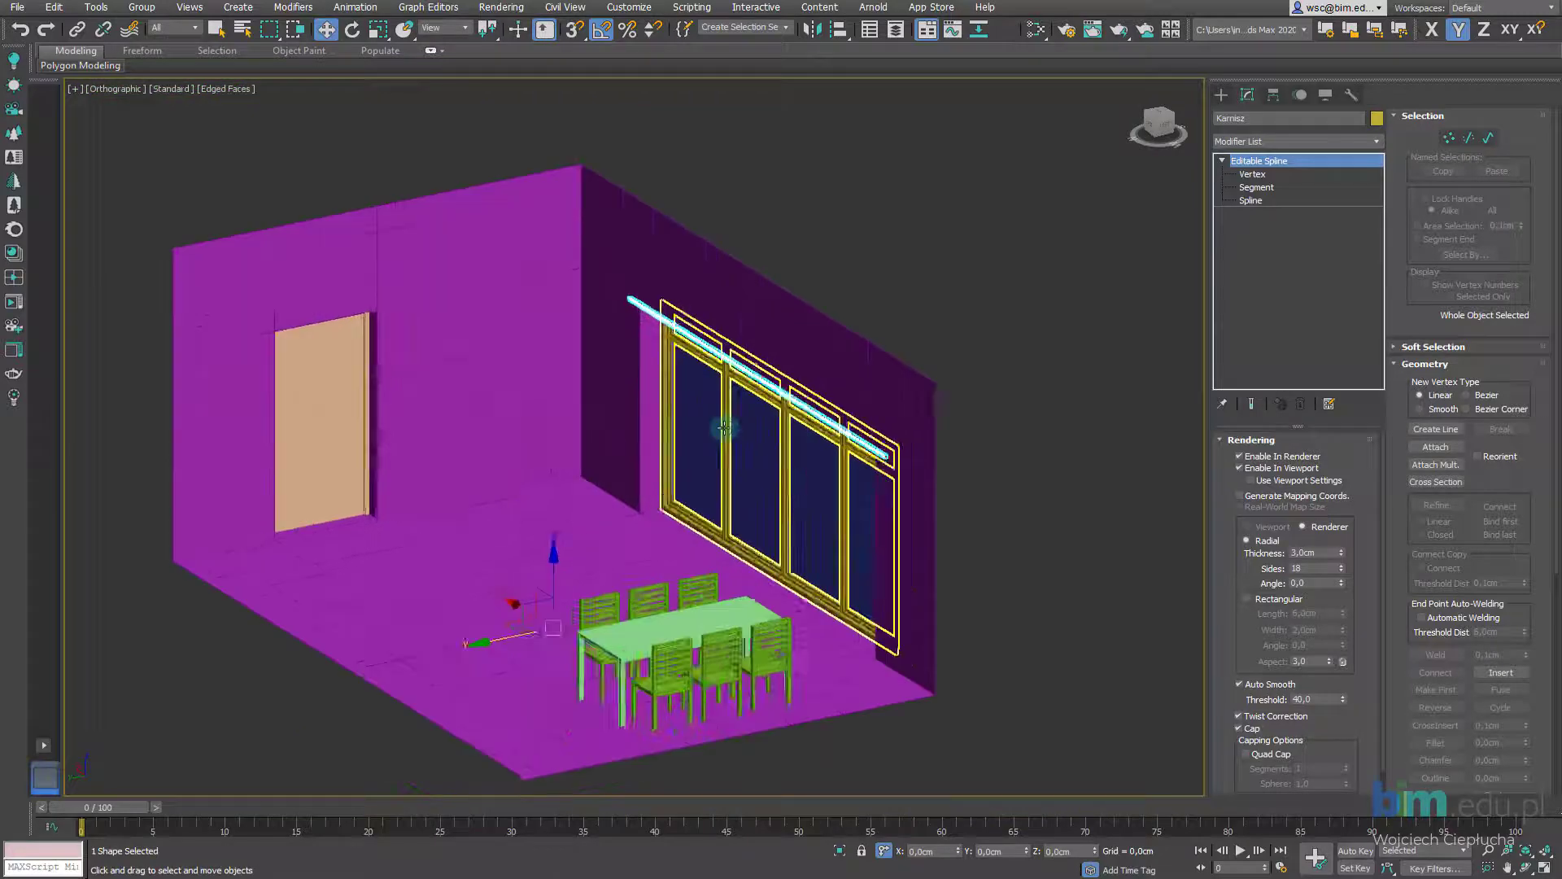
scroll(715, 437, "up", 3)
scroll(814, 350, "down", 2)
scroll(959, 397, "up", 2)
mouse_move(959, 396)
middle_mouse_down("alt")
mouse_move(920, 314)
mouse_move(896, 349)
mouse_move(887, 323)
middle_mouse_up("alt")
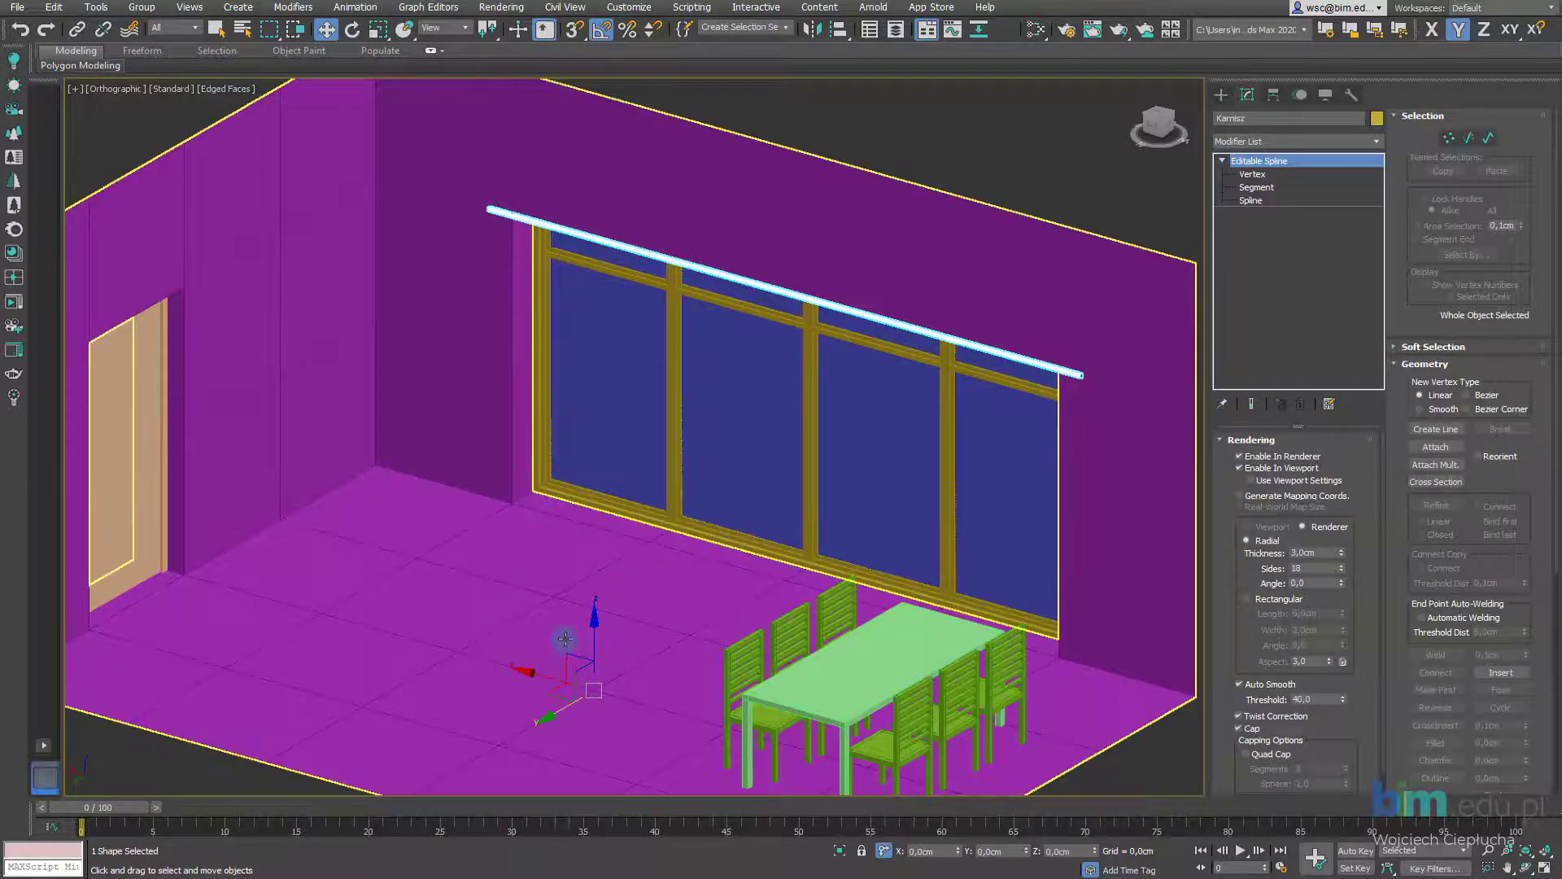
middle_click_drag(567, 638, 626, 623)
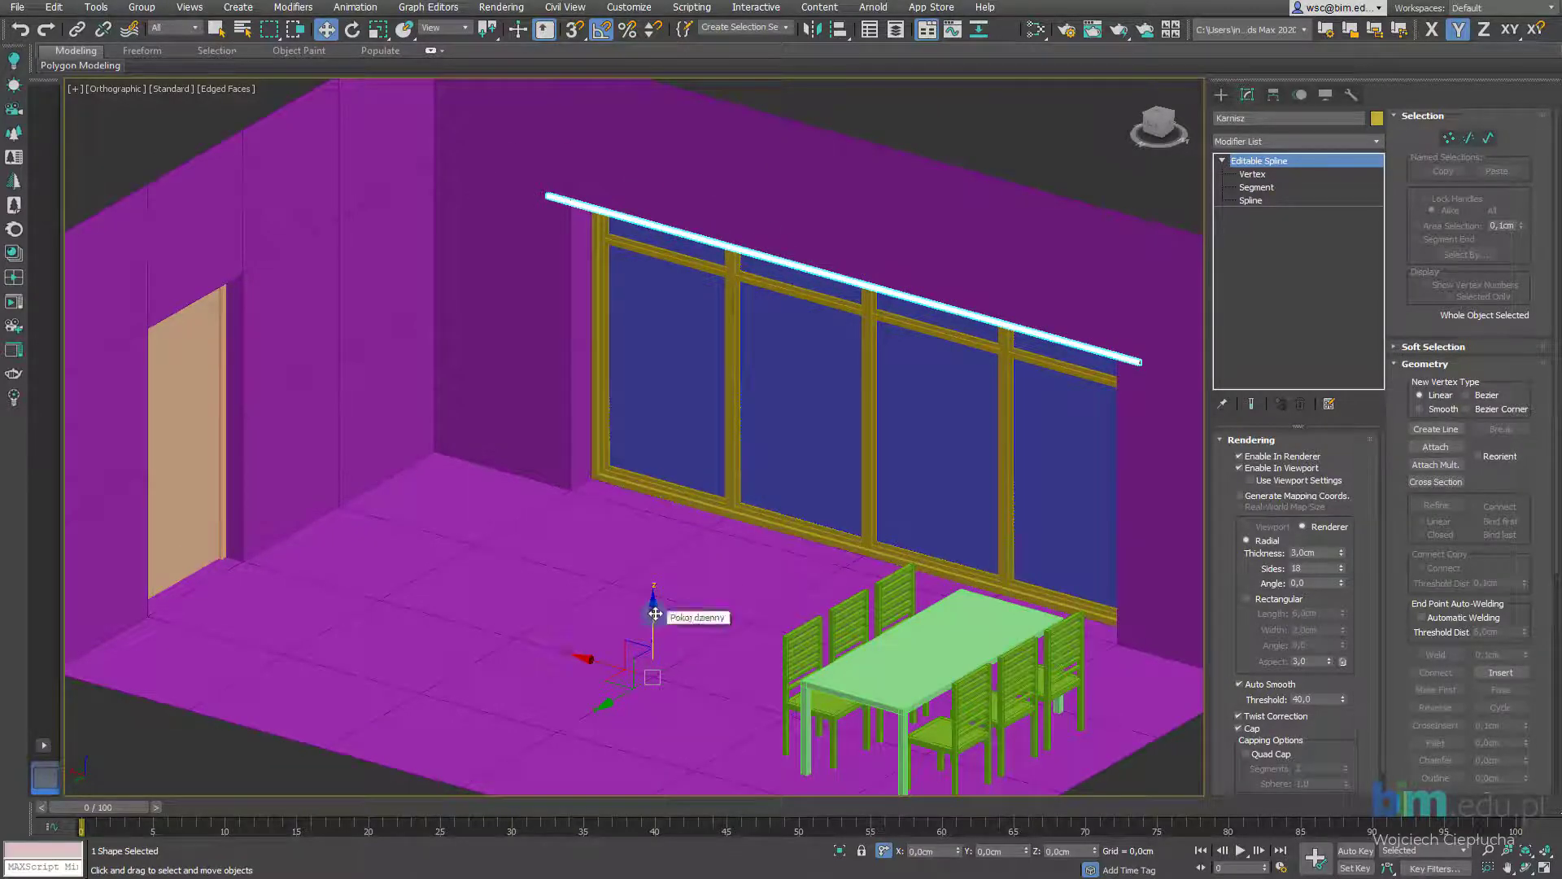
Keep the View reference coordinate system and test moving the rod vertically and along Y
left_click(465, 29)
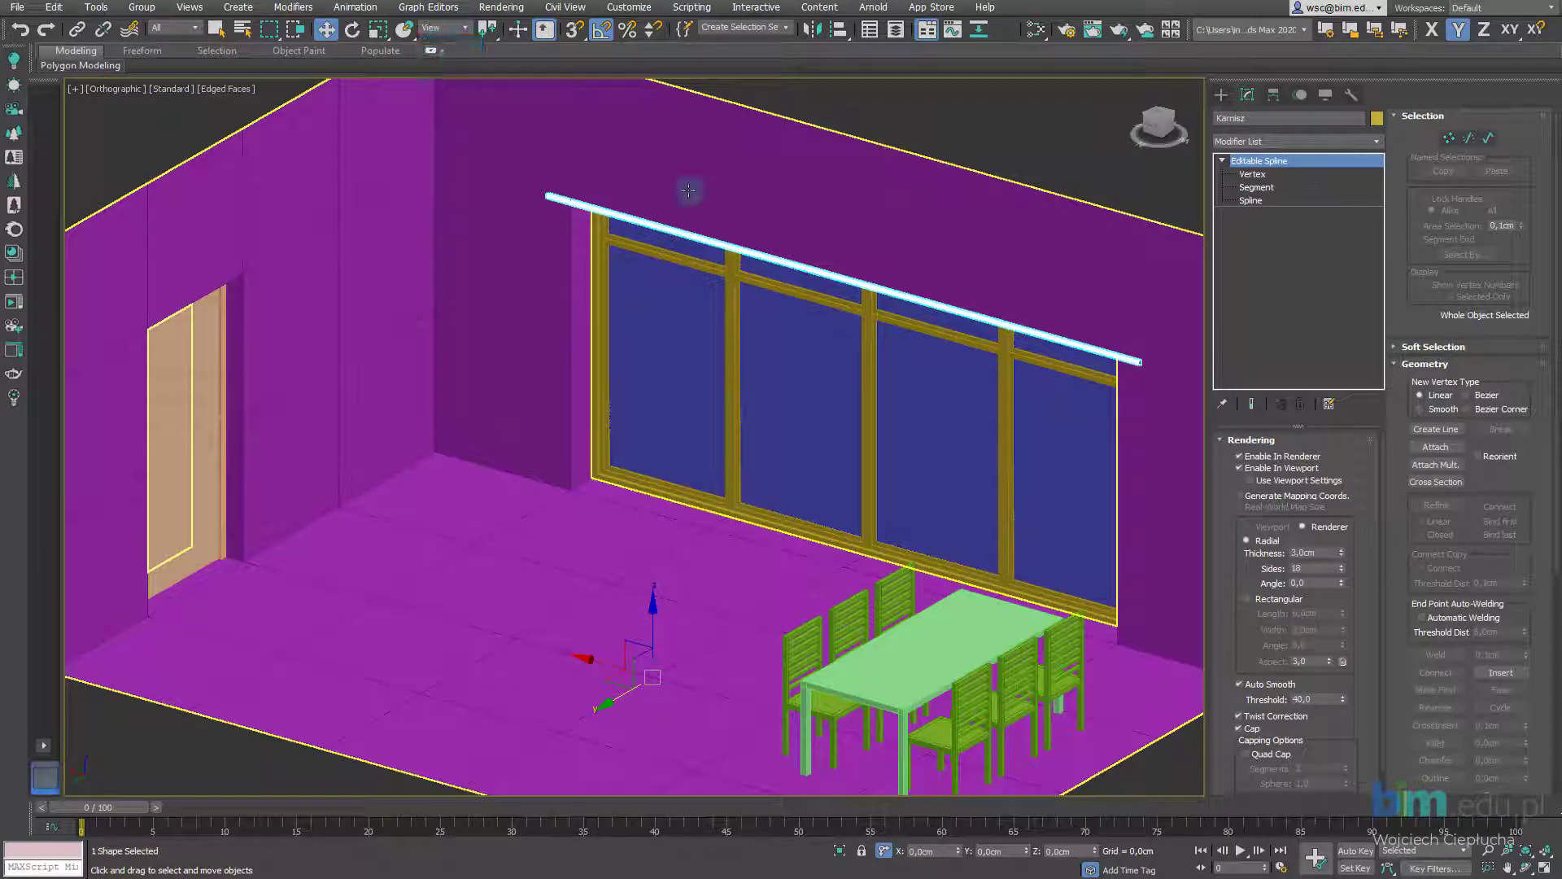
left_click(466, 29)
middle_click_drag(619, 703, 604, 708)
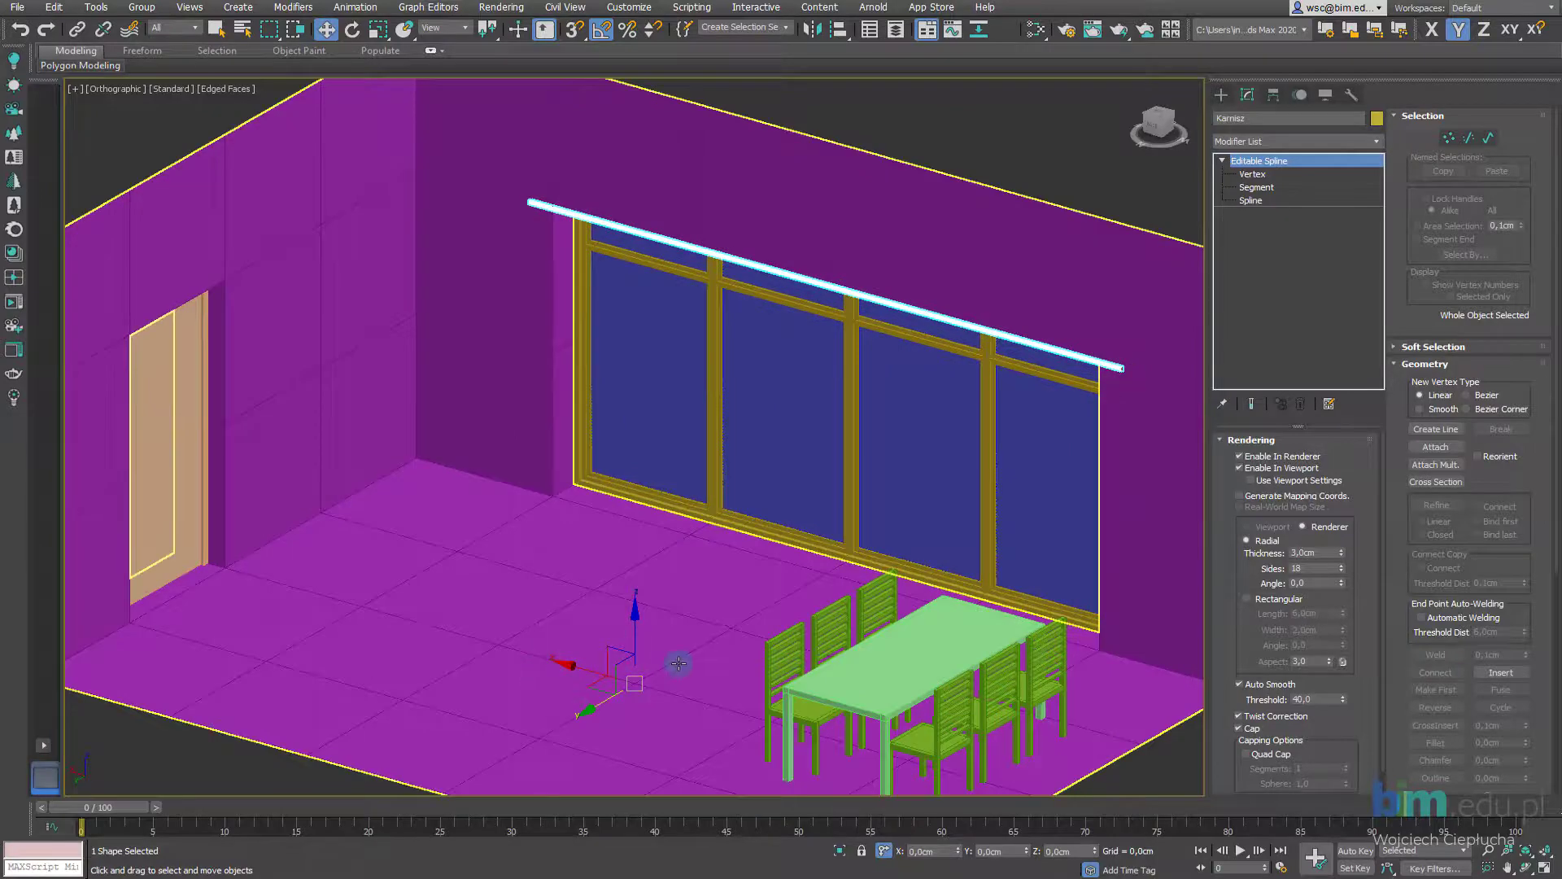
mouse_move(678, 663)
middle_mouse_down("alt")
mouse_move(672, 682)
mouse_move(614, 562)
middle_mouse_up("alt")
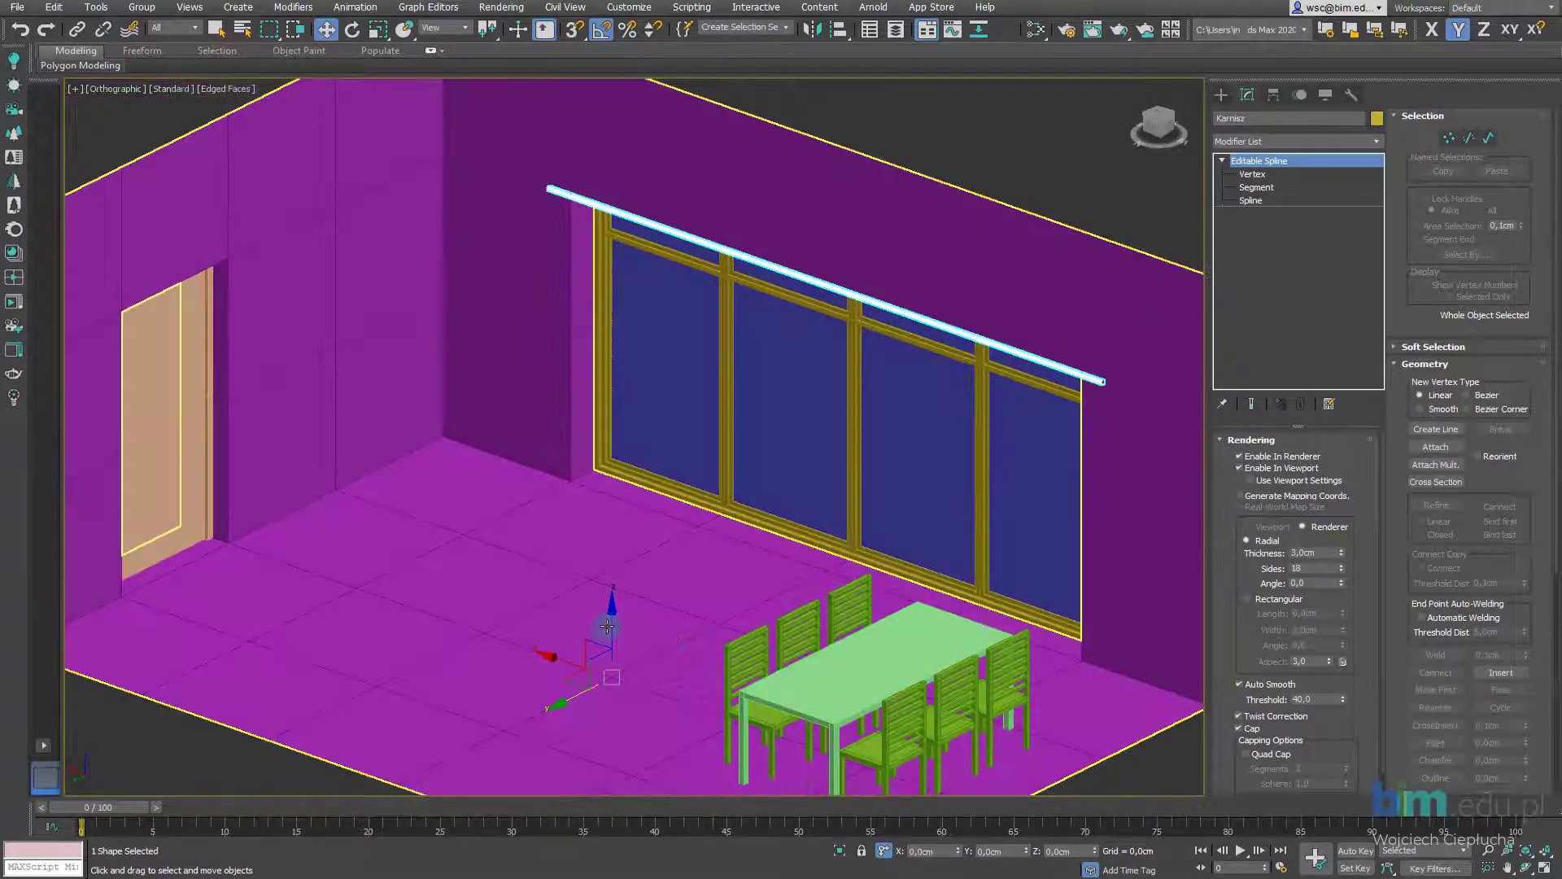
left_click_drag(615, 562, 558, 699)
mouse_move(759, 569)
middle_mouse_down()
mouse_move(699, 582)
mouse_move(802, 373)
middle_mouse_up()
Pan and zoom along the rod to check it sits above the windows
scroll(720, 583, "up", 3)
scroll(721, 583, "down", 4)
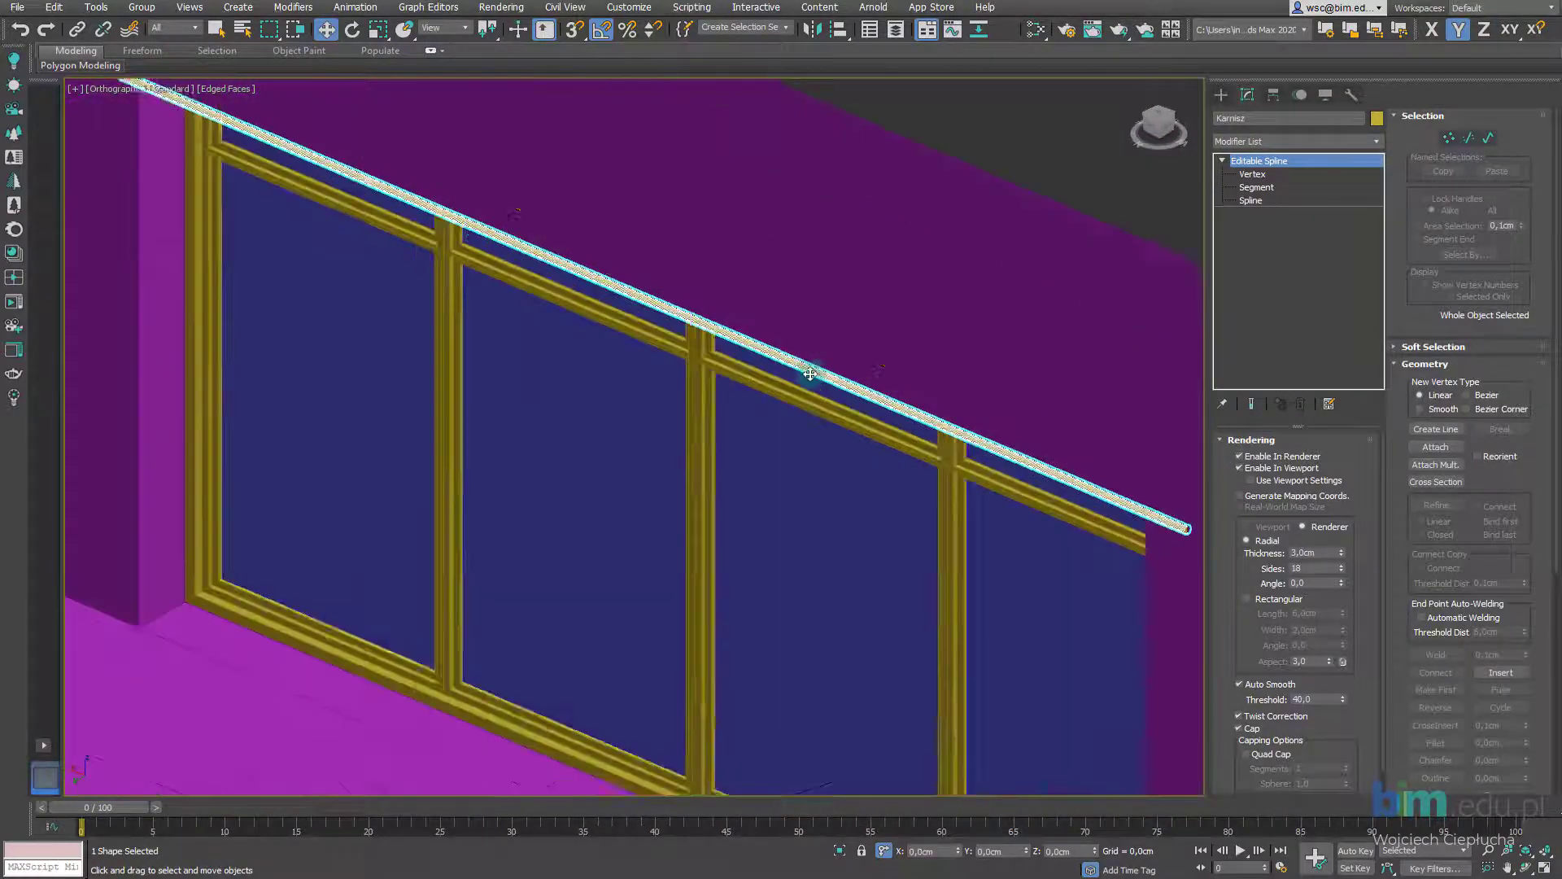
scroll(805, 464, "up", 2)
middle_click_drag(664, 546, 682, 535)
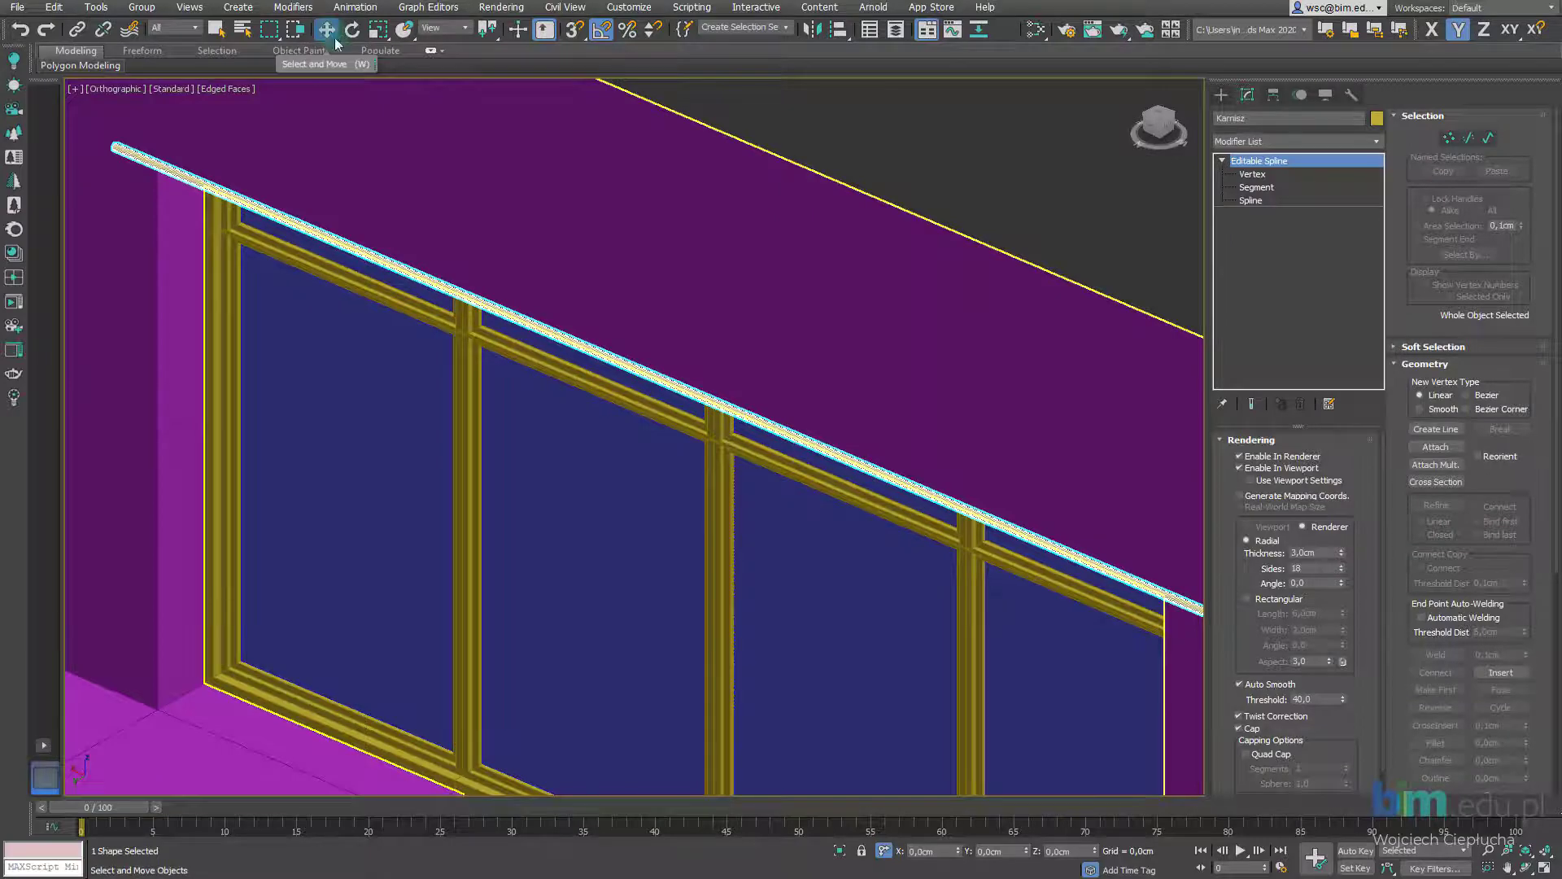
scroll(773, 517, "down", 2)
scroll(743, 491, "down", 4)
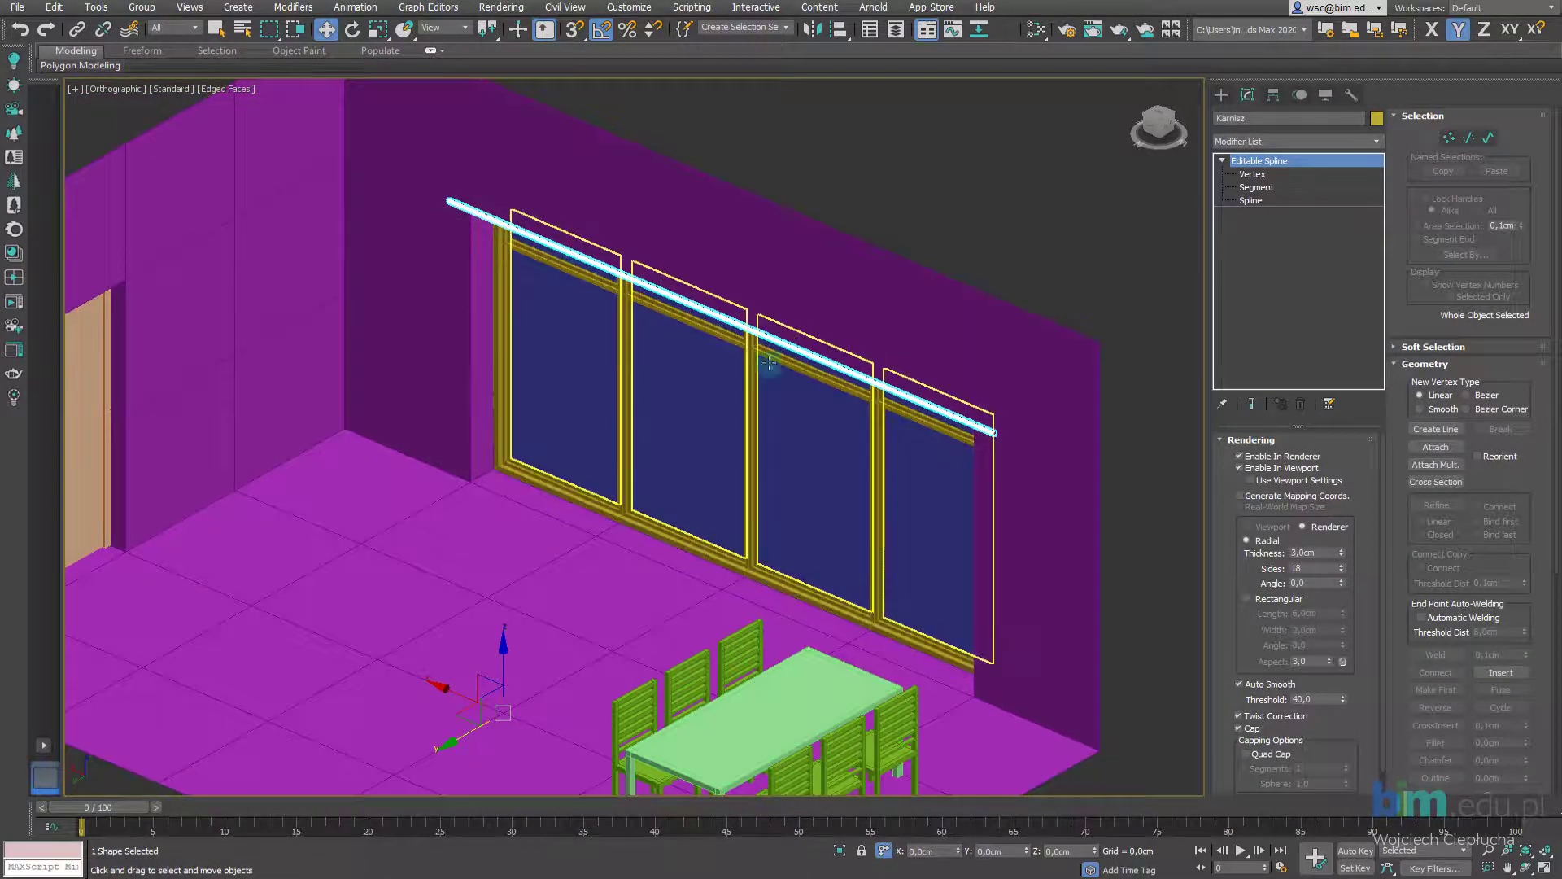
scroll(887, 383, "up", 2)
scroll(692, 358, "down", 1)
scroll(756, 363, "down", 1)
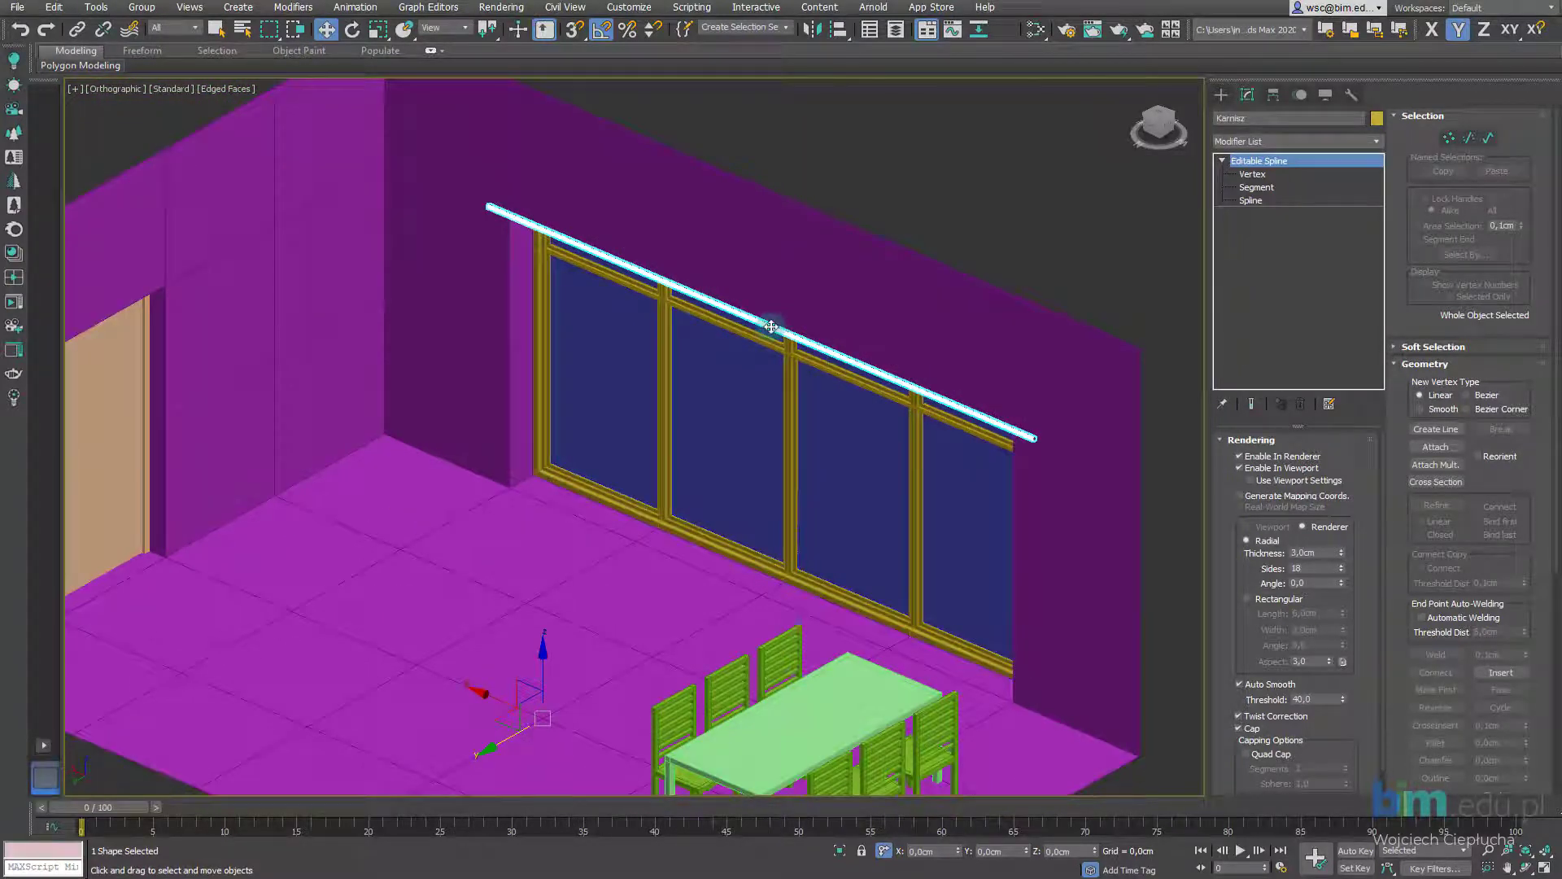
Centre the Karnisz rail's pivot using Affect Pivot Only and Center to Object
left_click(1274, 95)
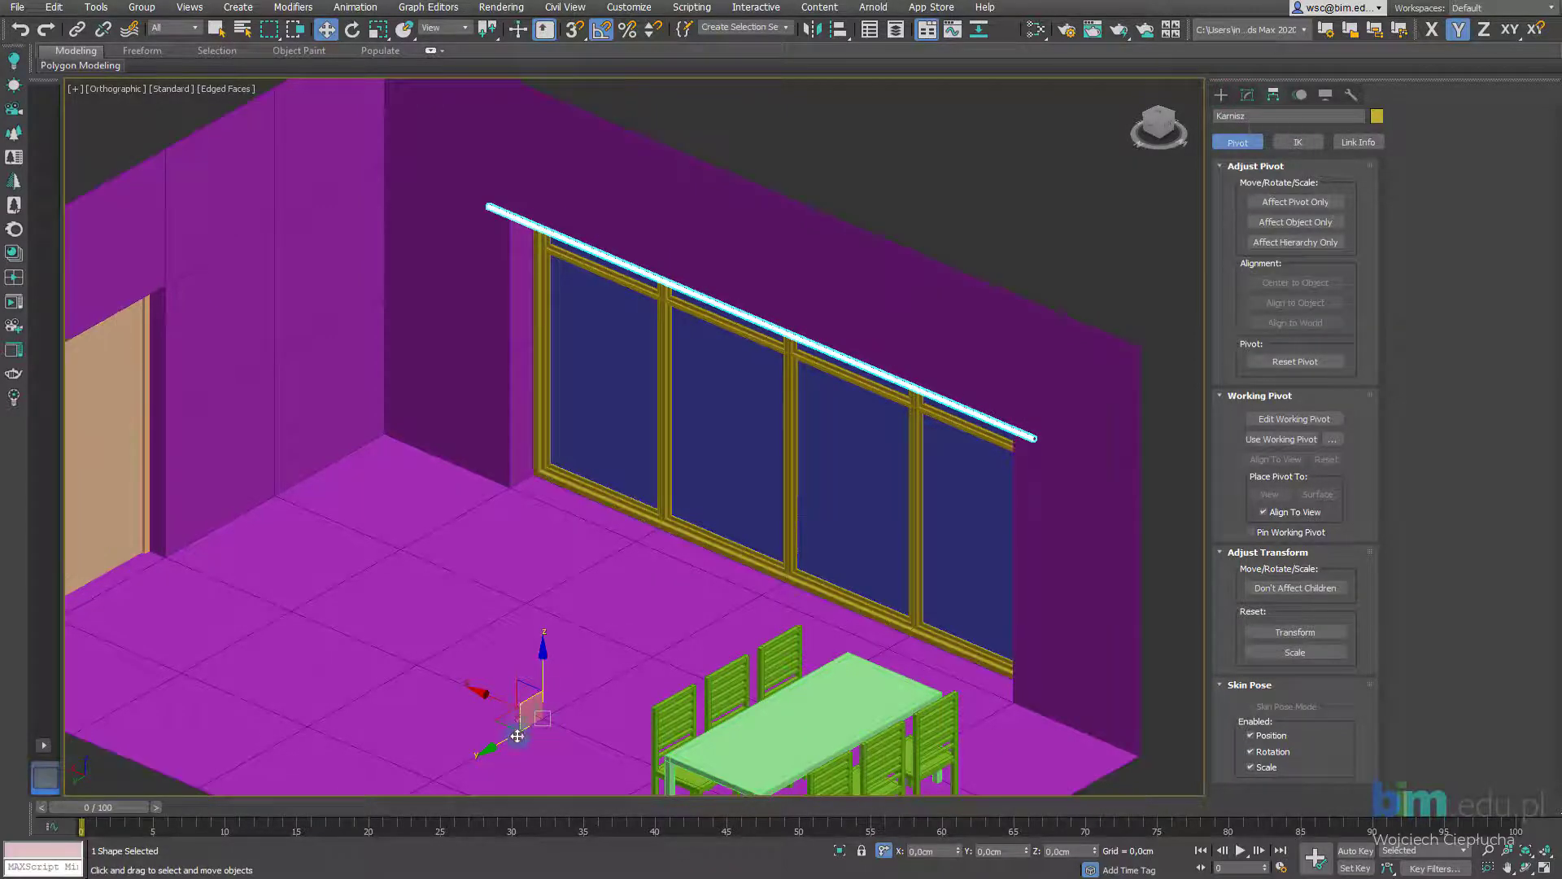
left_click(1308, 207)
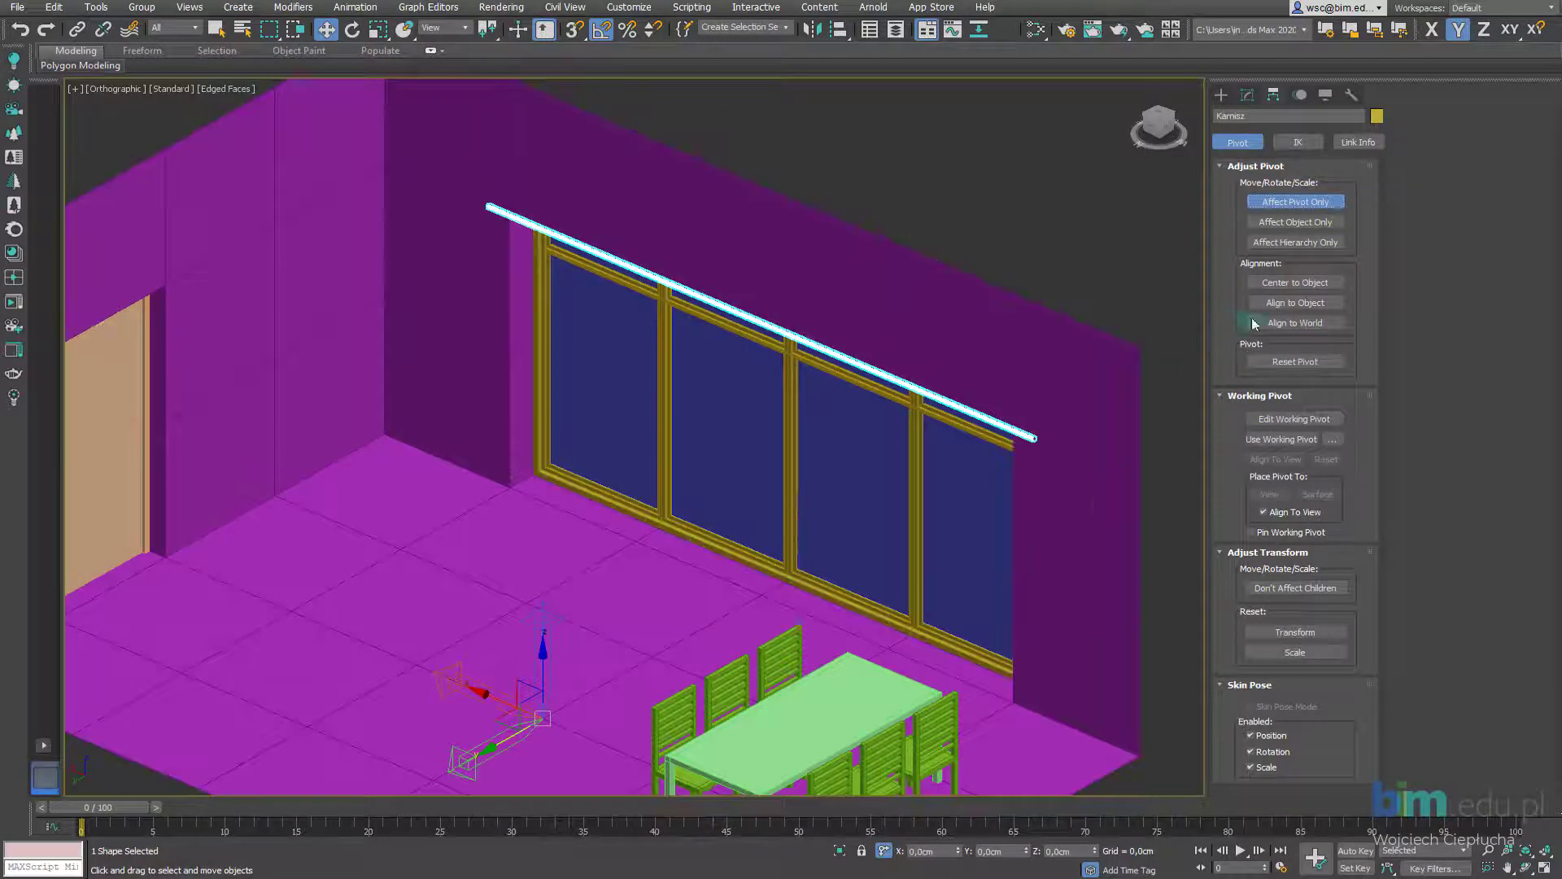
mouse_move(490, 750)
left_mouse_down()
mouse_move(527, 575)
mouse_move(576, 597)
left_mouse_up()
left_click(1308, 282)
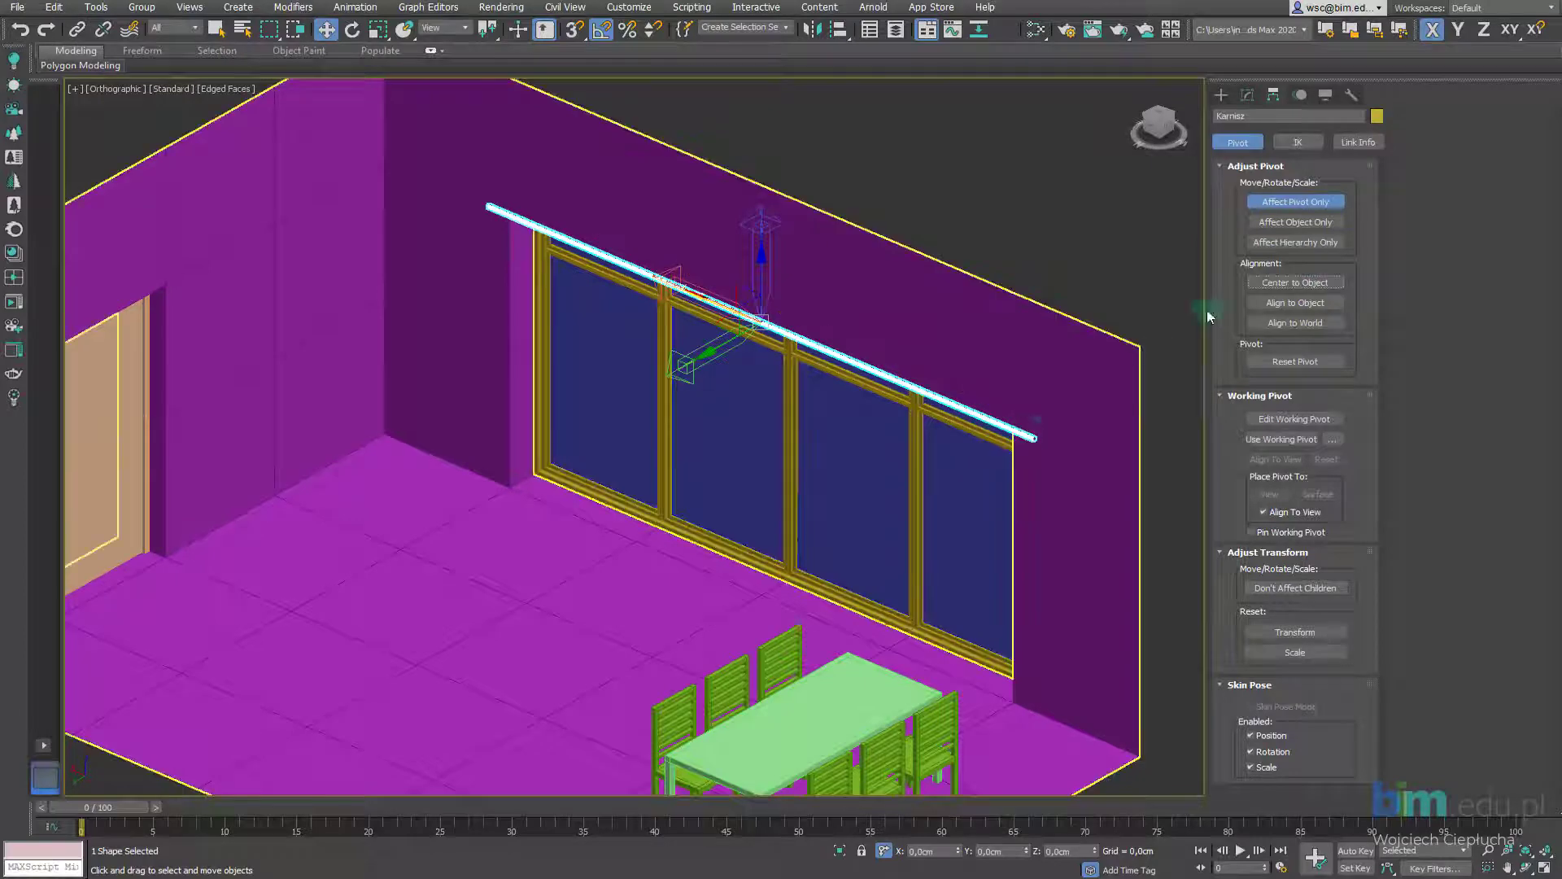
left_click(1285, 203)
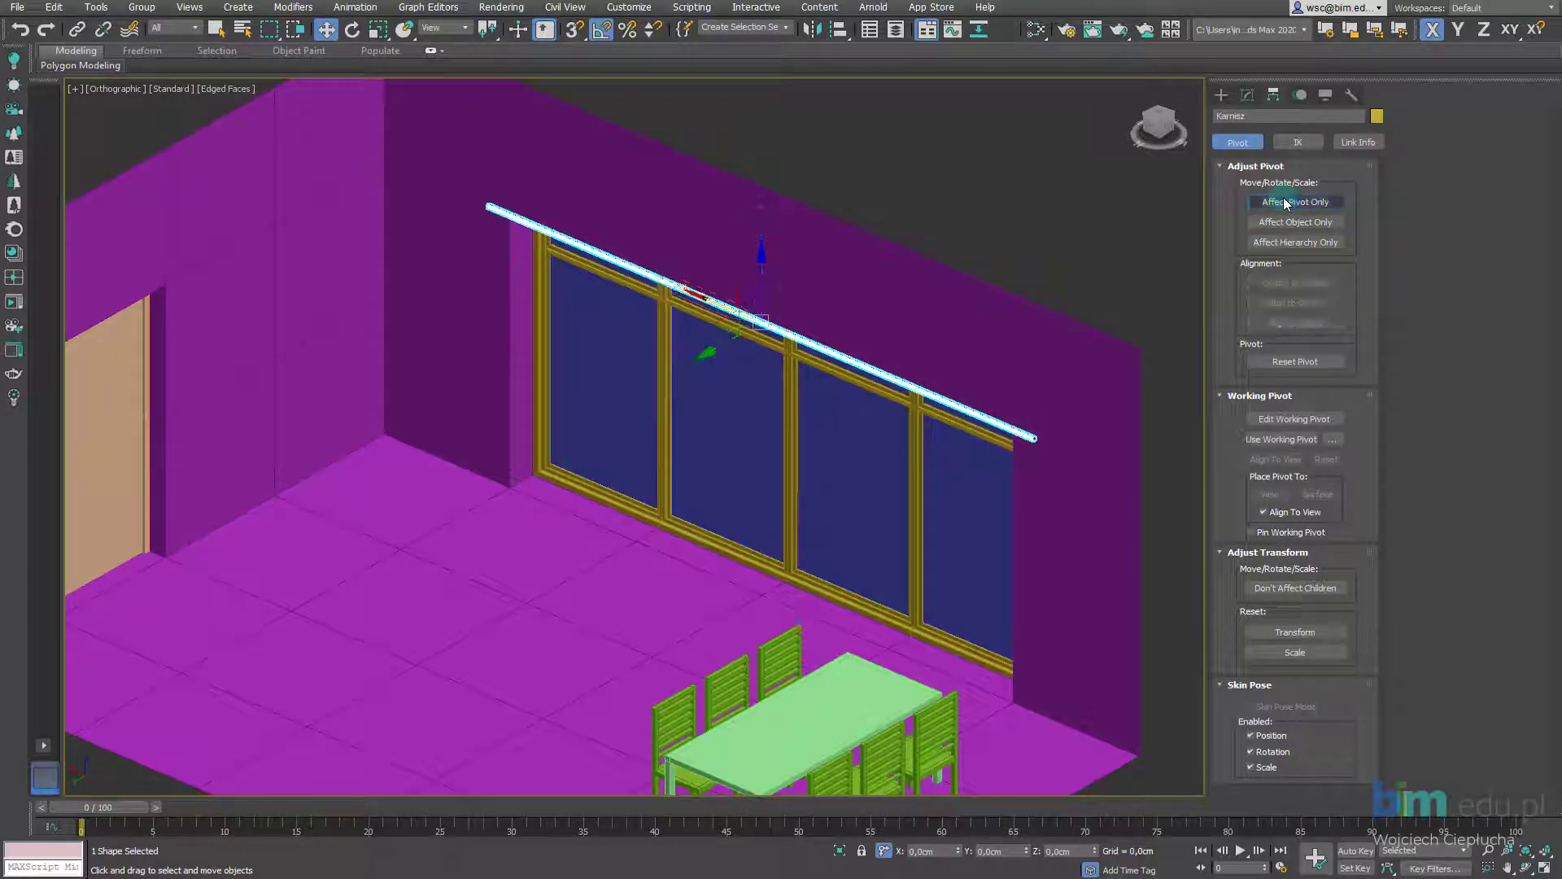
scroll(814, 314, "up", 3)
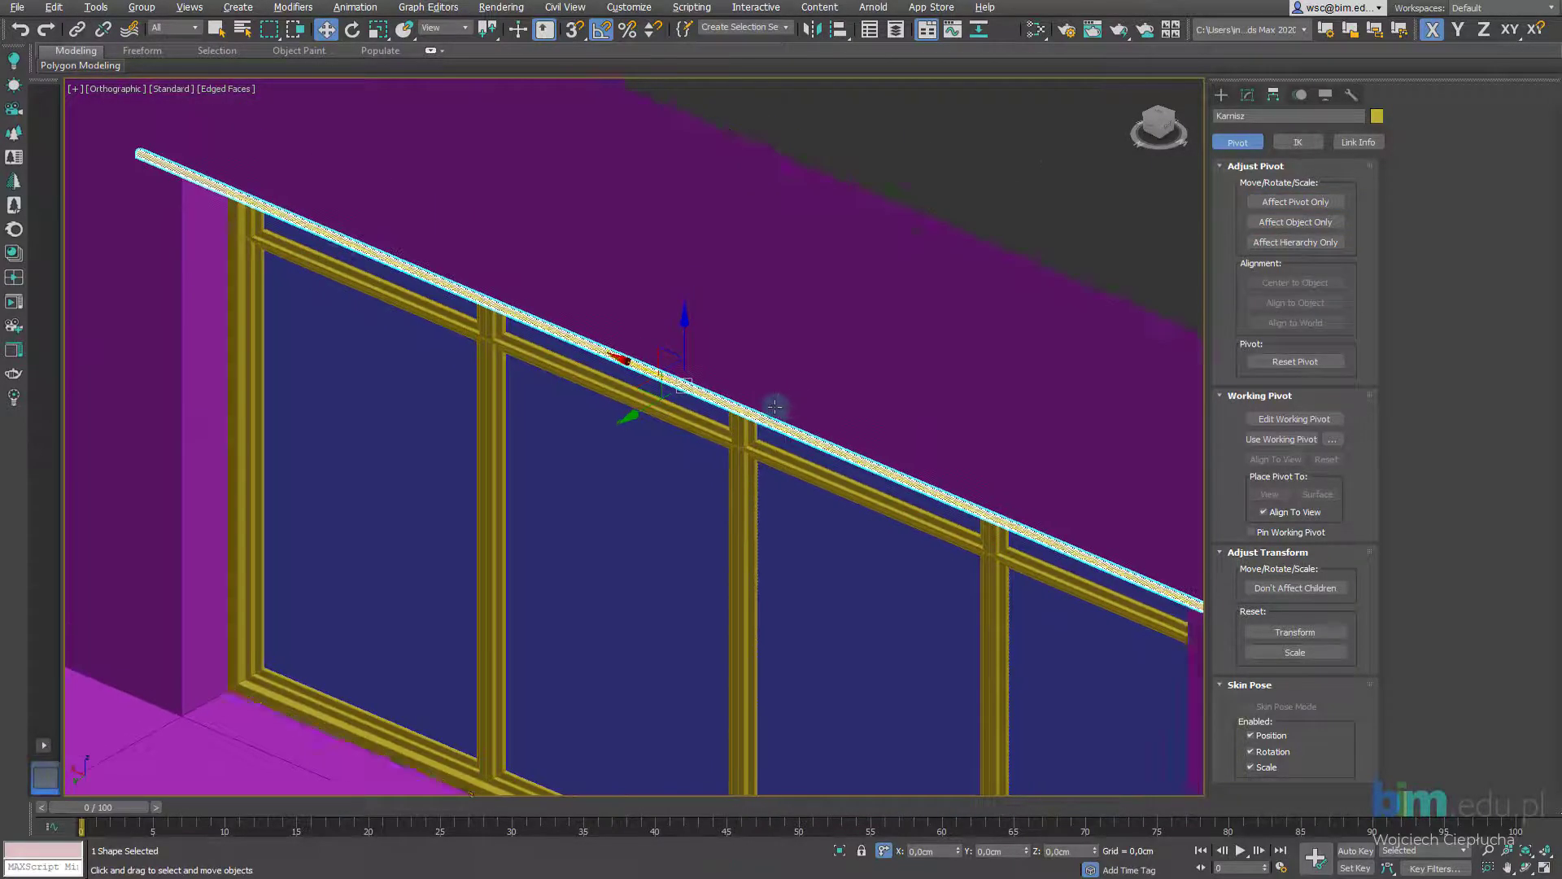
middle_click_drag(774, 406, 682, 343, "alt")
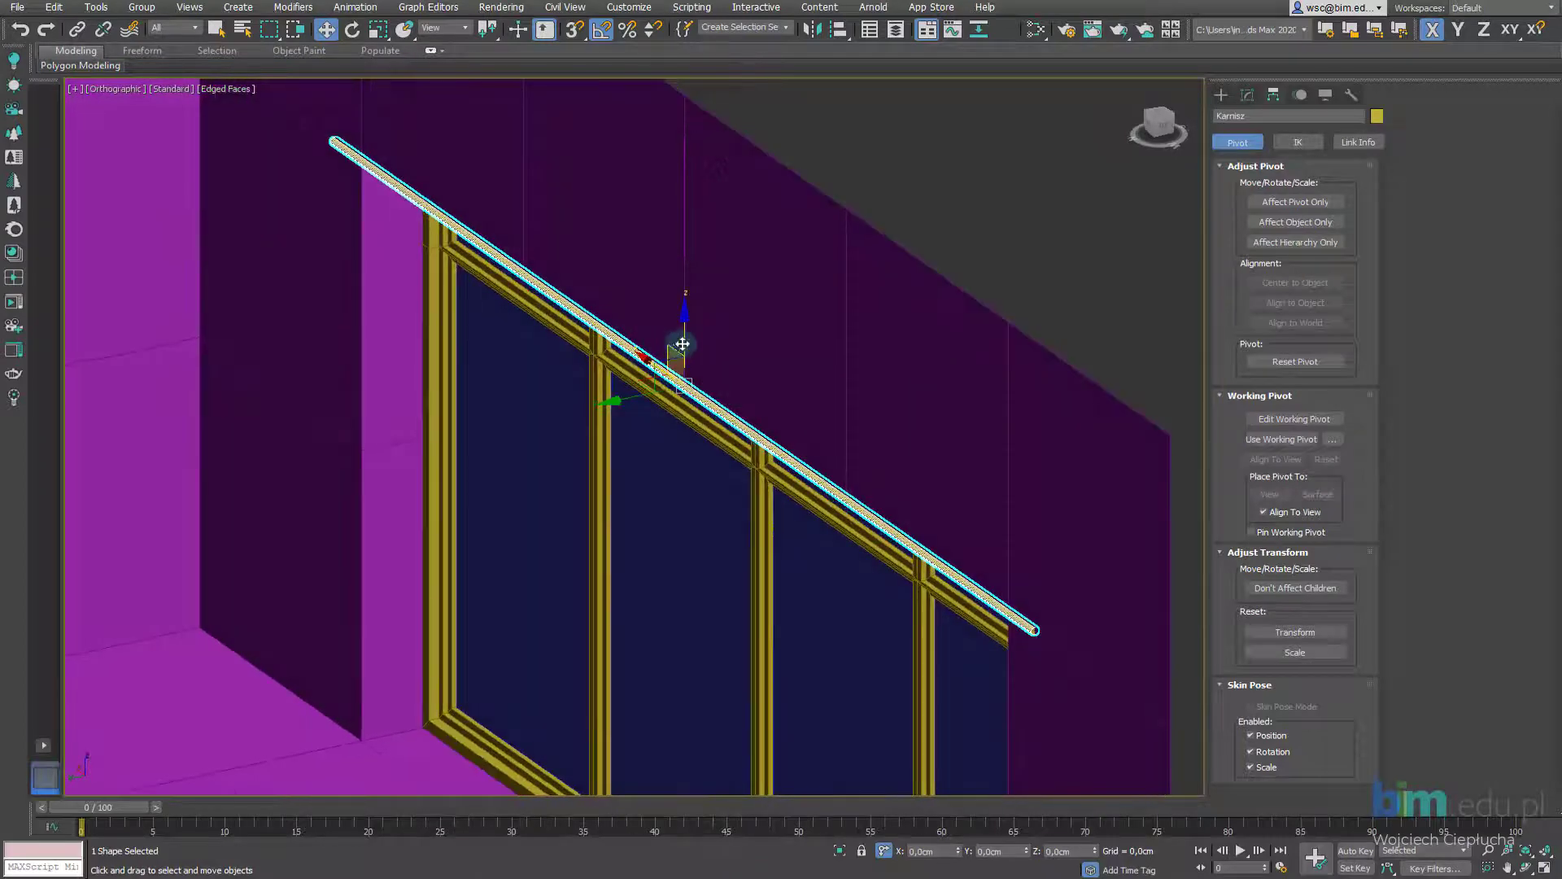
left_click_drag(682, 343, 684, 319)
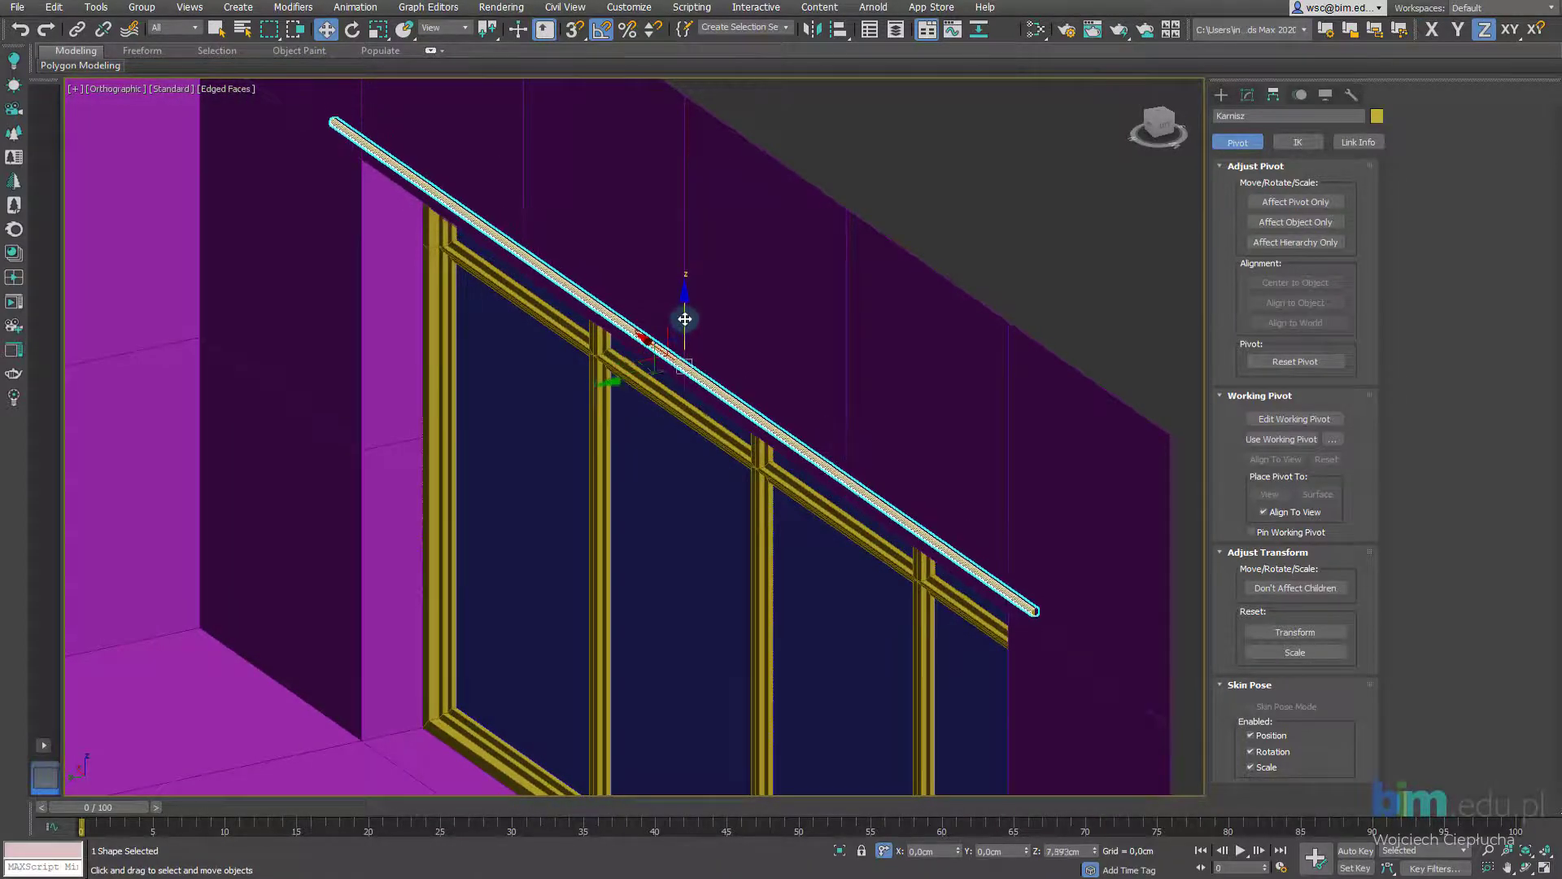
mouse_move(684, 319)
middle_mouse_down("alt")
mouse_move(602, 455)
mouse_move(653, 450)
middle_mouse_up("alt")
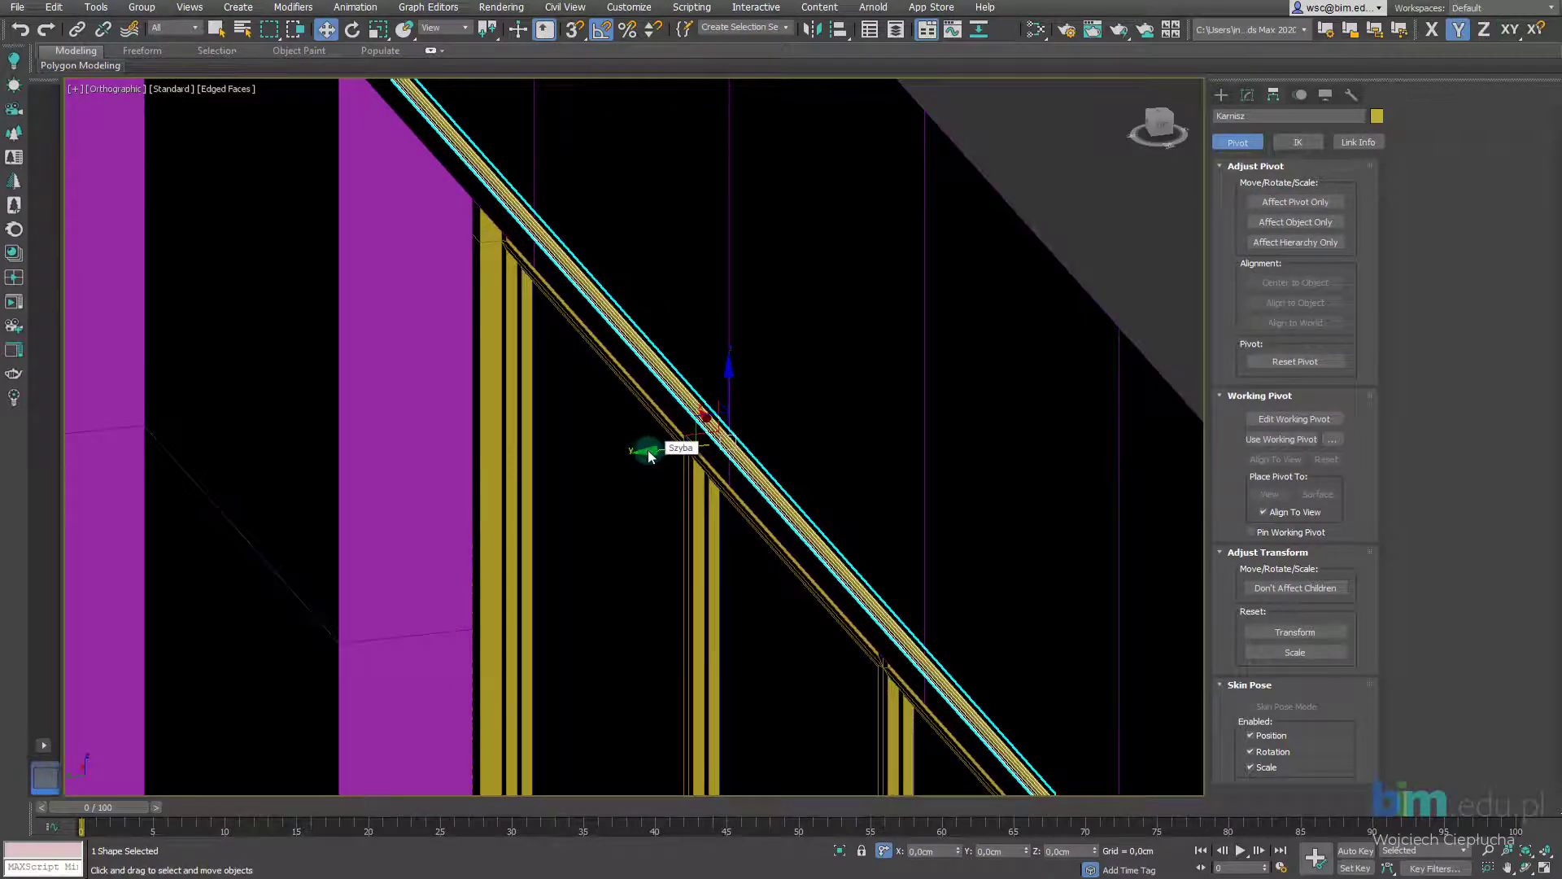
left_click_drag(654, 450, 636, 455)
key("ctrl+z")
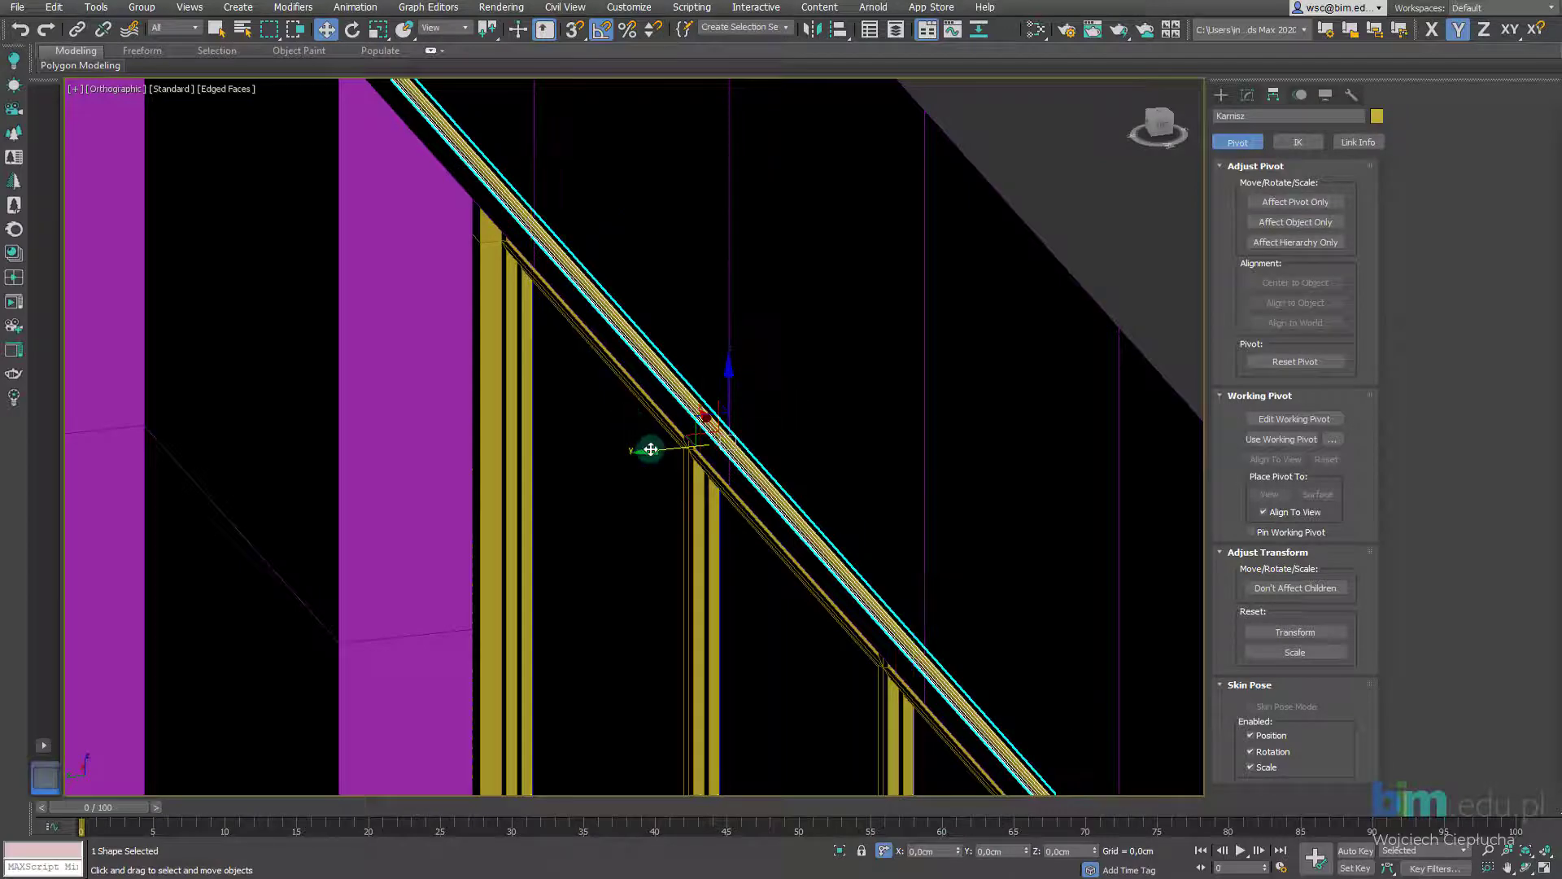
left_click_drag(645, 447, 625, 457)
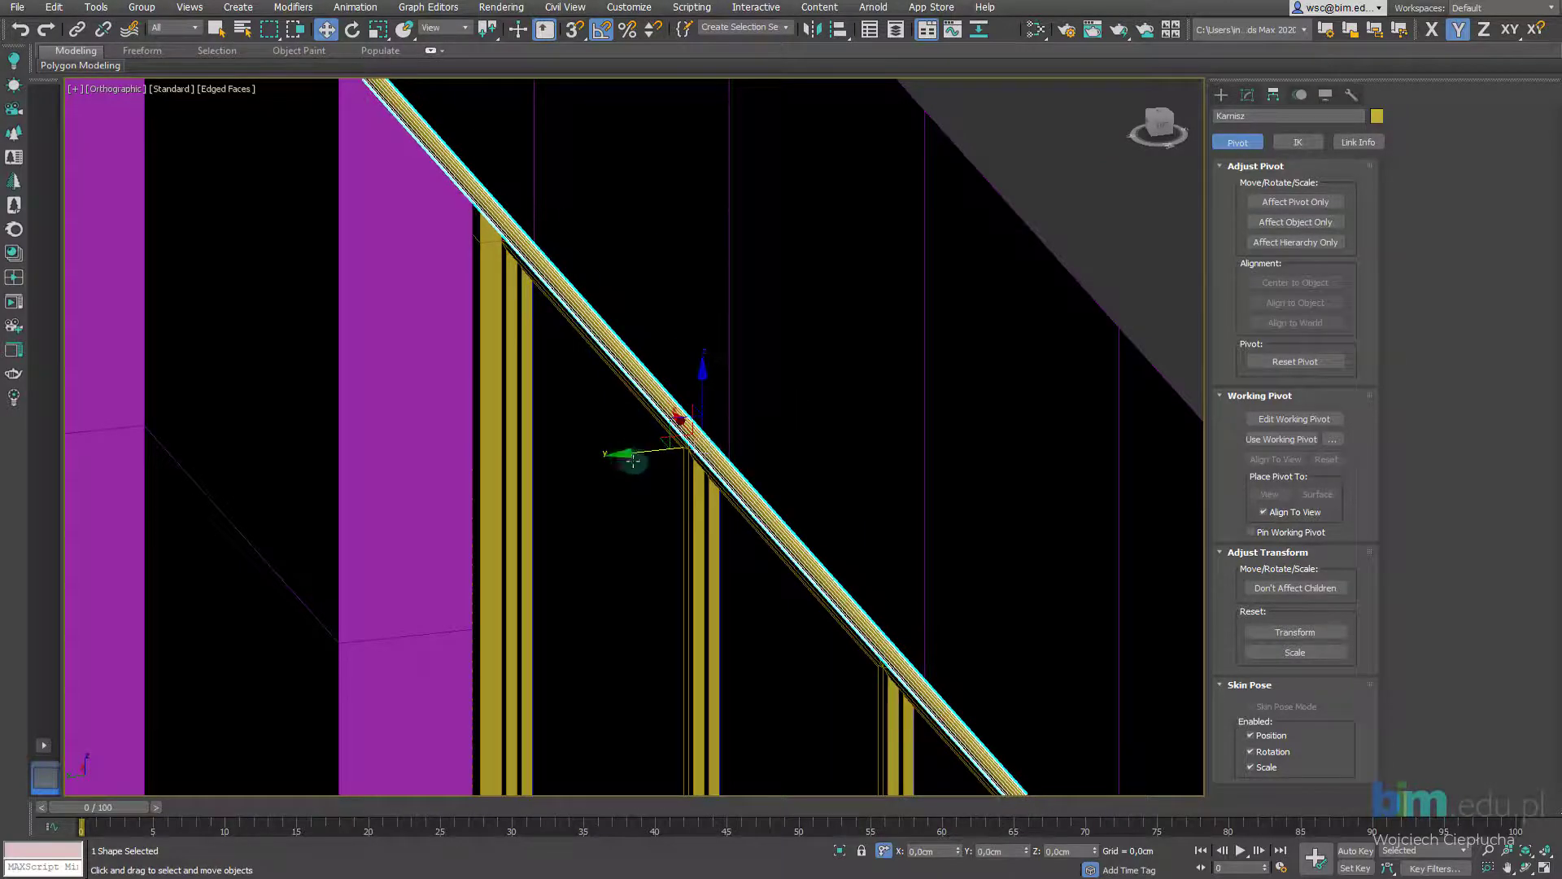
scroll(693, 454, "down", 2)
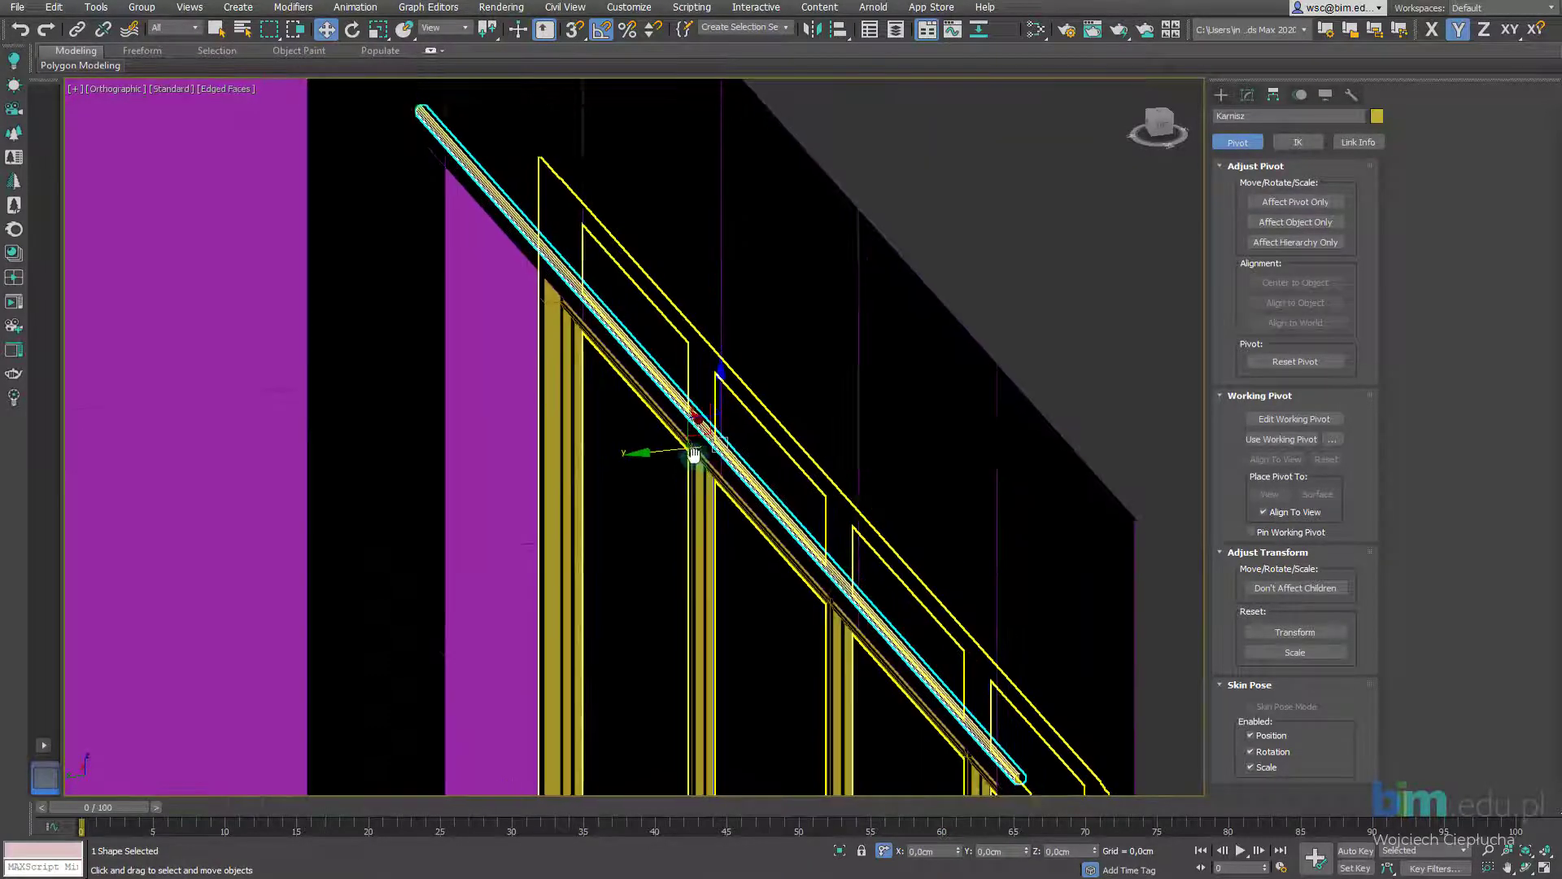
middle_click_drag(693, 454, 695, 437, "alt")
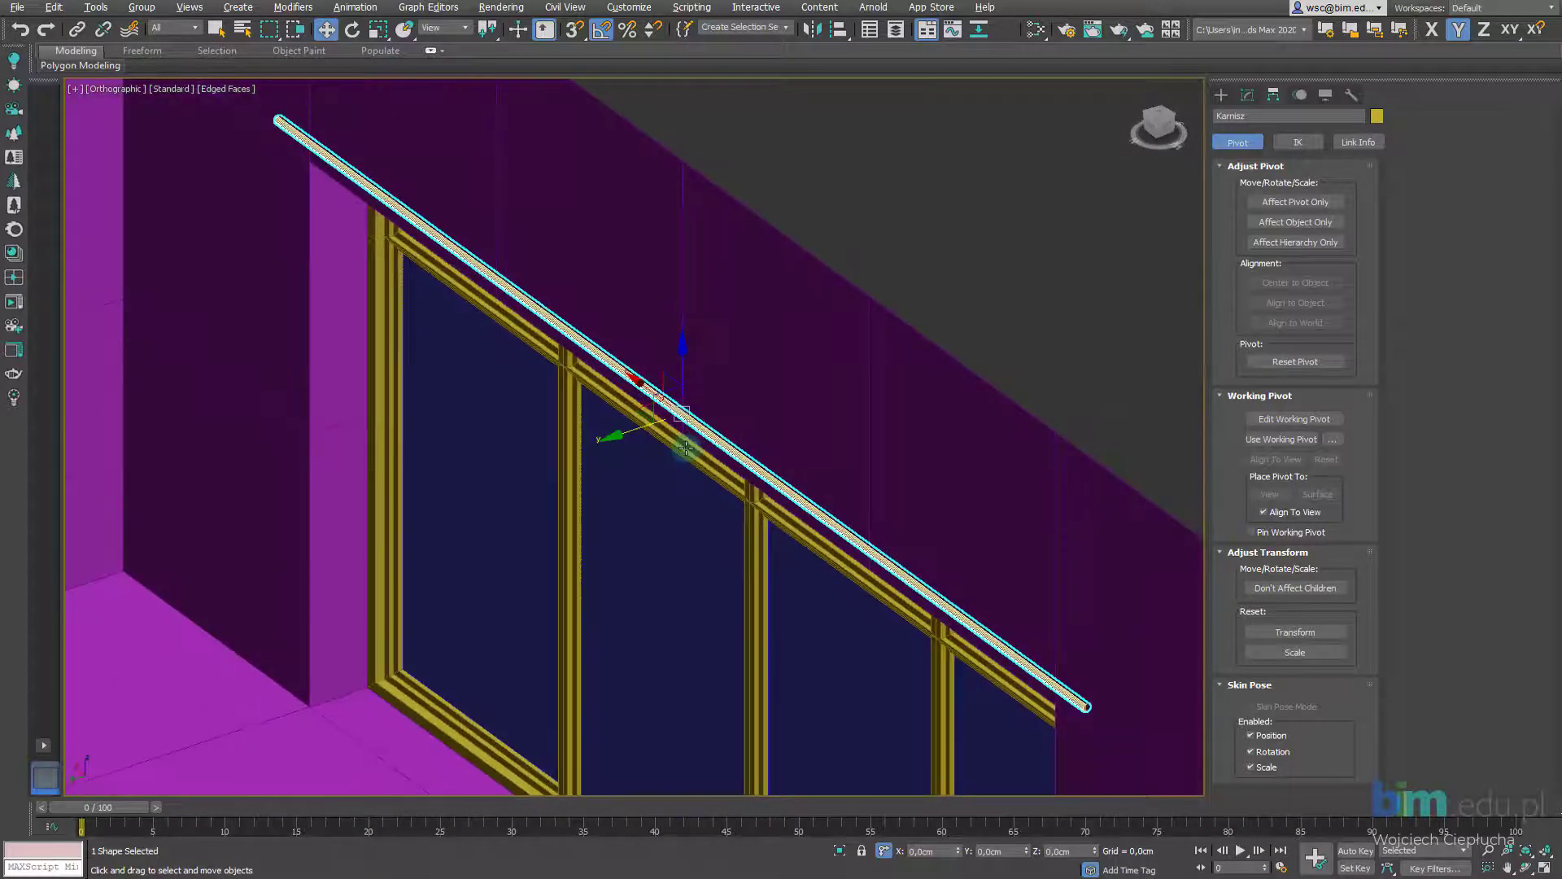
scroll(654, 437, "up", 4)
left_click_drag(644, 410, 612, 420)
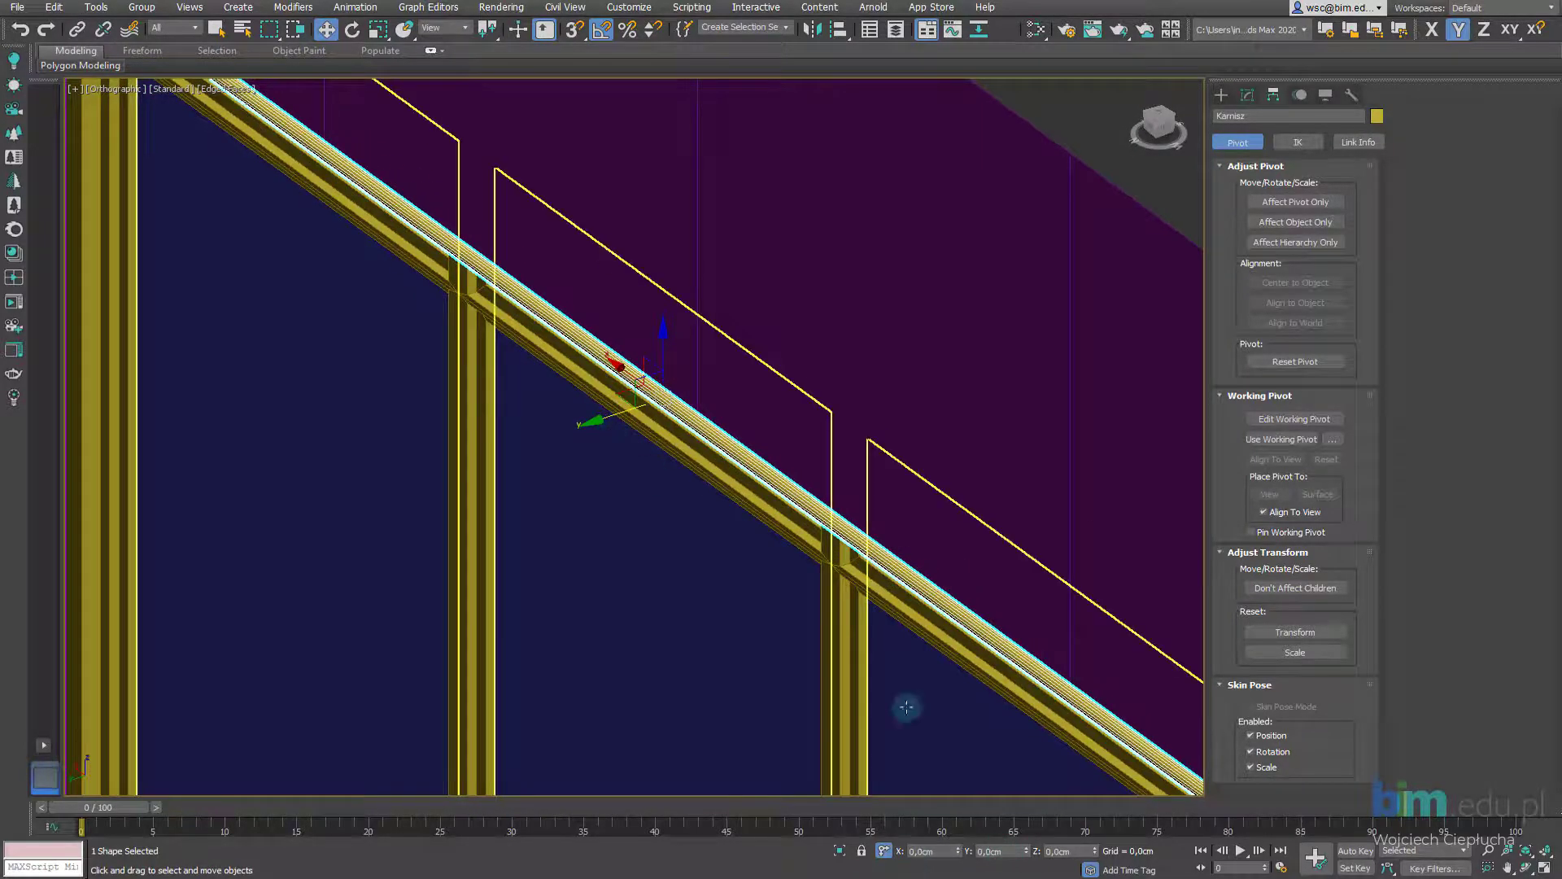
scroll(814, 570, "down", 2)
scroll(702, 419, "down", 3)
scroll(701, 415, "down", 2)
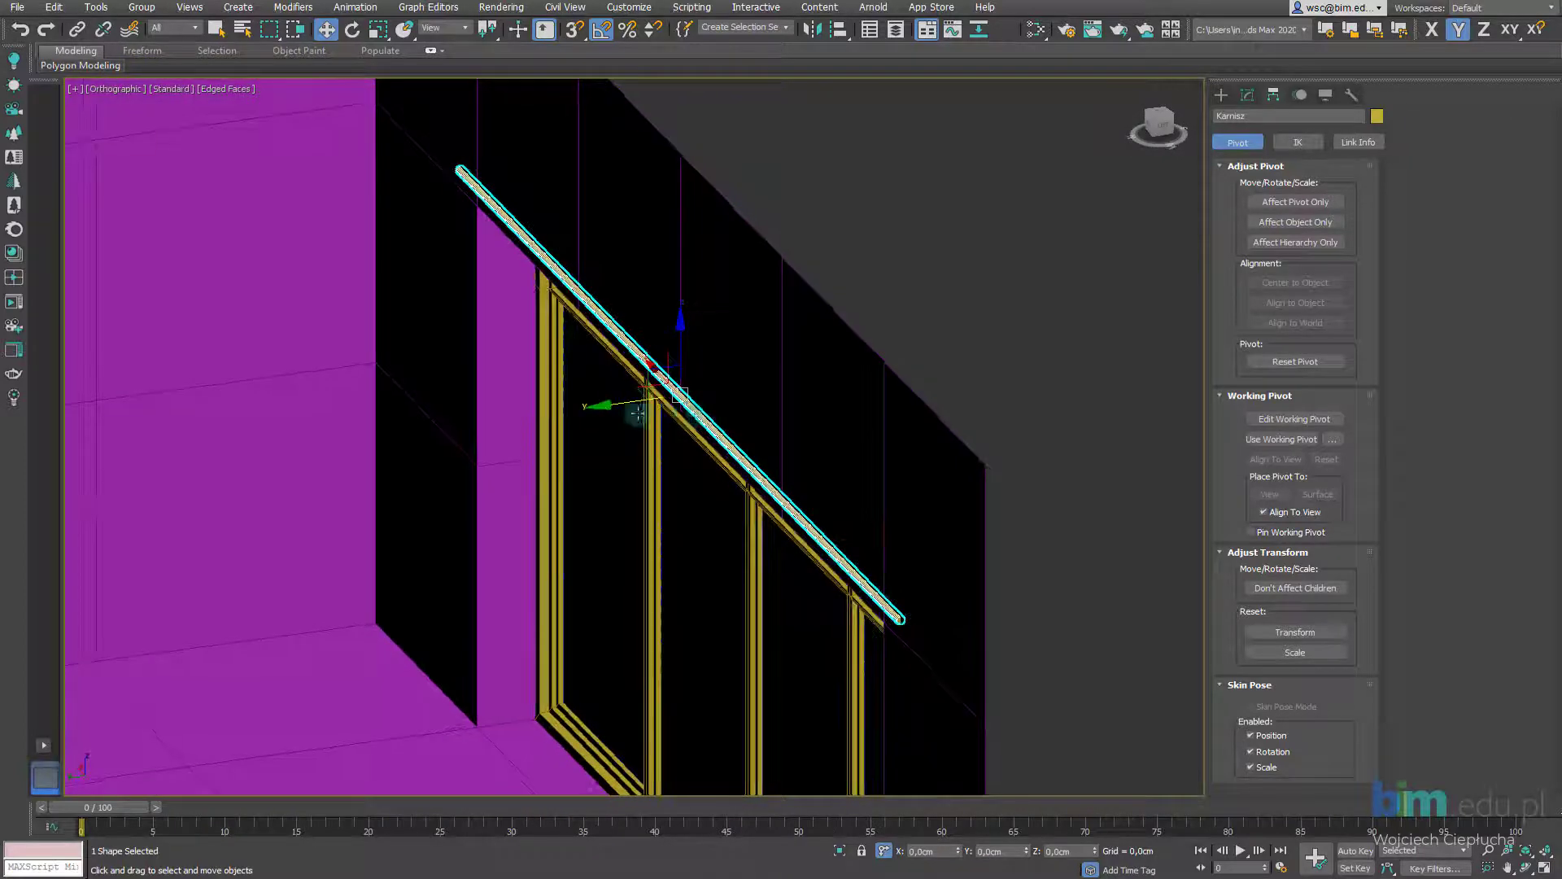
scroll(701, 415, "up", 3)
scroll(627, 404, "up", 1)
scroll(599, 426, "up", 1)
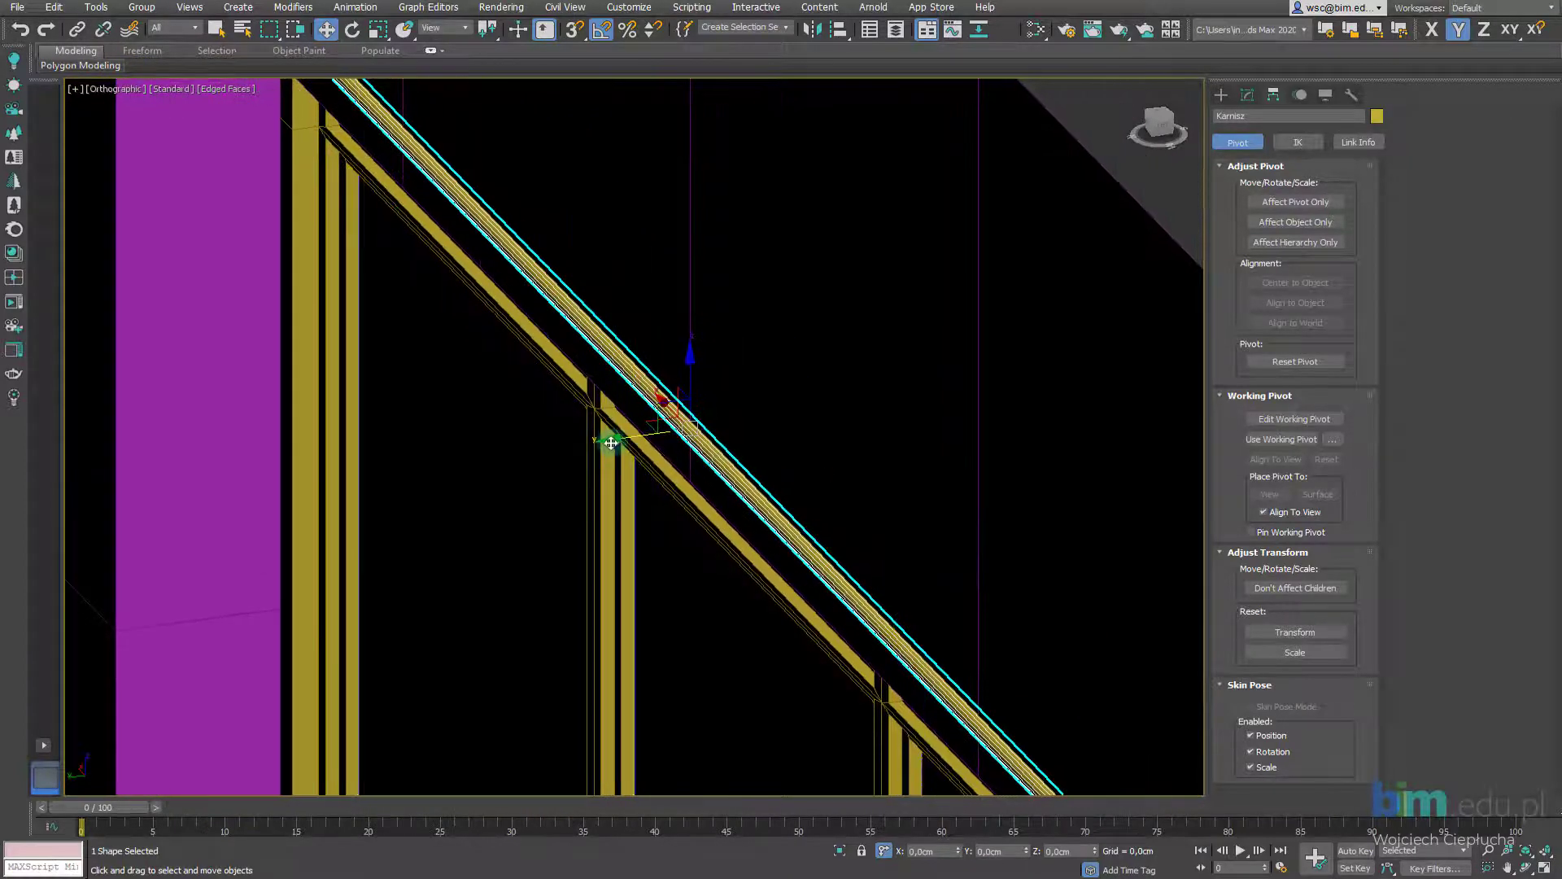
Nudge the rail about 4.3 cm along Y, just clear of the window frame
left_click_drag(611, 442, 586, 442)
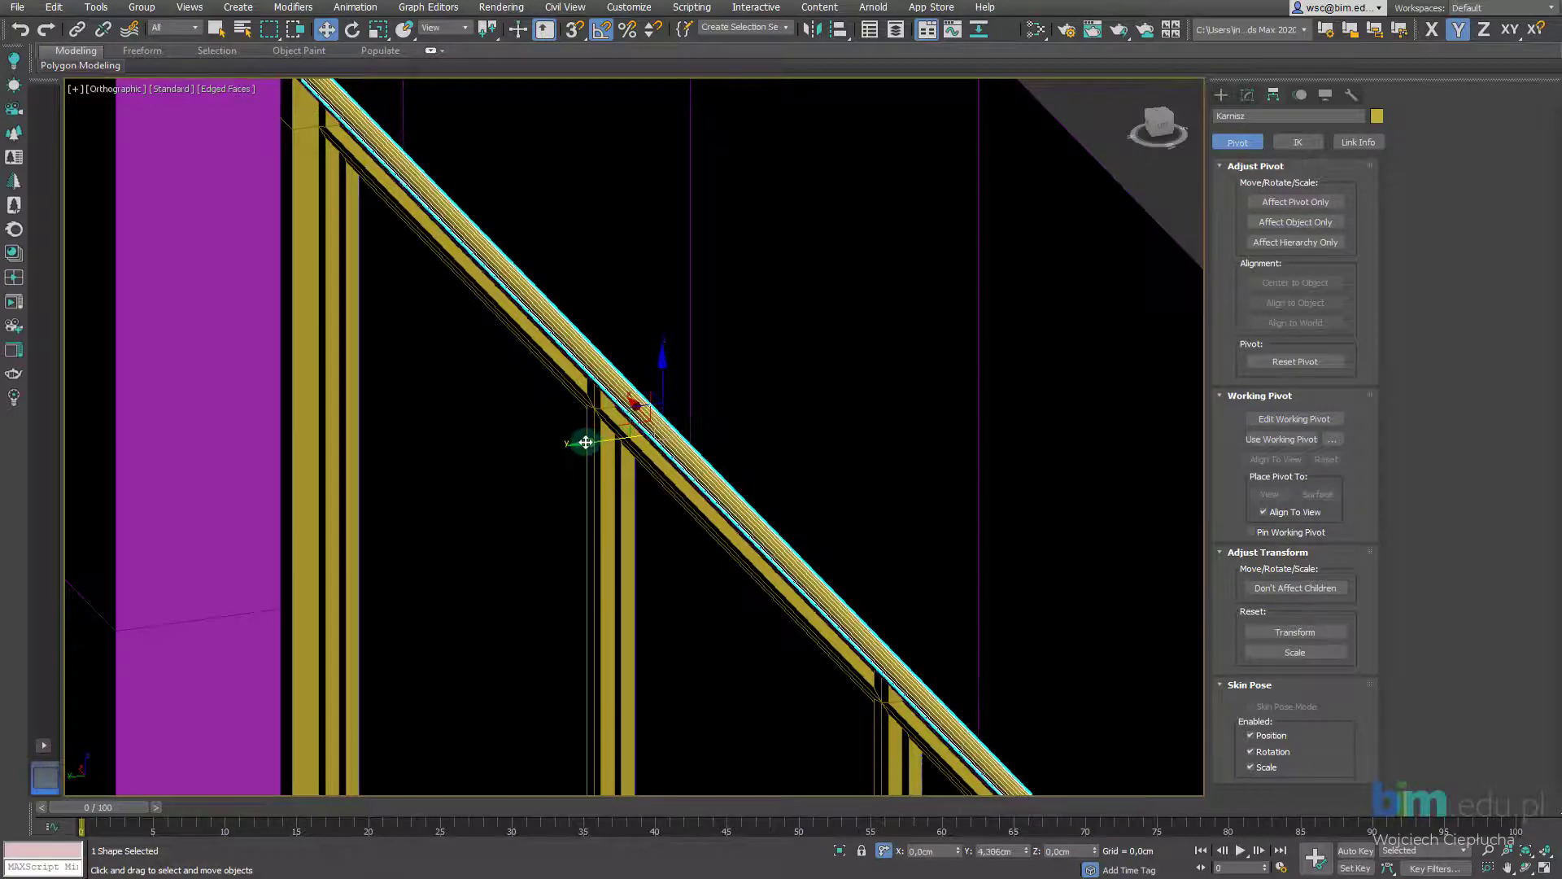
left_click_drag(586, 442, 583, 444)
scroll(593, 447, "down", 3)
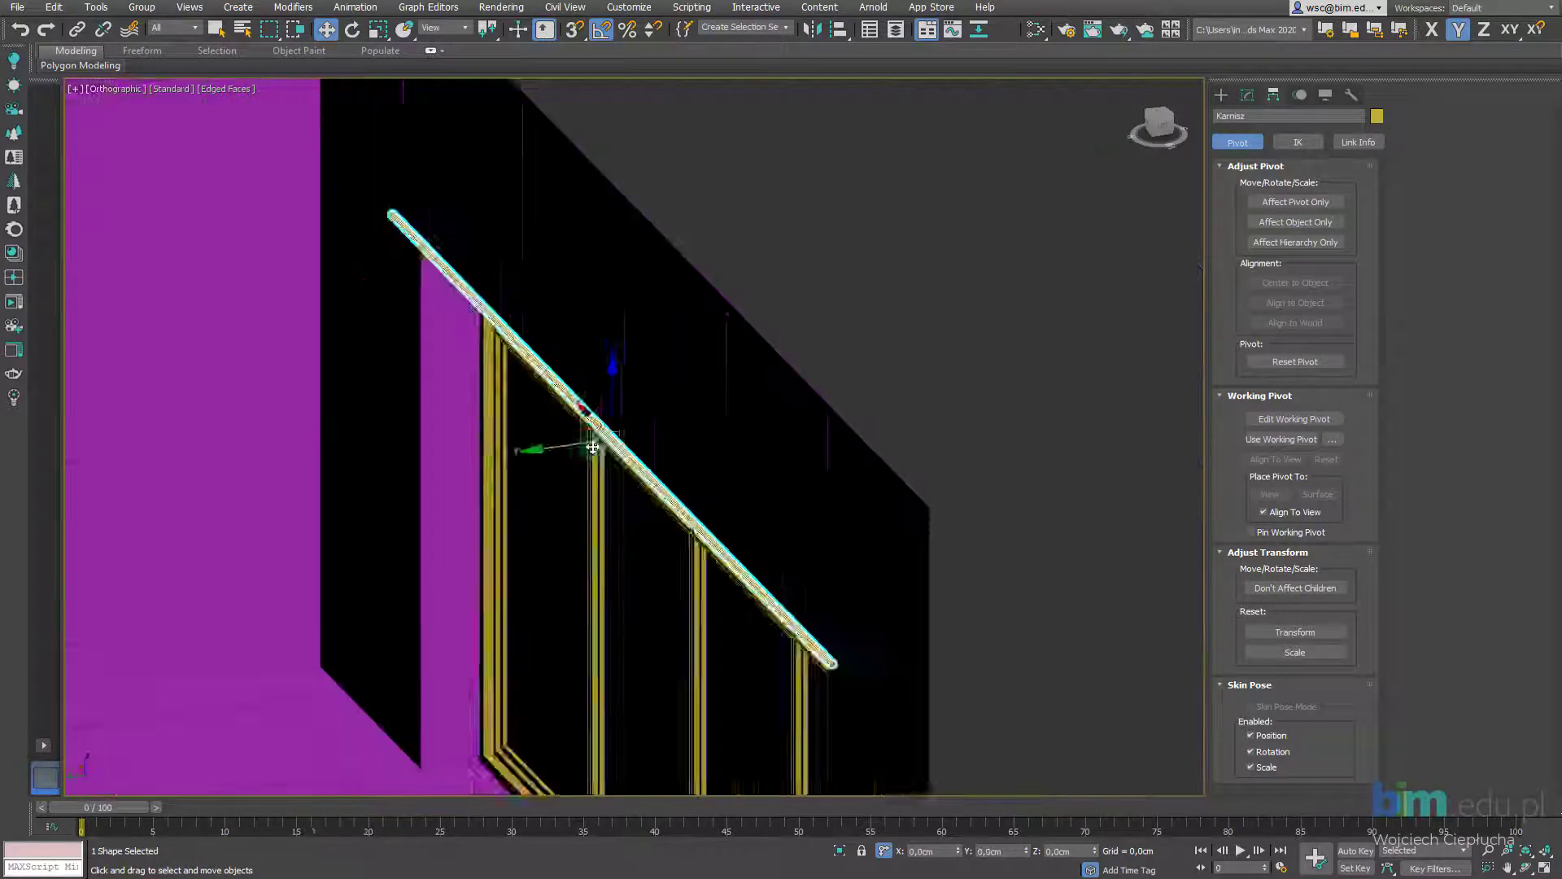
mouse_move(593, 447)
middle_mouse_down("alt")
mouse_move(663, 425)
mouse_move(694, 464)
mouse_move(792, 471)
mouse_move(498, 524)
middle_mouse_up("alt")
Orbit and zoom around the room to inspect the rail against the windows
scroll(390, 530, "up", 4)
scroll(394, 530, "up", 2)
scroll(394, 529, "up", 2)
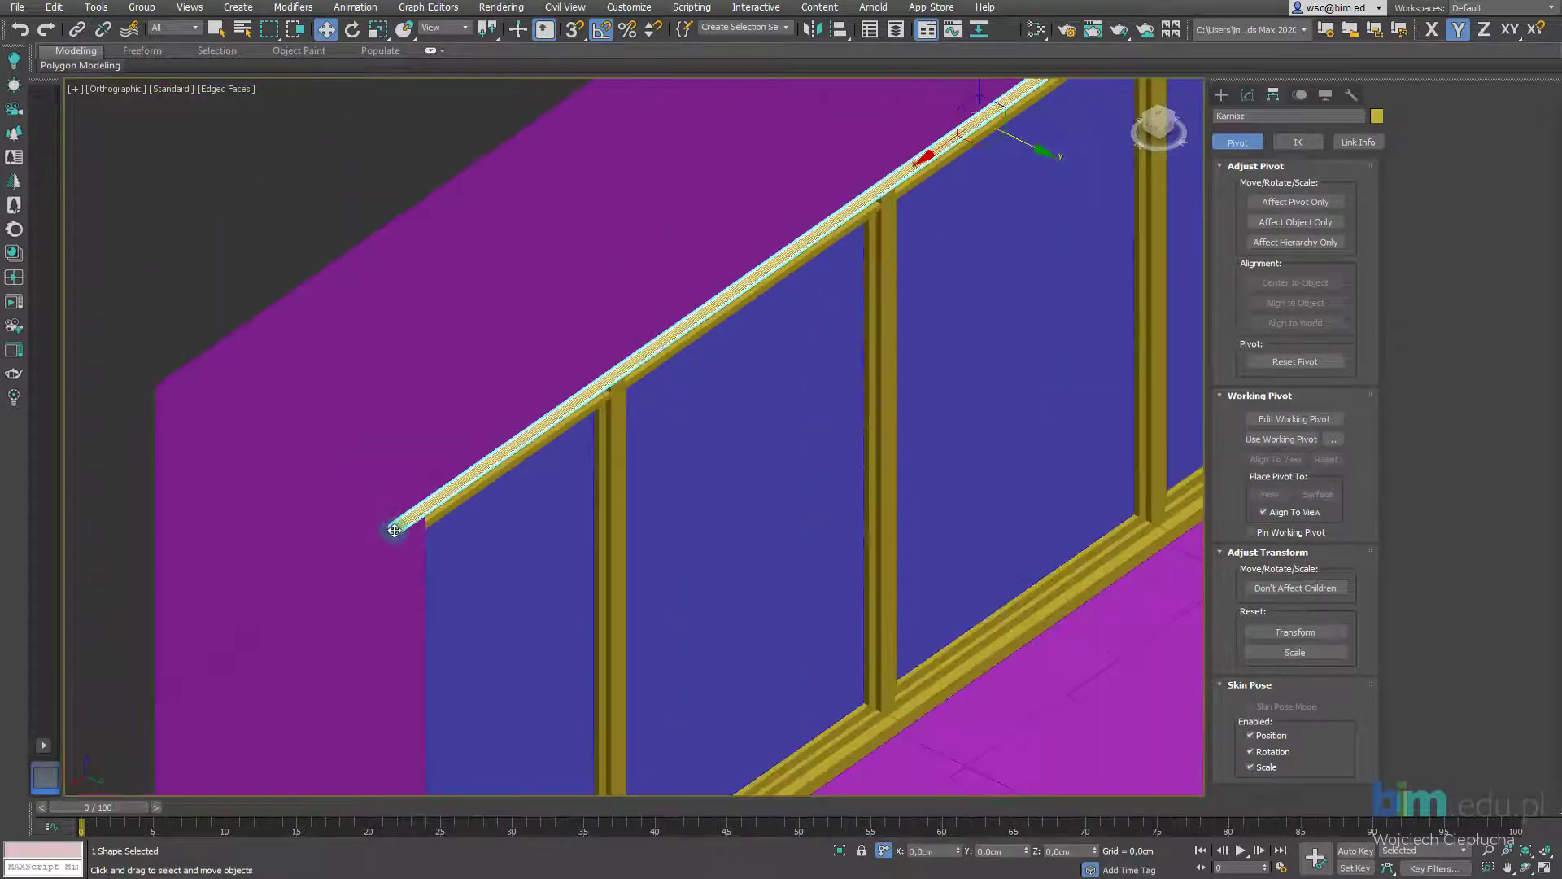
scroll(394, 529, "down", 2)
scroll(541, 565, "down", 3)
scroll(809, 209, "up", 4)
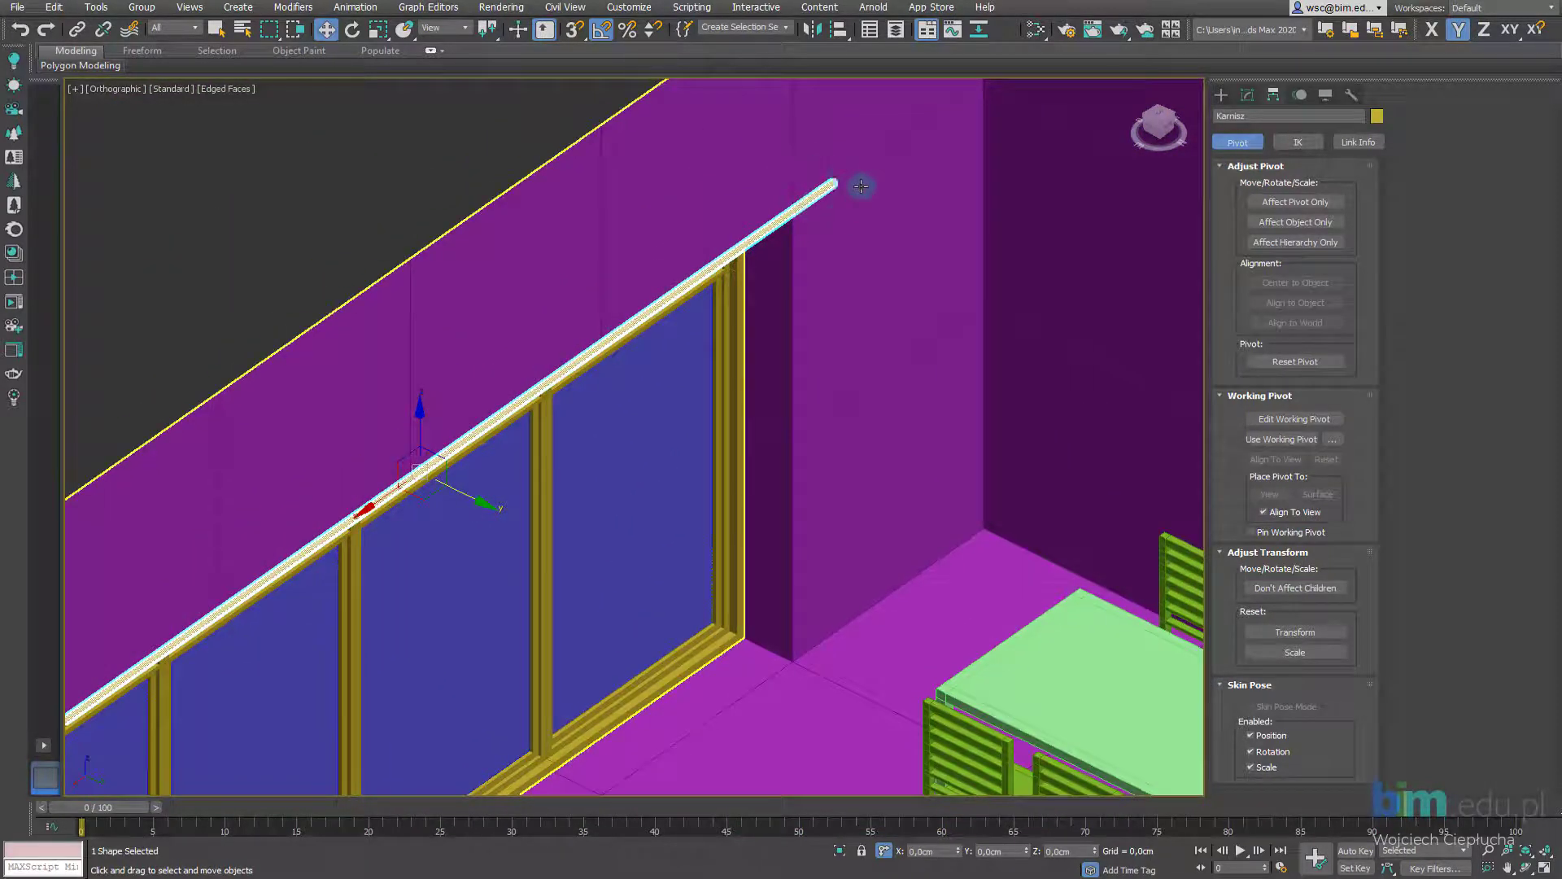
middle_click_drag(461, 510, 649, 377, "alt")
scroll(576, 338, "down", 2)
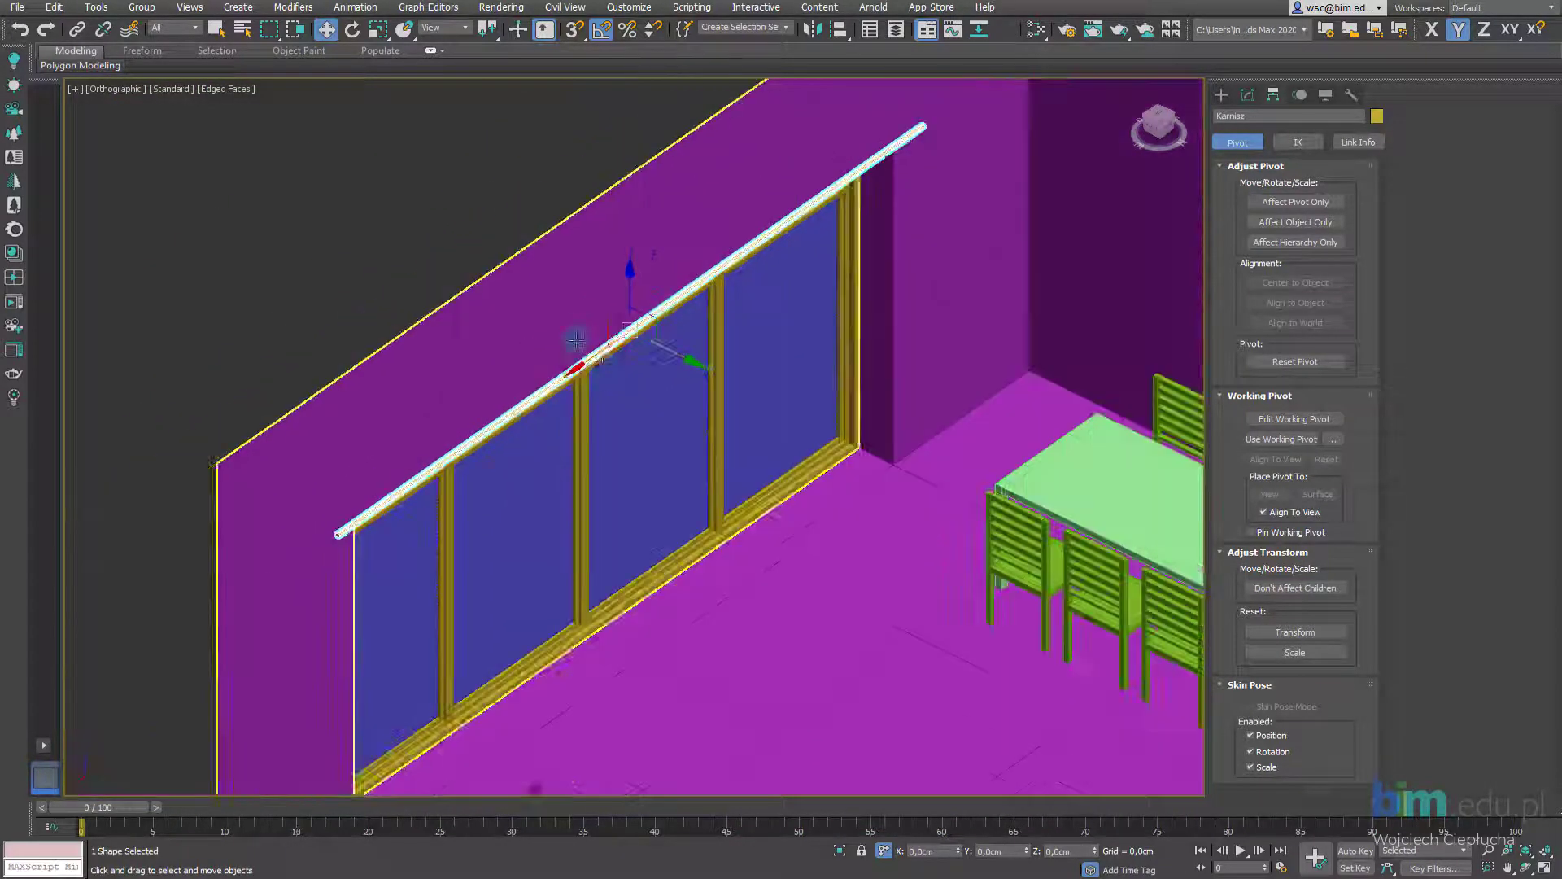
mouse_move(576, 338)
middle_mouse_down("alt")
mouse_move(529, 358)
mouse_move(488, 419)
middle_mouse_up("alt")
scroll(549, 378, "up", 2)
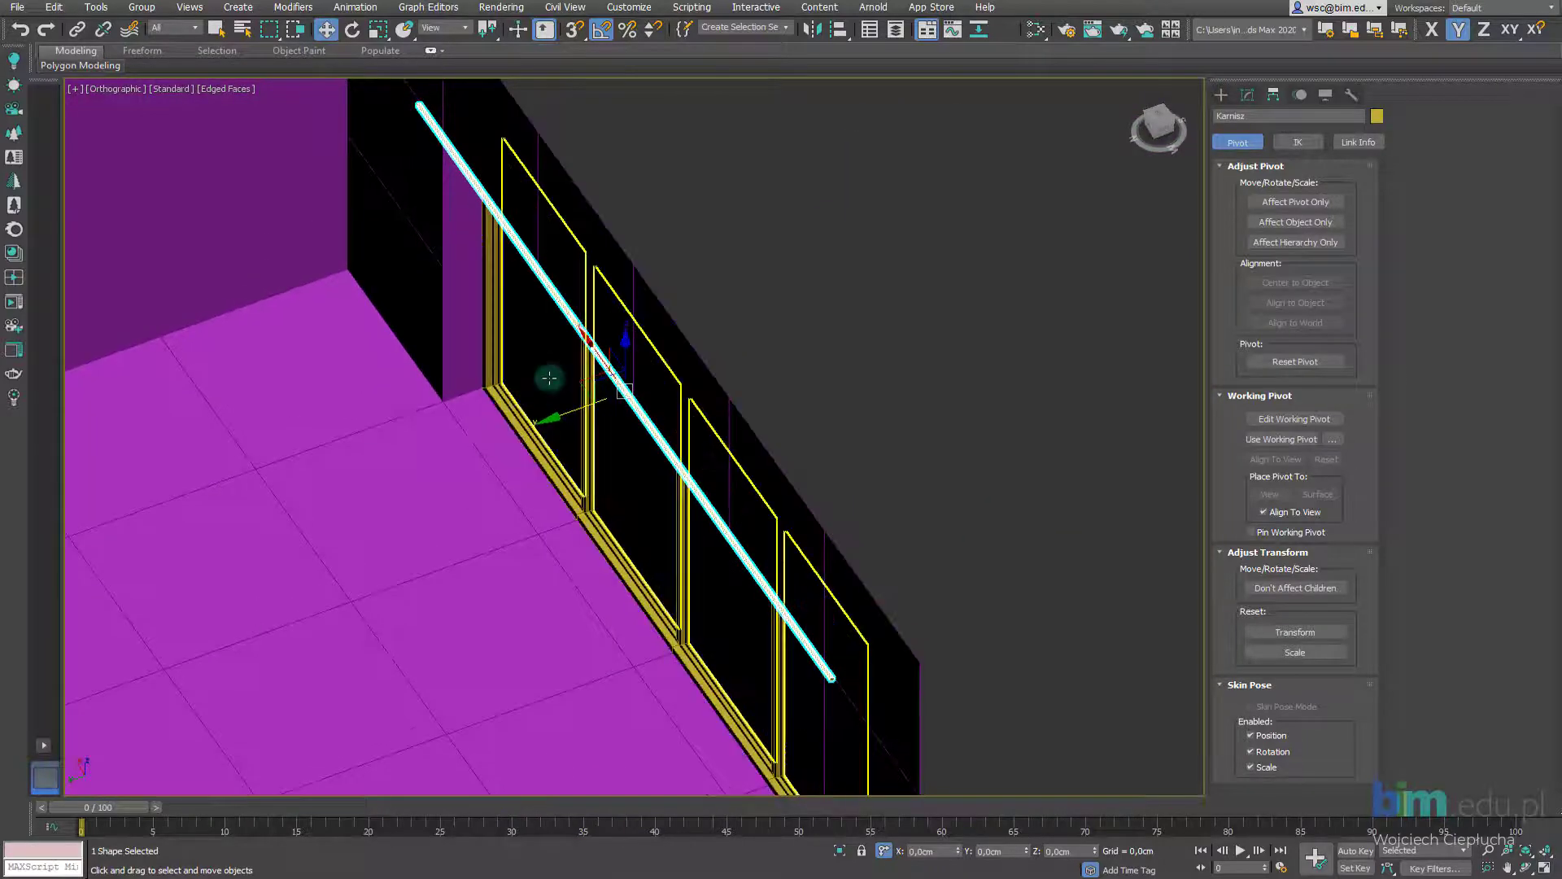
Isolate the Karnisz rail and view it from Top, framed and centred
key("alt+q")
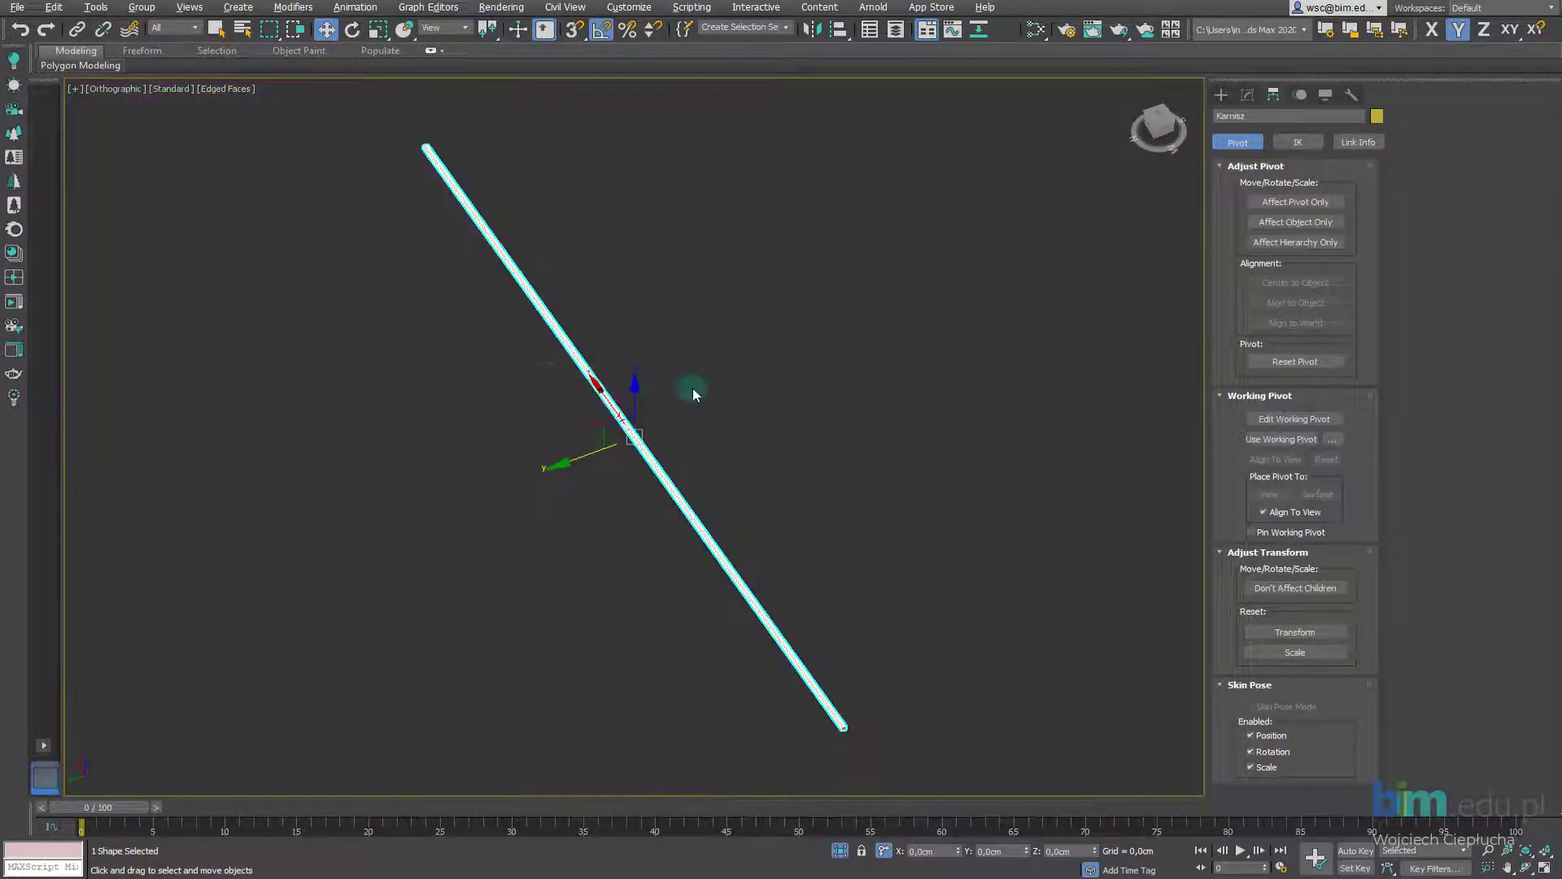
scroll(700, 384, "down", 2)
key("t")
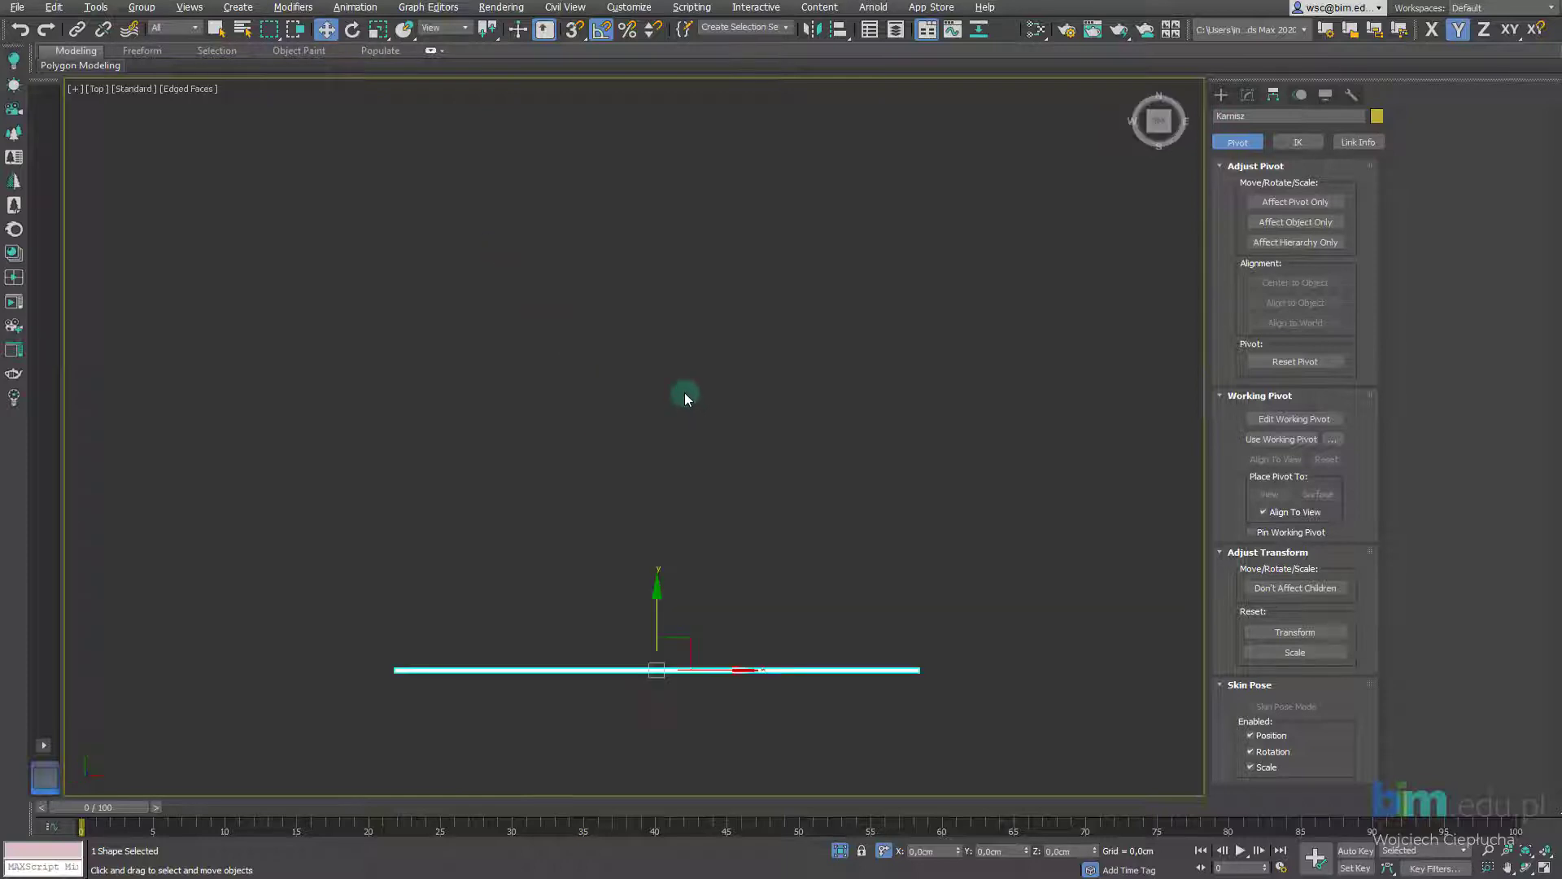
key("z")
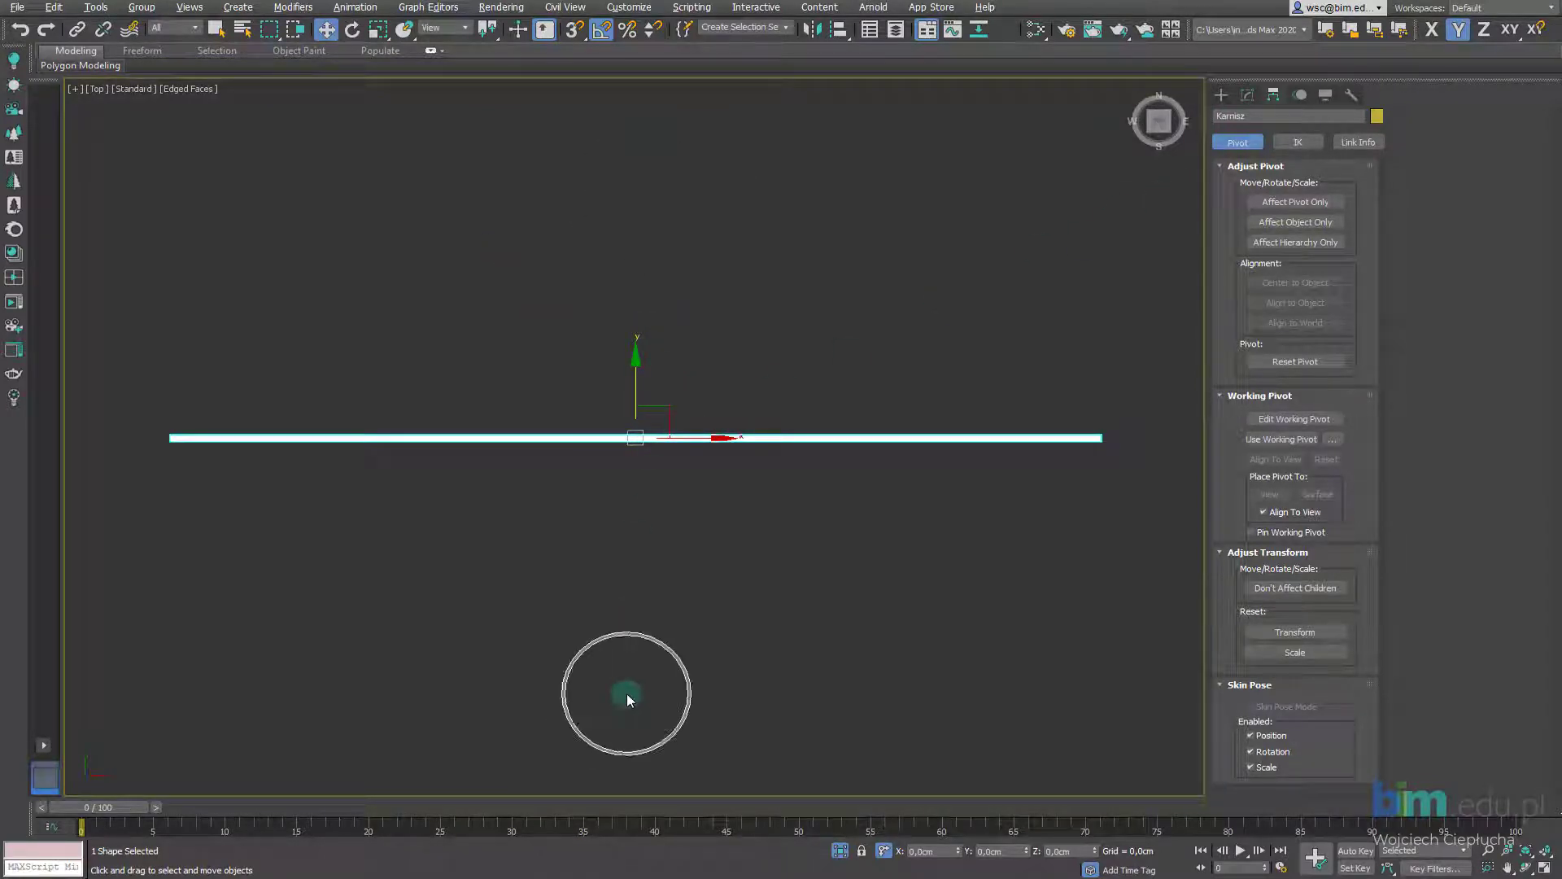
middle_click_drag(578, 519, 609, 533)
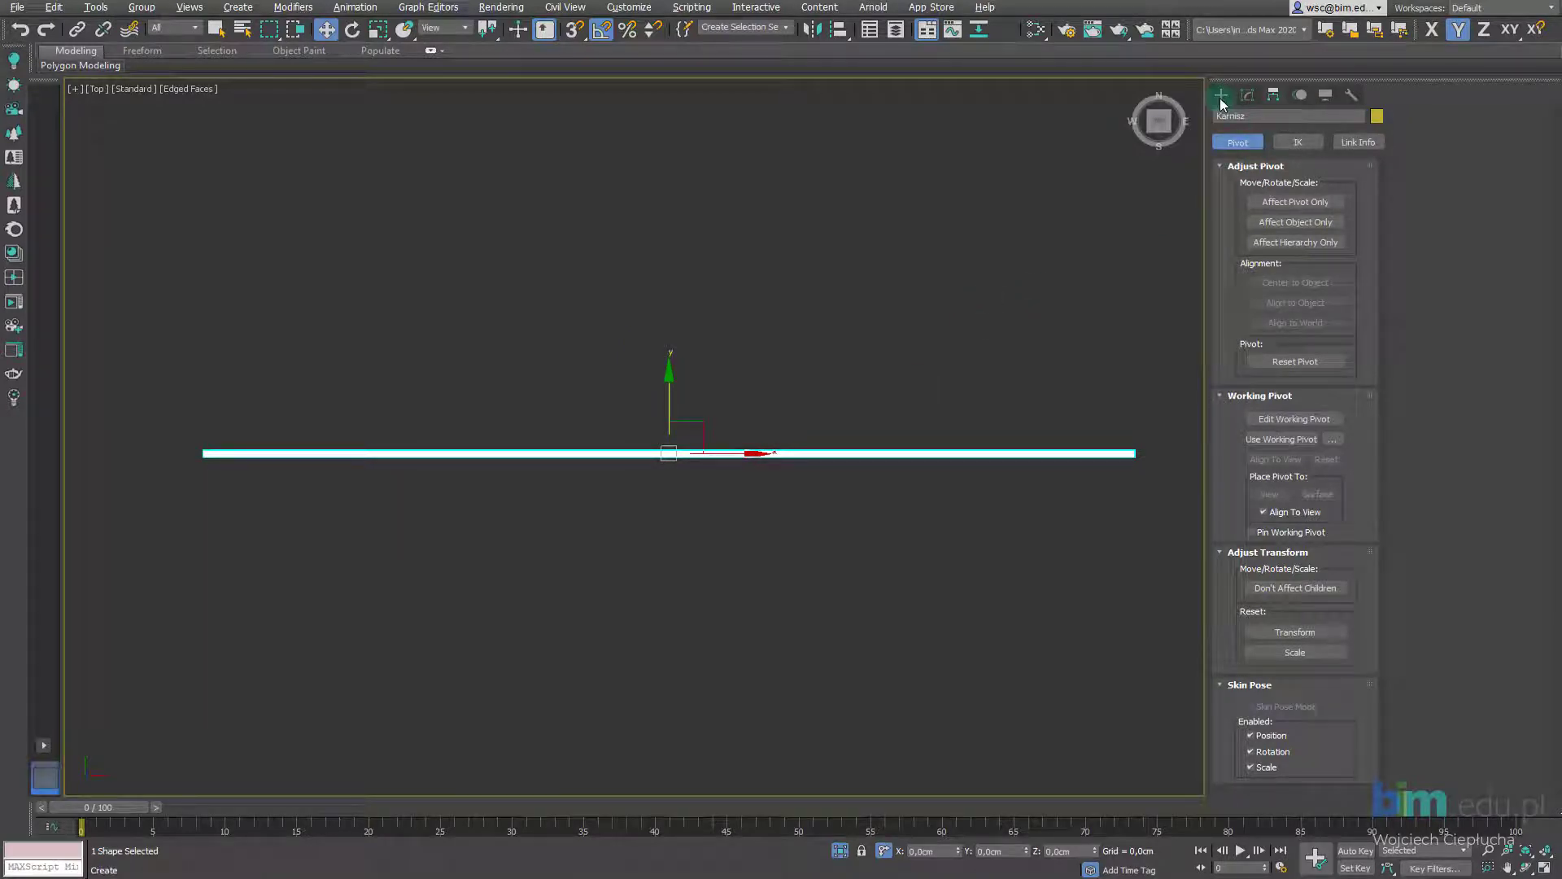
At Segment level, disable Enable In Viewport and begin Create Line inside the rail spline
left_click(1248, 96)
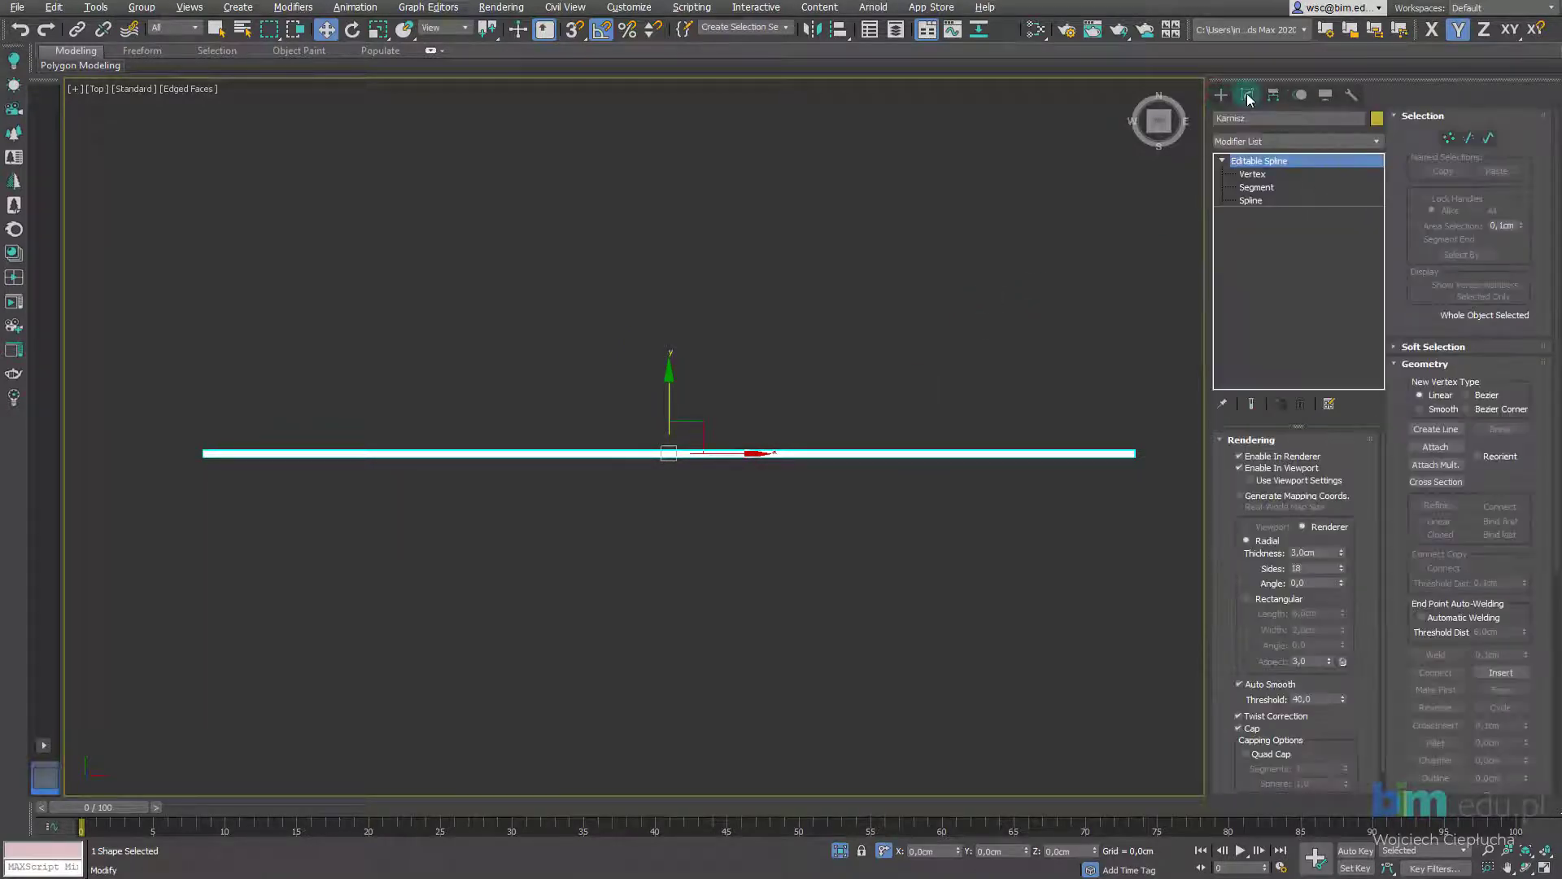
left_click(1265, 188)
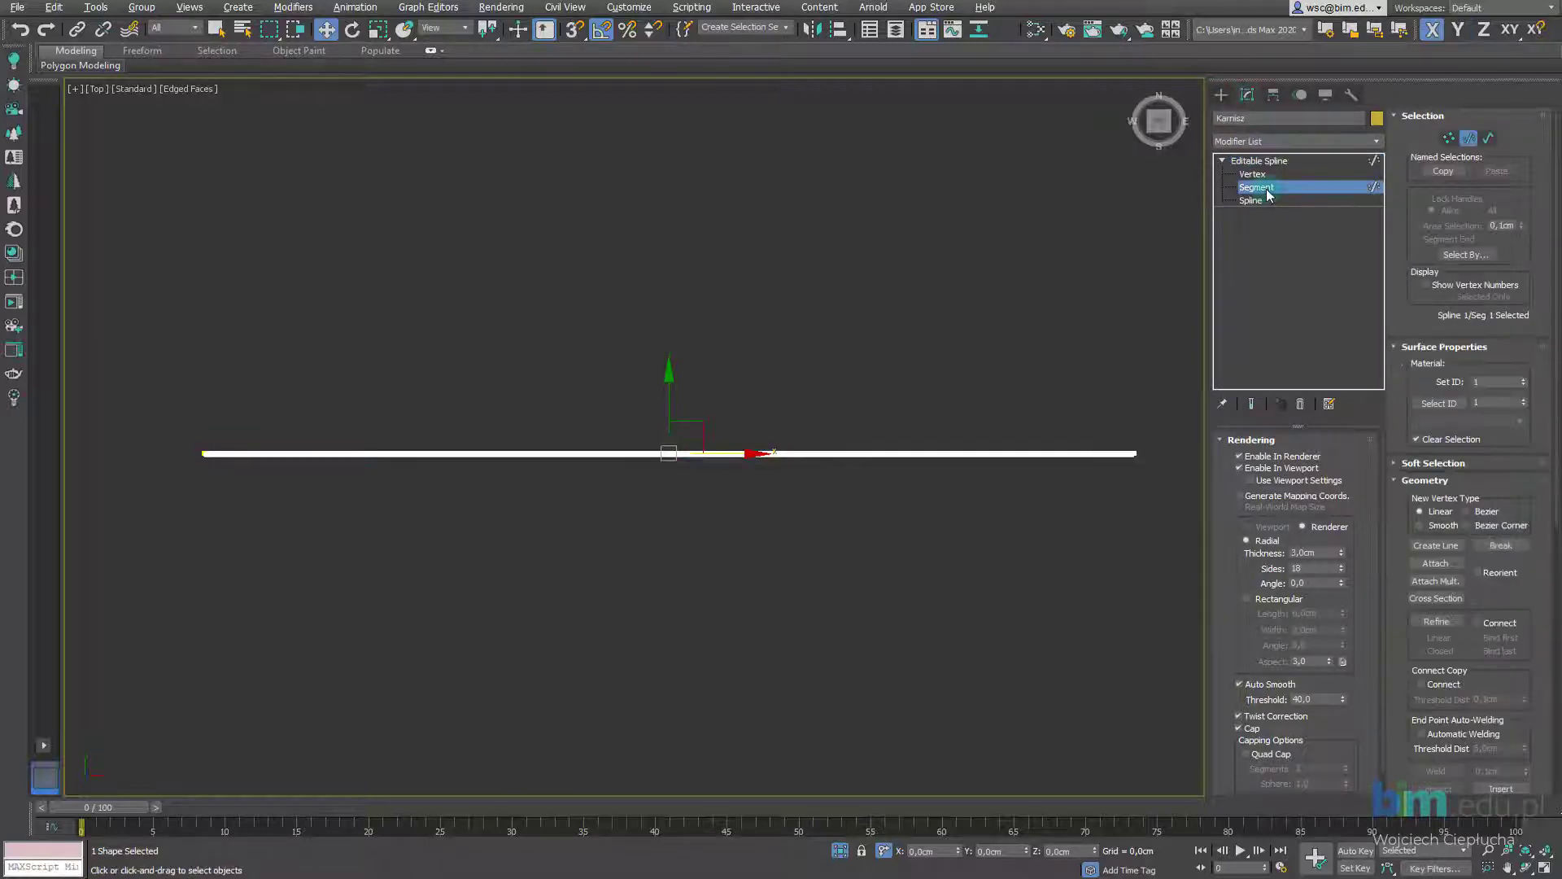
left_click(1240, 468)
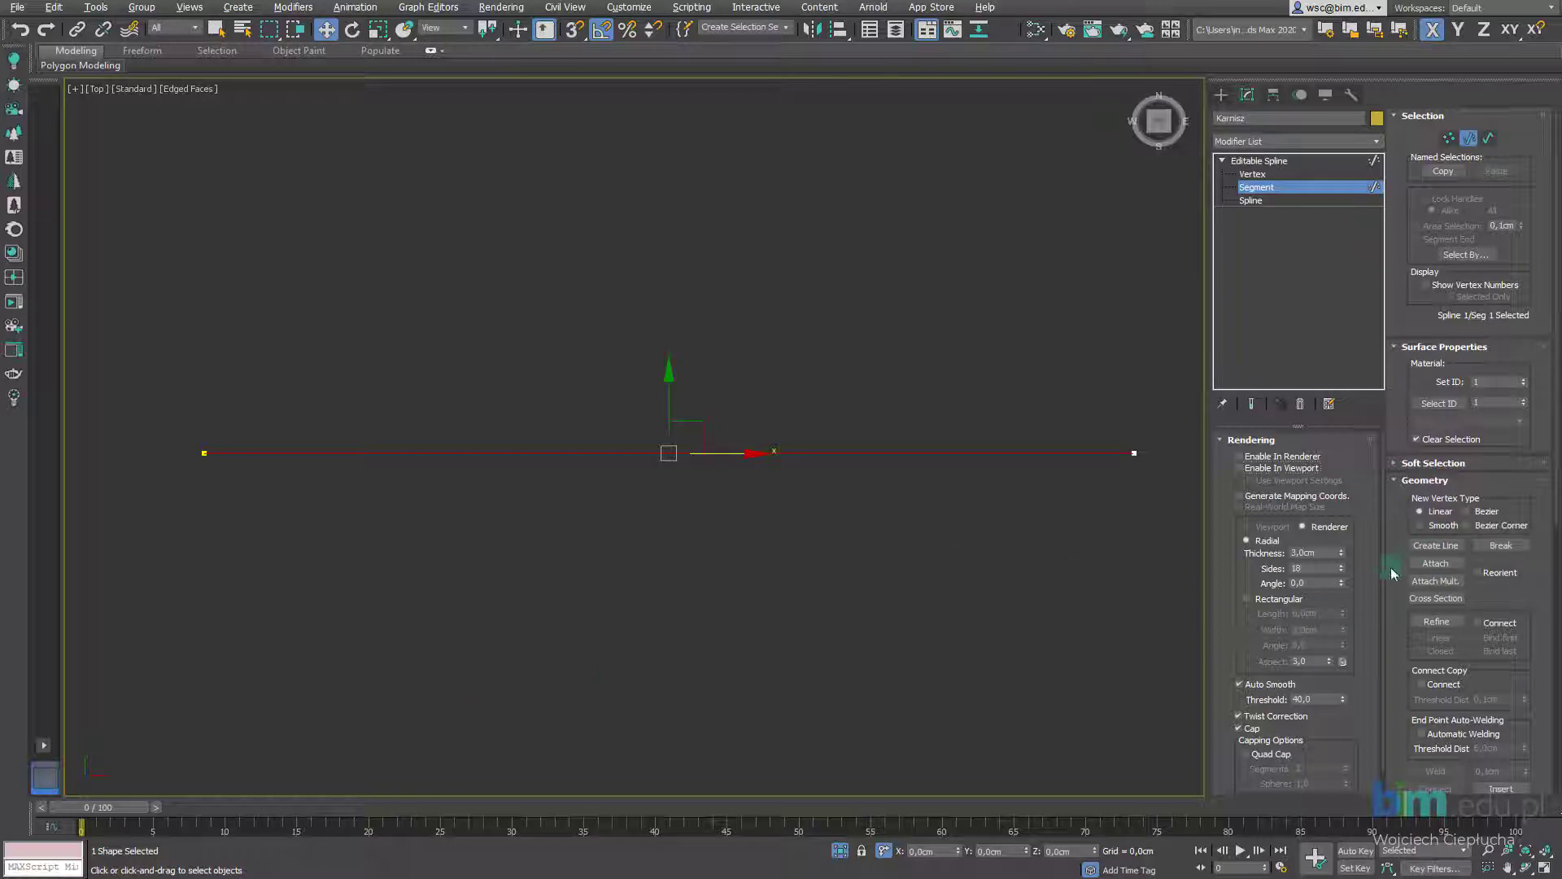
left_click(1426, 550)
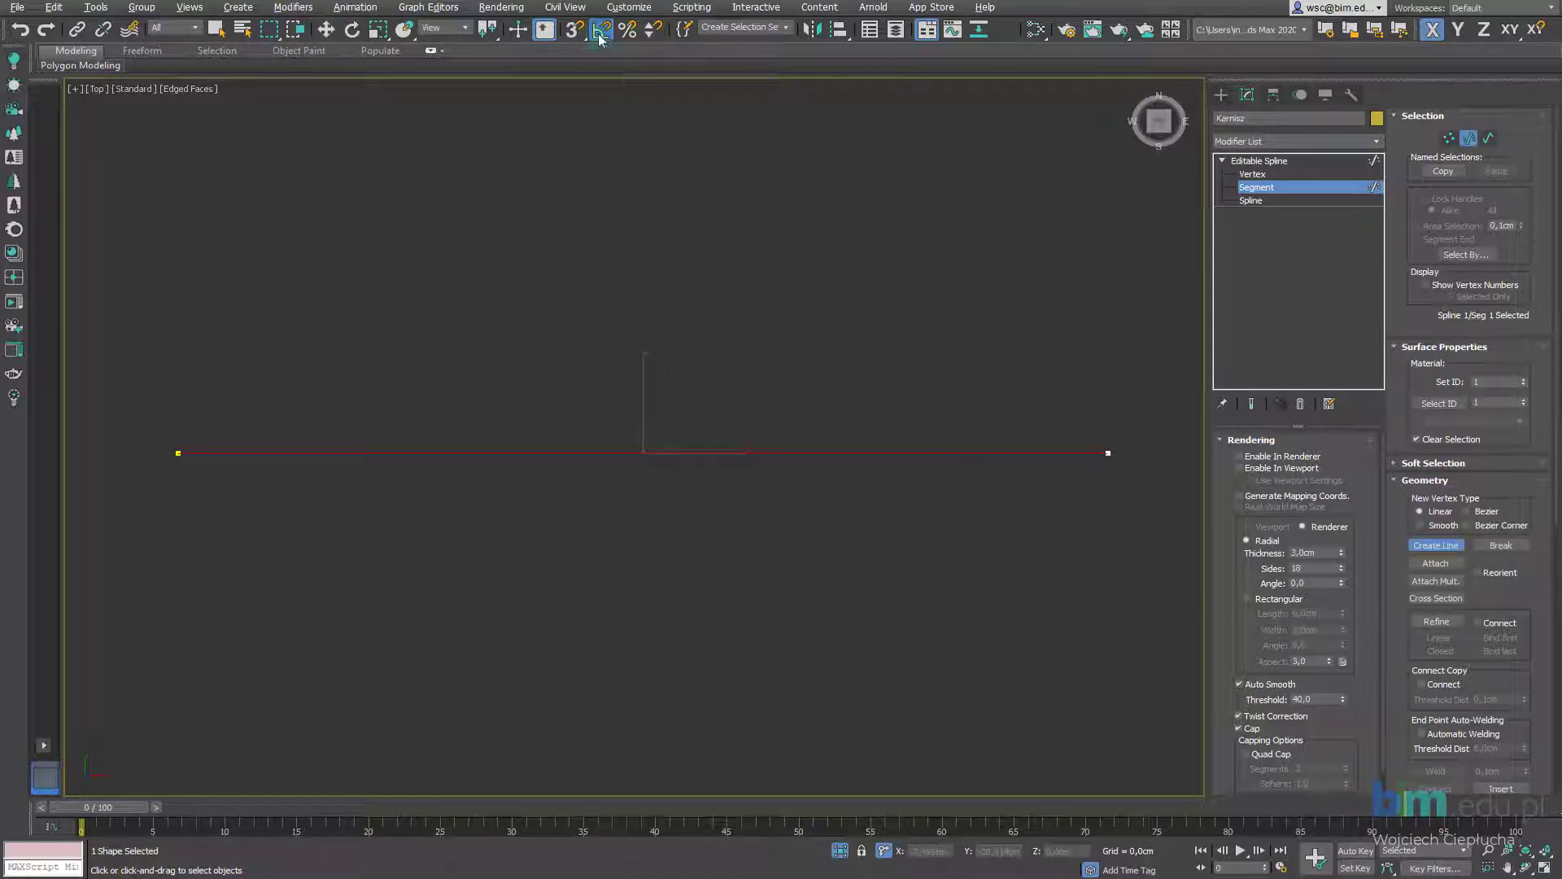
Enable Vertex/Endpoint snapping in Grid and Snap Settings and pan to the rail's right end
mouse_move(583, 37)
left_mouse_down()
mouse_move(580, 112)
mouse_move(581, 83)
left_mouse_up()
middle_click_drag(978, 304, 960, 303)
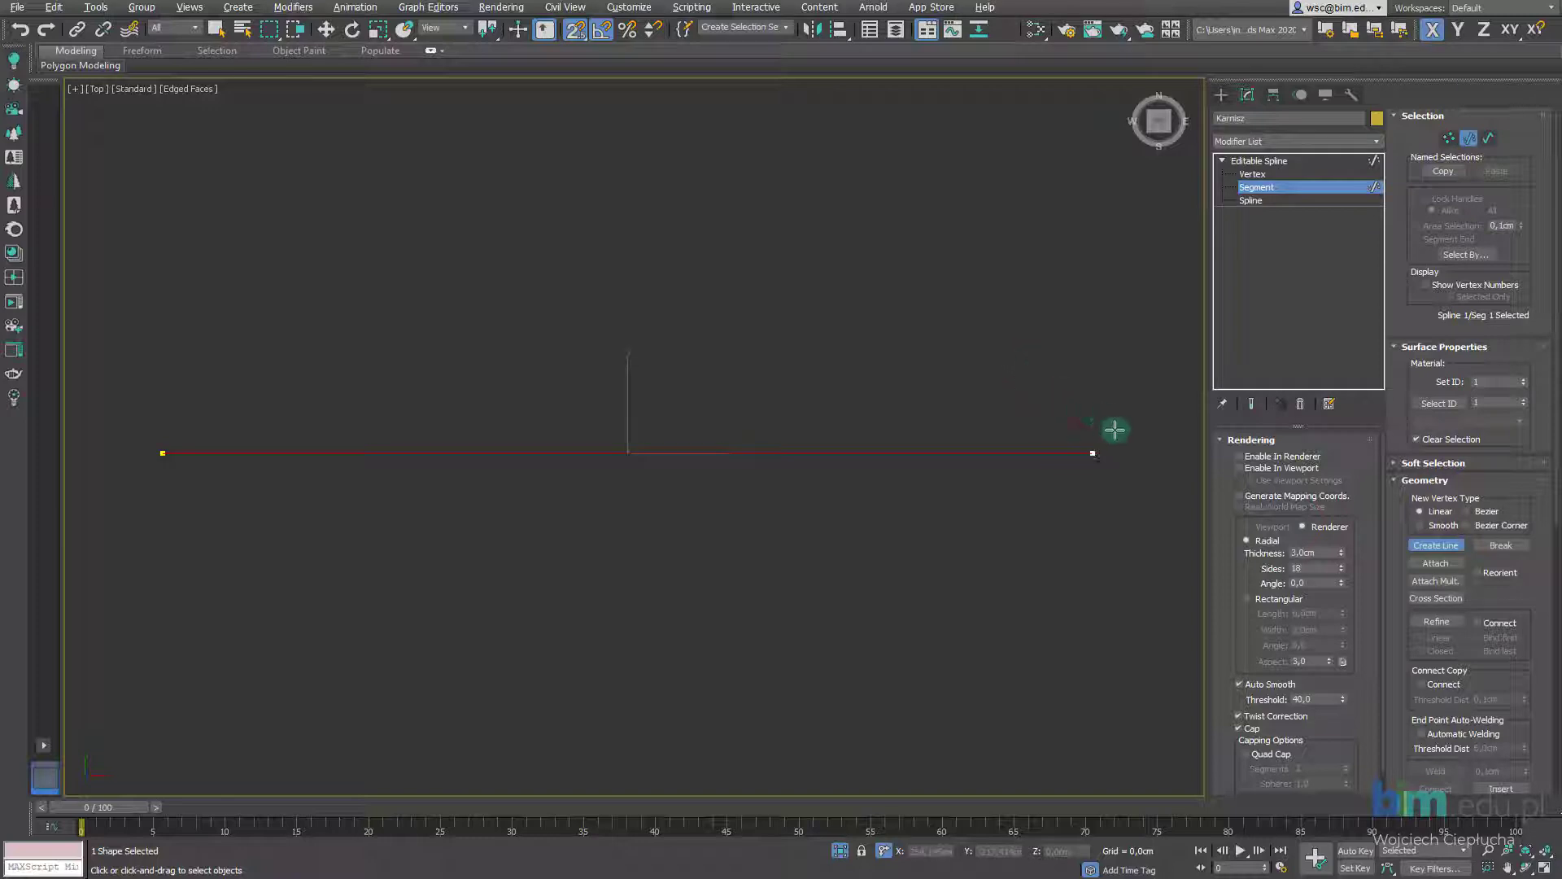
scroll(1131, 435, "up", 3)
right_click(576, 31)
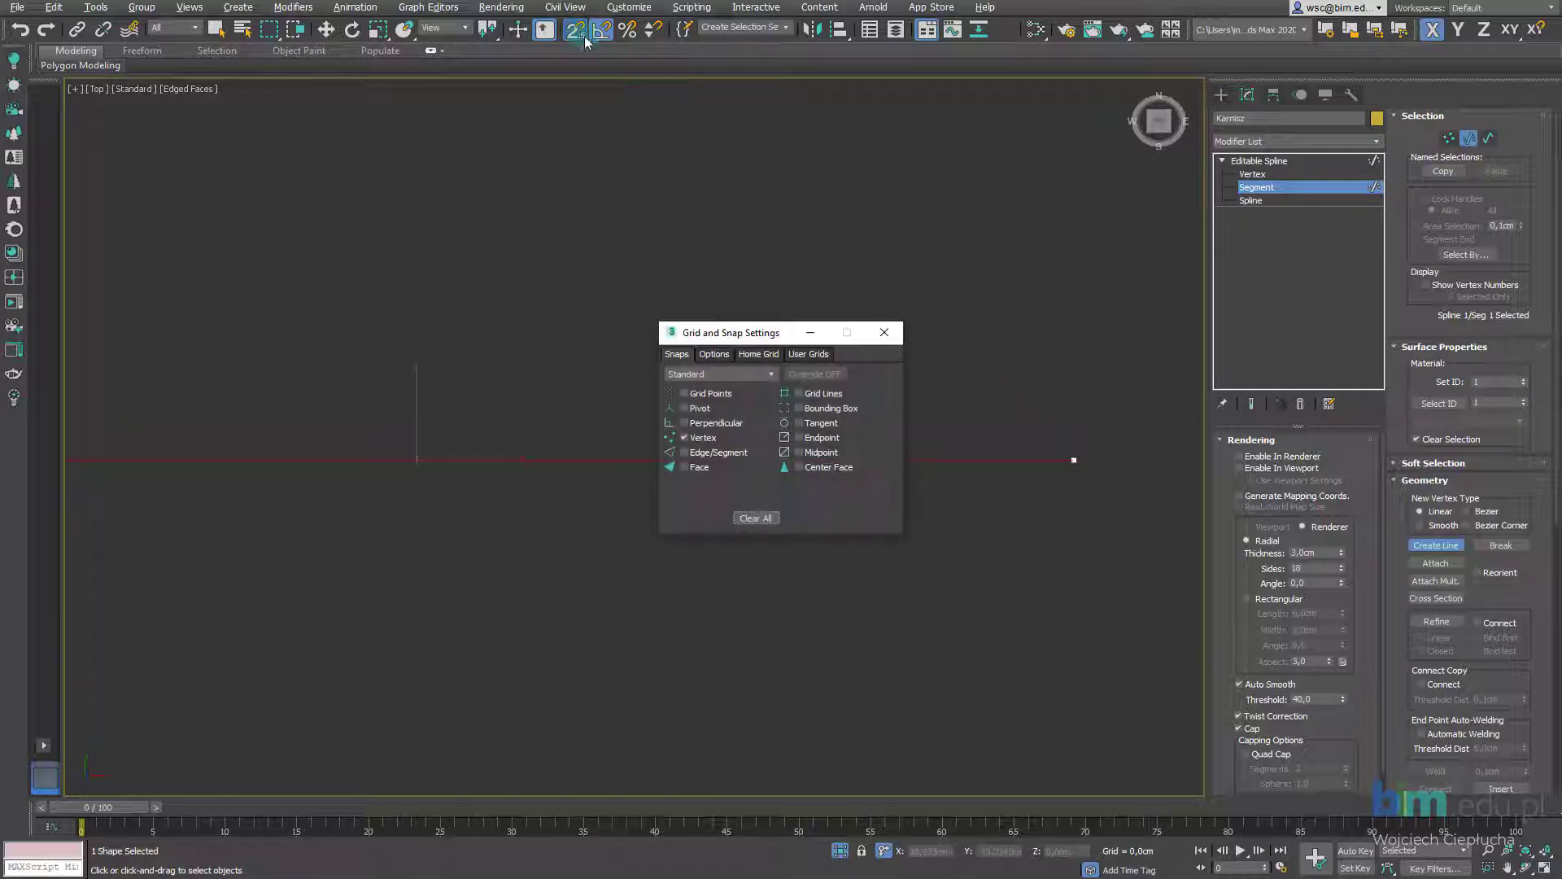
left_click(684, 453)
left_click(884, 332)
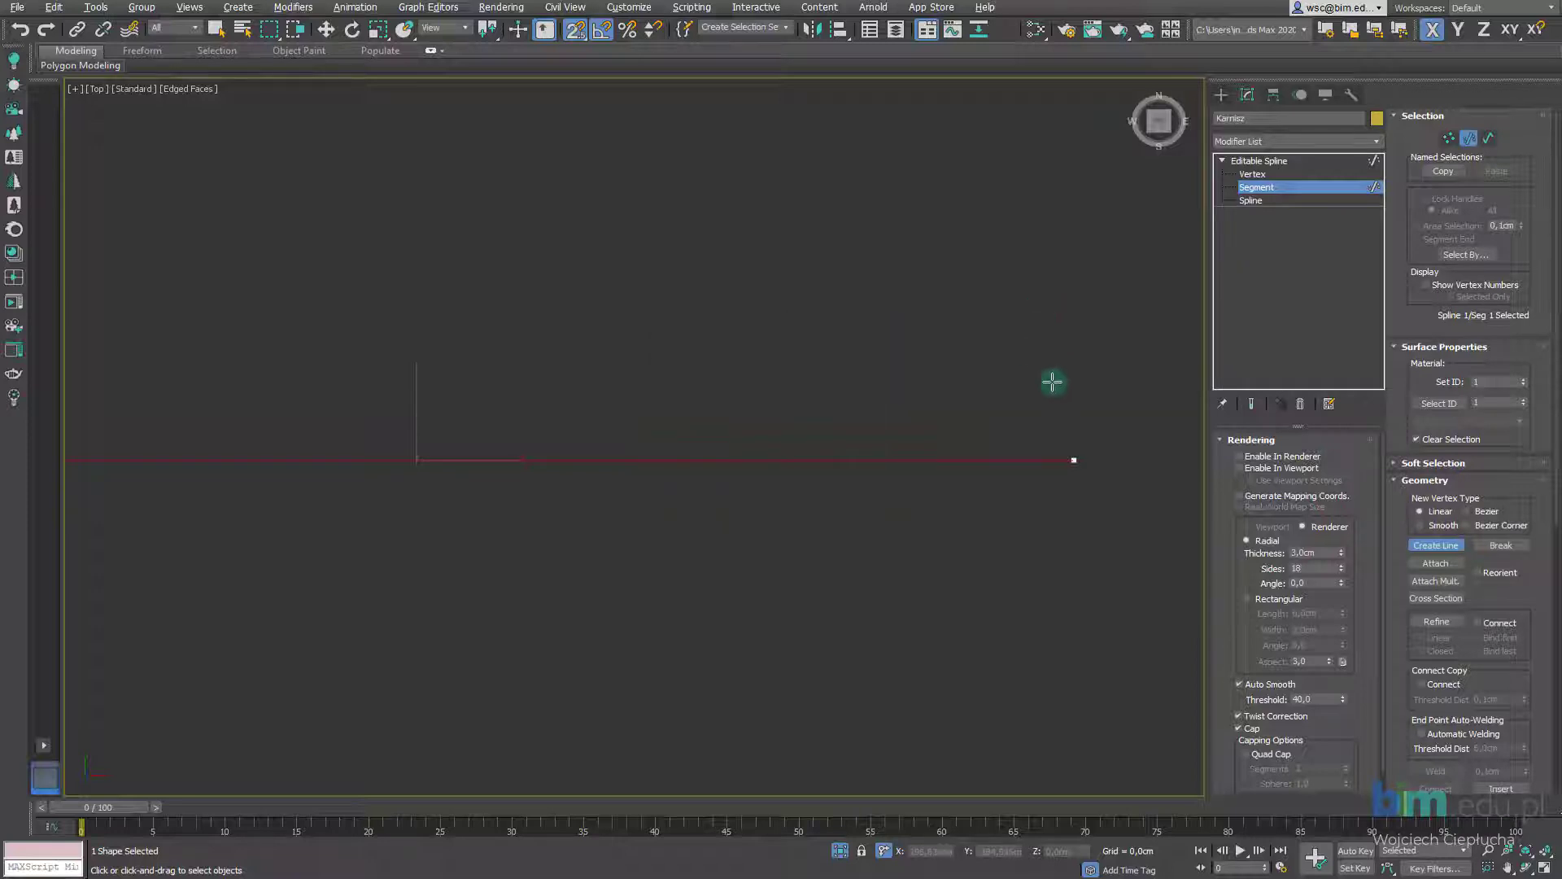
left_click_drag(1075, 444, 1027, 453)
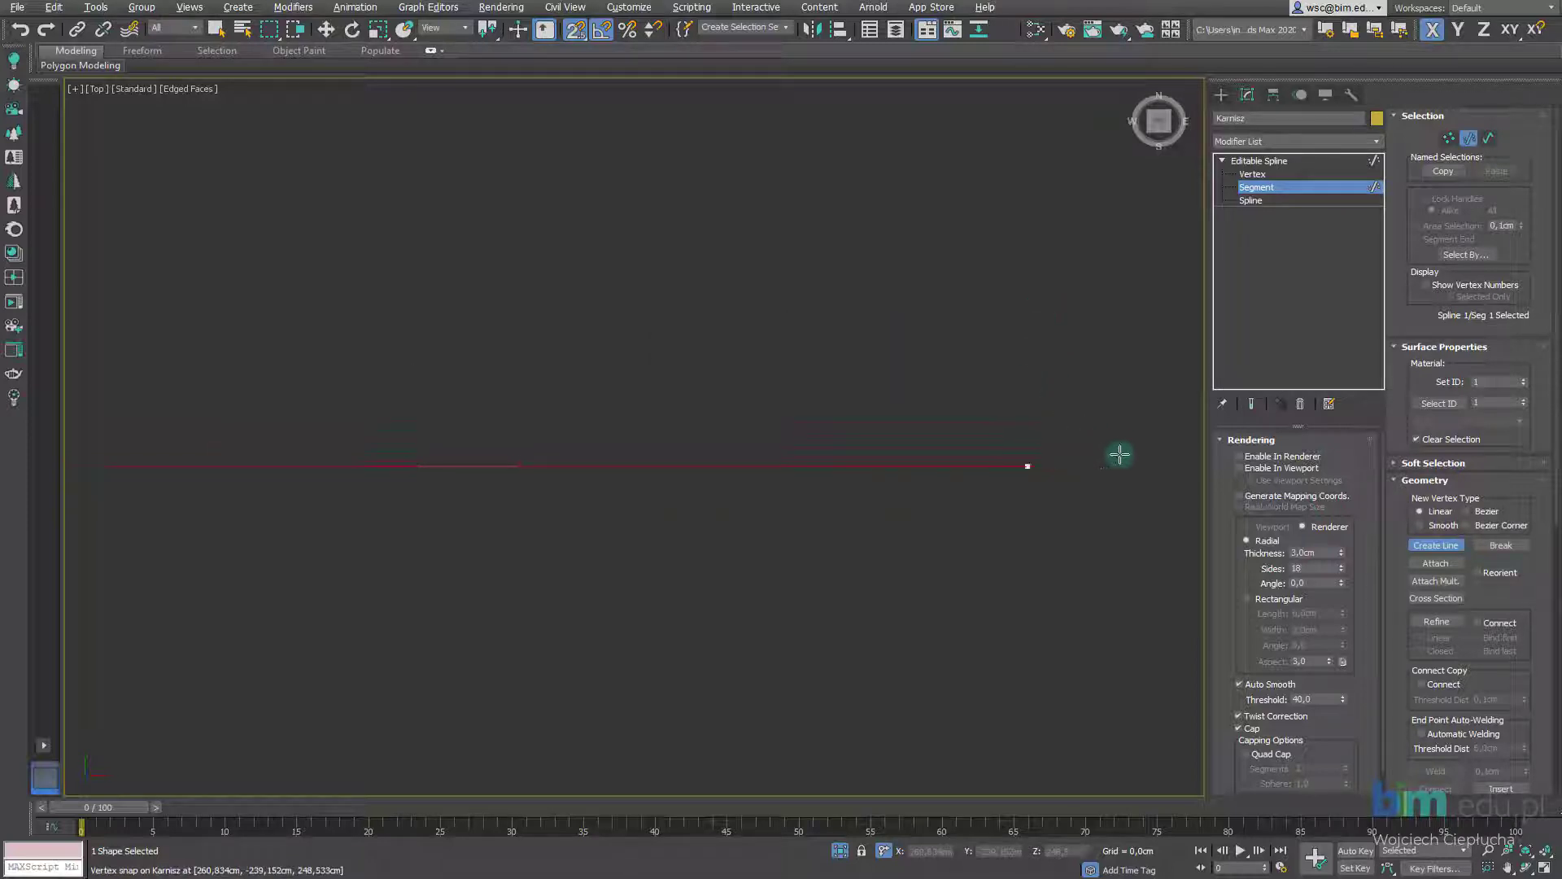
Draw a short bracket line snapped to the rail's end vertex, fixing a misplaced point
left_click(1029, 467)
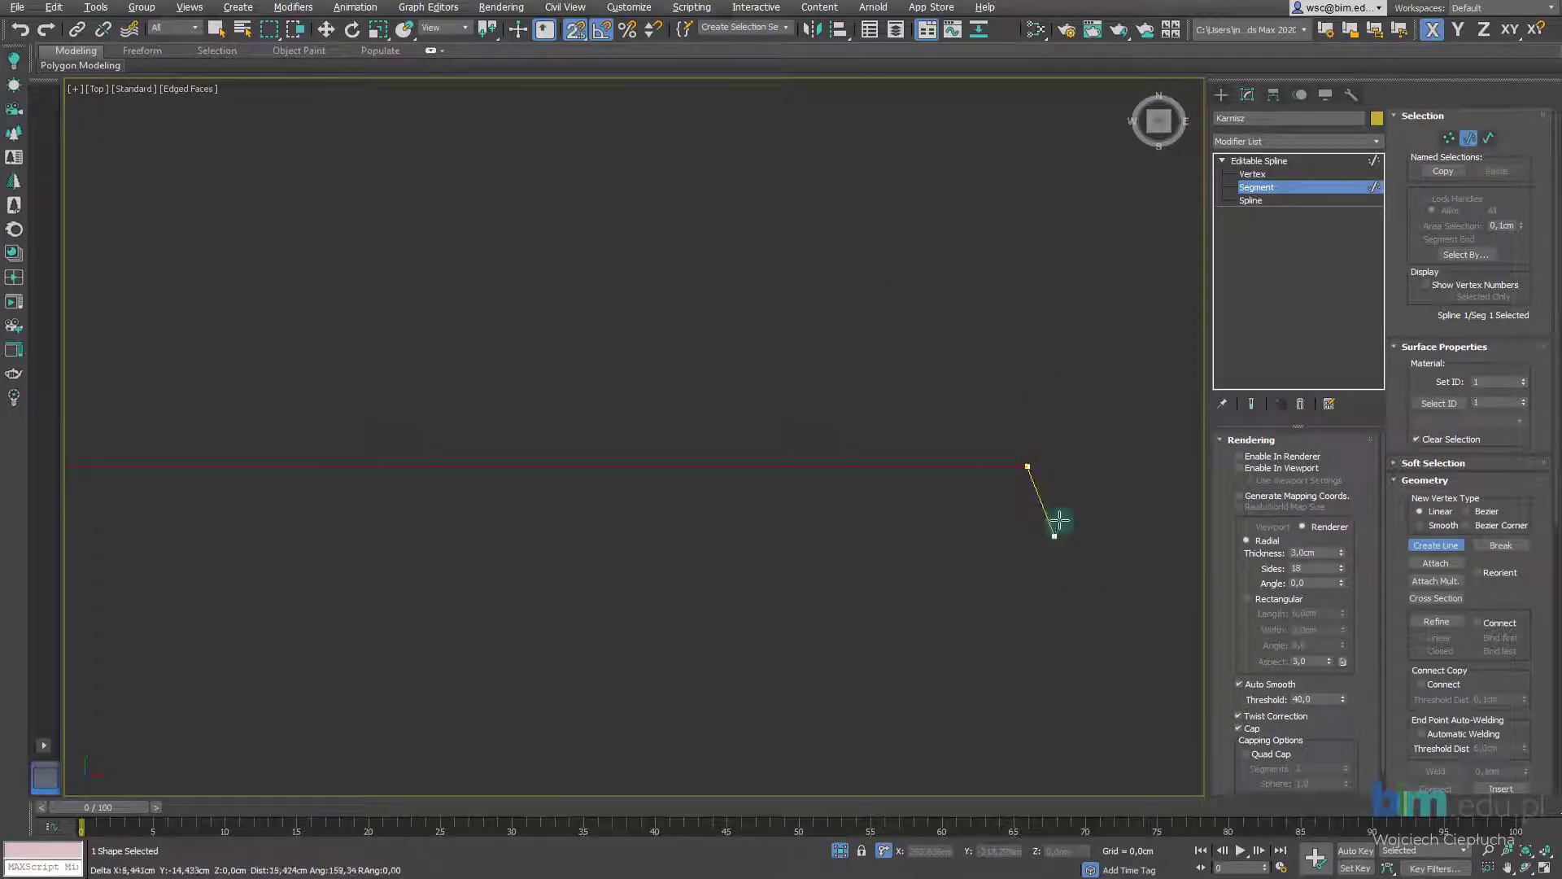
left_click(980, 365)
key("BackSpace")
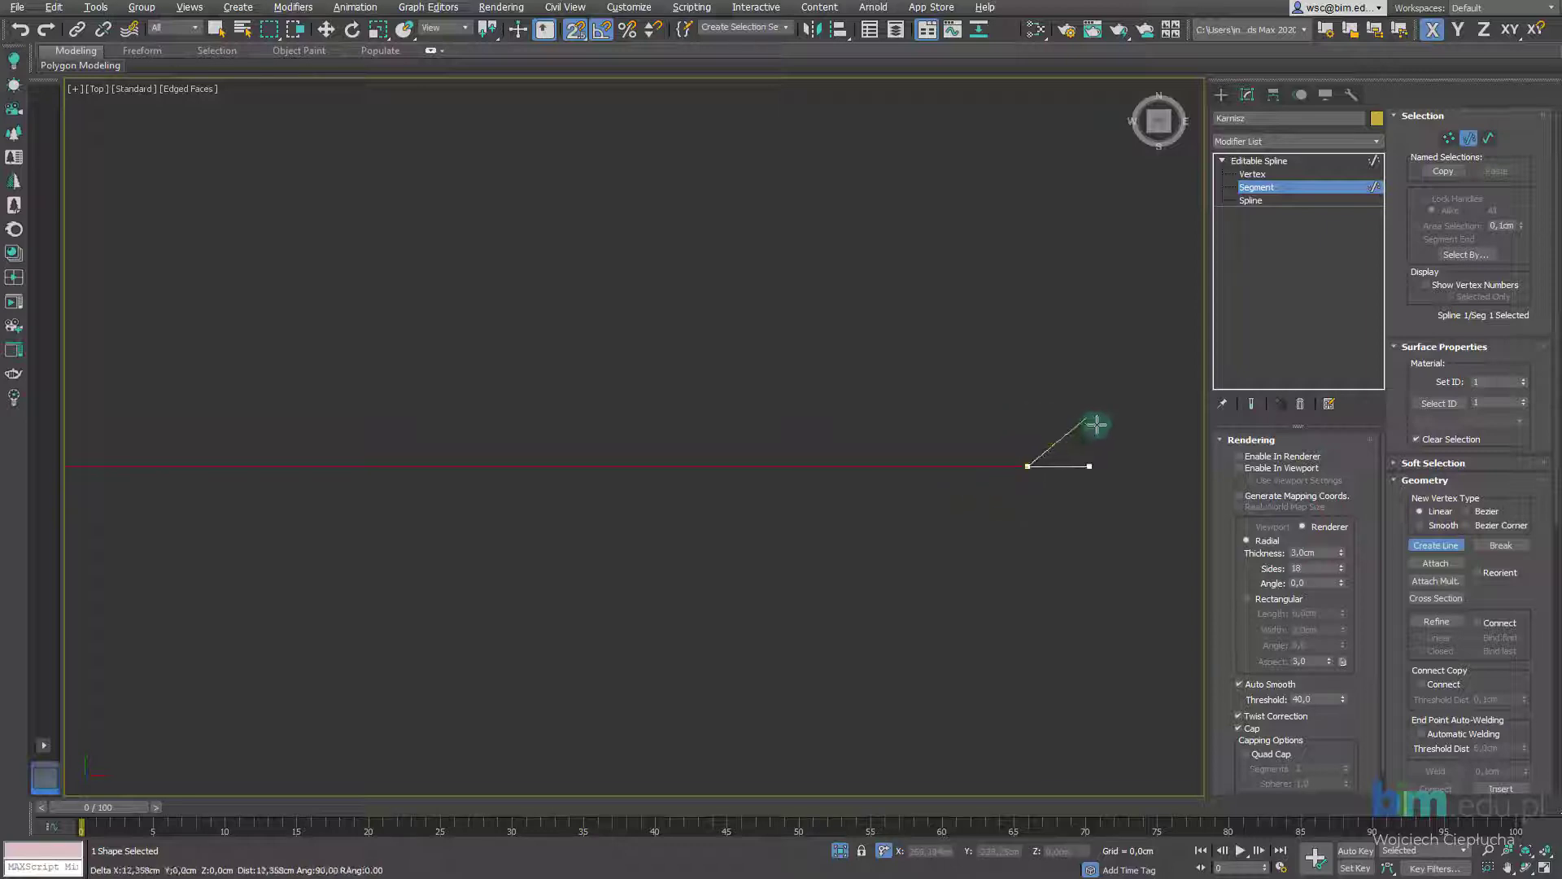
left_click(1040, 418)
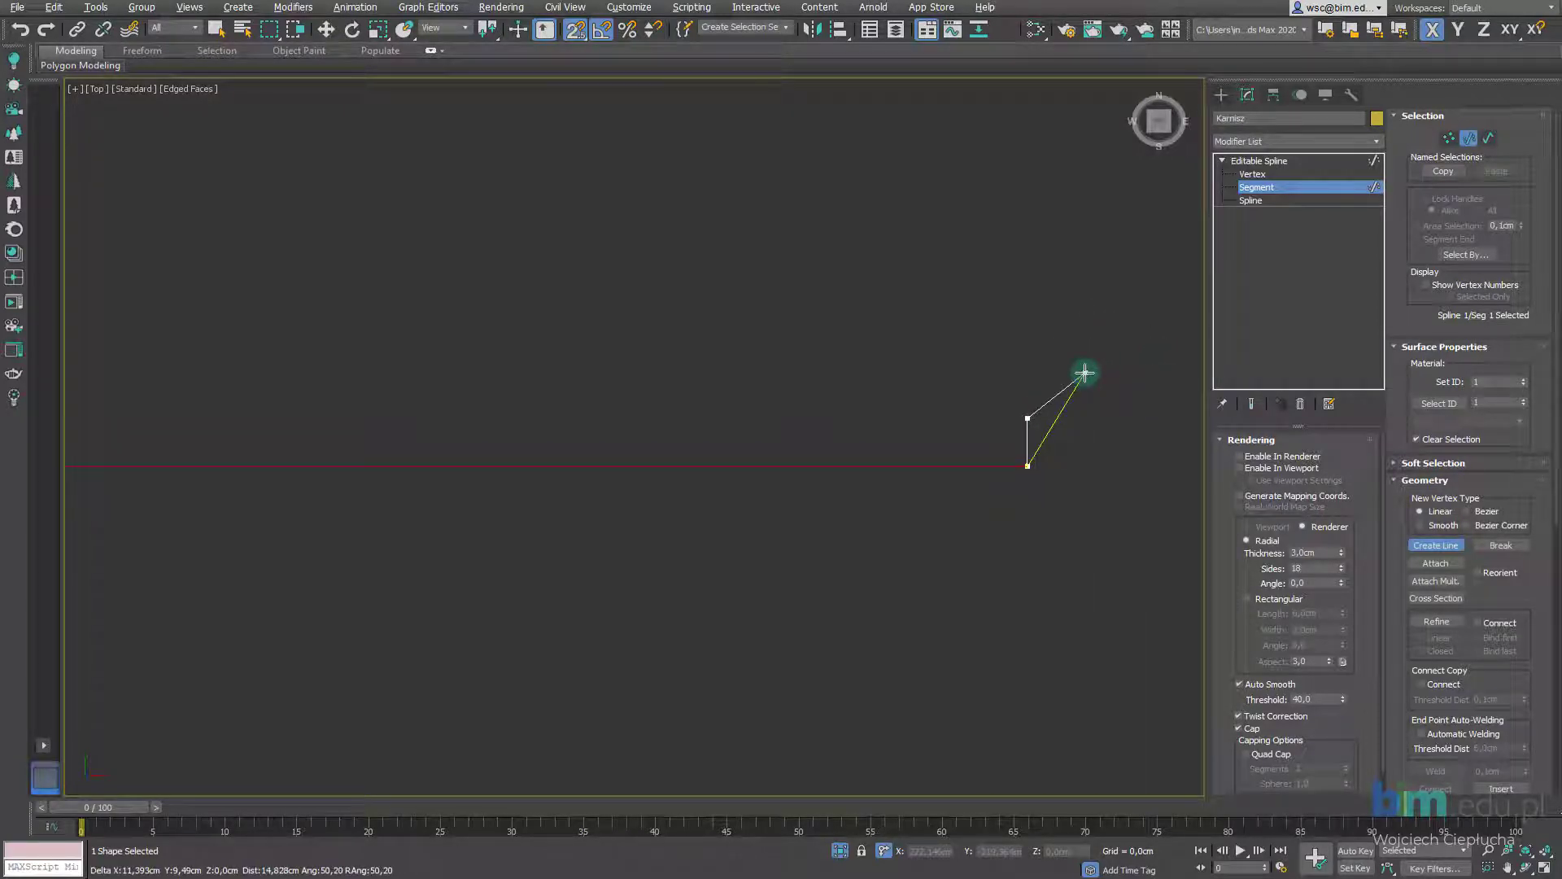
scroll(1105, 439, "up", 2)
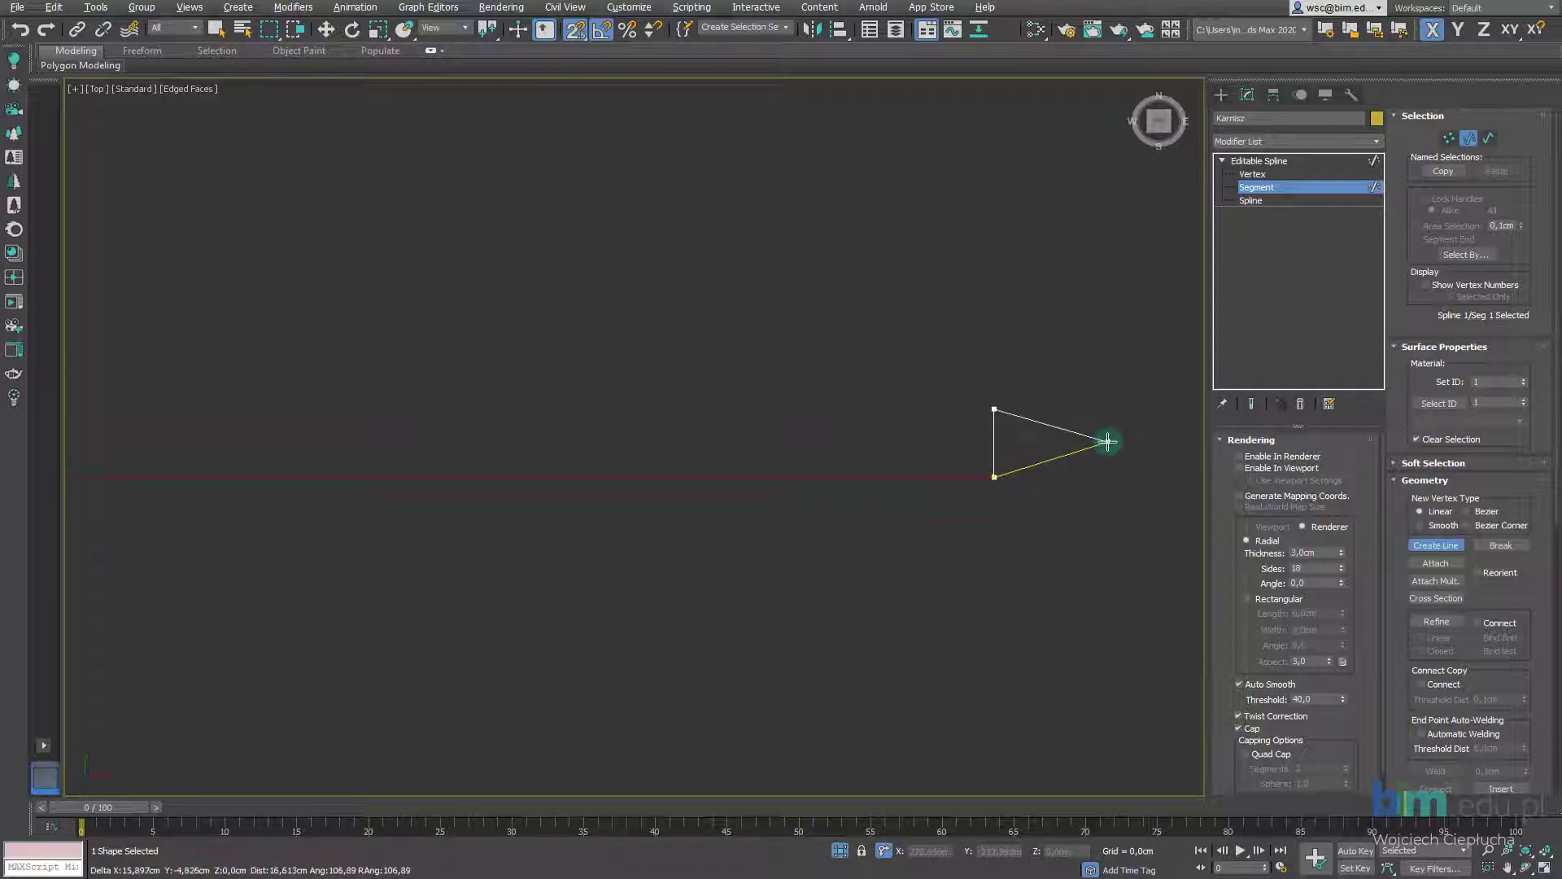
left_click(1030, 436)
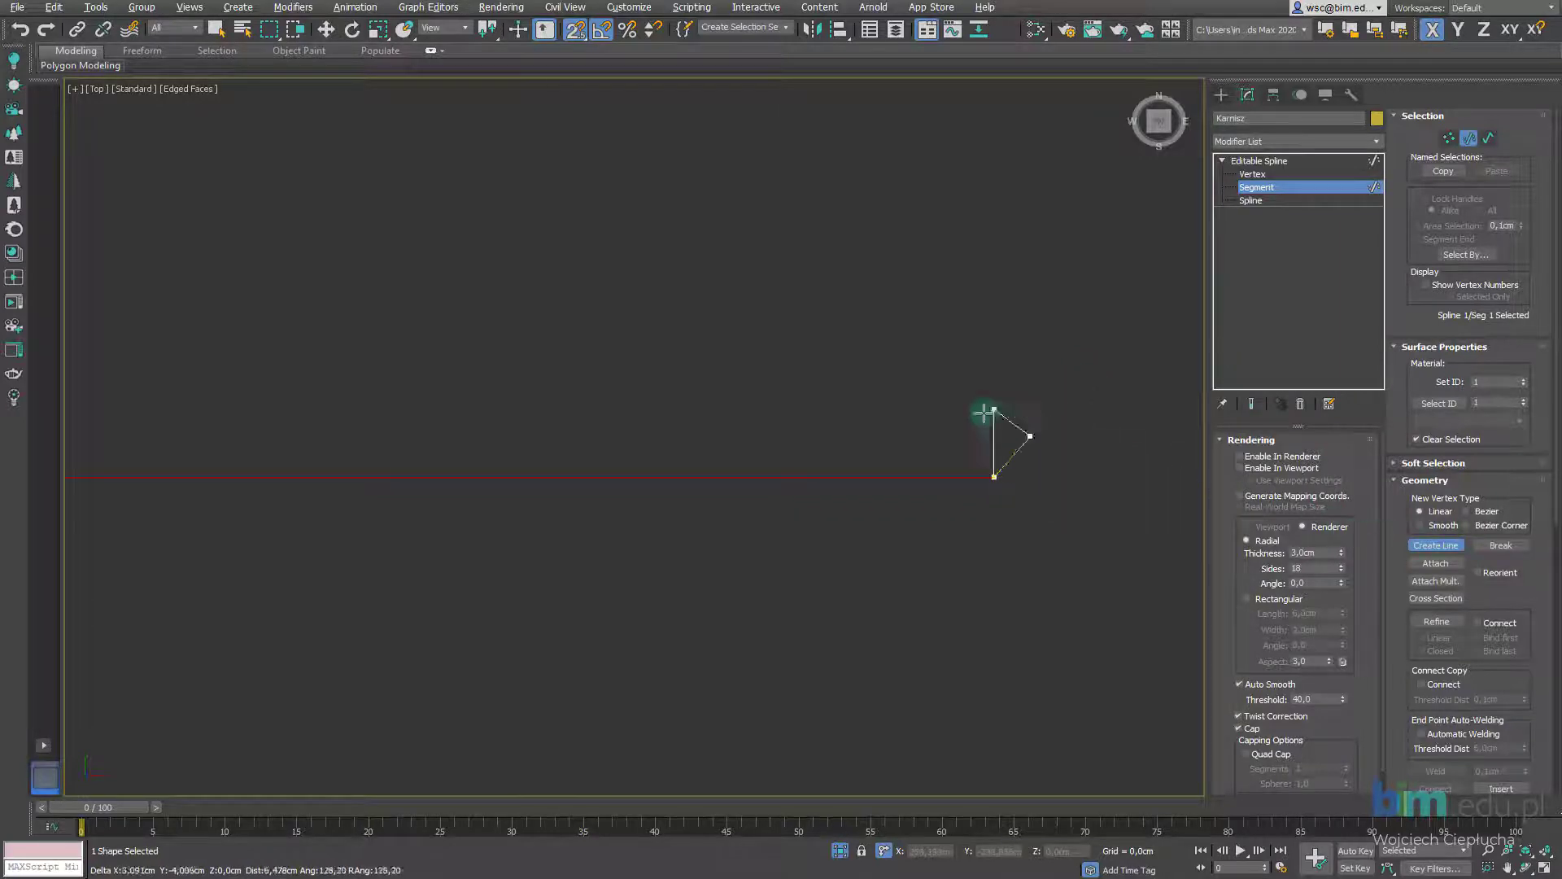
right_click(939, 400)
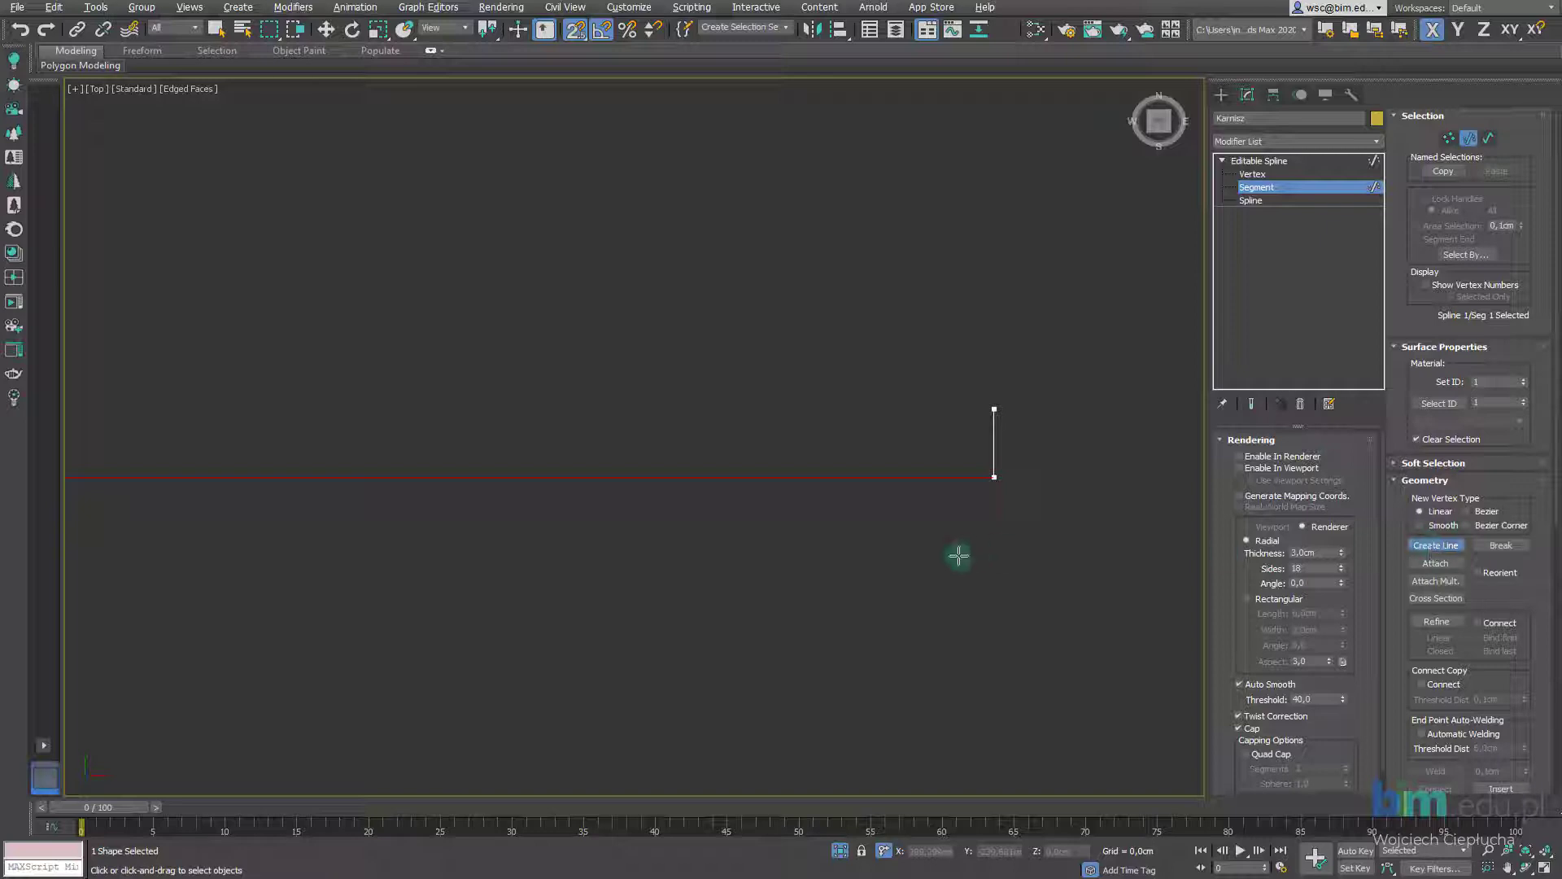
Draw a second short line below the rail and exit line creation
left_click(1000, 551)
left_click(857, 625)
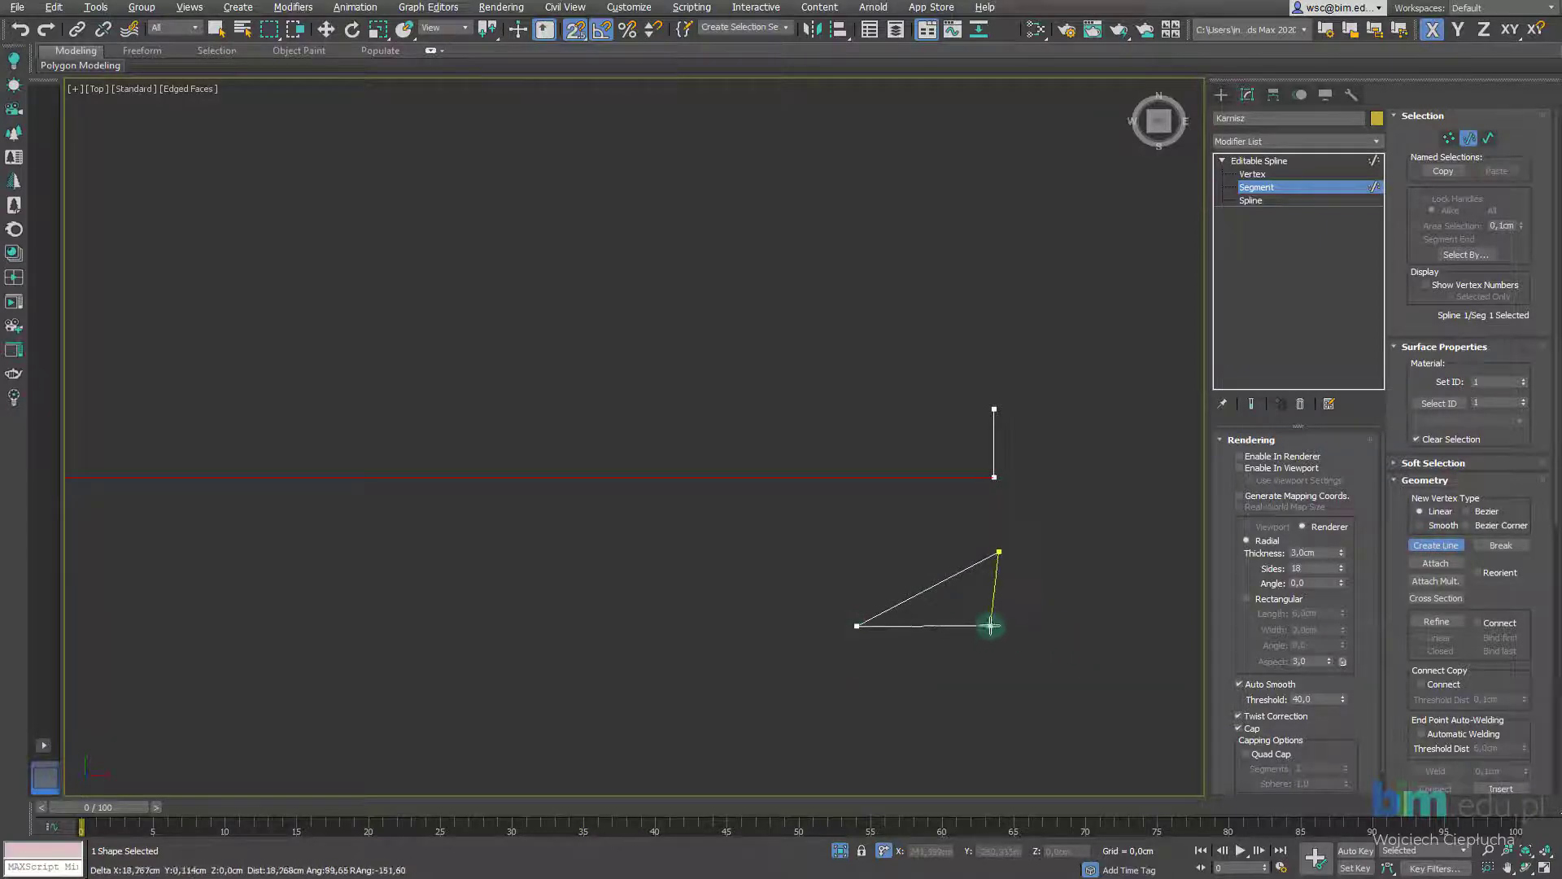
right_click(963, 619)
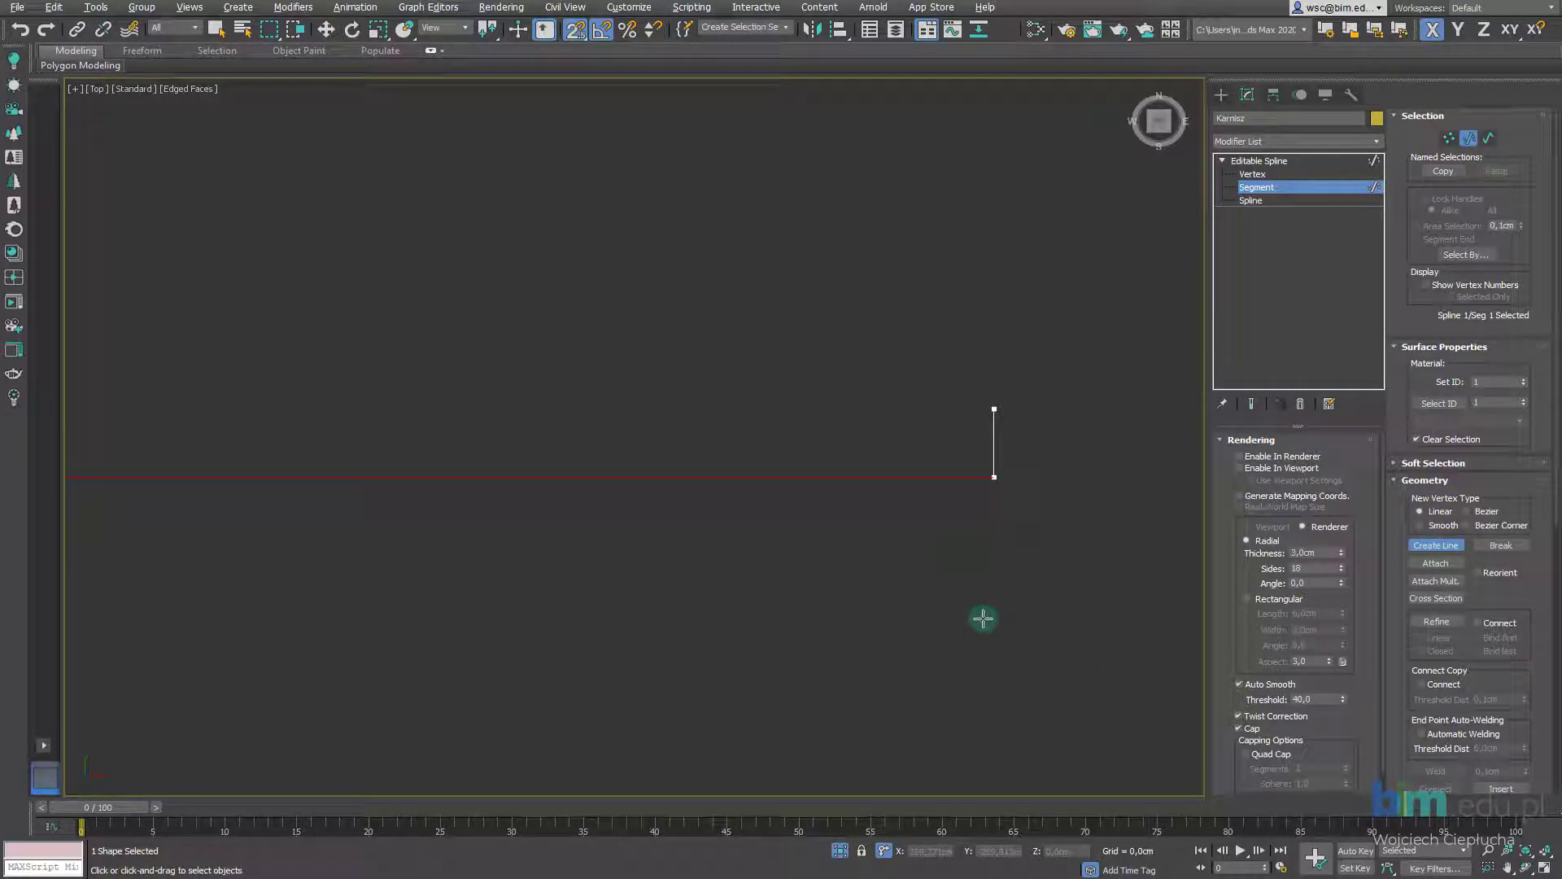
left_click(1447, 549)
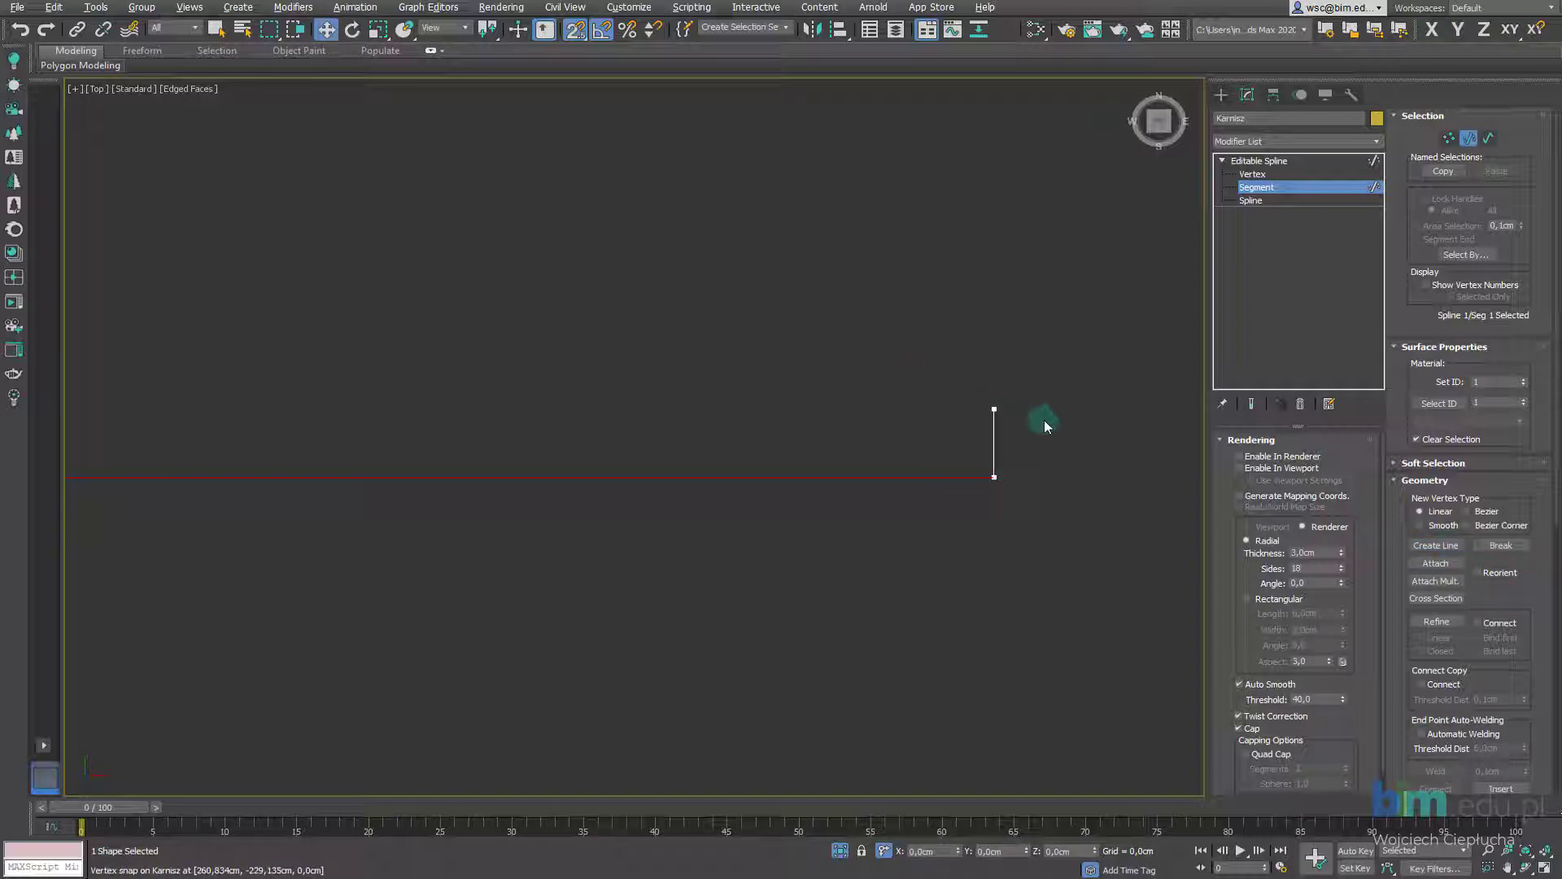
Select the short bracket segment and switch the Top viewport to Perspective
left_click(994, 443)
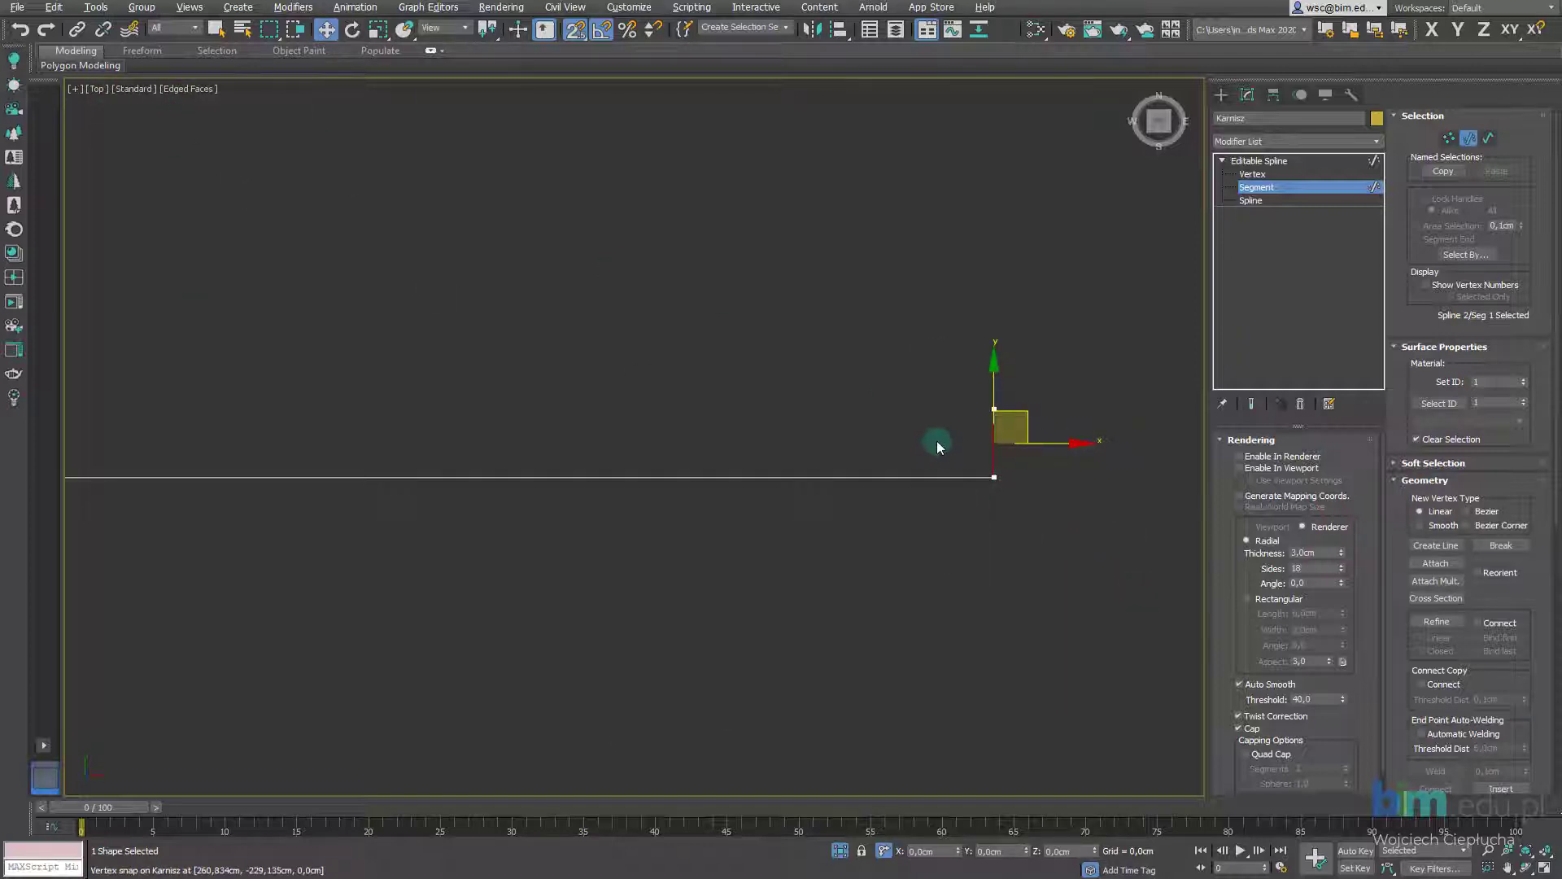
scroll(937, 442, "down", 1)
scroll(988, 456, "down", 1)
middle_click_drag(218, 143, 309, 197)
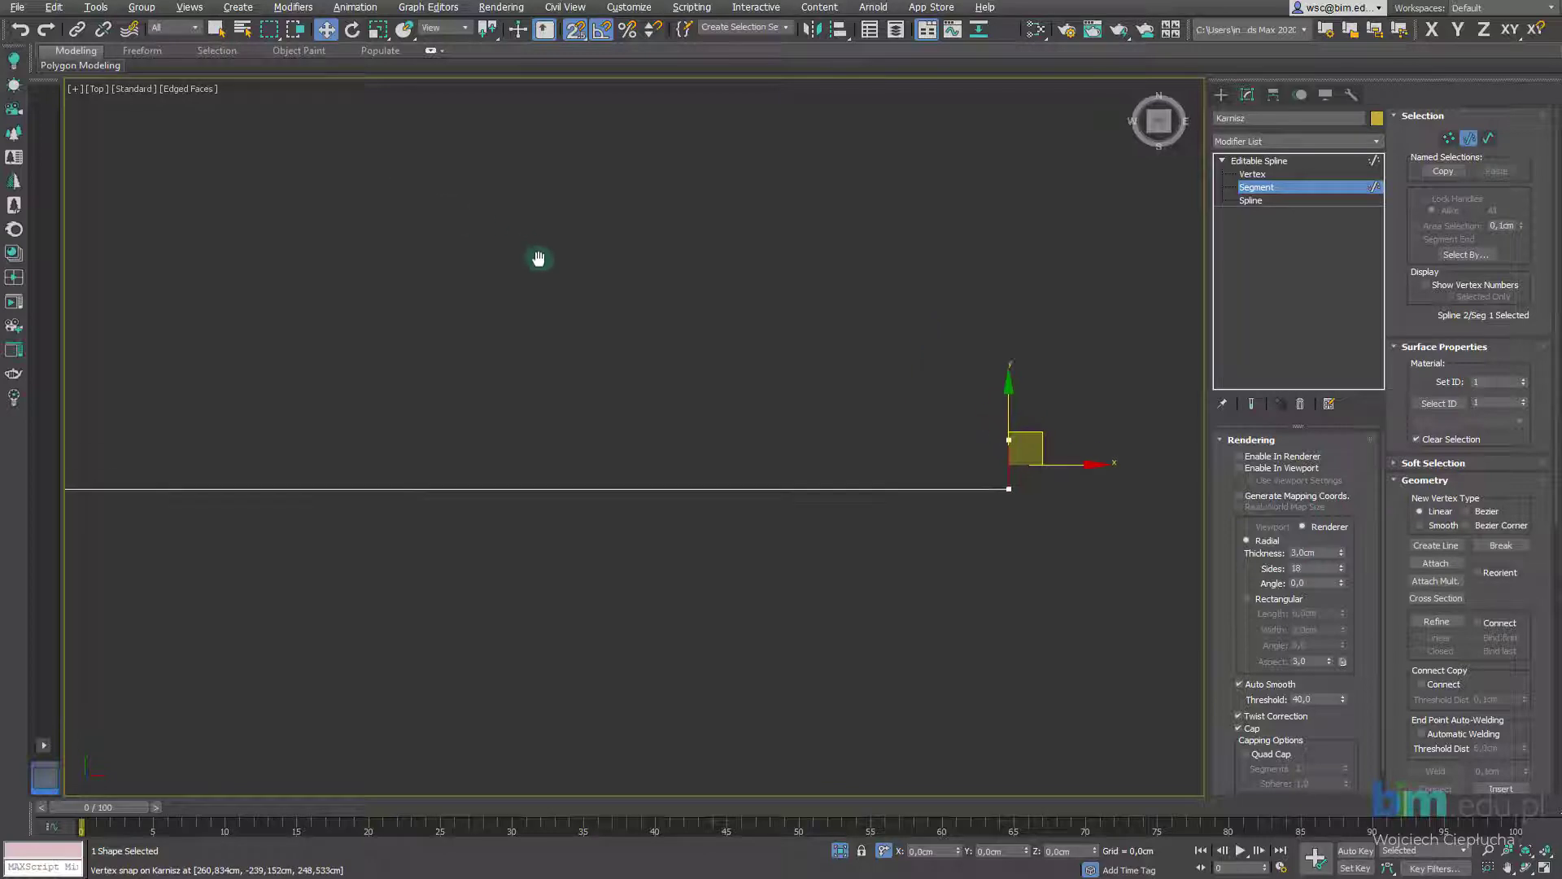
key("v")
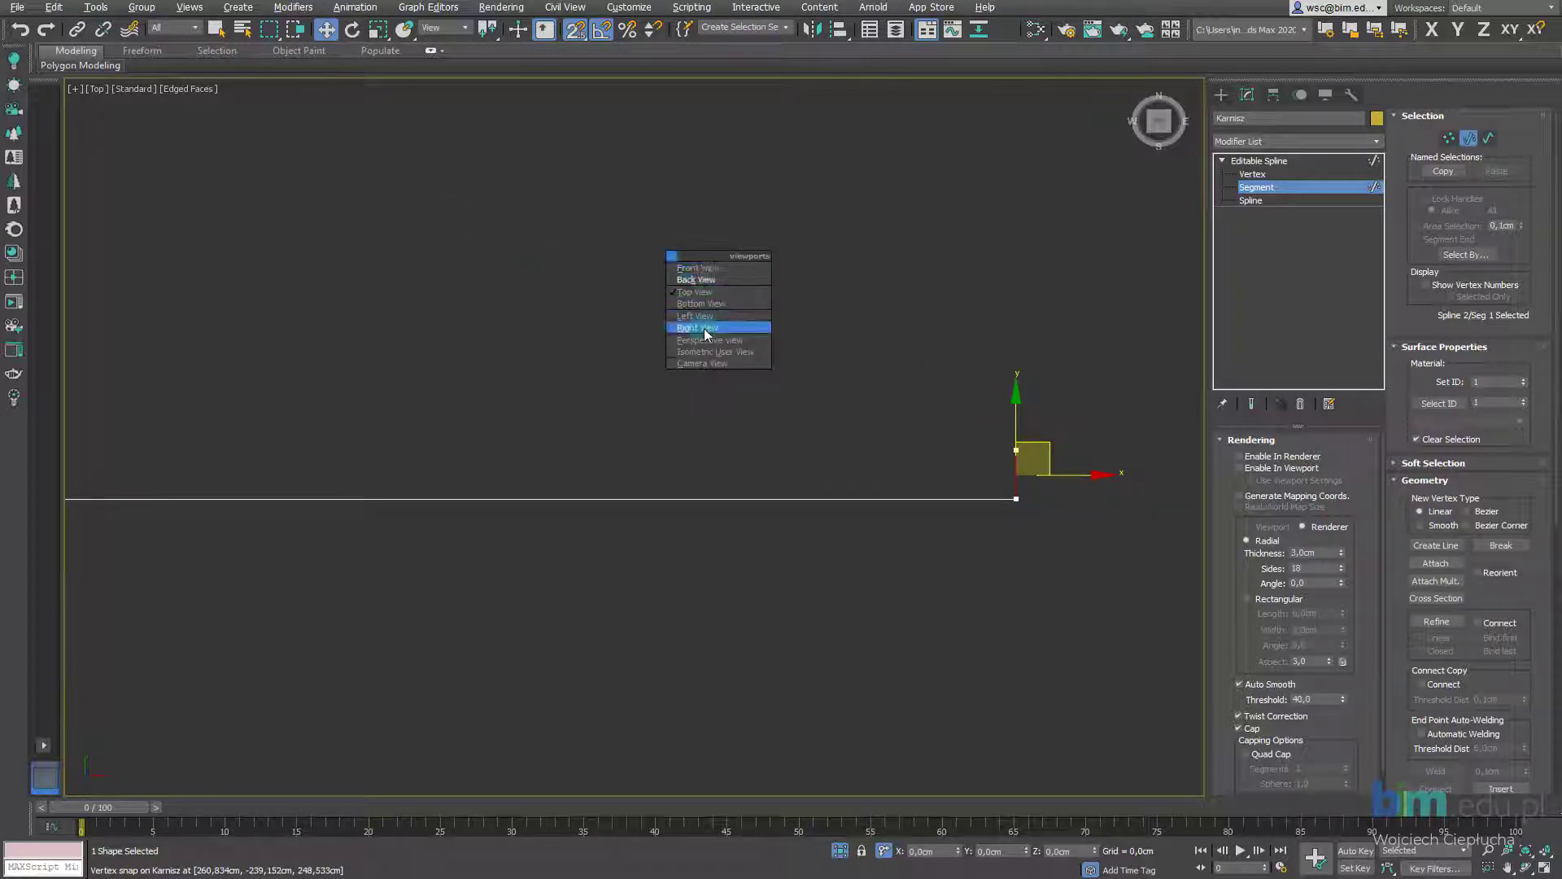
left_click(704, 341)
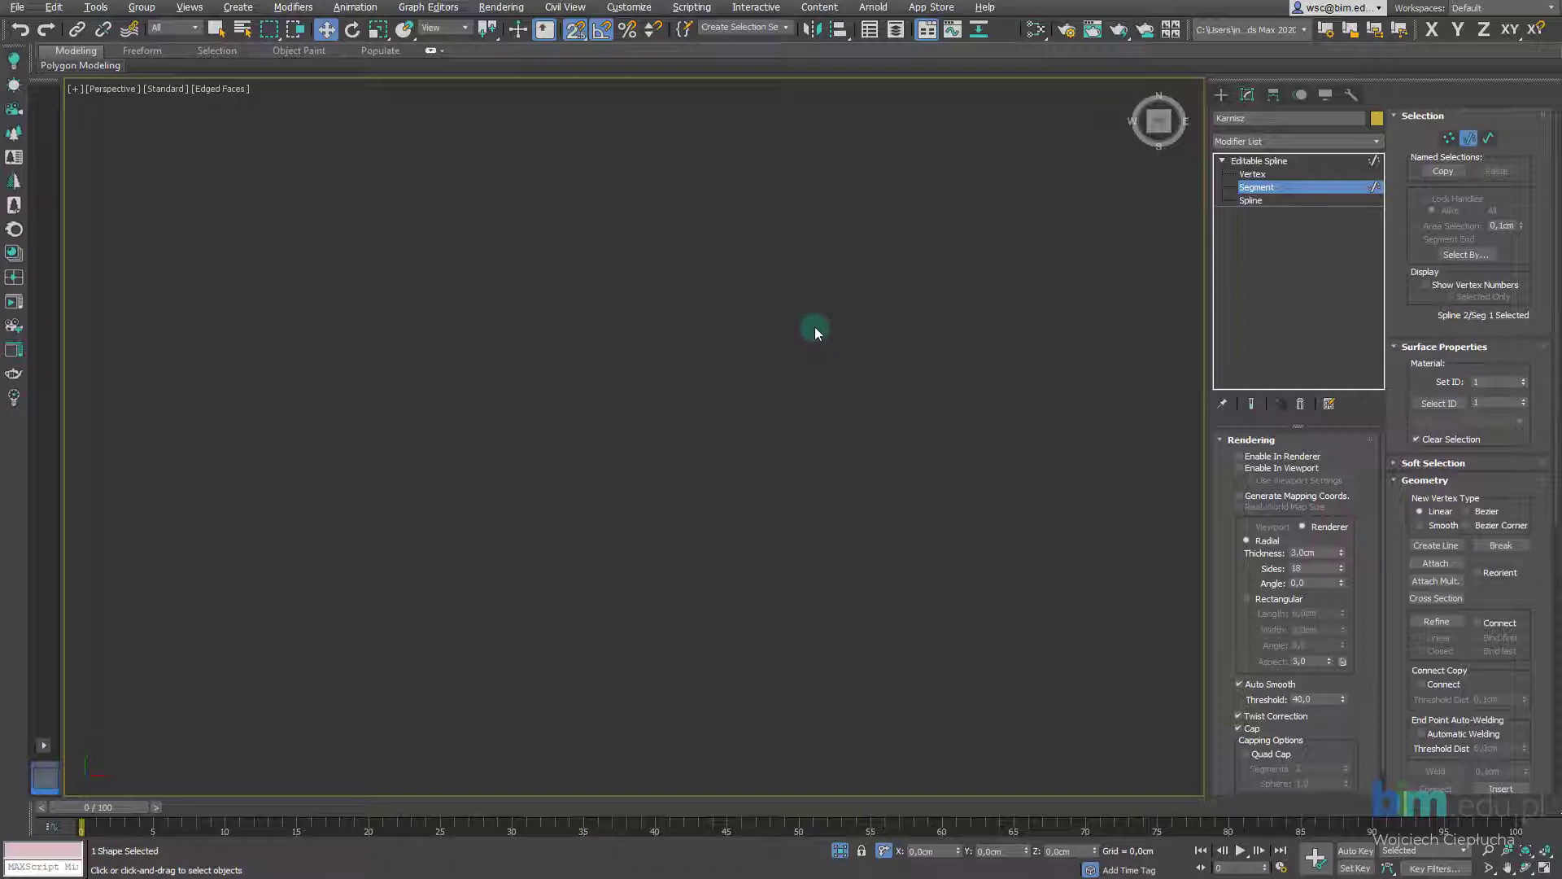
Frame and orbit around the selected segment, then set snapping to 3D
key("z")
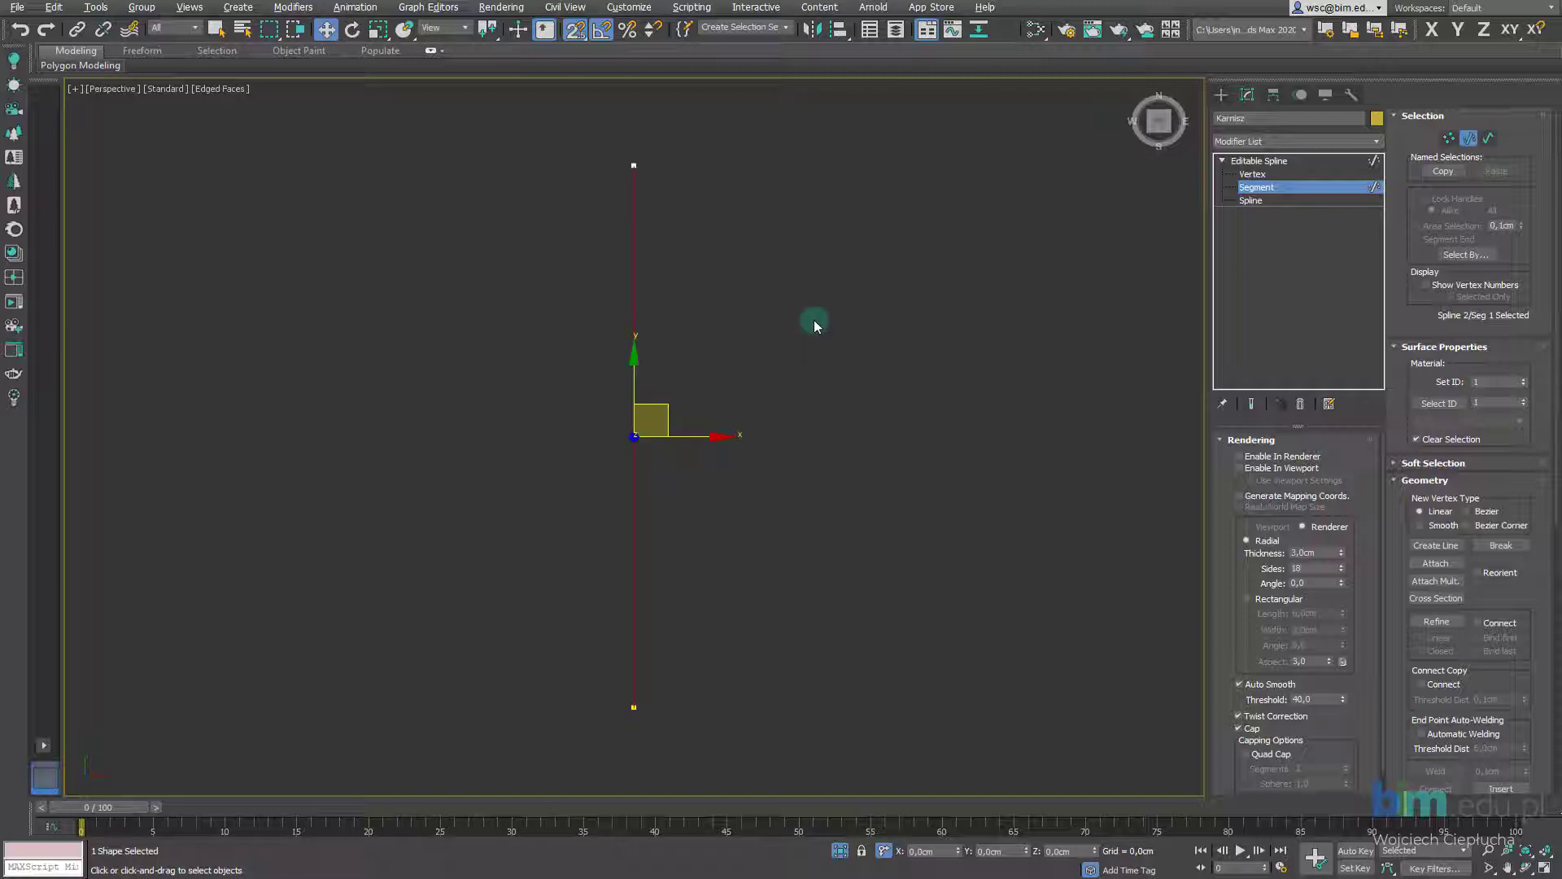
middle_click_drag(812, 324, 812, 366, "alt")
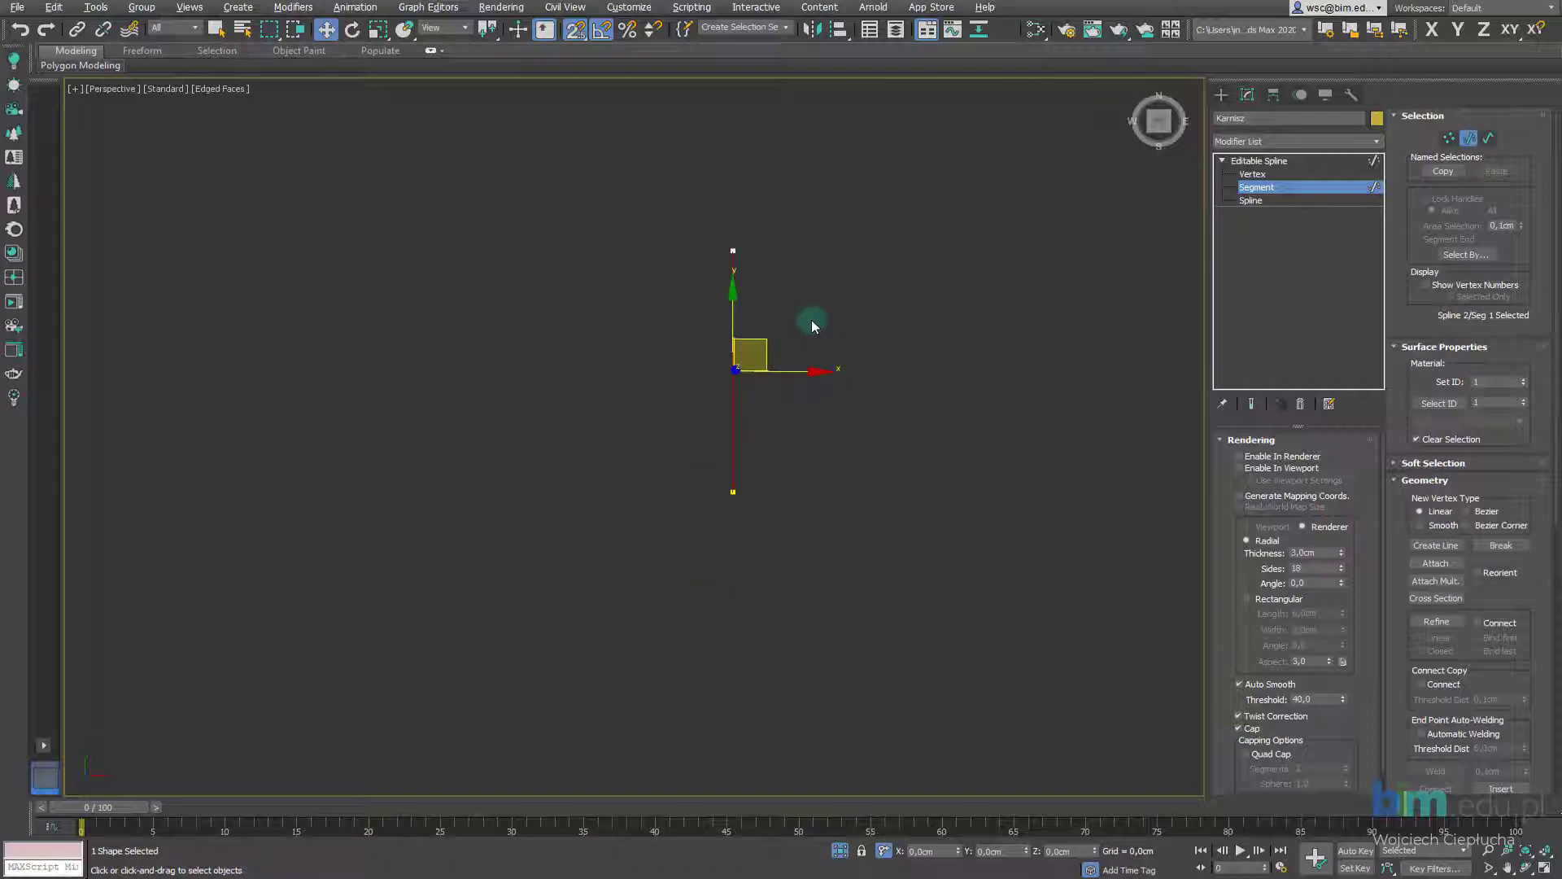
left_click(1513, 853)
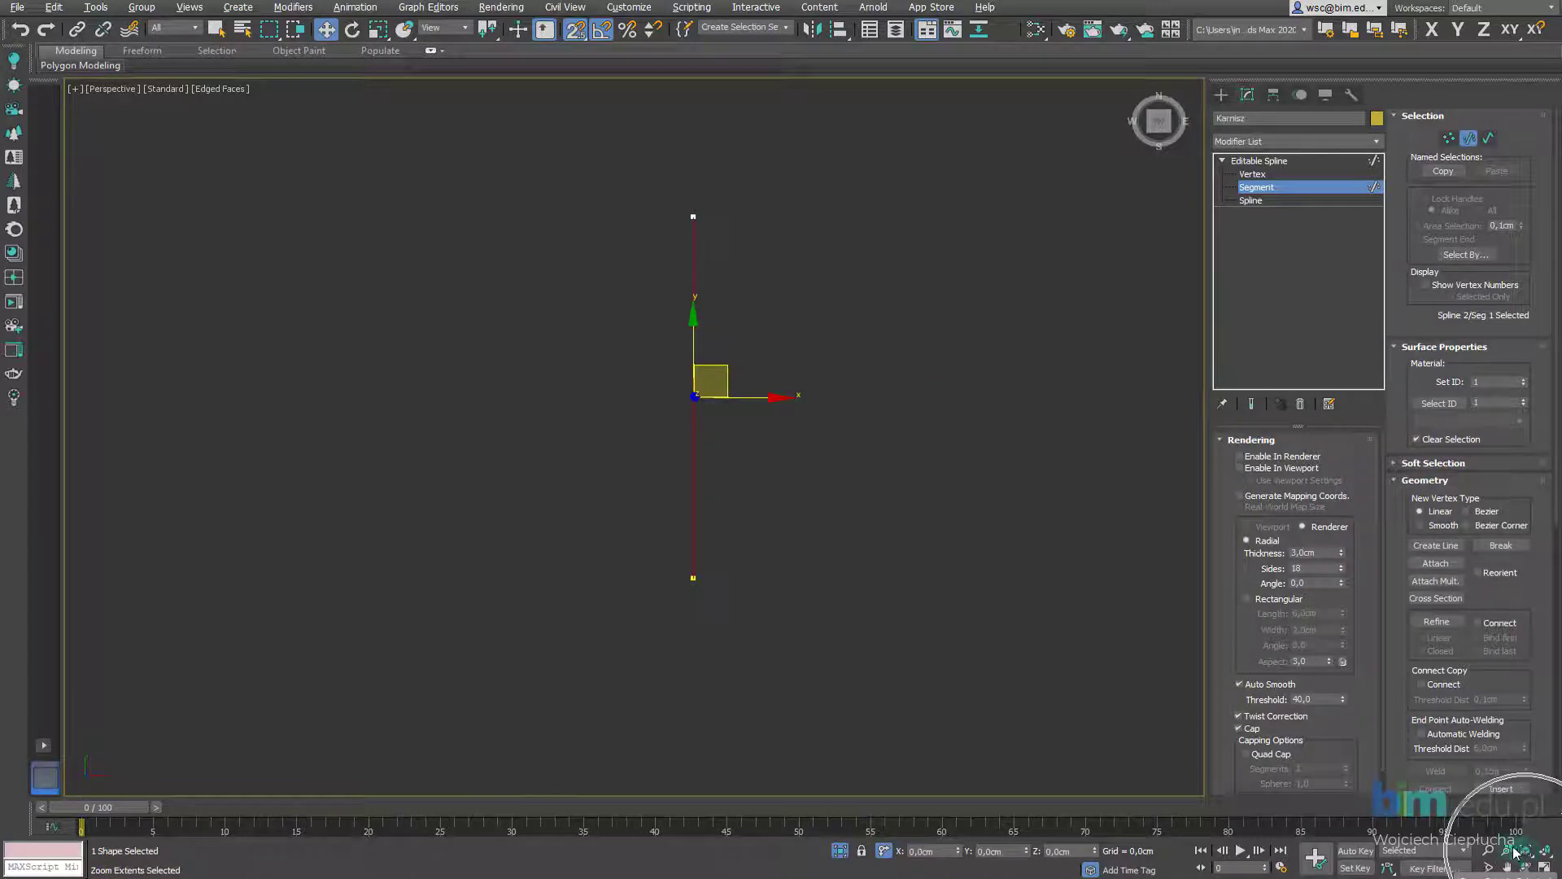
mouse_move(789, 307)
middle_mouse_down("alt")
mouse_move(891, 376)
mouse_move(728, 331)
mouse_move(717, 420)
mouse_move(653, 384)
mouse_move(715, 453)
mouse_move(715, 517)
mouse_move(656, 483)
mouse_move(615, 516)
middle_mouse_up("alt")
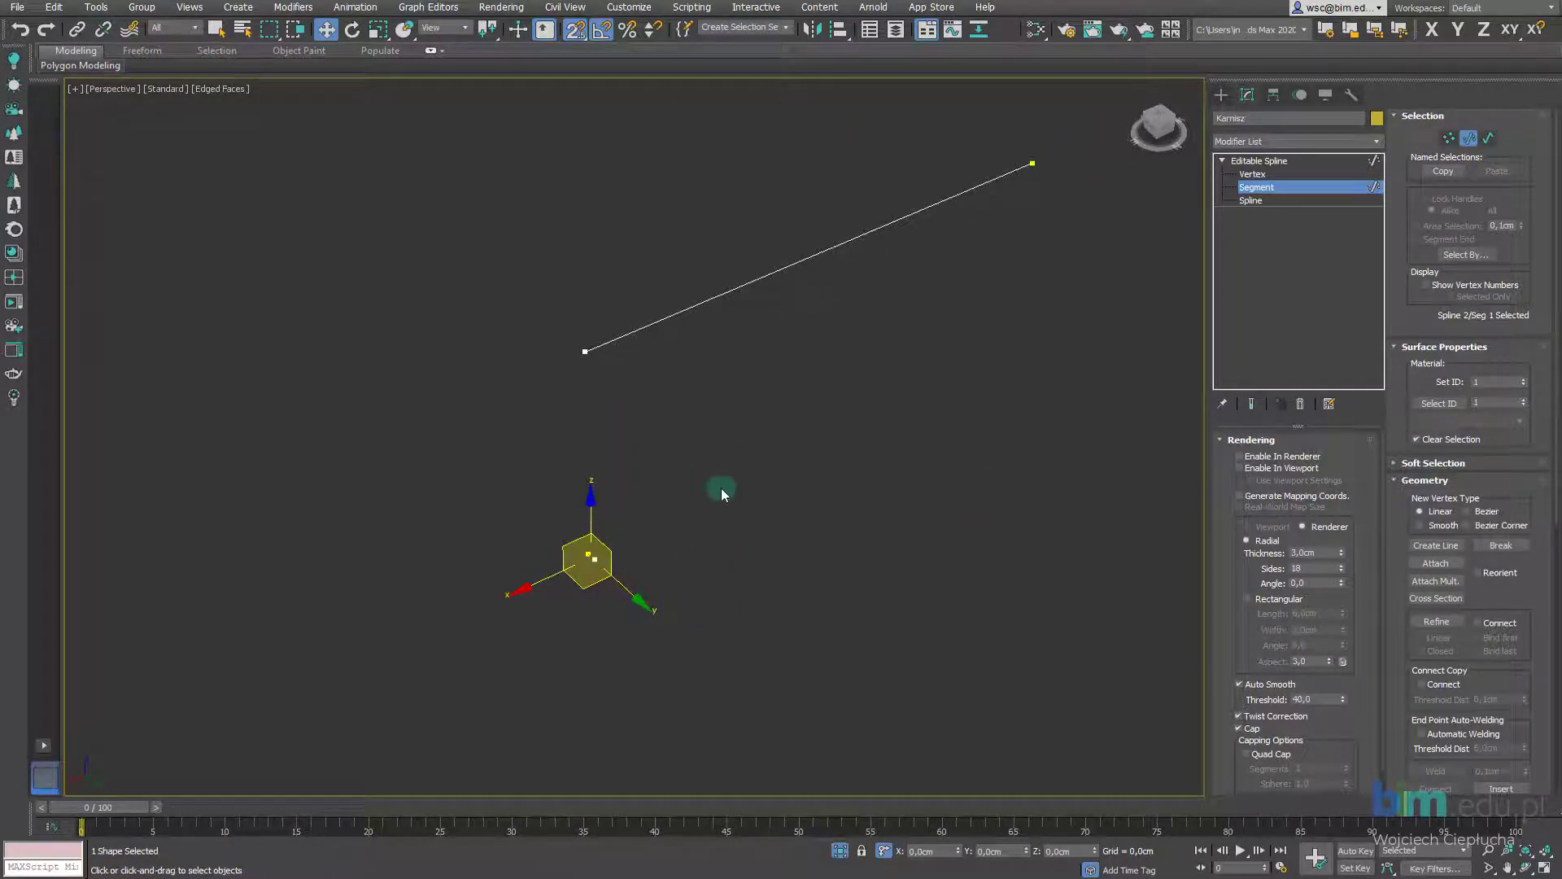
middle_click_drag(721, 486, 705, 462)
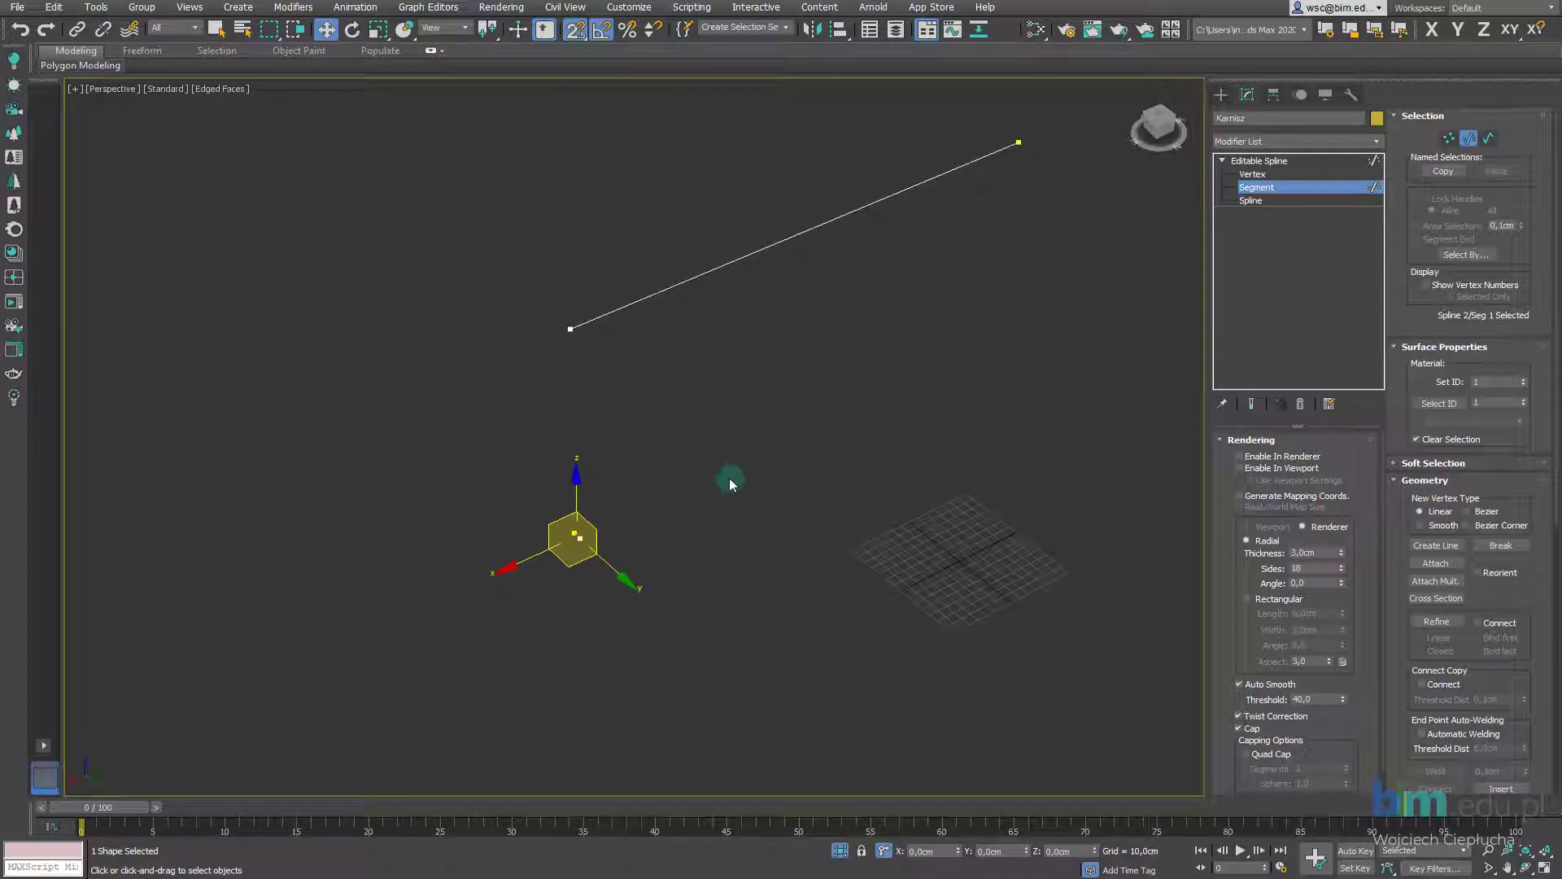
mouse_move(729, 477)
middle_mouse_down("alt")
mouse_move(814, 413)
mouse_move(799, 397)
mouse_move(755, 436)
mouse_move(916, 552)
middle_mouse_up("alt")
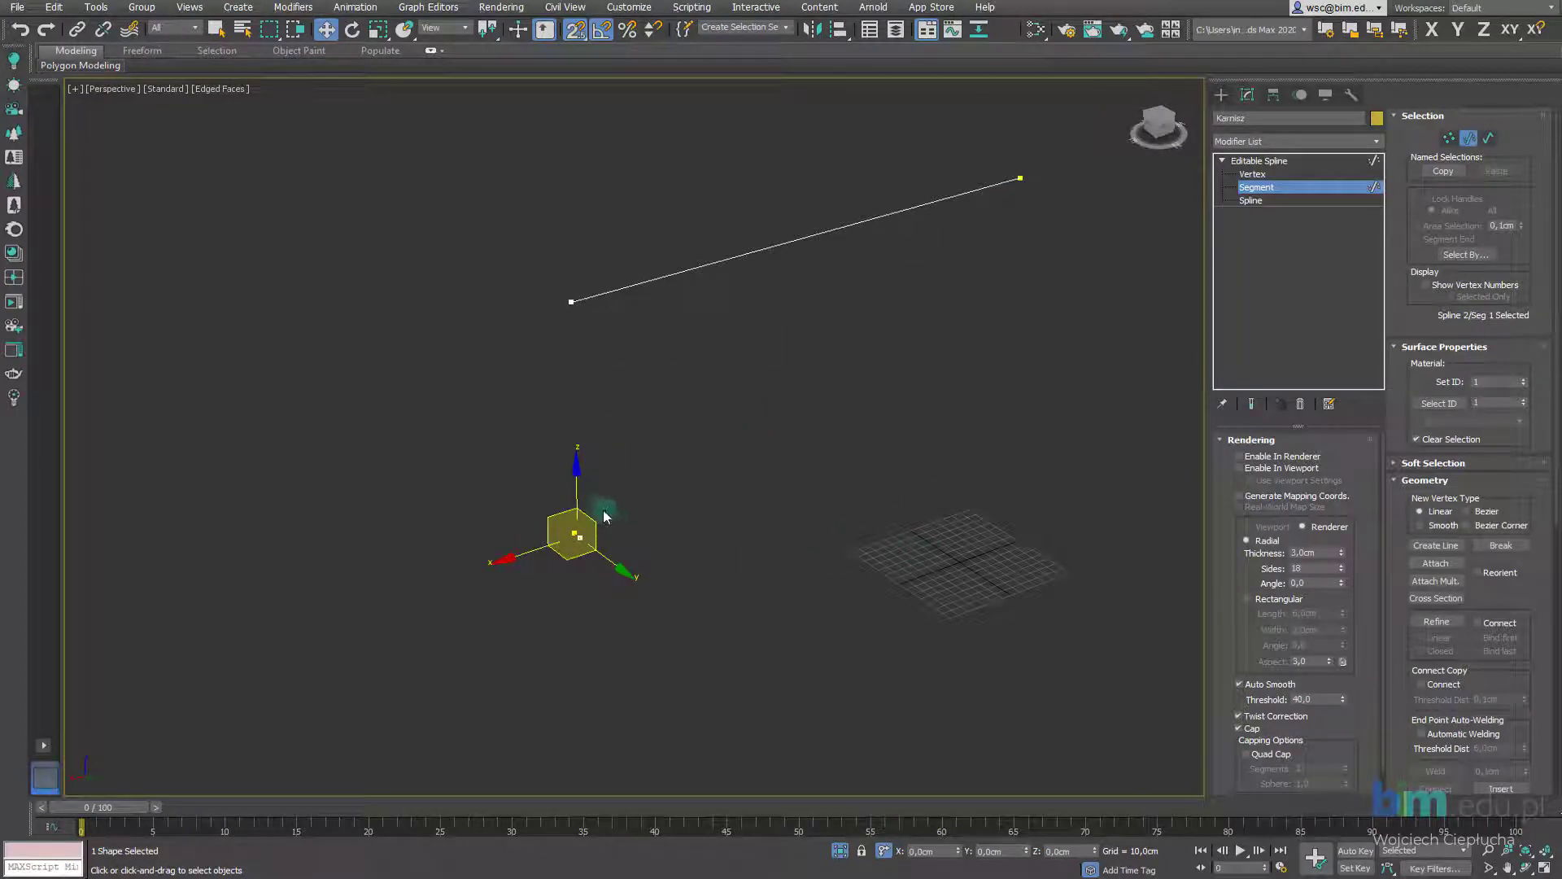
mouse_move(603, 515)
middle_mouse_down("alt")
mouse_move(677, 600)
mouse_move(615, 533)
middle_mouse_up("alt")
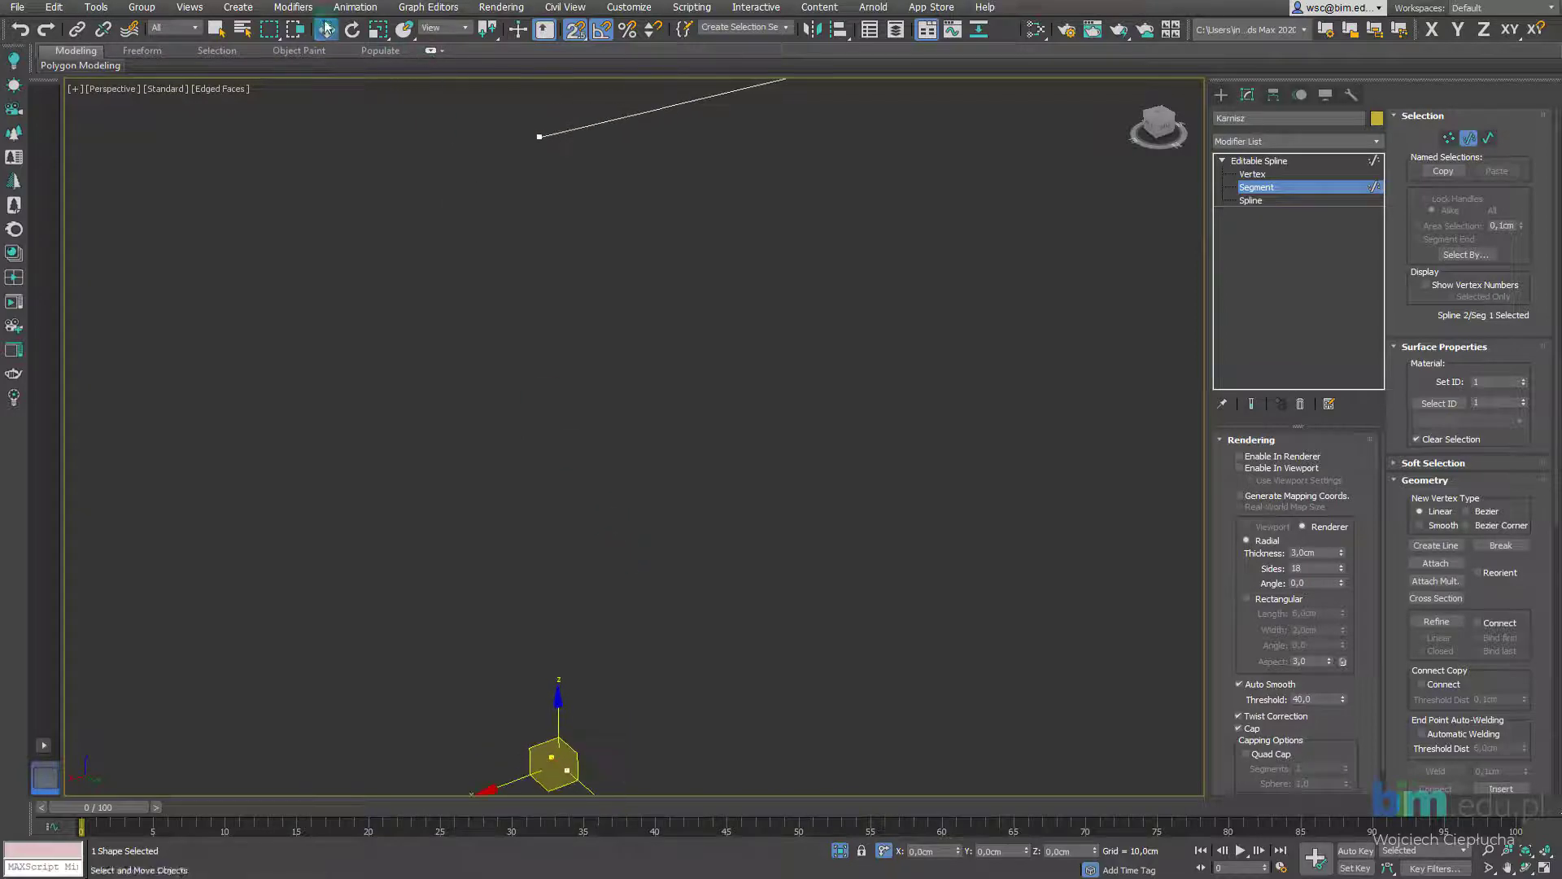
left_click_drag(575, 29, 580, 101)
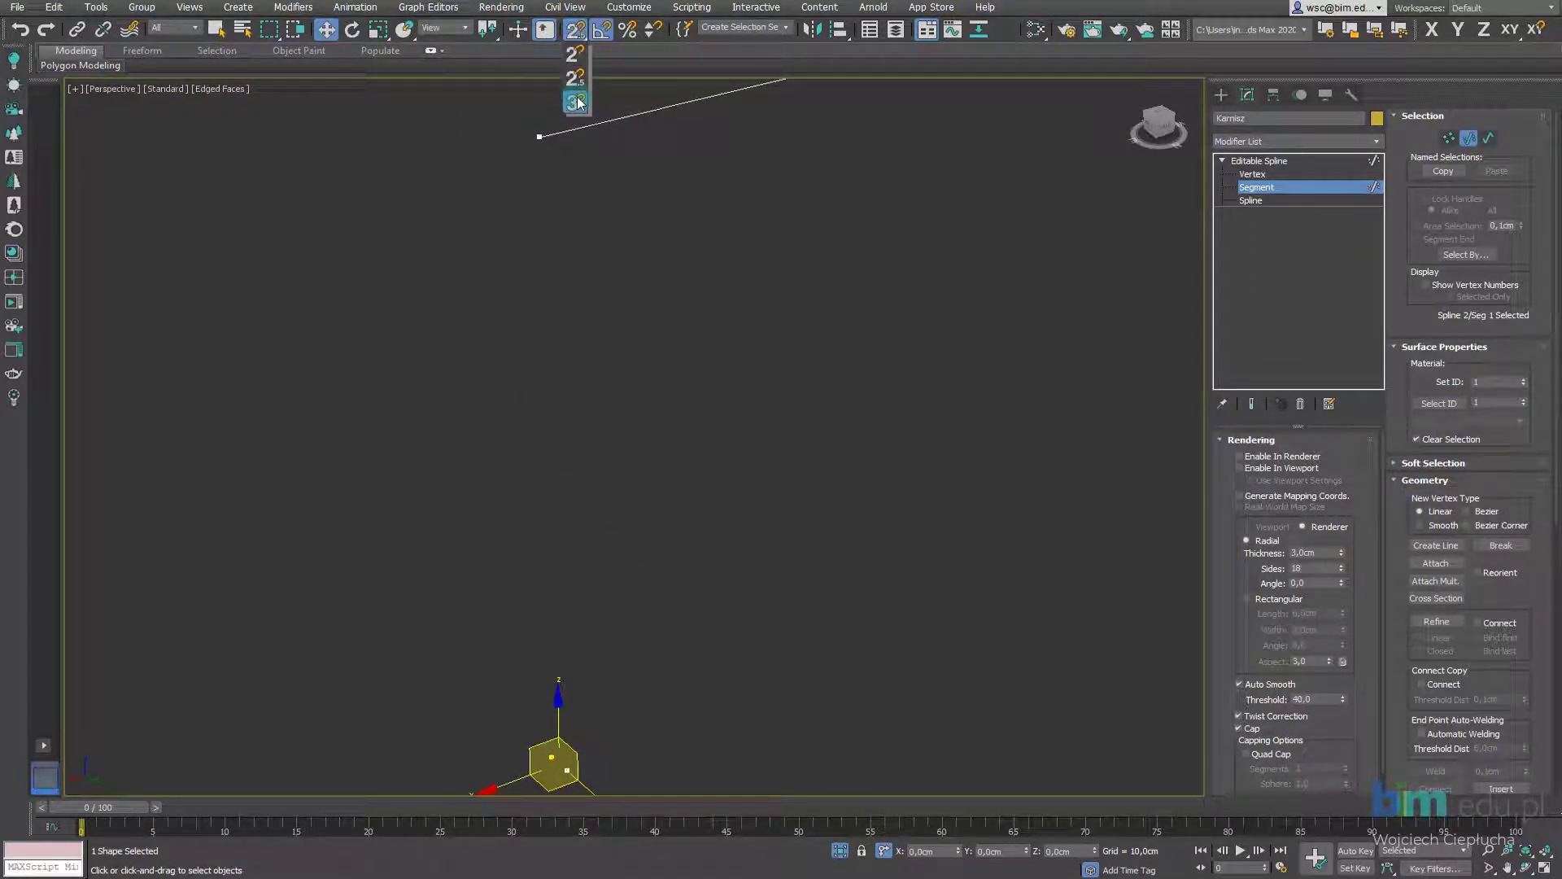
left_click(578, 101)
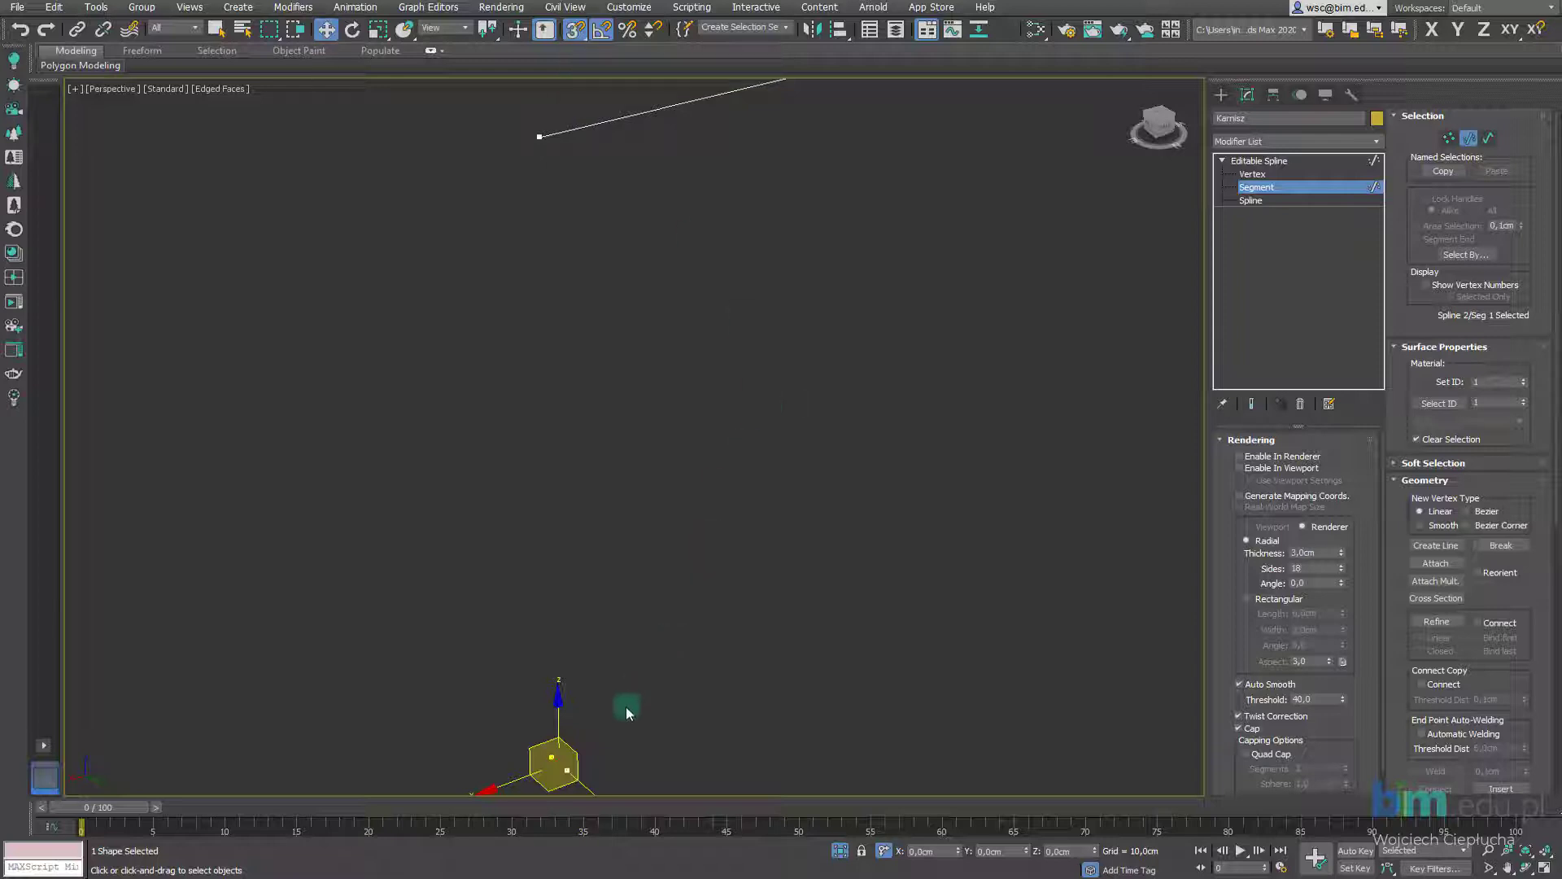
Try moving the segment upward, undoing and cancelling the unsuccessful attempts
scroll(615, 692, "down", 2)
scroll(603, 674, "down", 3)
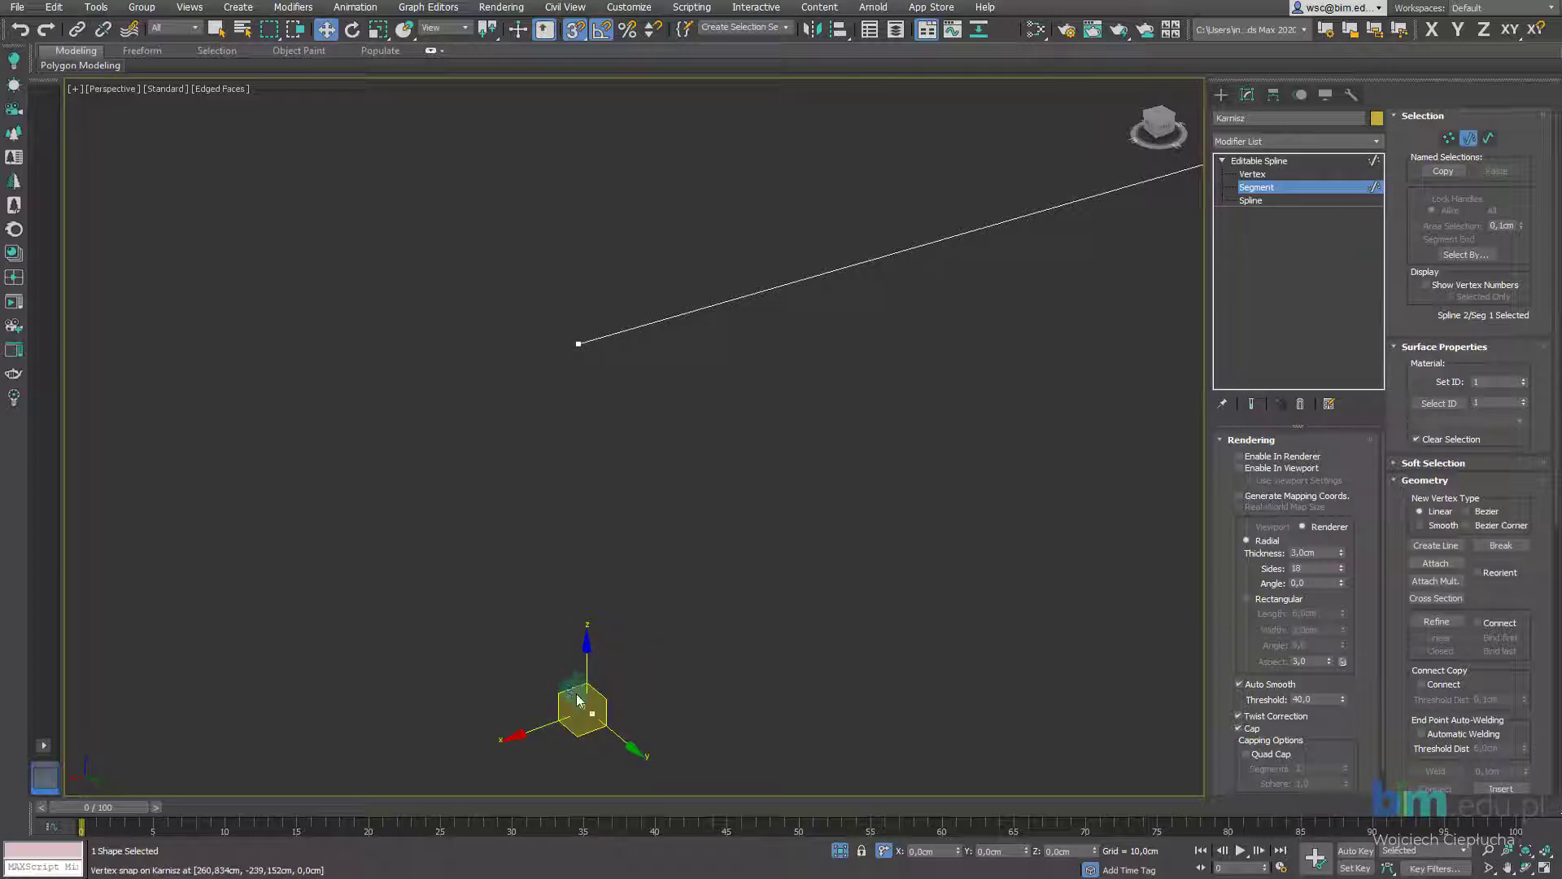
left_click_drag(577, 700, 577, 706)
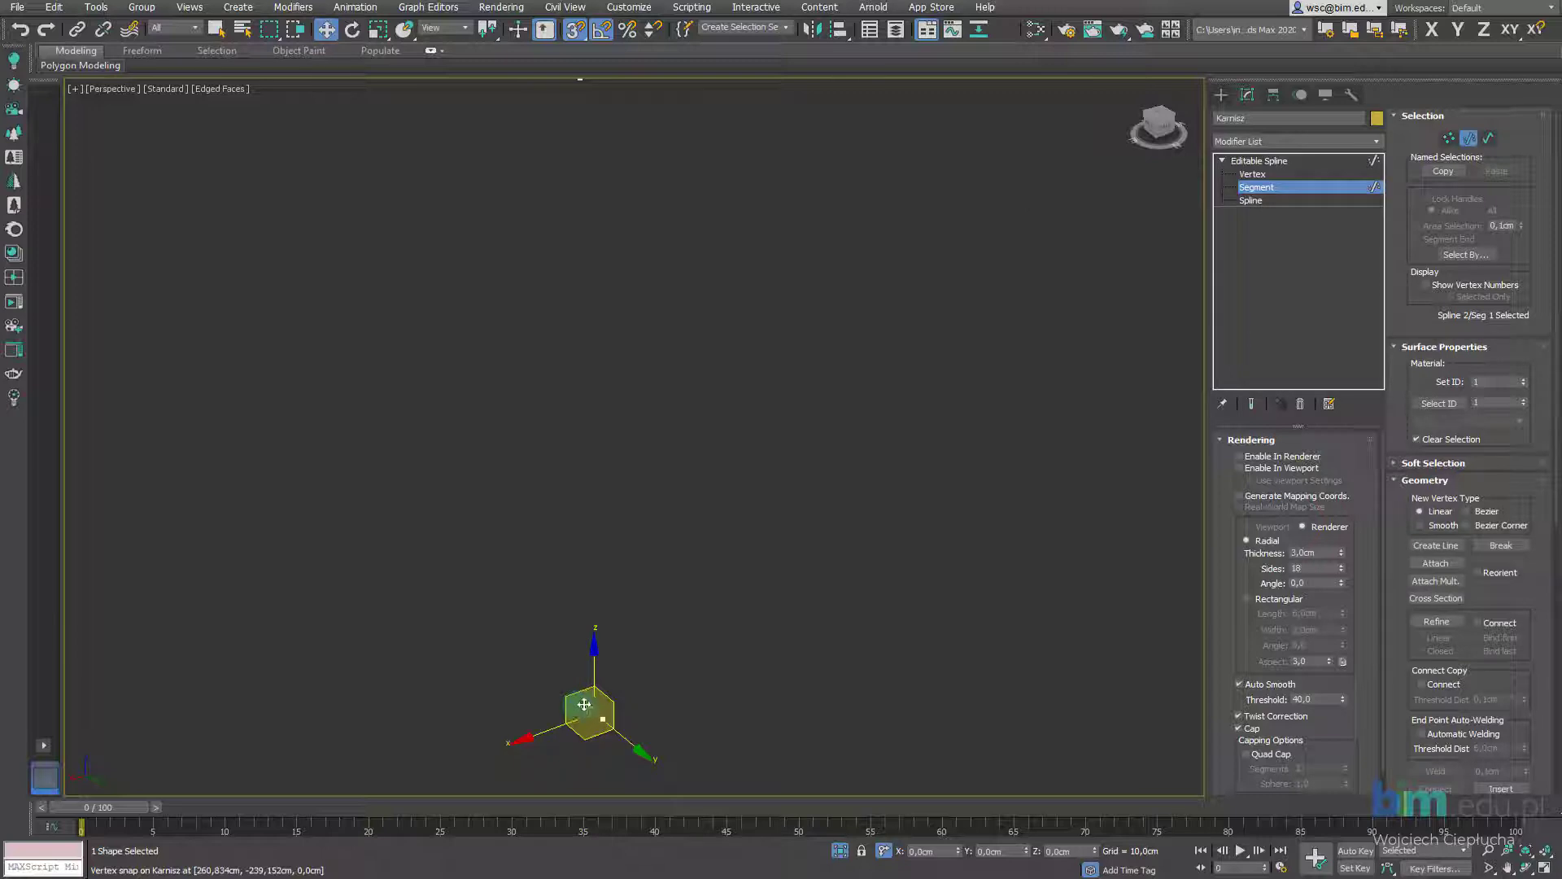
left_click_drag(582, 704, 585, 91)
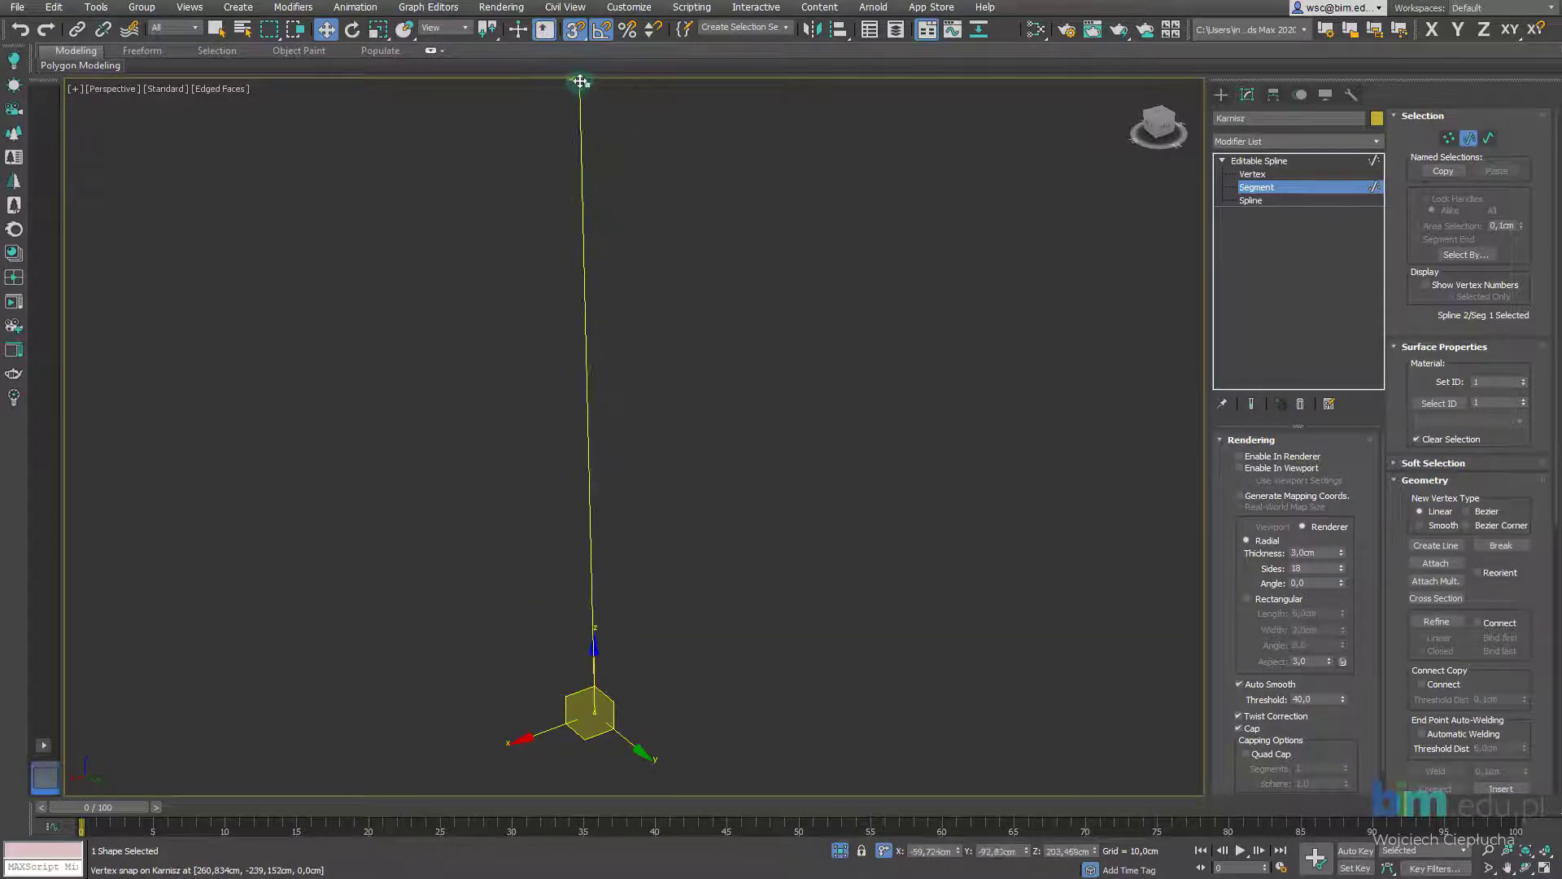
left_click_drag(585, 90, 586, 91)
key("ctrl+z")
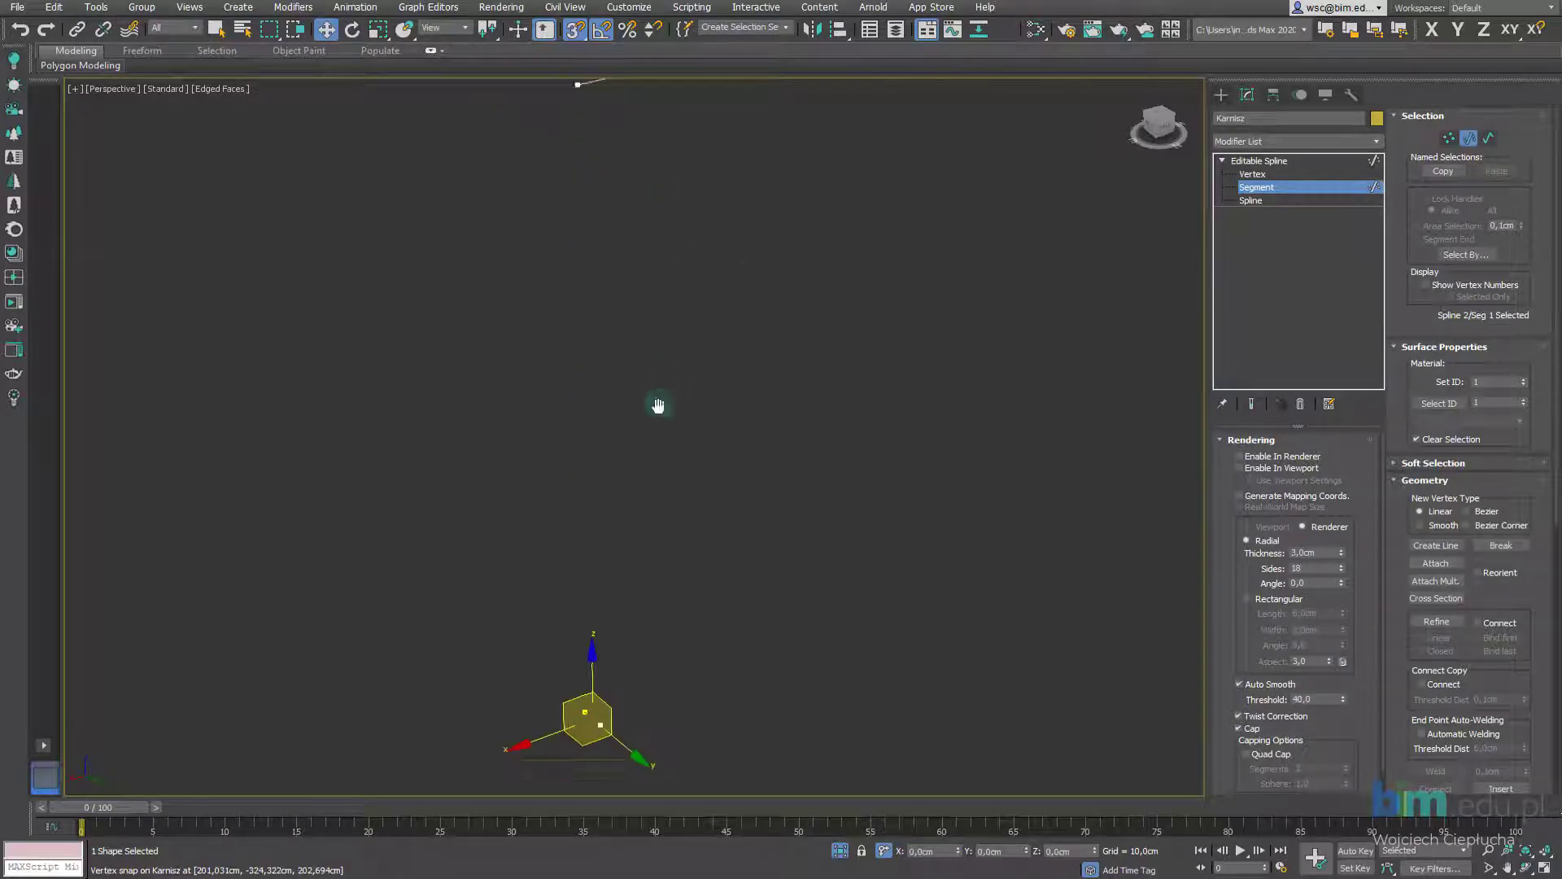
mouse_move(664, 523)
middle_mouse_down("alt")
mouse_move(744, 523)
mouse_move(715, 561)
middle_mouse_up("alt")
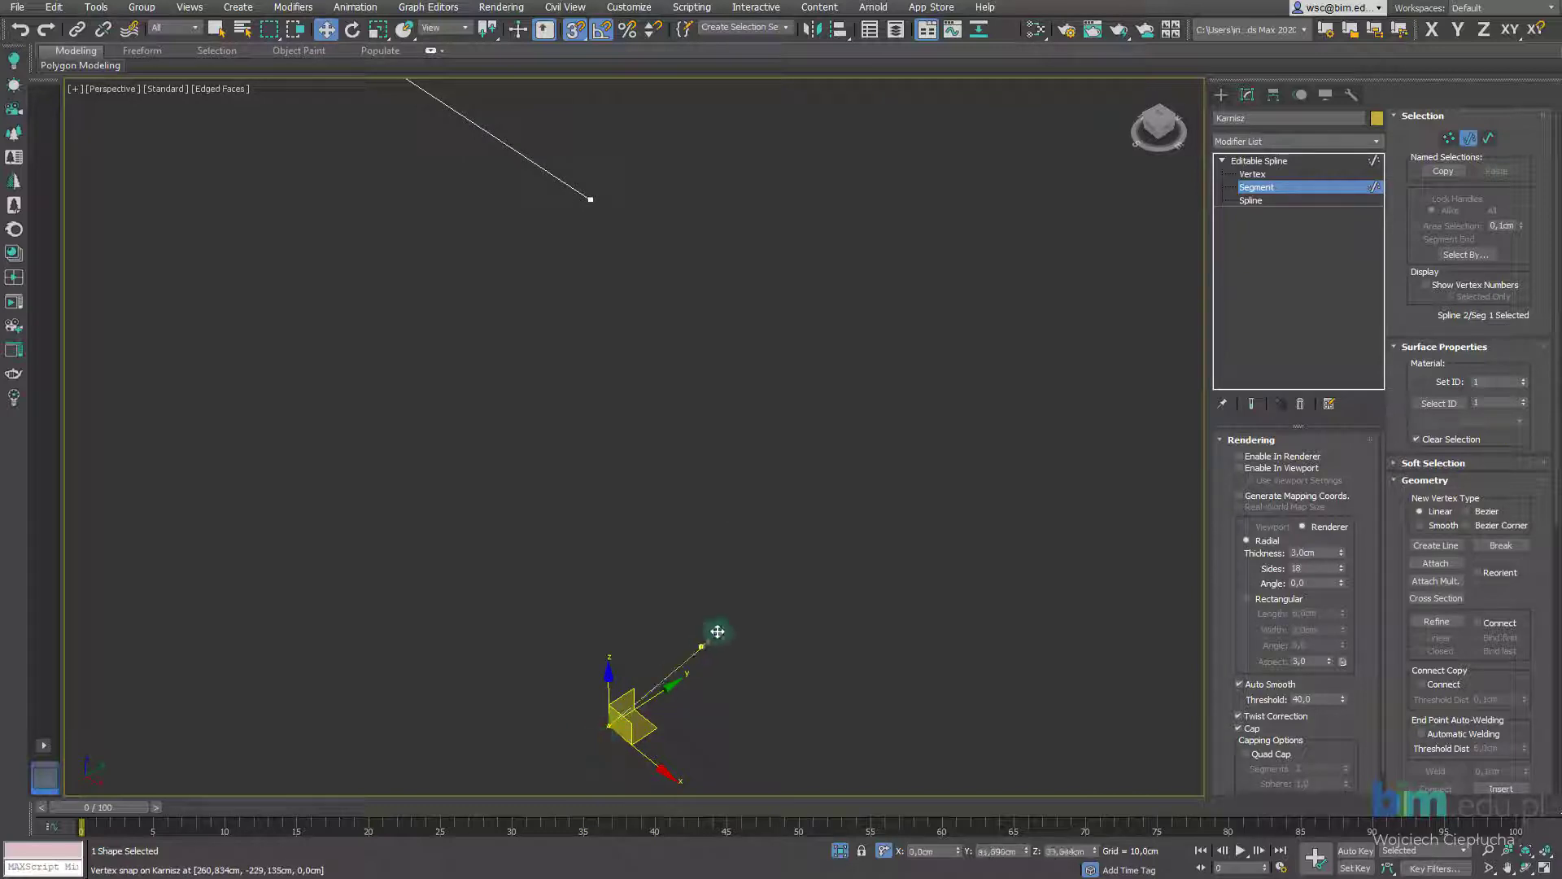
left_click_drag(598, 733, 740, 575)
right_click(740, 576)
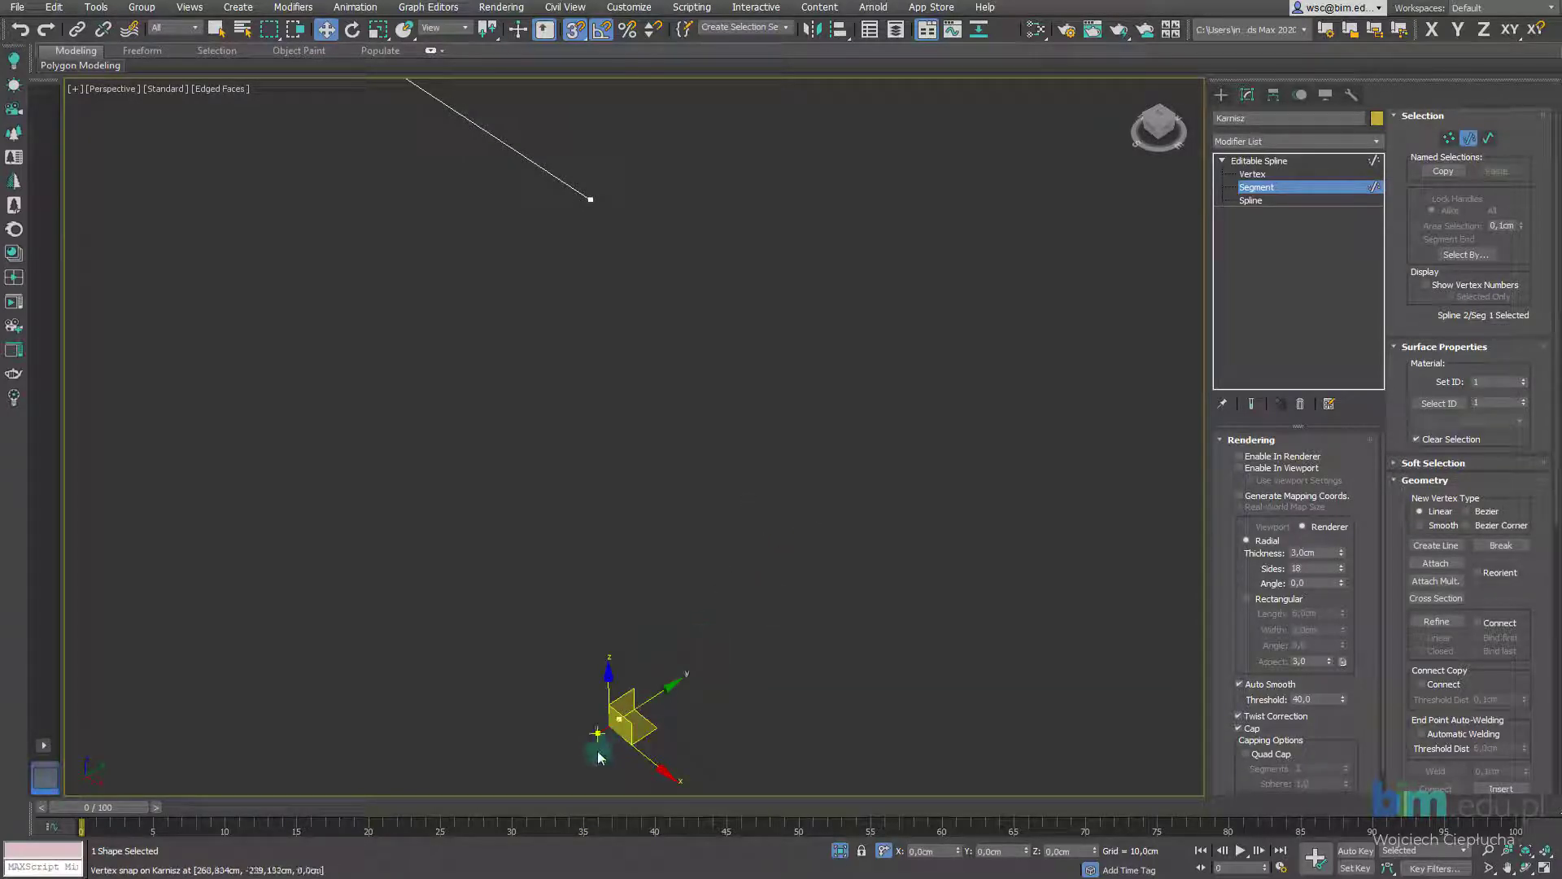
Copy the segment along the rod to bracket height with vertex snapping, then open snap settings
left_click_drag(599, 734, 591, 199)
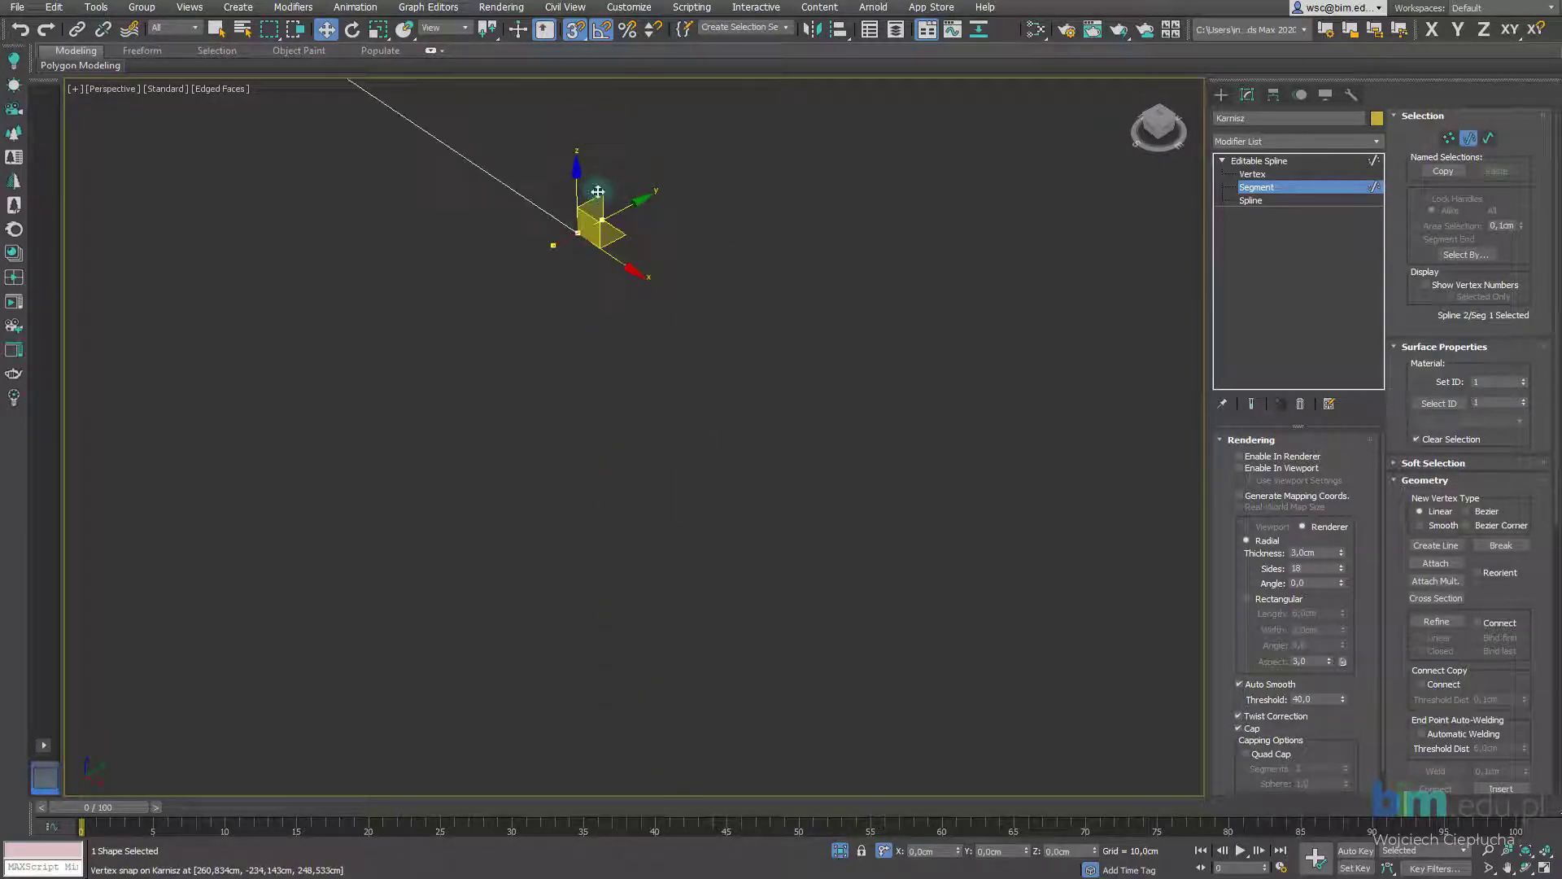
middle_click_drag(584, 120, 572, 302)
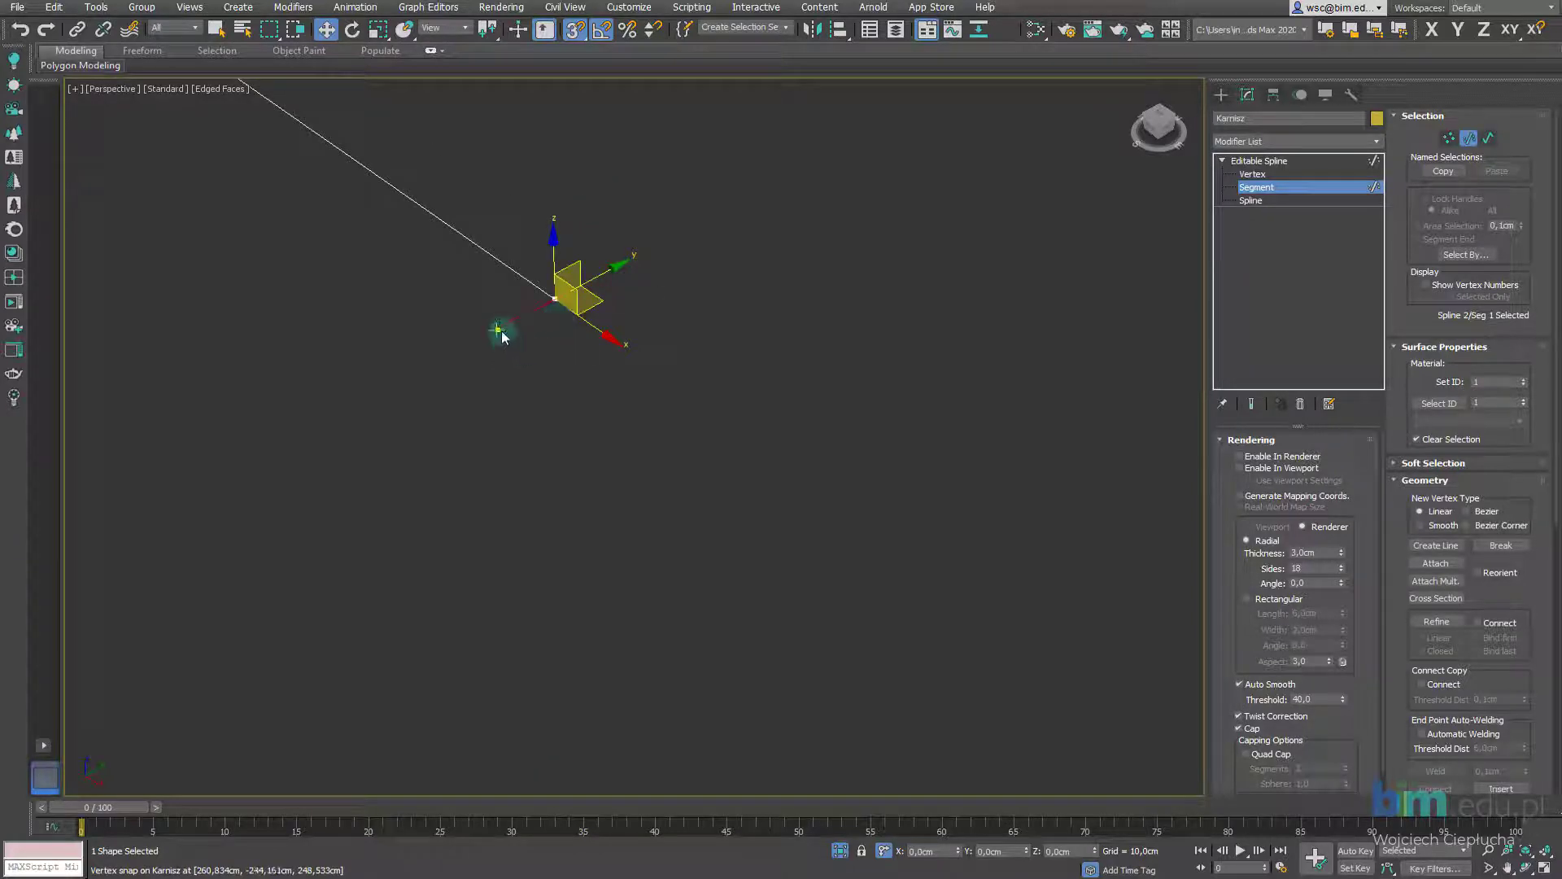
left_click_drag(501, 332, 599, 370)
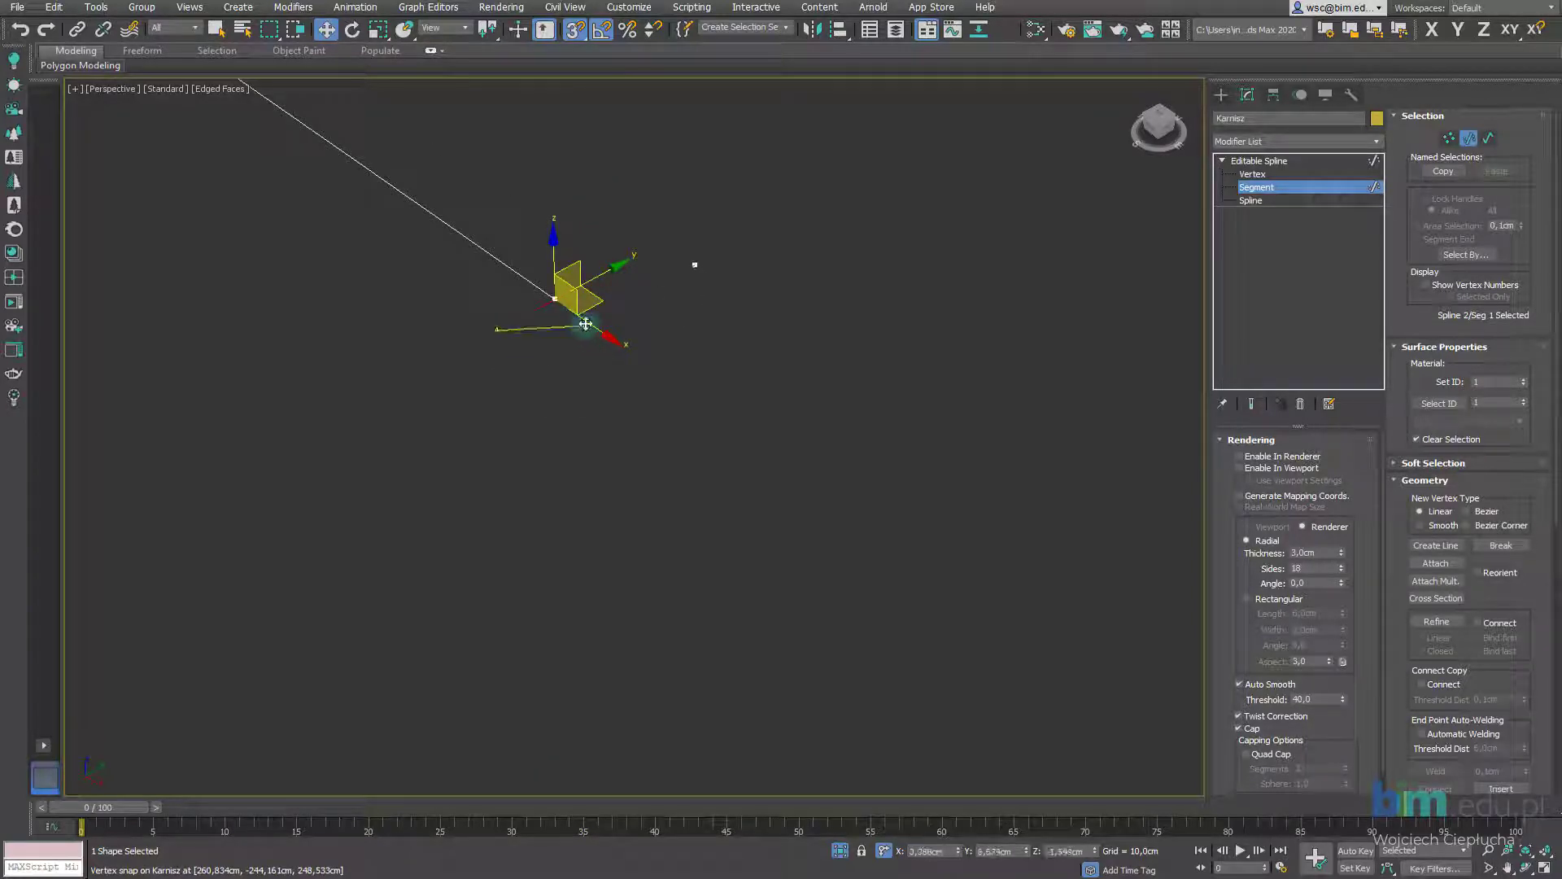
mouse_move(648, 421)
middle_mouse_down("alt")
mouse_move(439, 485)
mouse_move(437, 522)
middle_mouse_up("alt")
mouse_move(357, 494)
left_mouse_down()
mouse_move(422, 509)
mouse_move(323, 567)
left_mouse_up()
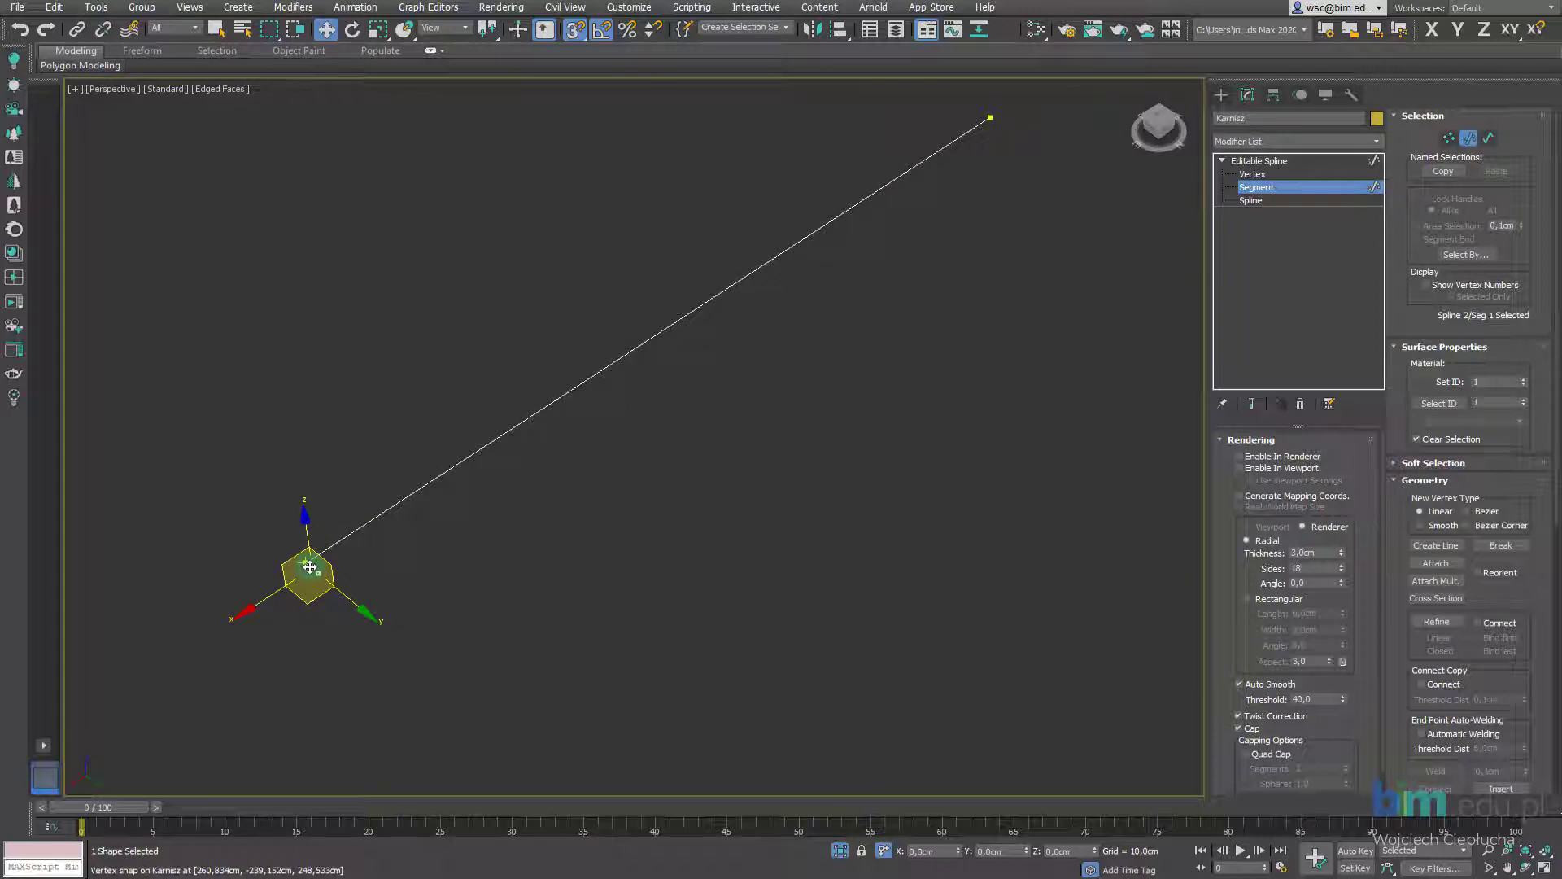
mouse_move(310, 568)
left_mouse_down("shift")
mouse_move(1023, 202)
mouse_move(1001, 118)
left_mouse_up("shift")
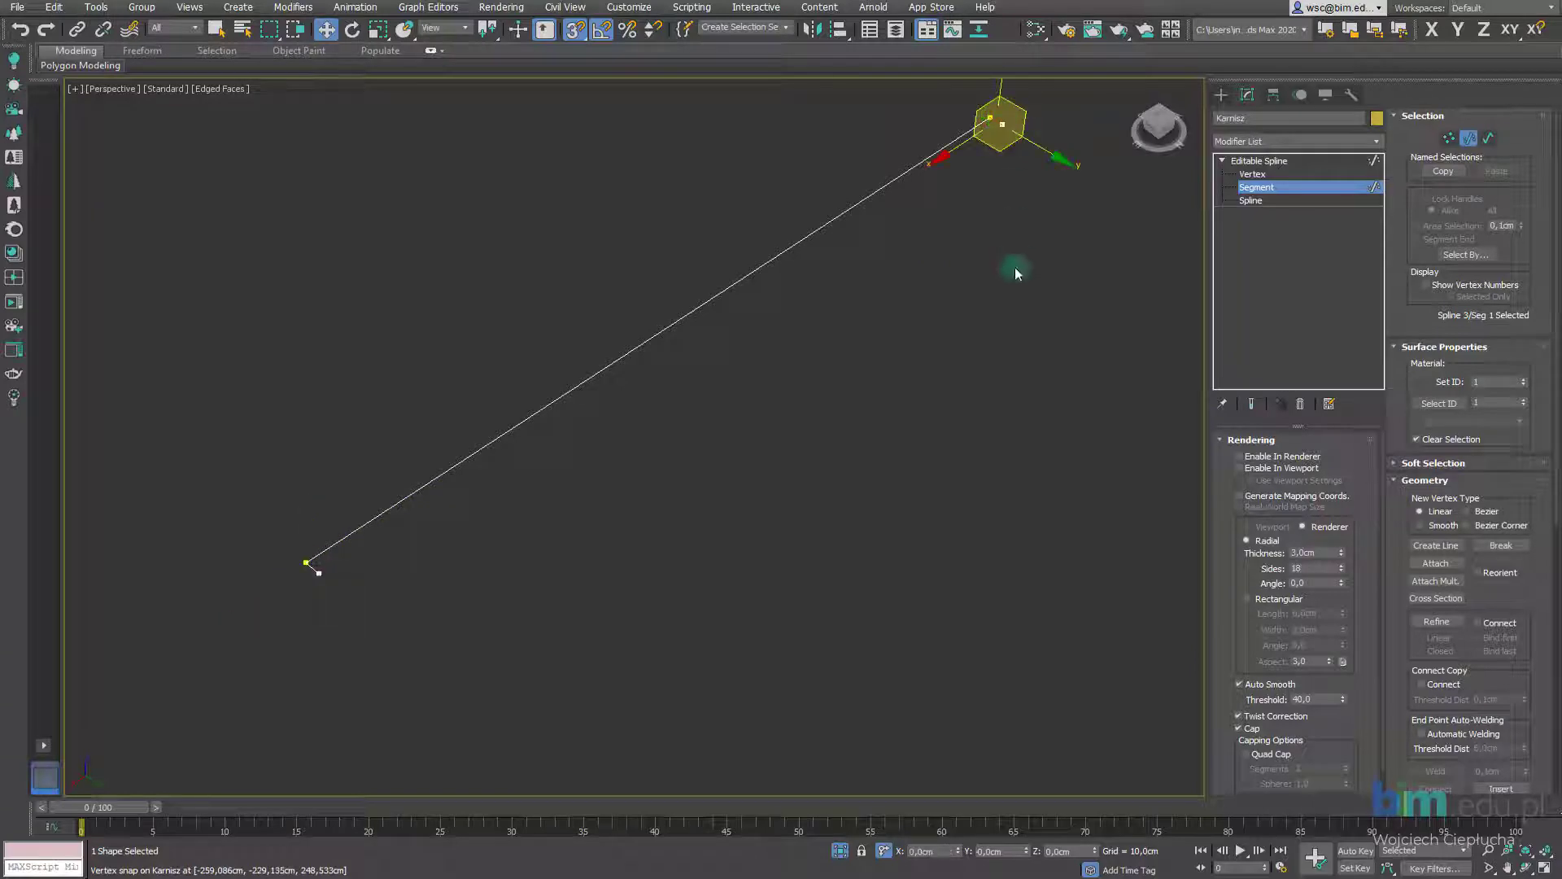
mouse_move(774, 396)
middle_mouse_down("alt")
mouse_move(809, 440)
mouse_move(906, 446)
mouse_move(807, 430)
mouse_move(840, 447)
mouse_move(548, 178)
middle_mouse_up("alt")
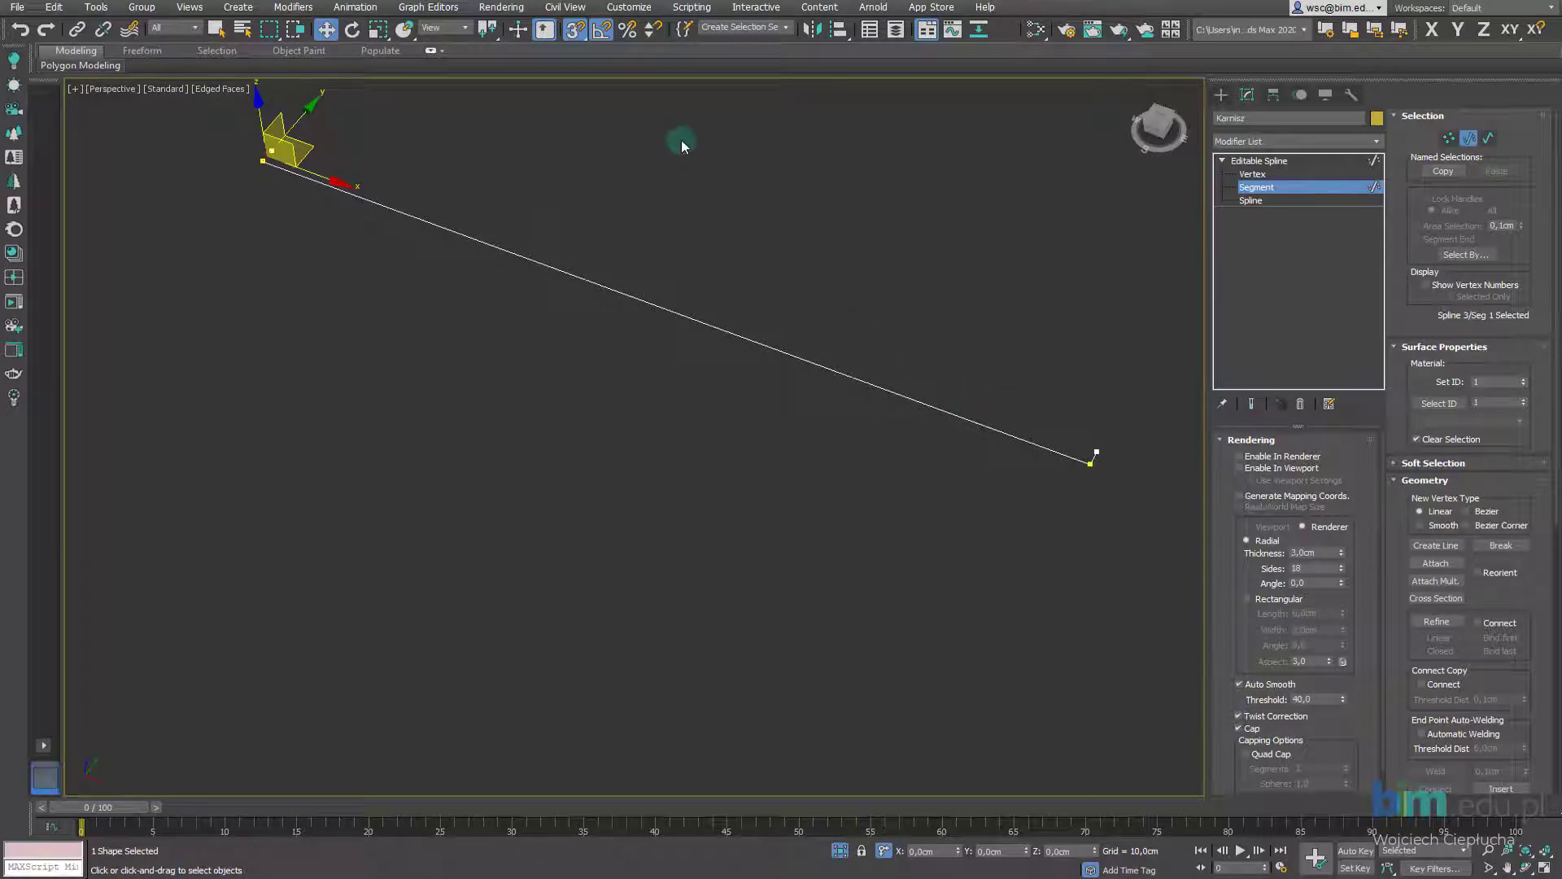
middle_click_drag(683, 143, 716, 188)
right_click(581, 29)
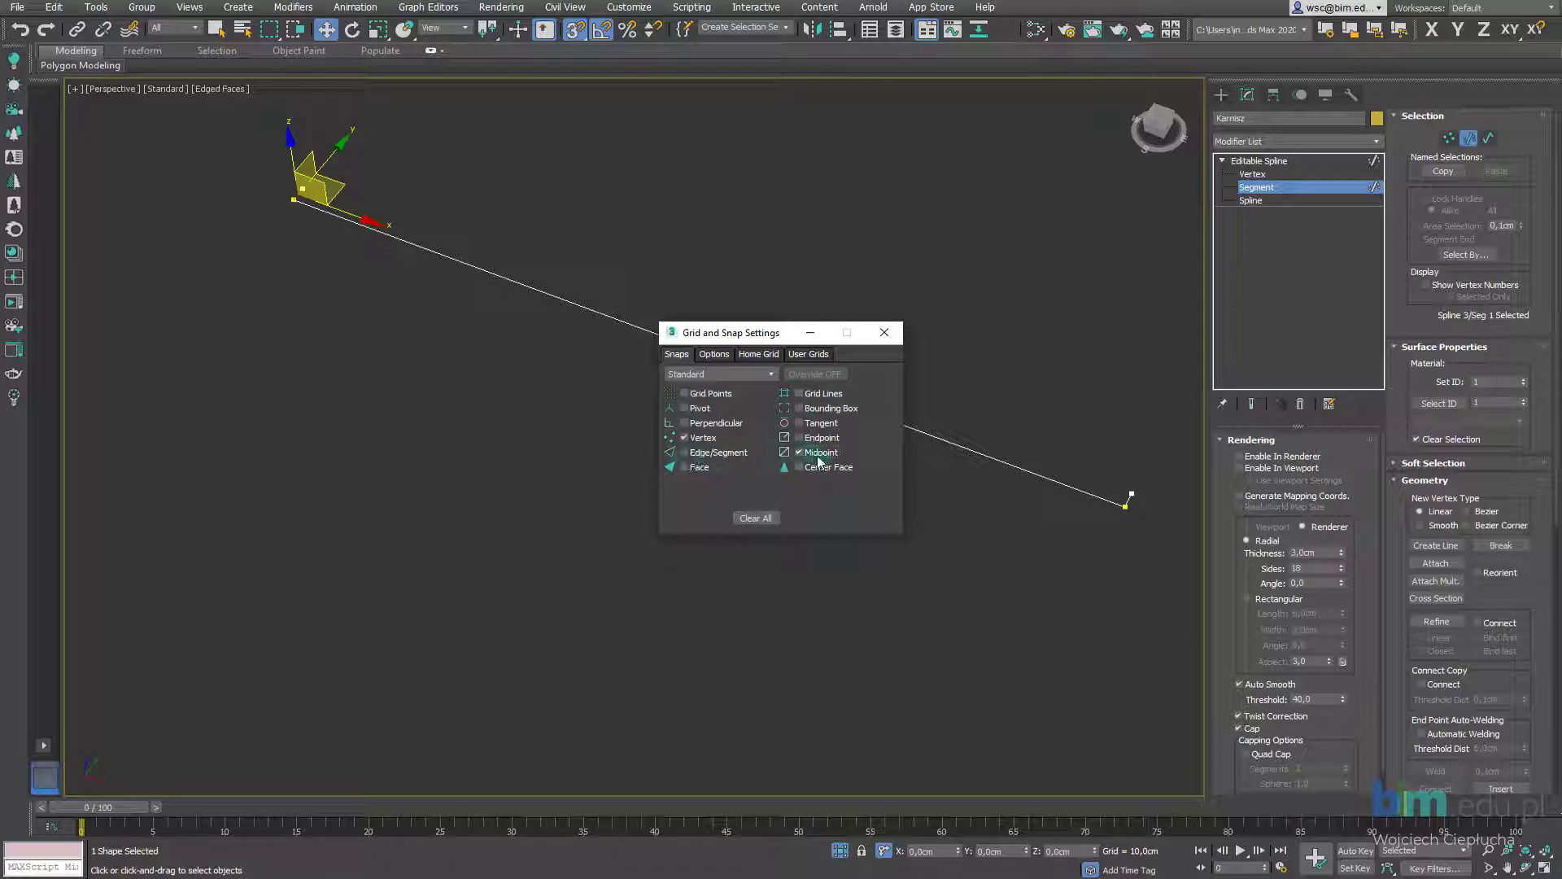
Enable Midpoint snapping and snap a new segment from the start vertex to the rod's midpoint
left_click(890, 334)
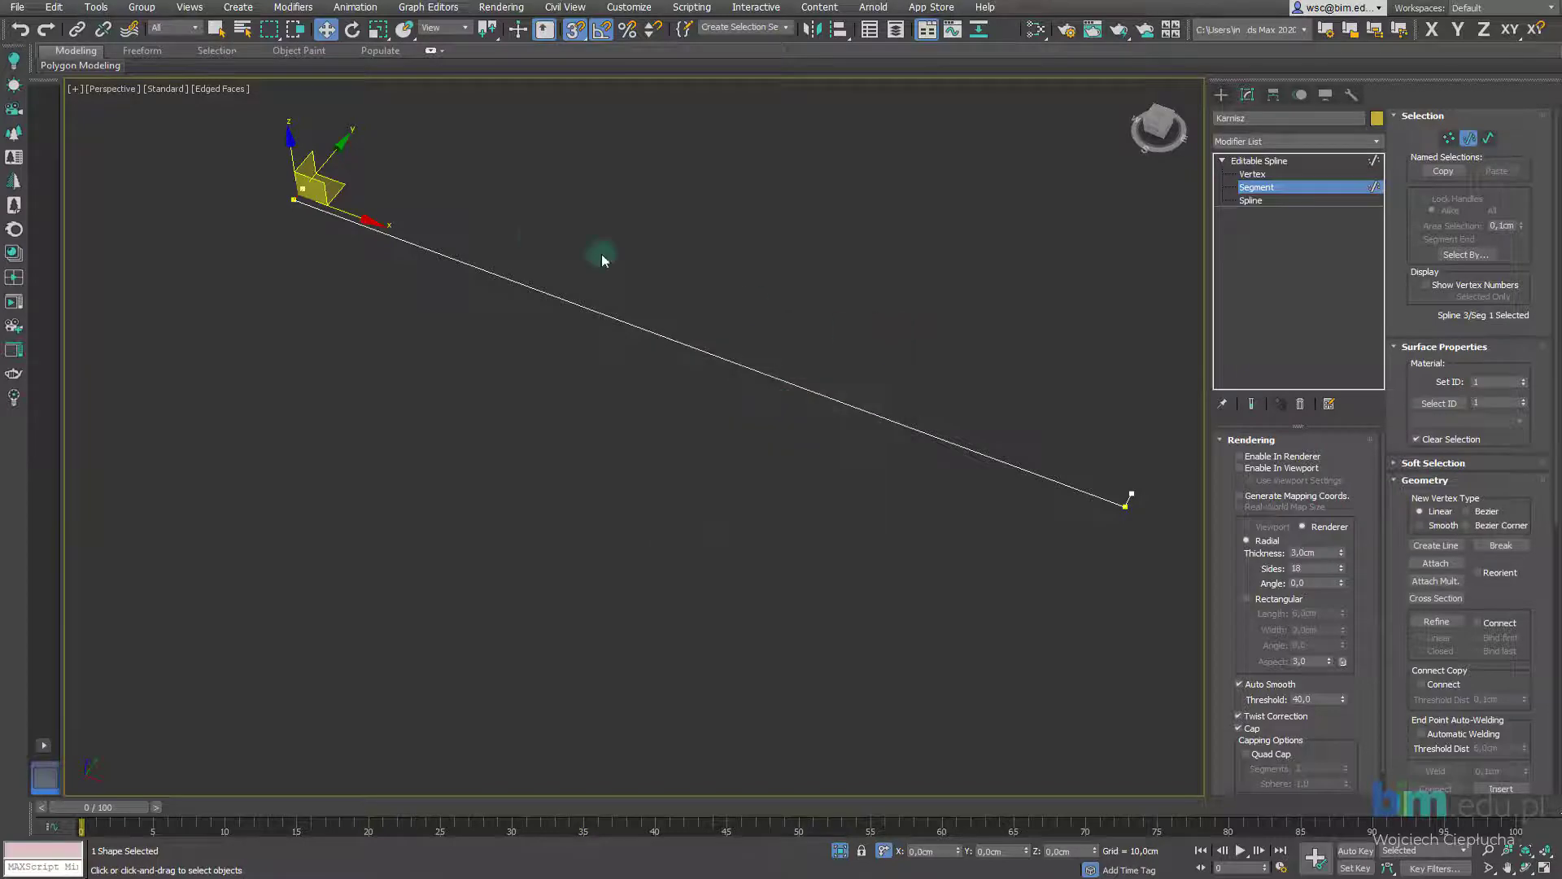
left_click(291, 198)
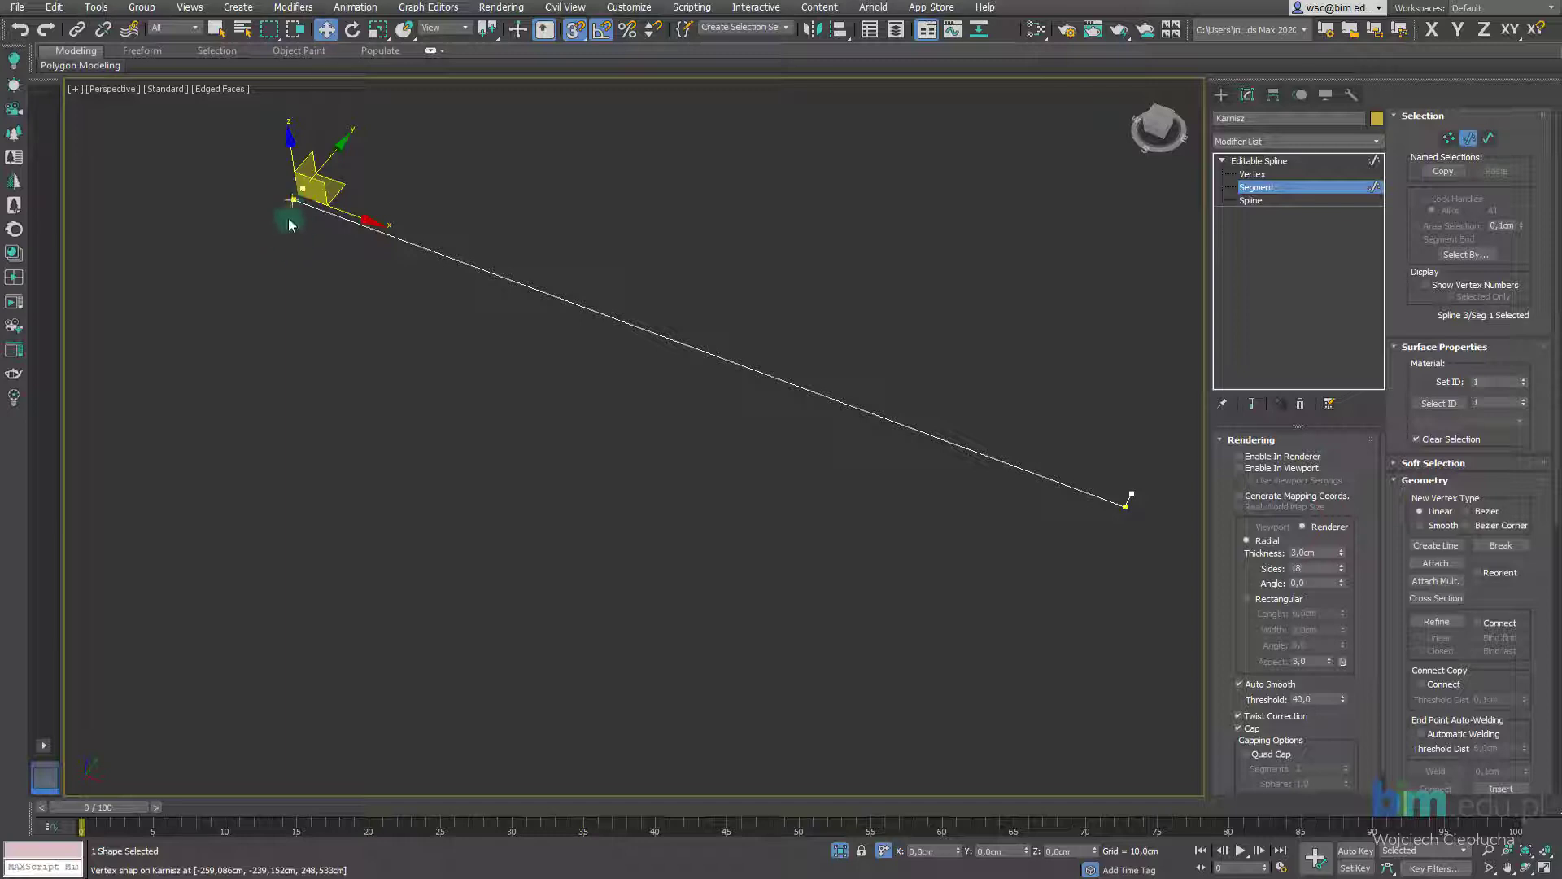
left_click(290, 207)
left_click(291, 207)
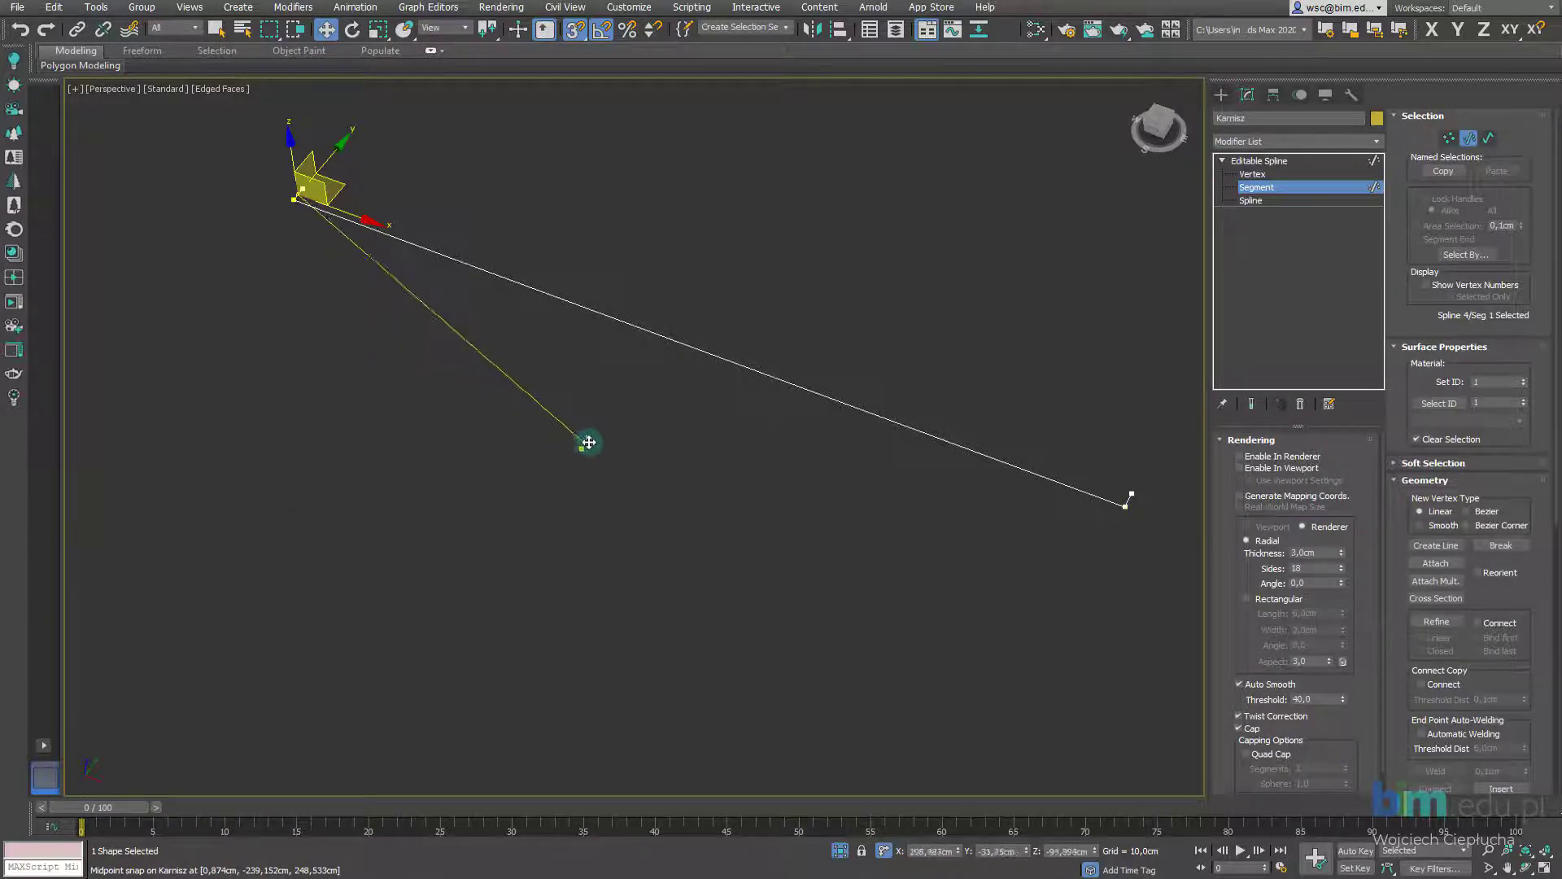
mouse_move(589, 441)
left_mouse_down()
mouse_move(683, 383)
mouse_move(697, 339)
left_mouse_up()
Move the segment so it sits snapped at the rod's midpoint, then deselect it
scroll(686, 363, "up", 3)
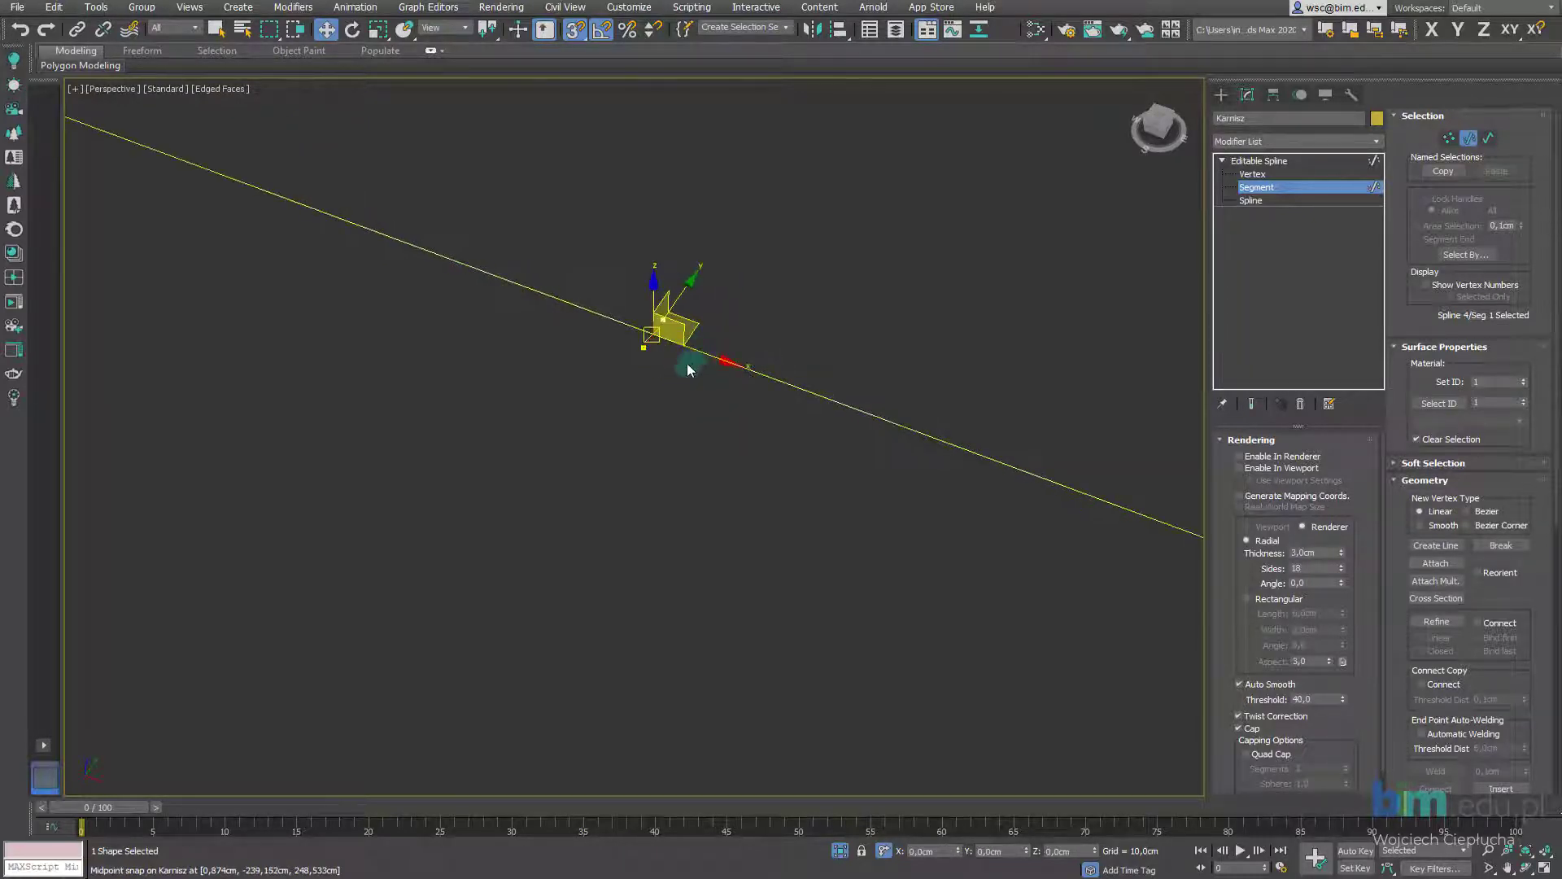
scroll(594, 334, "up", 2)
scroll(651, 342, "down", 4)
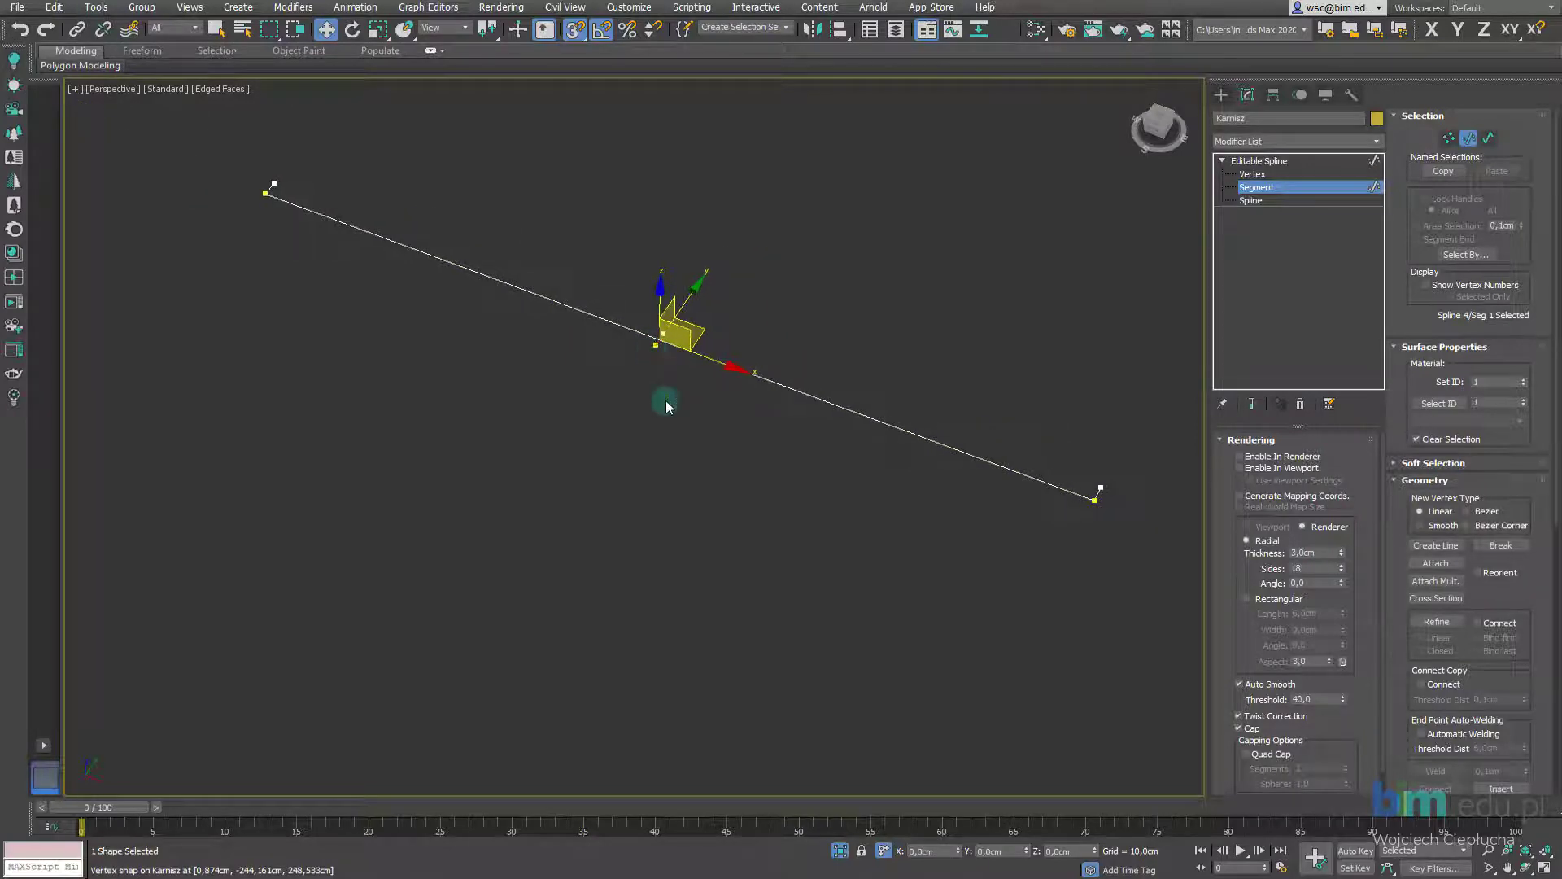
middle_click_drag(665, 378, 645, 391, "alt")
scroll(681, 339, "up", 3)
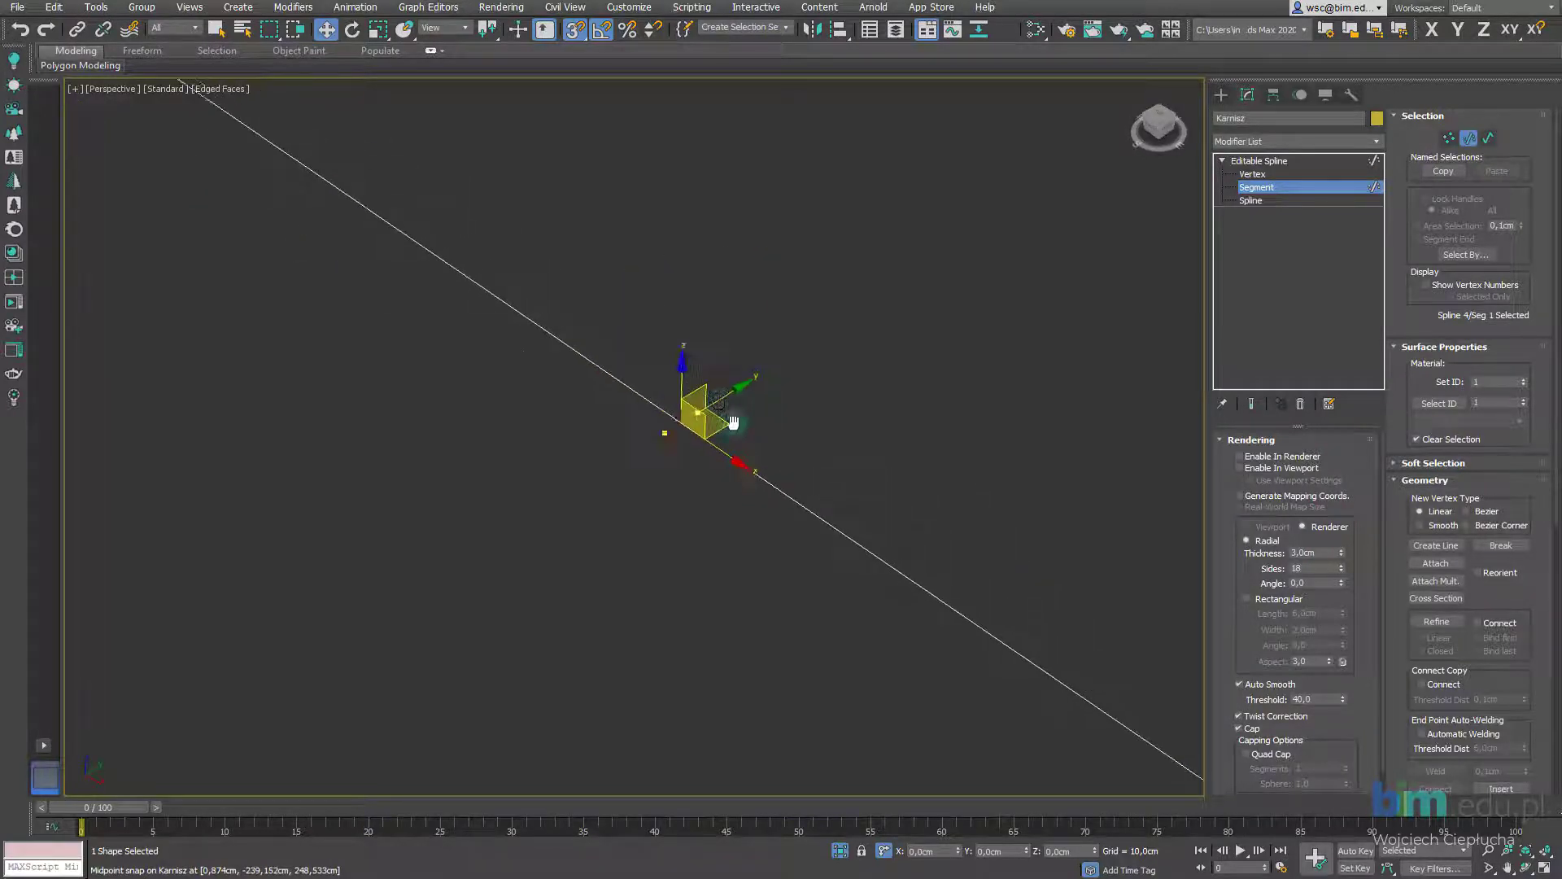
left_click_drag(686, 464, 700, 461)
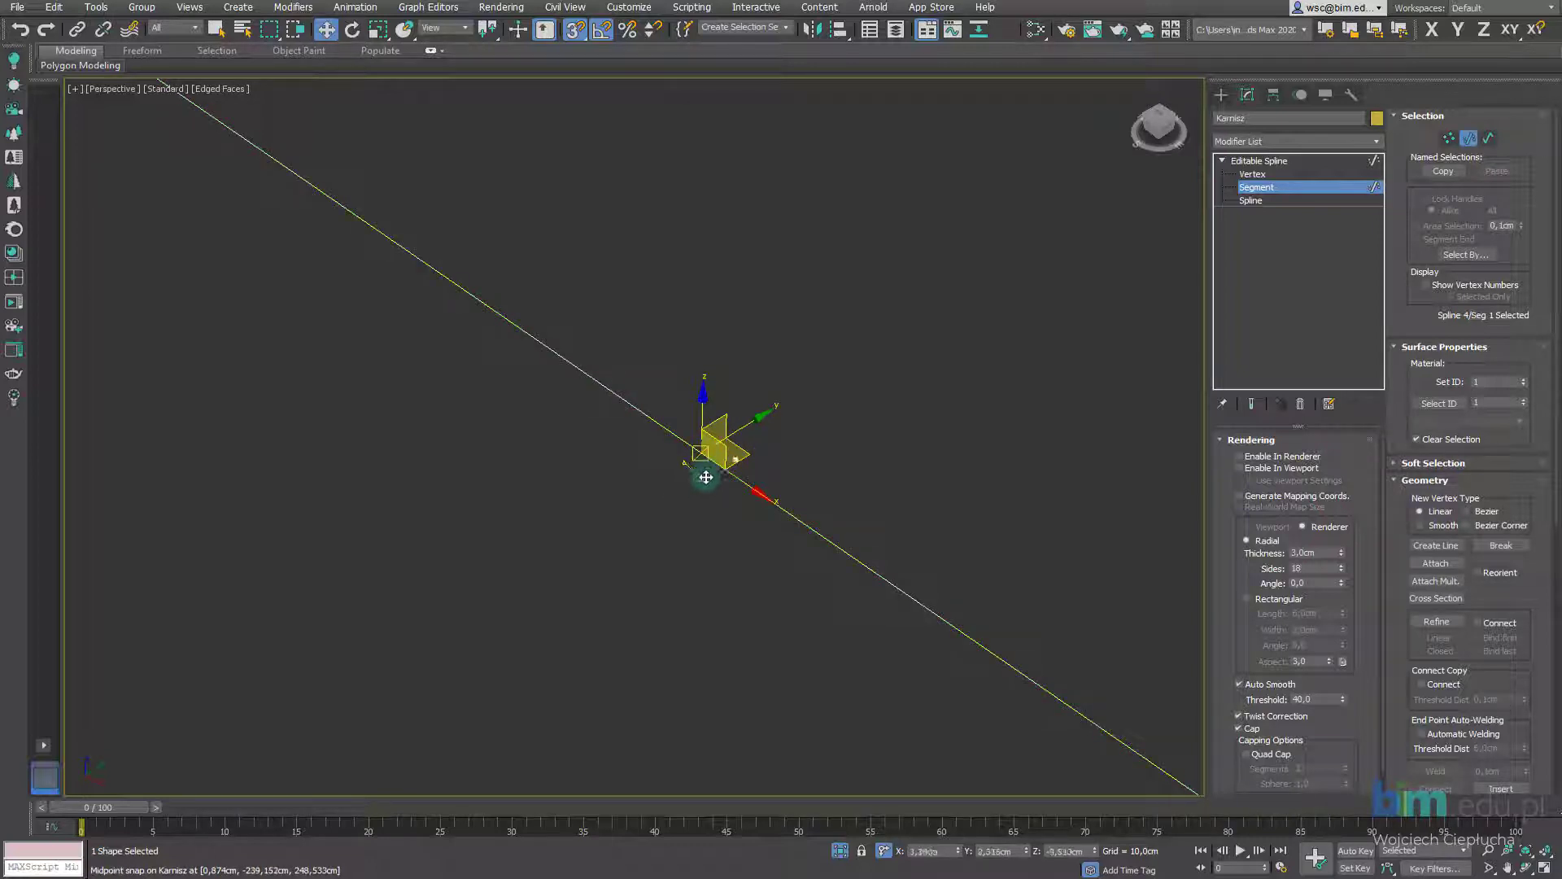
left_click(696, 520)
Check the rod's full length and leave Segment level for the whole spline
scroll(696, 521, "down", 3)
mouse_move(695, 520)
middle_mouse_down("alt")
mouse_move(541, 453)
mouse_move(408, 453)
mouse_move(516, 457)
mouse_move(521, 403)
middle_mouse_up("alt")
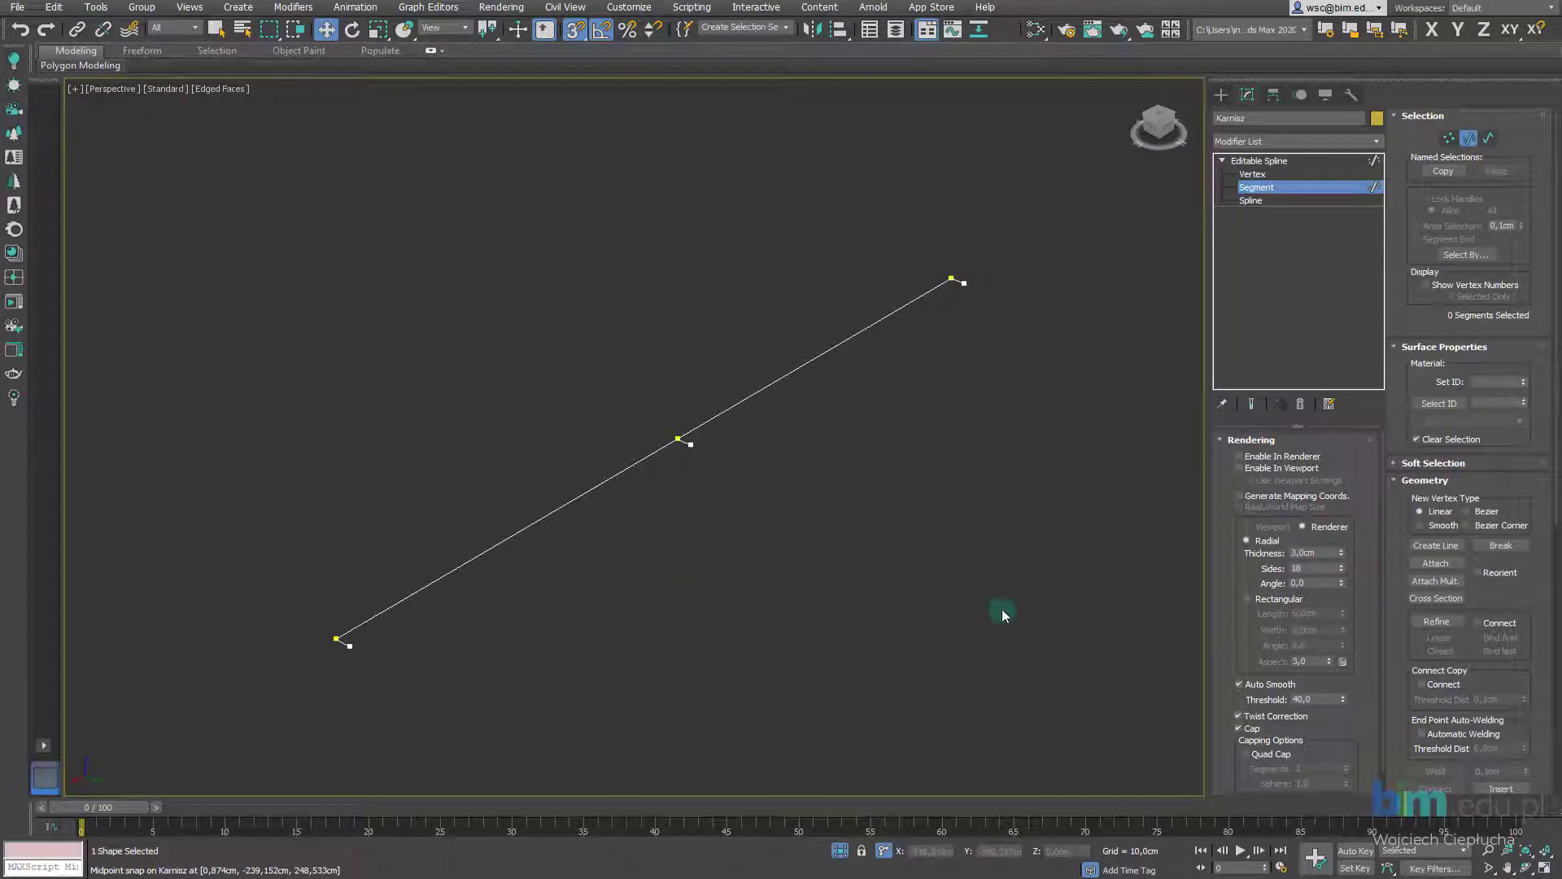
mouse_move(599, 505)
middle_mouse_down()
mouse_move(645, 373)
mouse_move(474, 491)
middle_mouse_up()
scroll(646, 372, "up", 3)
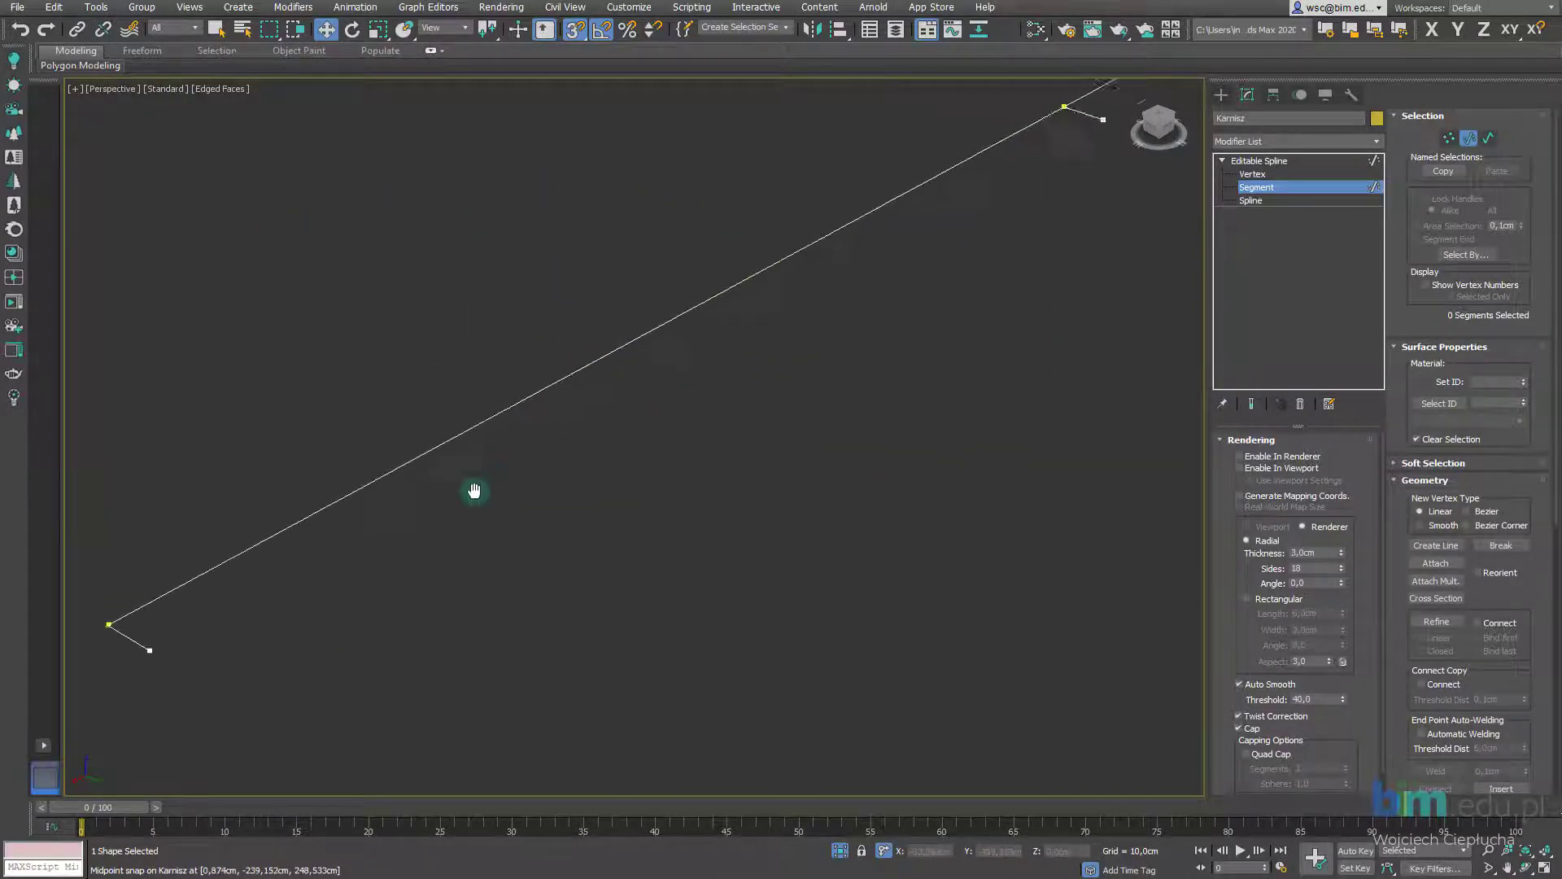
scroll(474, 491, "down", 3)
middle_click_drag(725, 423, 707, 463)
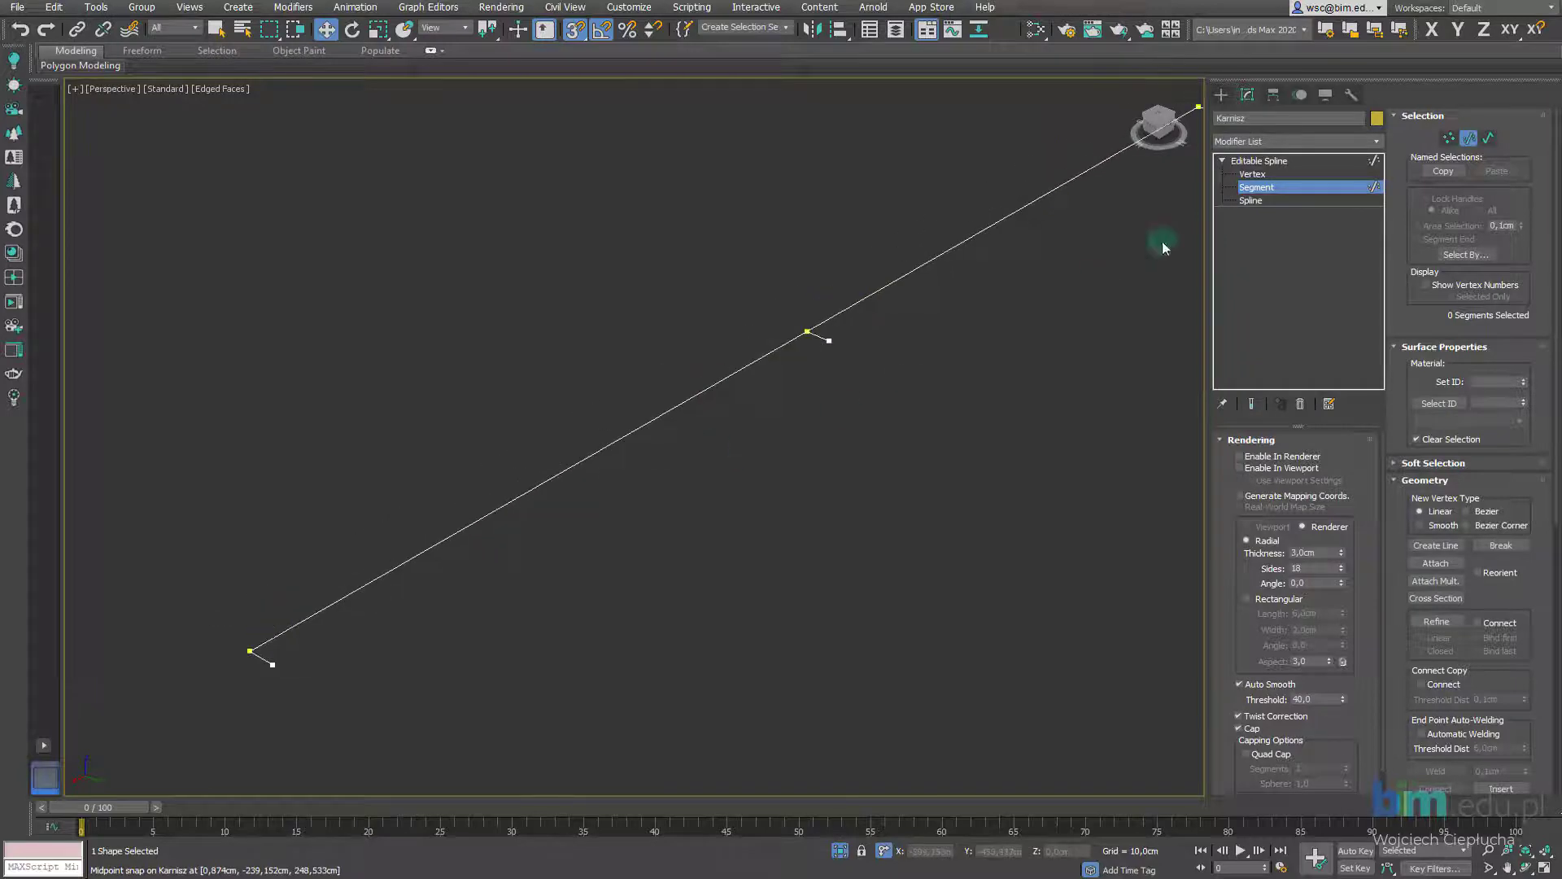
left_click(1284, 195)
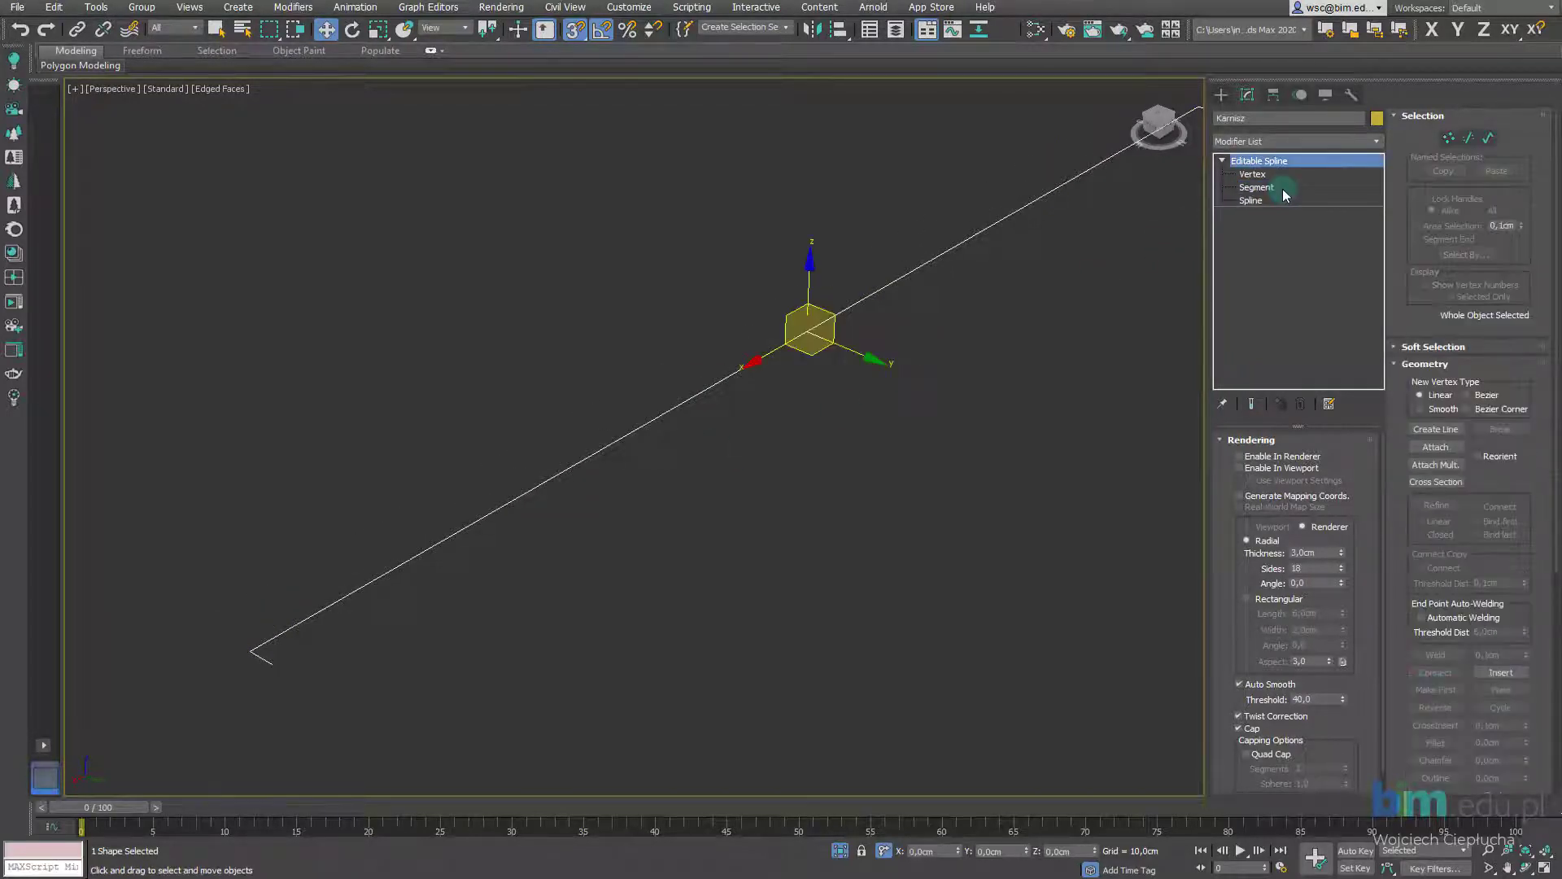
Preview the rod as a thick tube, zoom to its bent end, then revert to a line
left_click(1236, 472)
left_click(1270, 472)
mouse_move(373, 548)
middle_mouse_down("alt")
mouse_move(422, 447)
mouse_move(671, 436)
middle_mouse_up("alt")
scroll(989, 377, "up", 5)
scroll(907, 489, "up", 3)
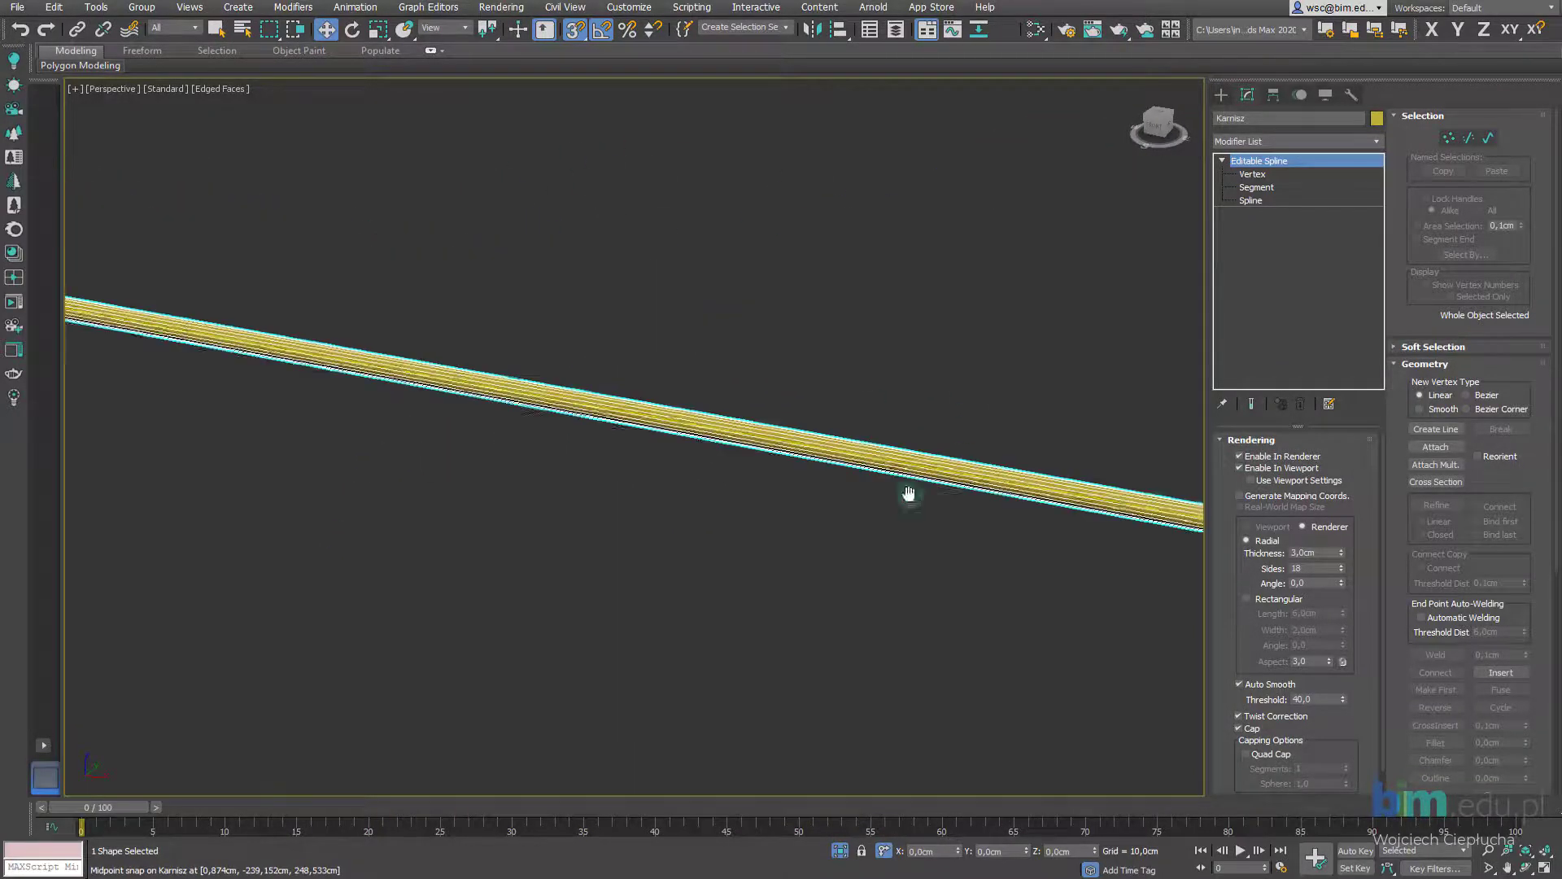
scroll(502, 389, "up", 3)
scroll(503, 389, "up", 3)
scroll(643, 520, "down", 4)
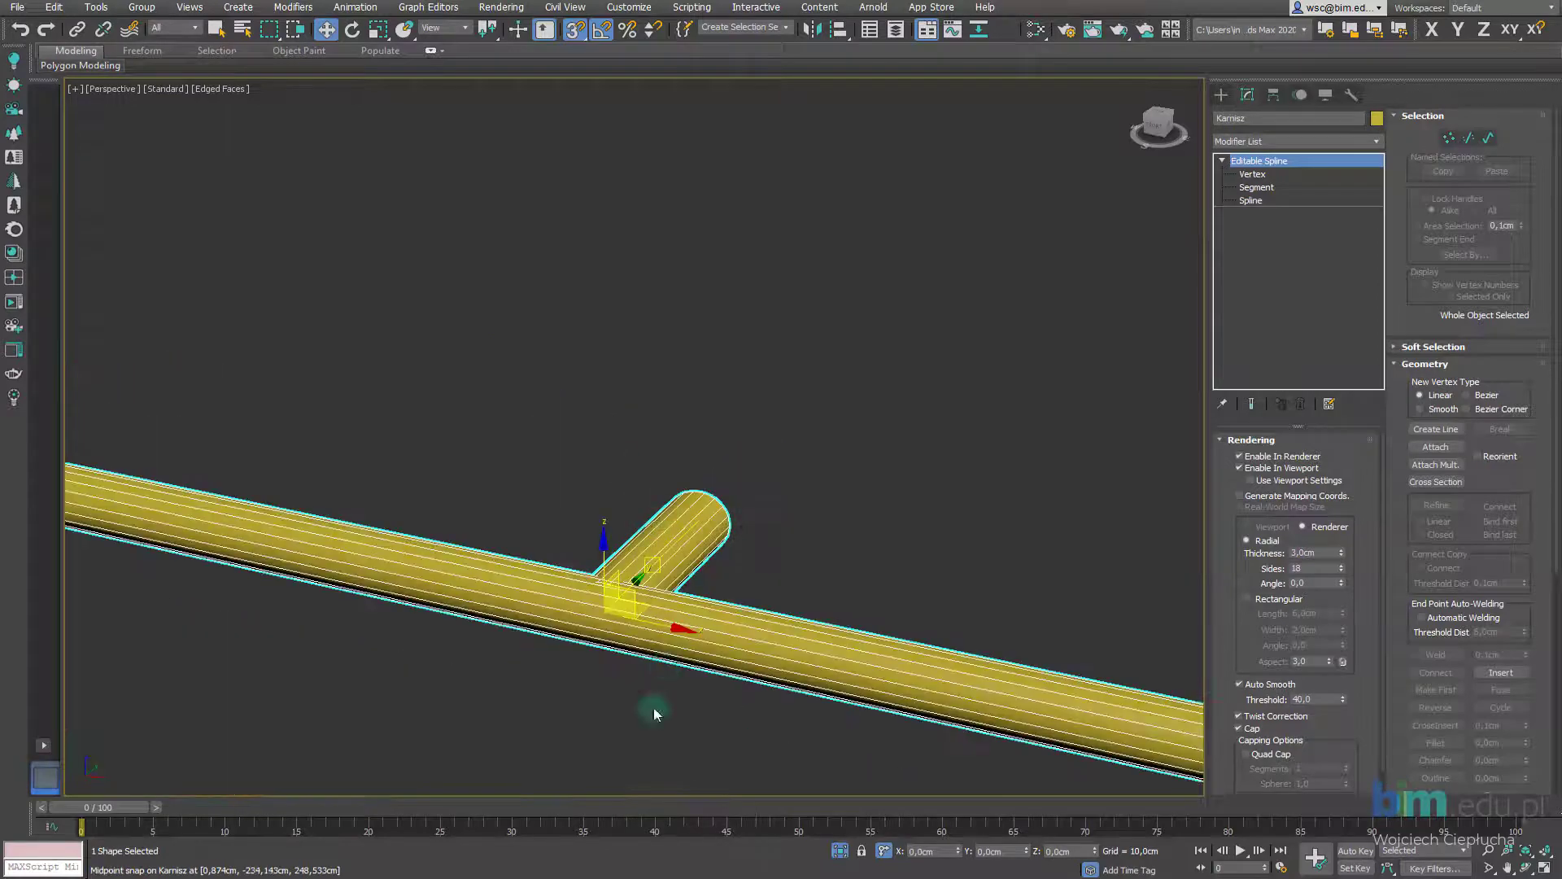
scroll(653, 707, "down", 3)
middle_click_drag(777, 519, 728, 365)
scroll(728, 365, "up", 3)
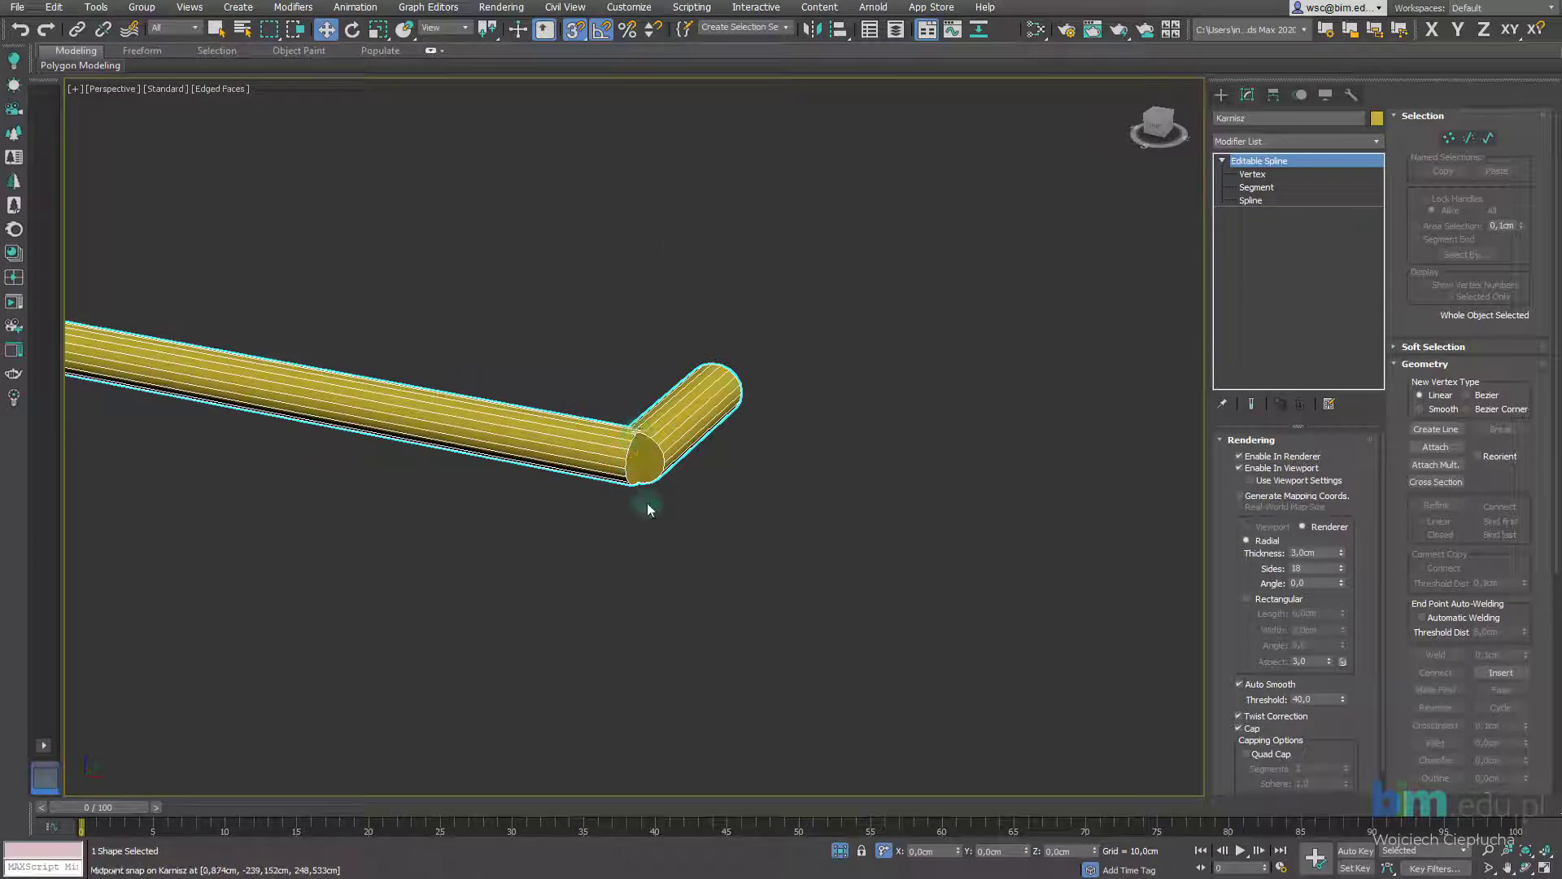
left_click(1240, 468)
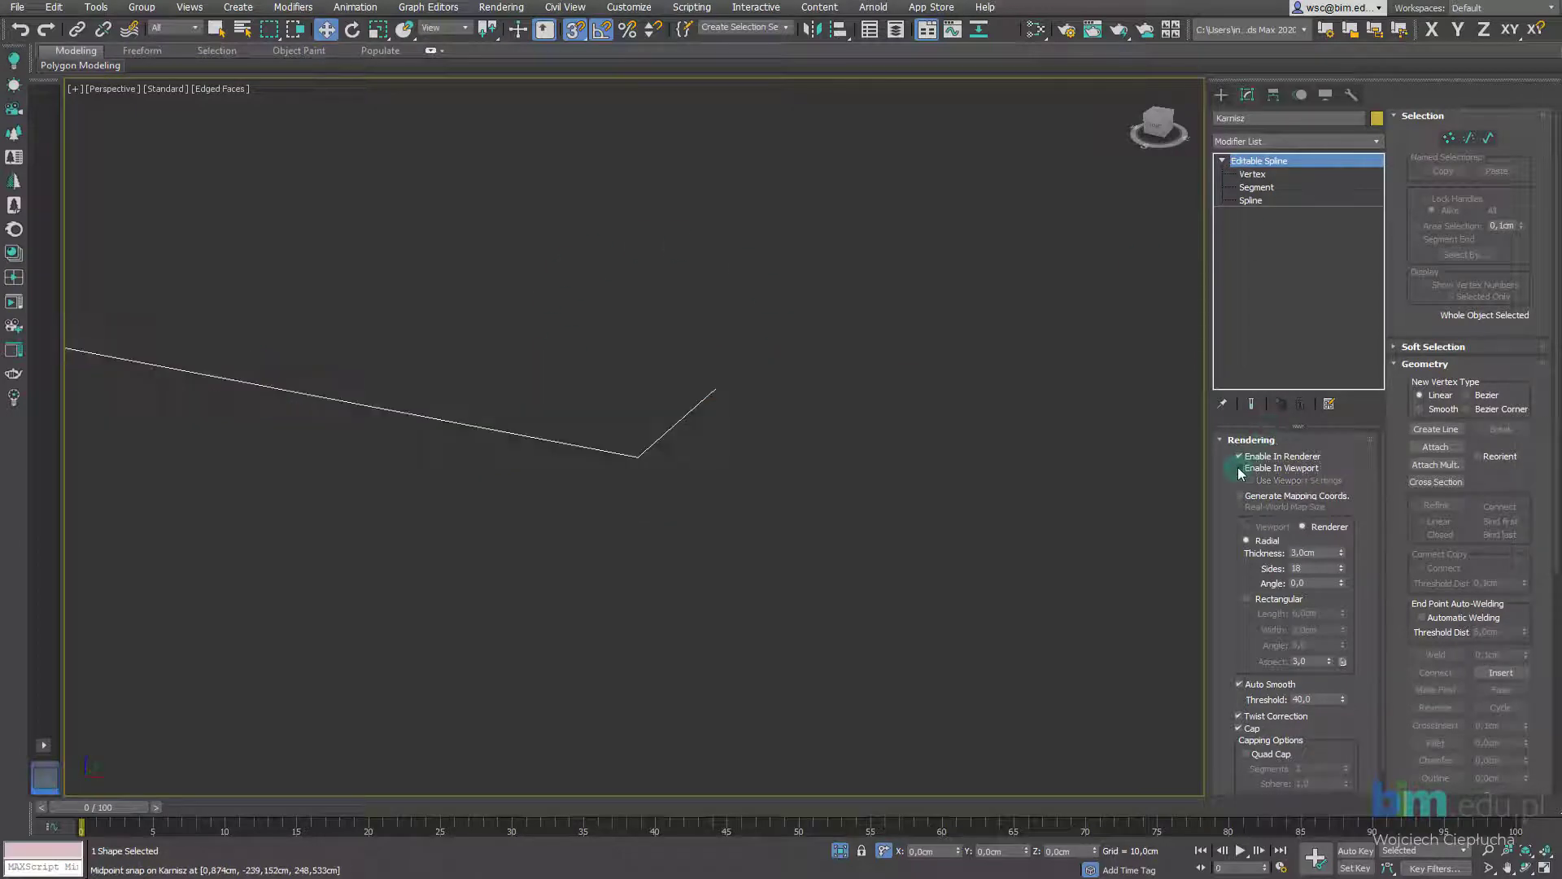
At Vertex level with snapping off, nudge the rod's corner vertex along Y
key("1")
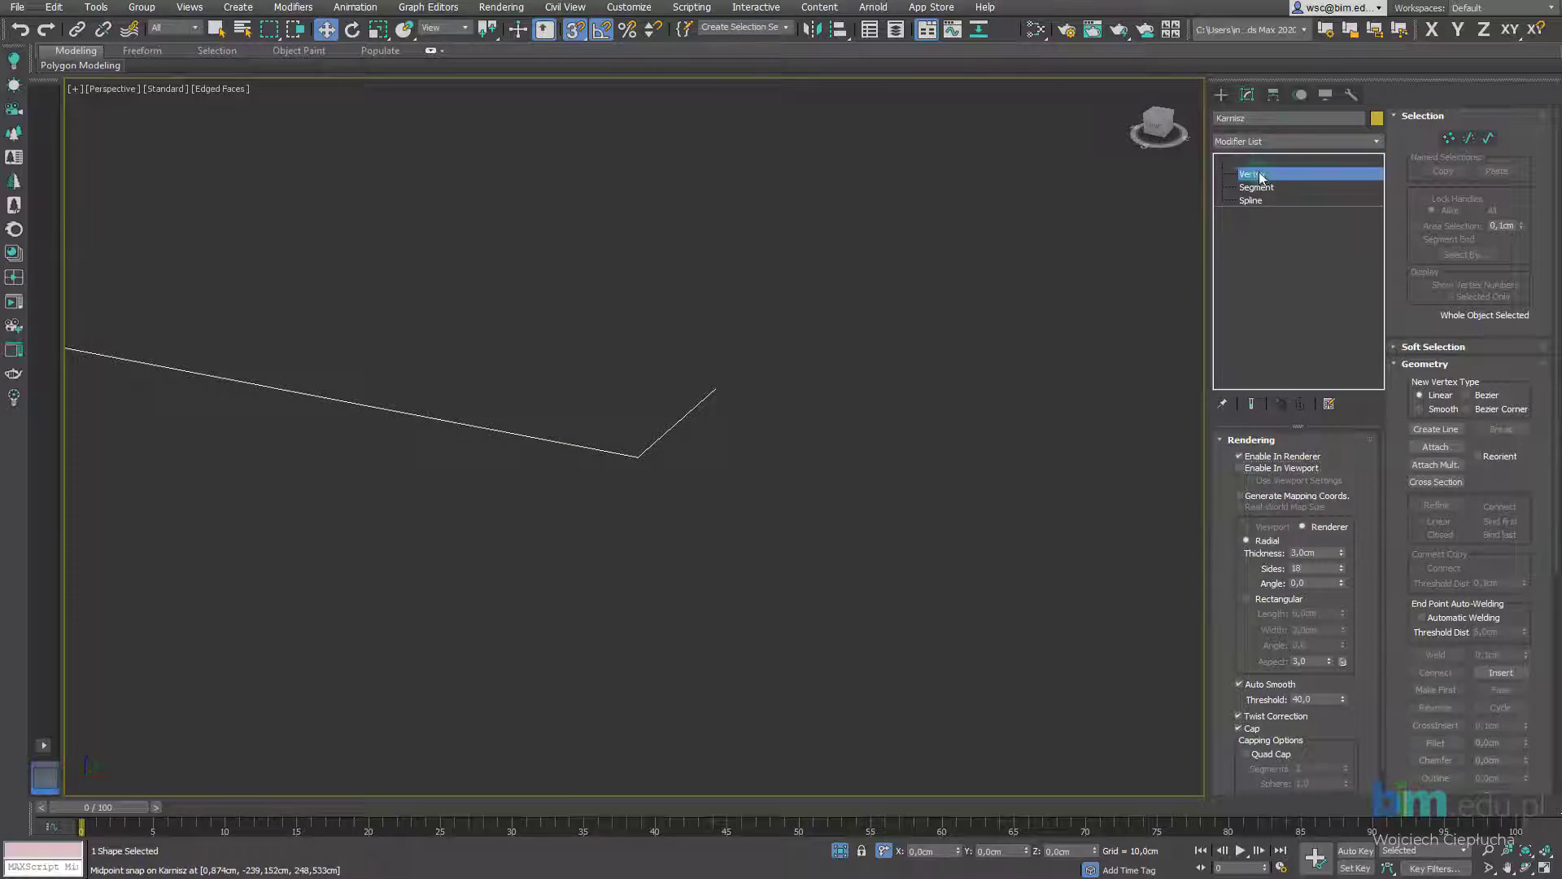
left_click(579, 32)
left_click(614, 505)
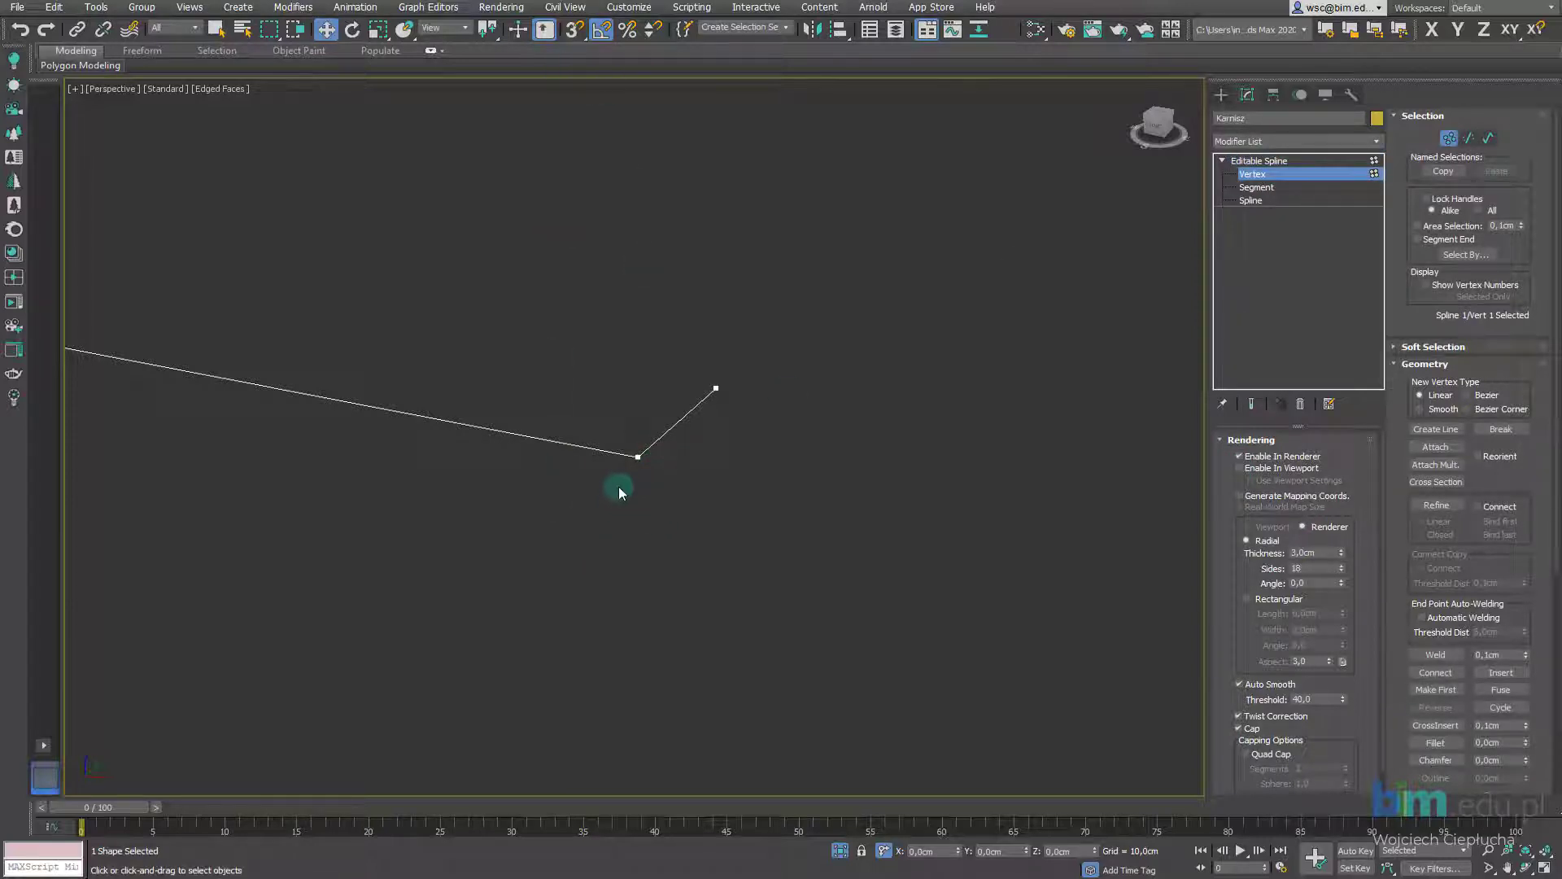
scroll(618, 490, "up", 5)
left_click(741, 311)
mouse_move(1135, 92)
middle_mouse_down()
mouse_move(871, 366)
mouse_move(893, 359)
middle_mouse_up()
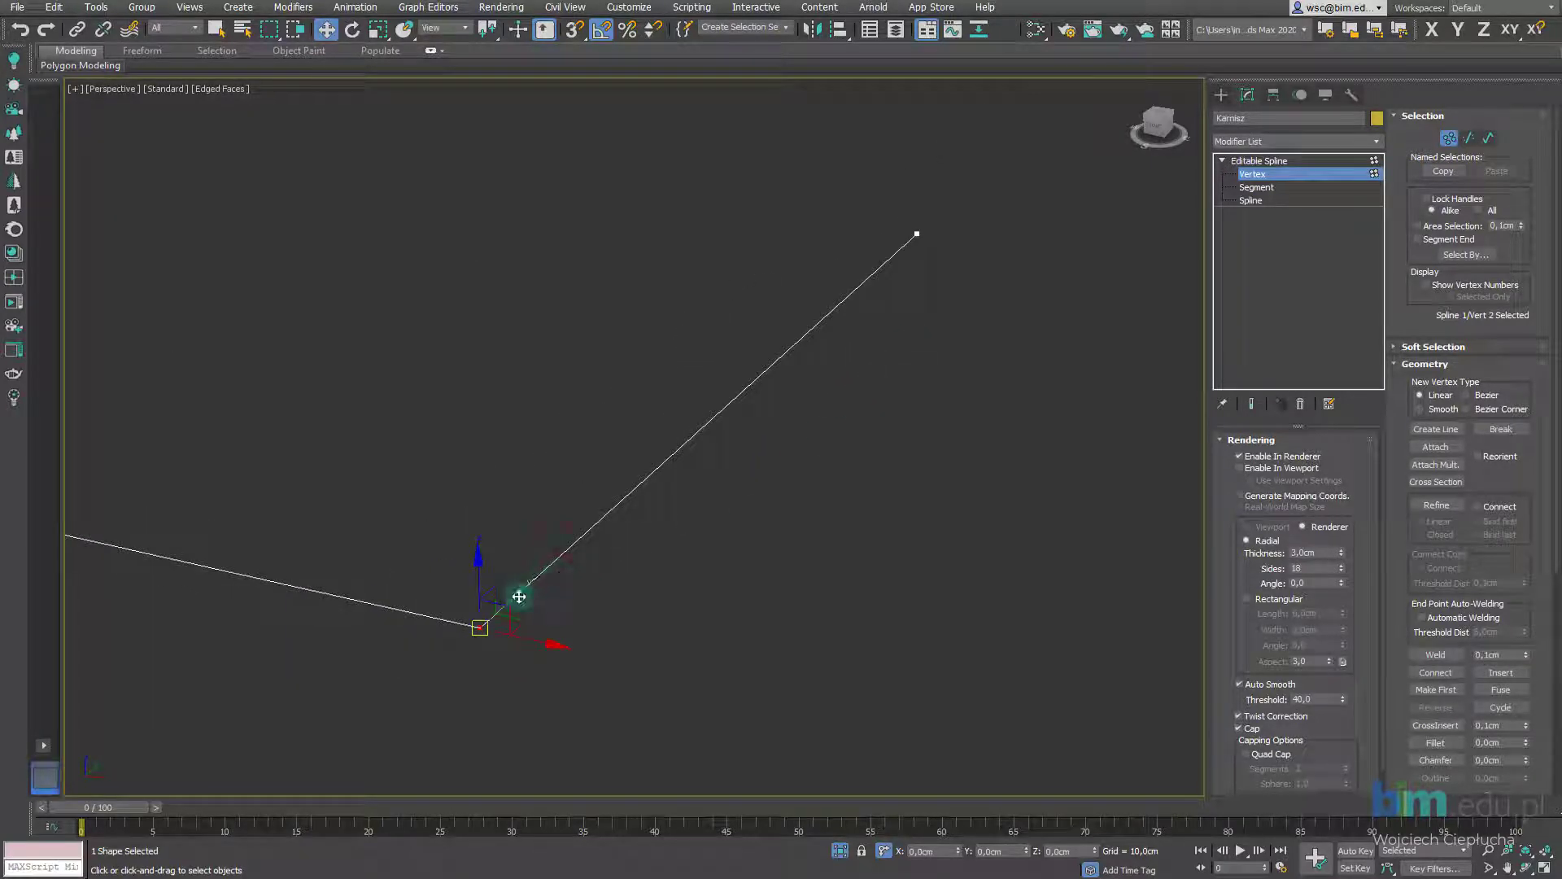
left_click_drag(519, 596, 486, 648)
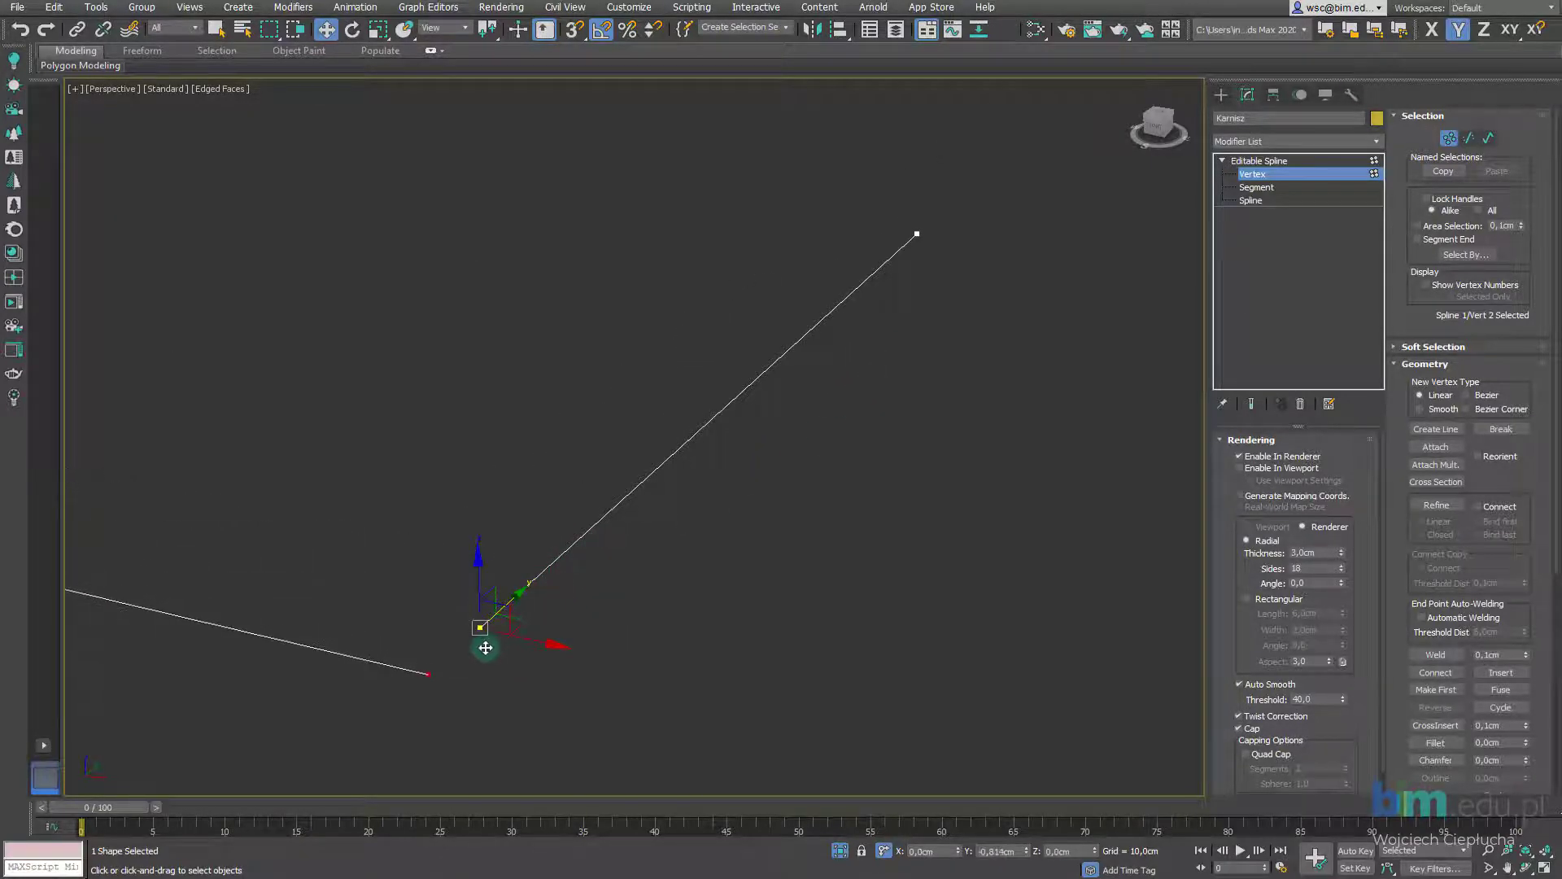
left_click(483, 724)
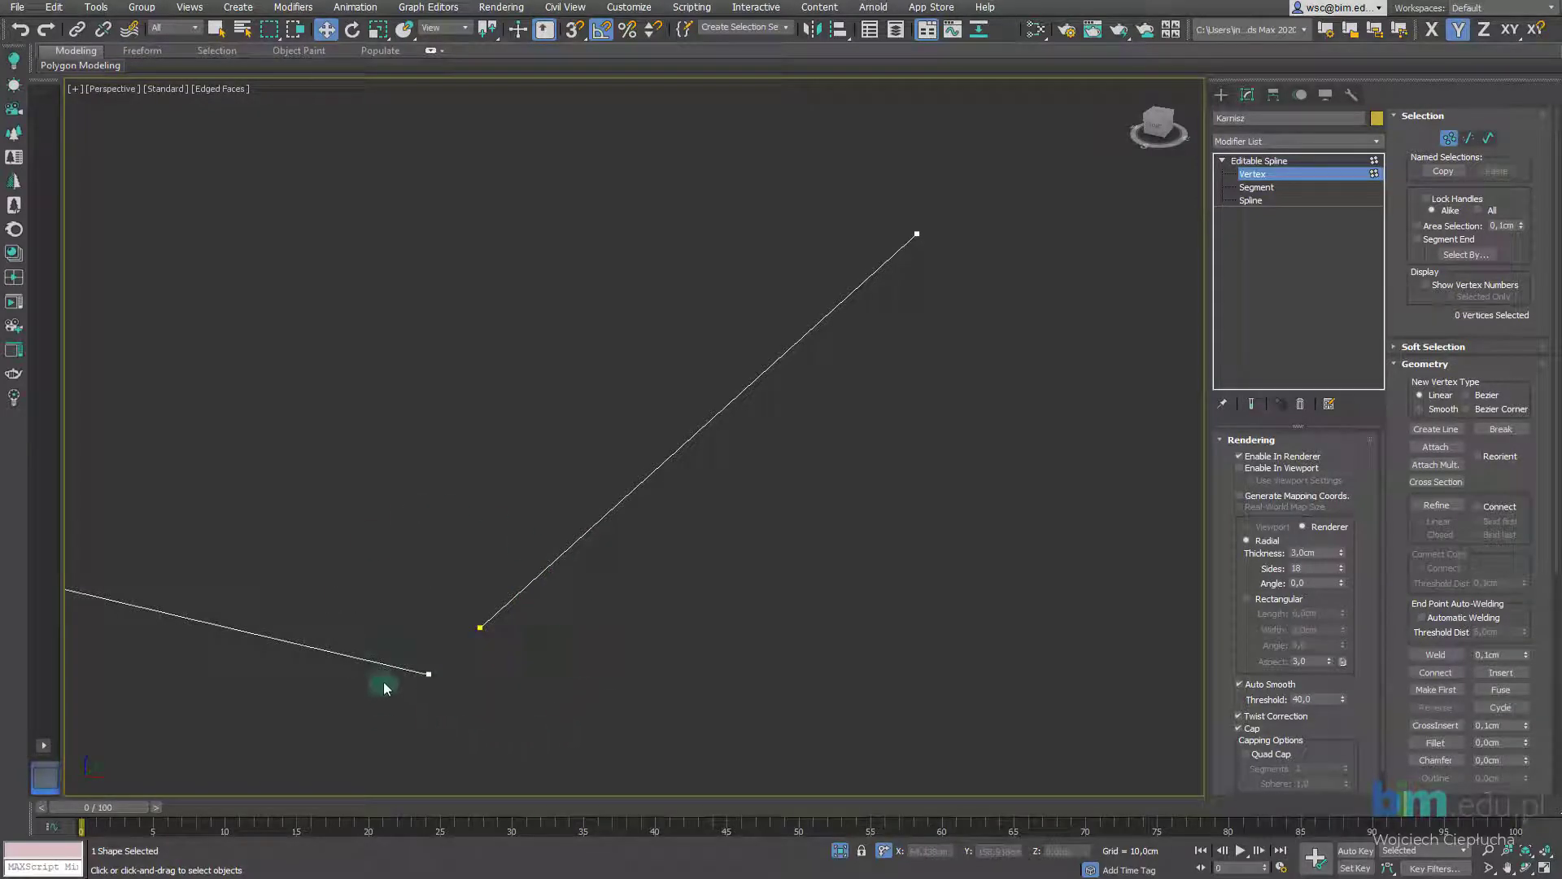
Move the rod's loose end onto the bracket's start and show the rod as a tube
left_click(429, 673)
left_click_drag(429, 674, 480, 627)
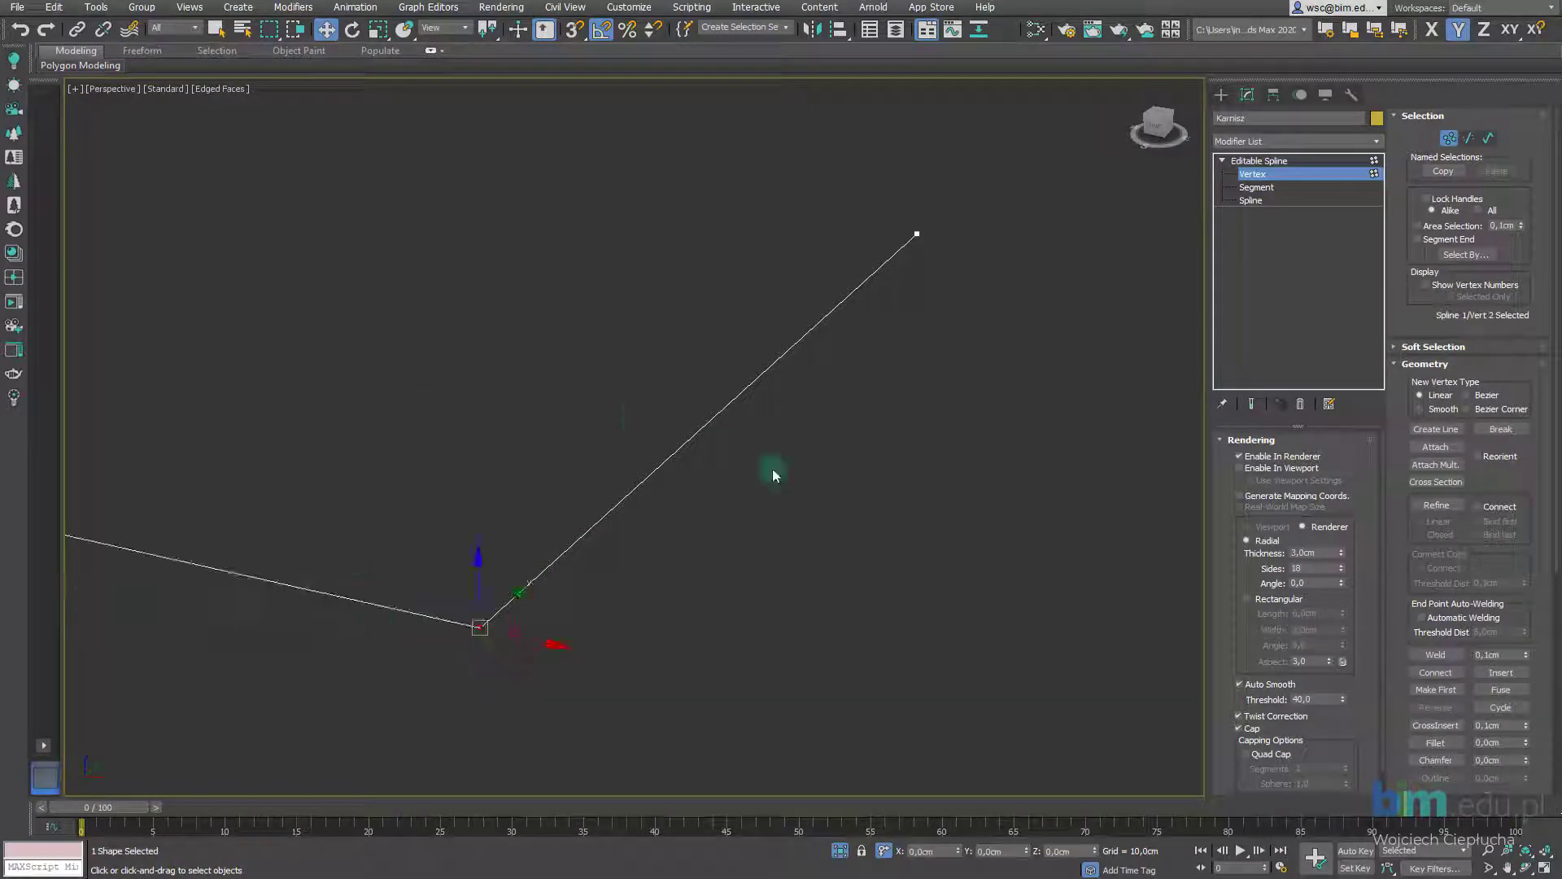
middle_click_drag(787, 552, 759, 530, "alt")
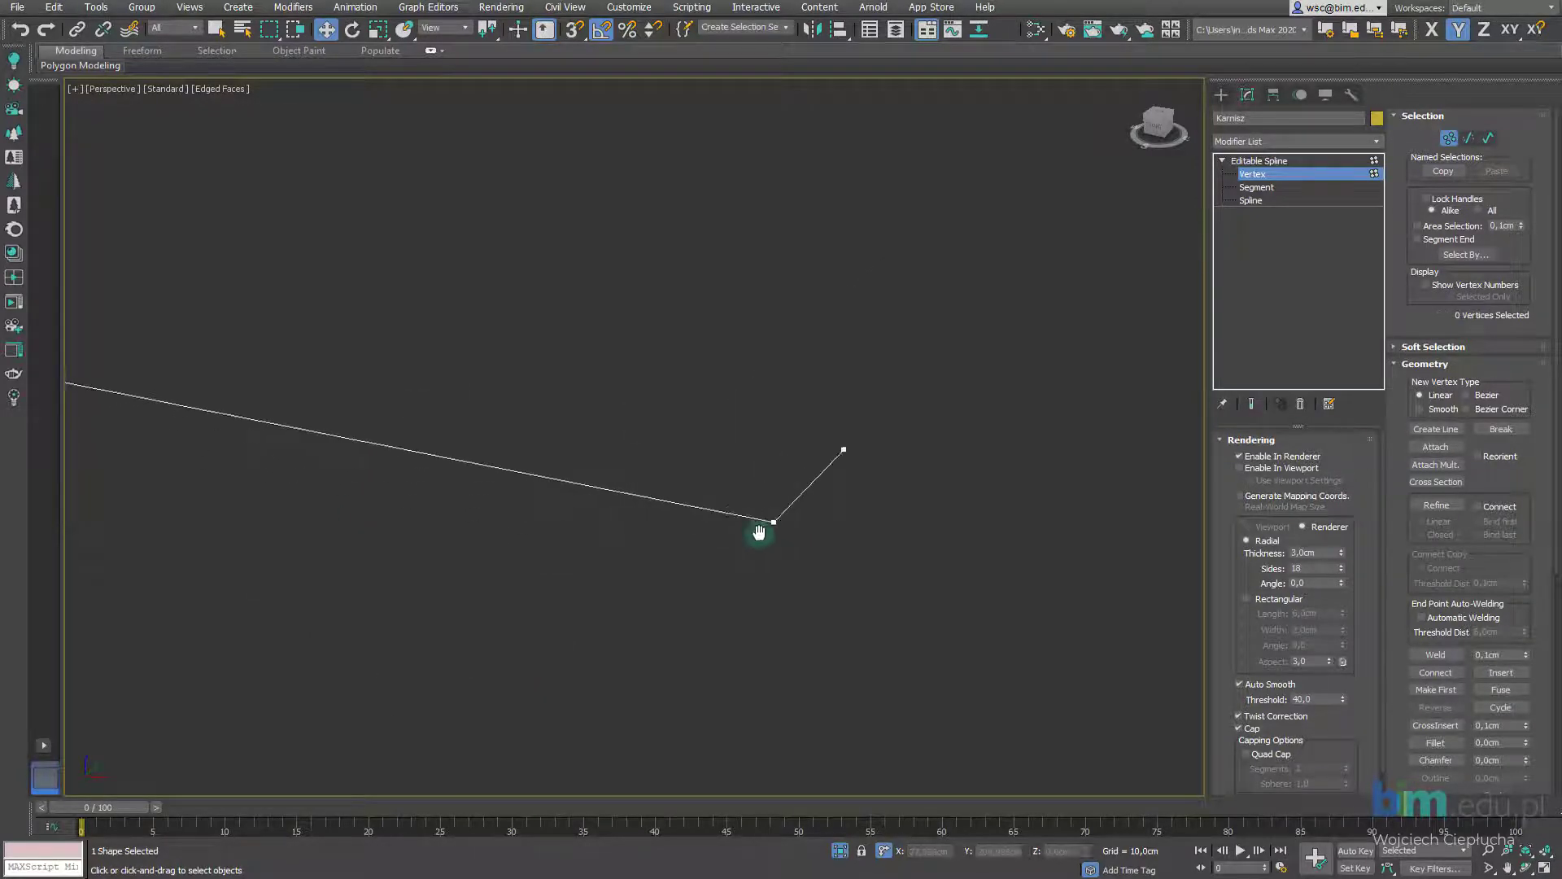
left_click(1274, 472)
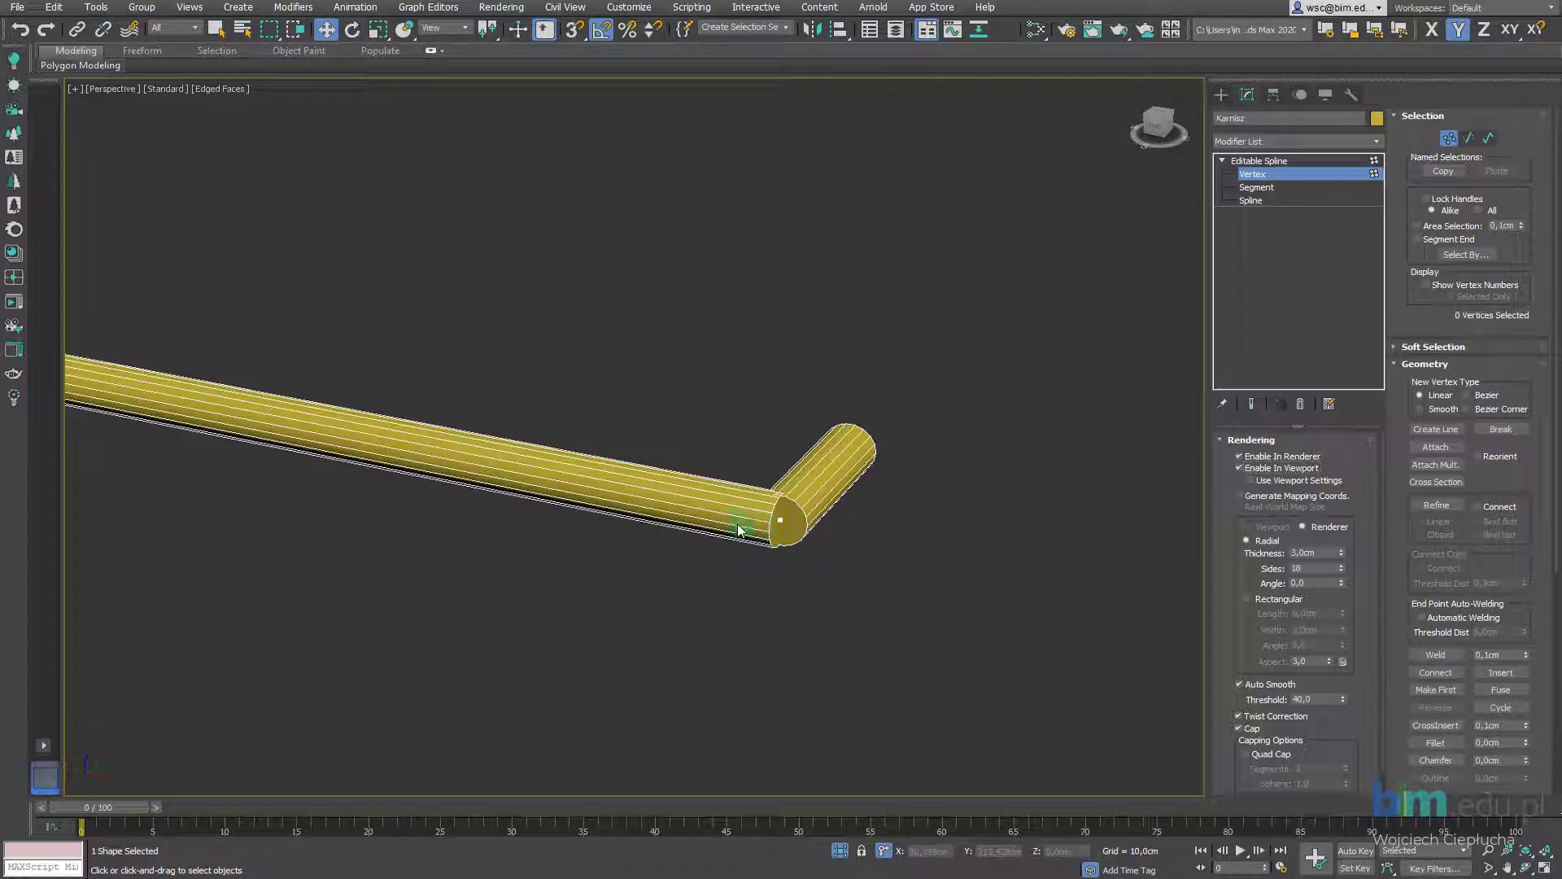
Box-select the overlapping vertices at the rod's bent corner
scroll(934, 548, "down", 3)
scroll(802, 540, "down", 2)
scroll(808, 568, "up", 5)
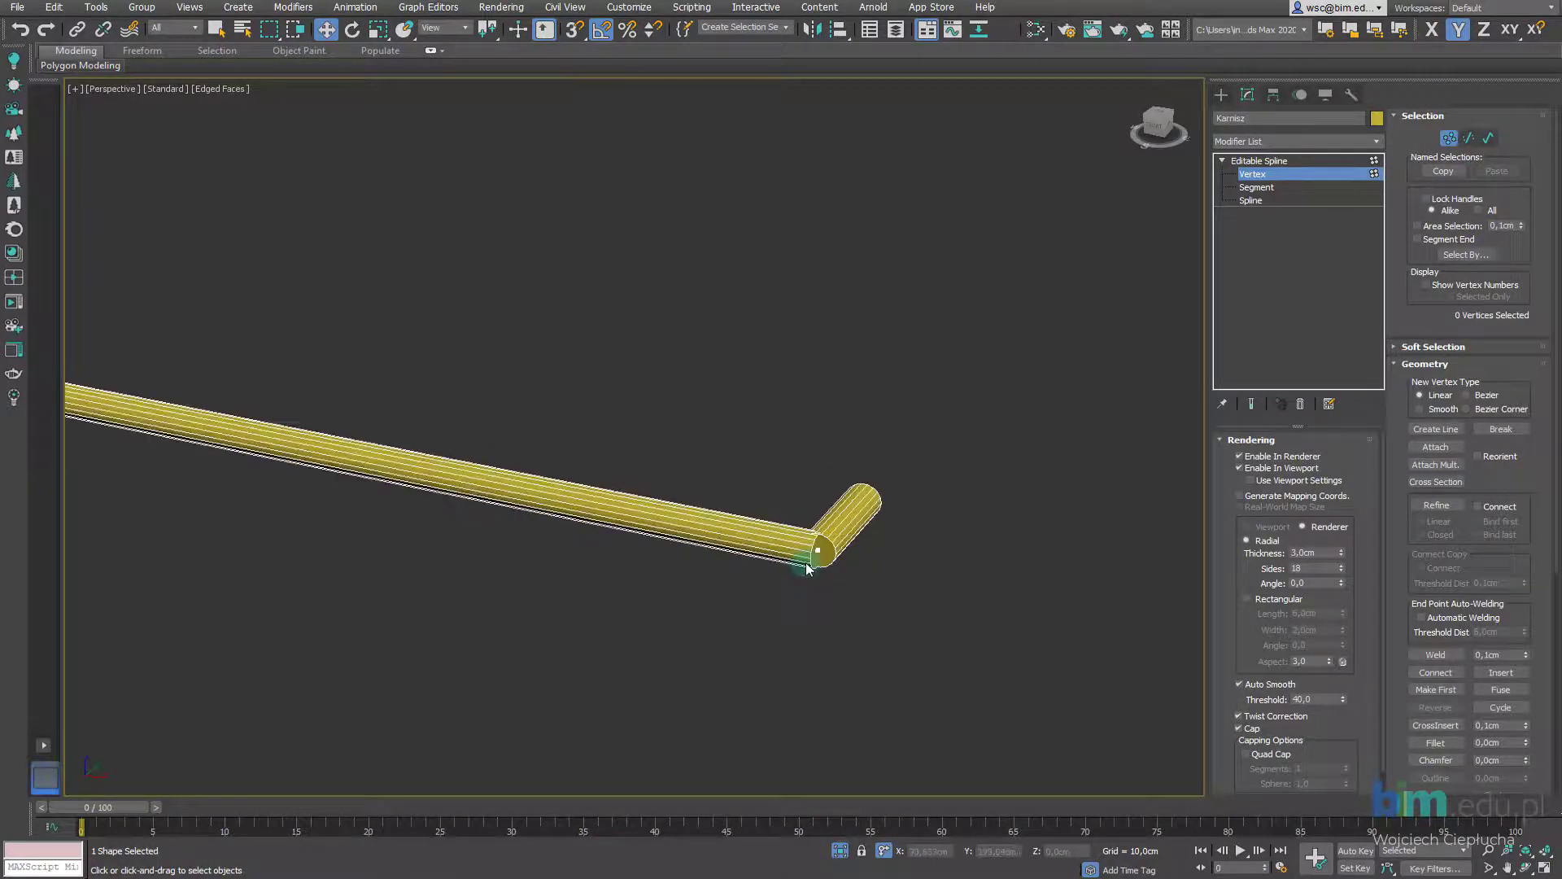
scroll(808, 568, "up", 1)
left_click_drag(743, 456, 852, 634)
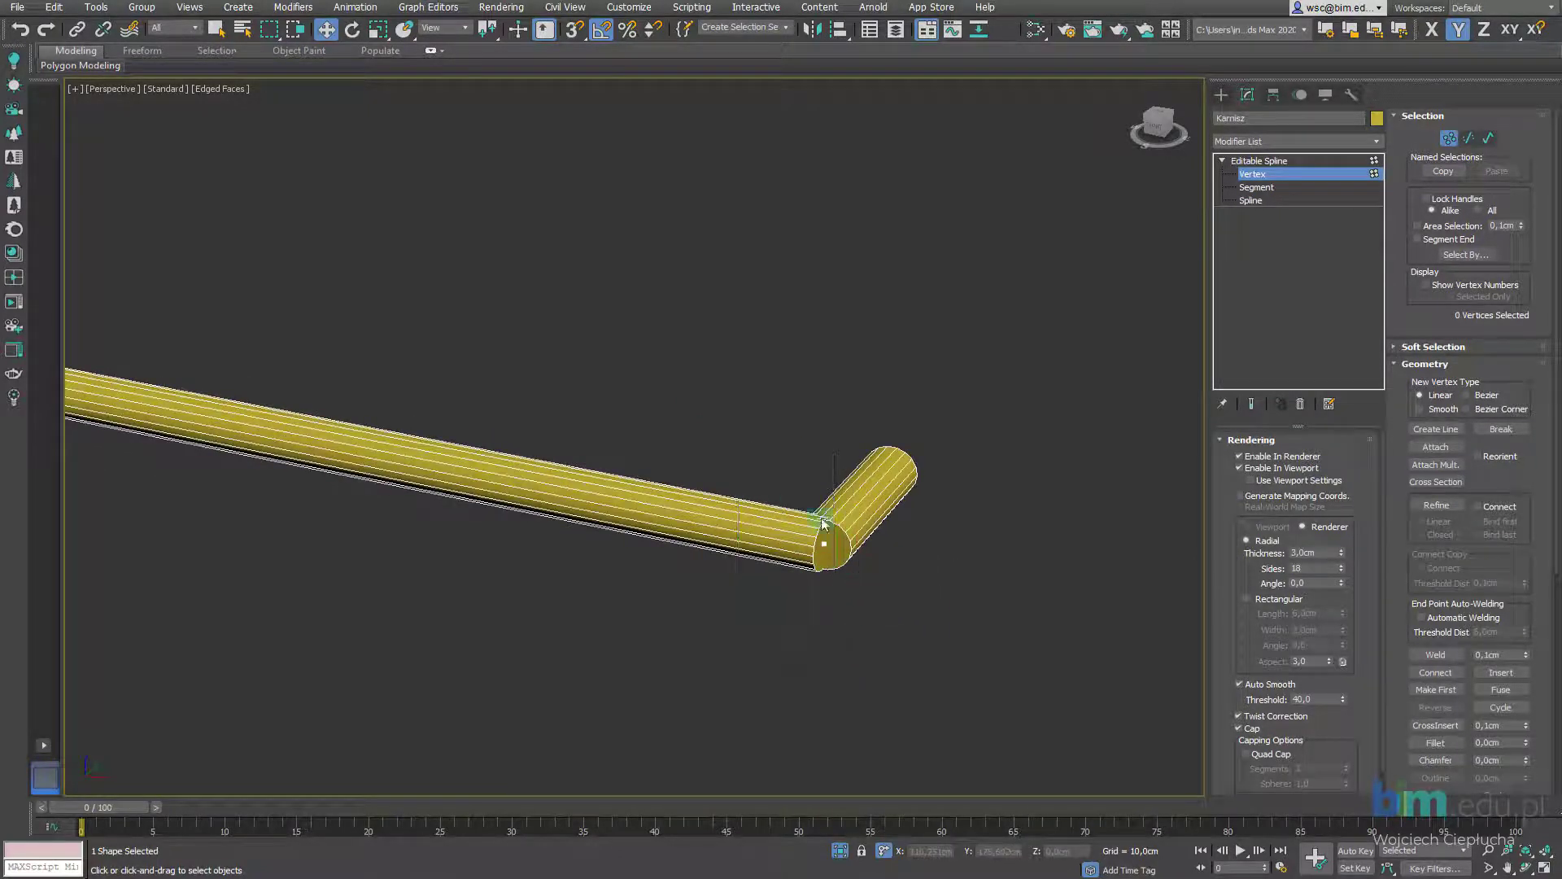
left_click_drag(747, 431, 900, 631)
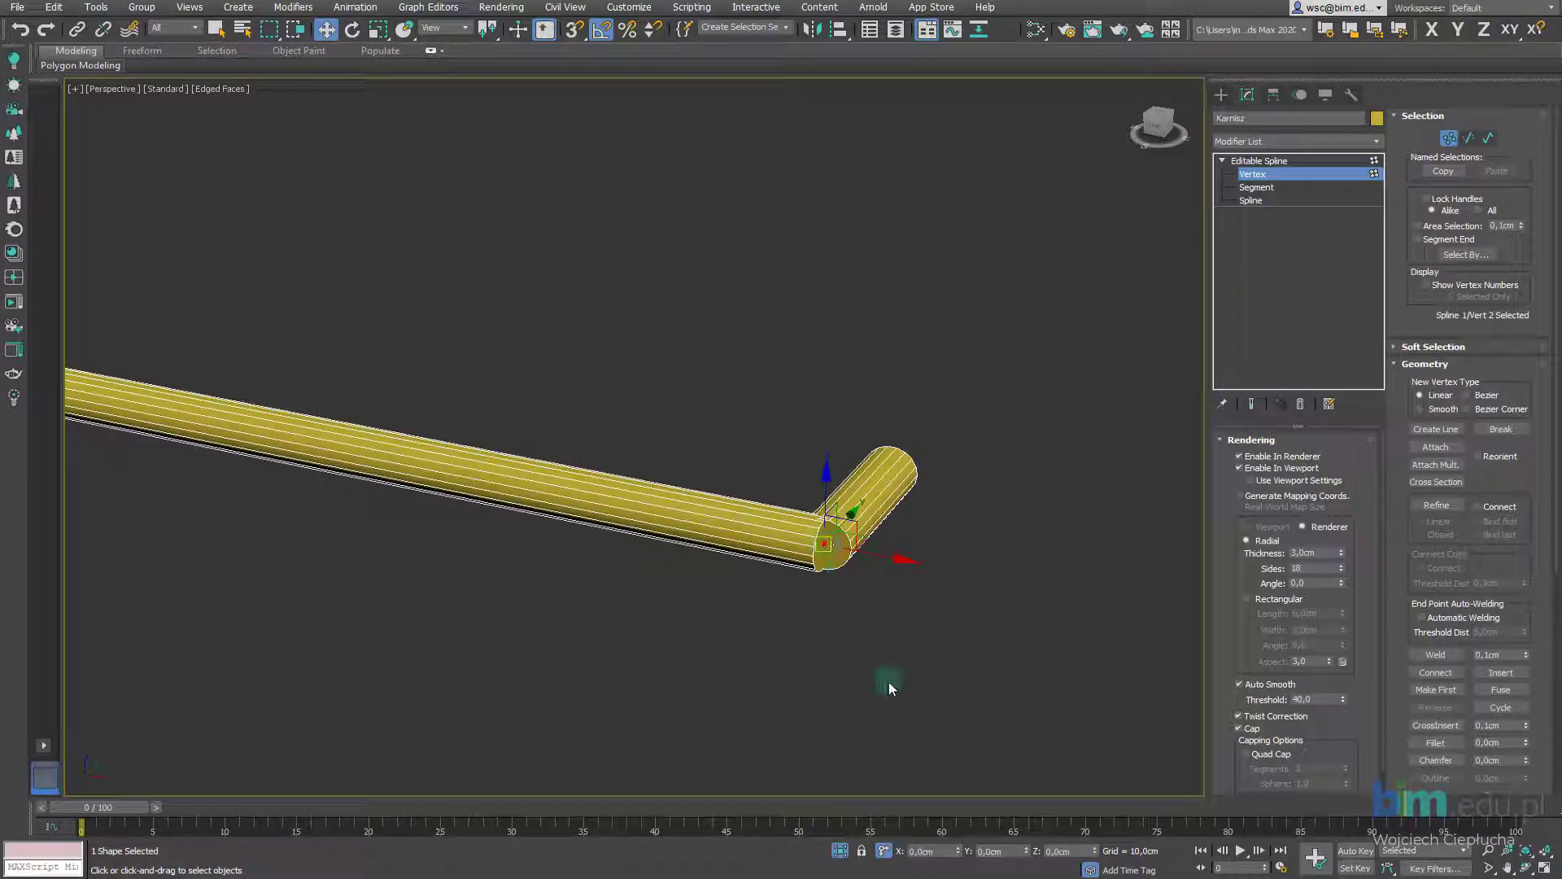
left_click_drag(754, 407, 891, 683)
middle_click_drag(973, 612, 744, 527)
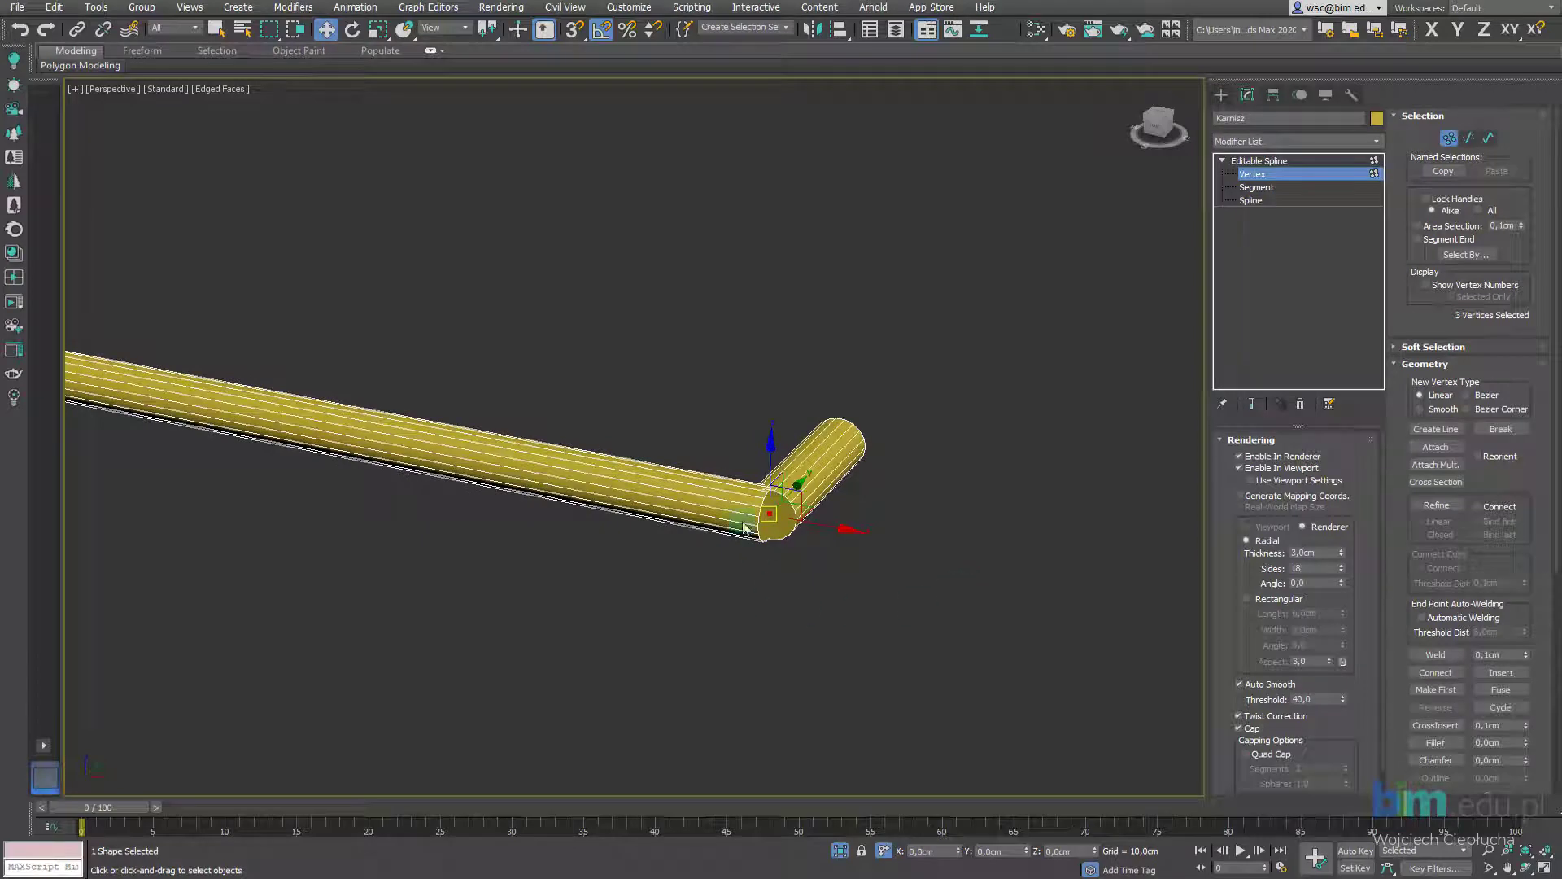
left_click_drag(708, 395, 795, 643)
left_click(1477, 321)
left_click_drag(706, 239, 1020, 641)
left_click_drag(665, 394, 794, 625)
left_click_drag(1494, 554, 1505, 320)
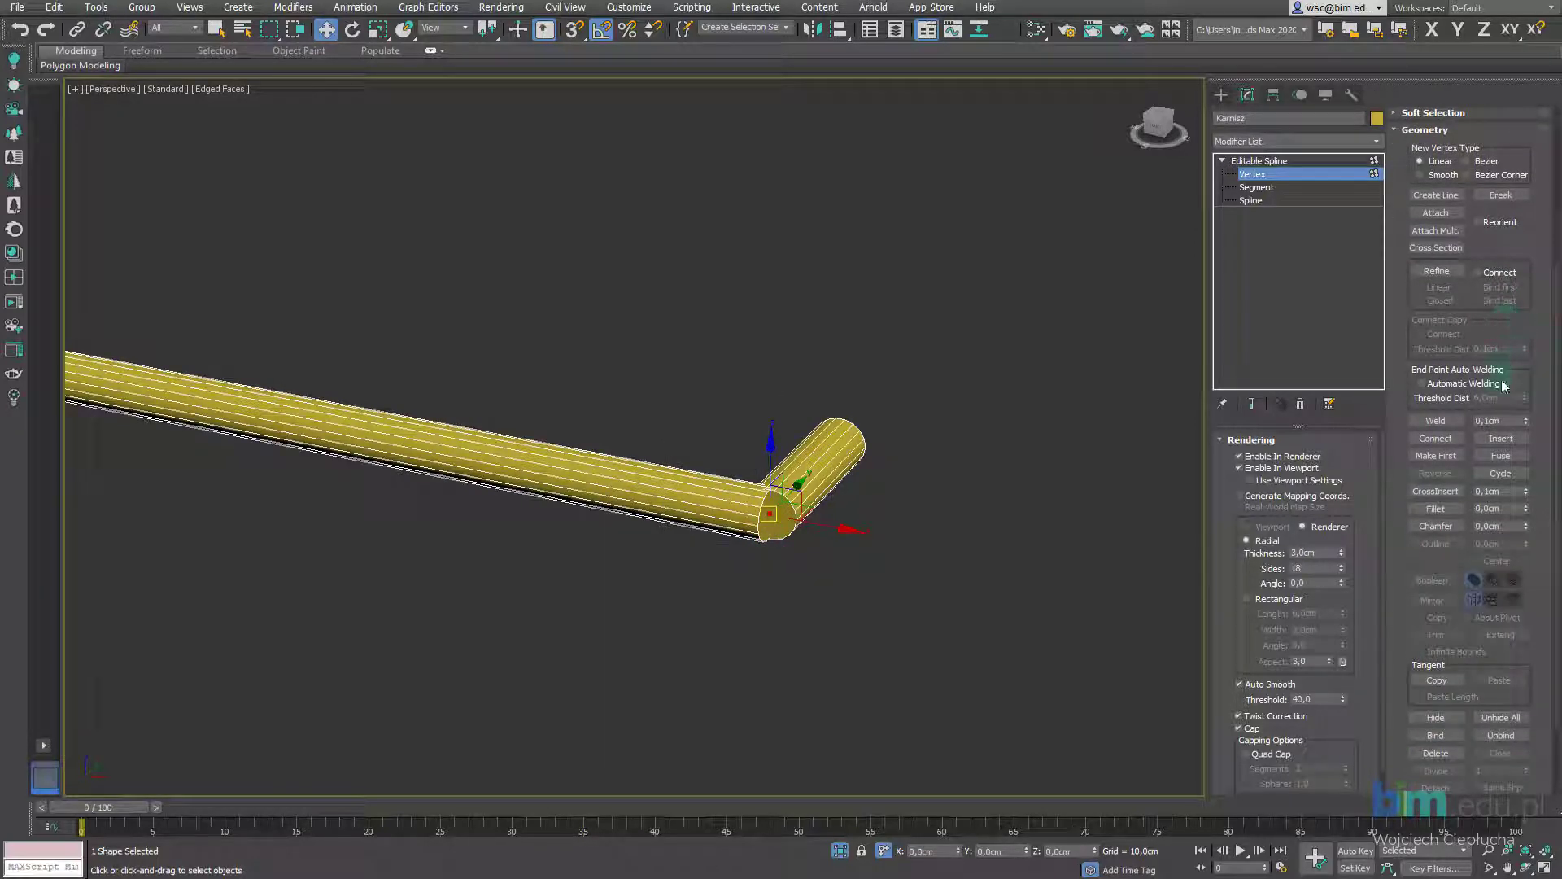
Set the weld threshold to 1 cm and weld the first corner's vertices
left_click(1449, 424)
double_click(1501, 420)
scroll(833, 511, "up", 2)
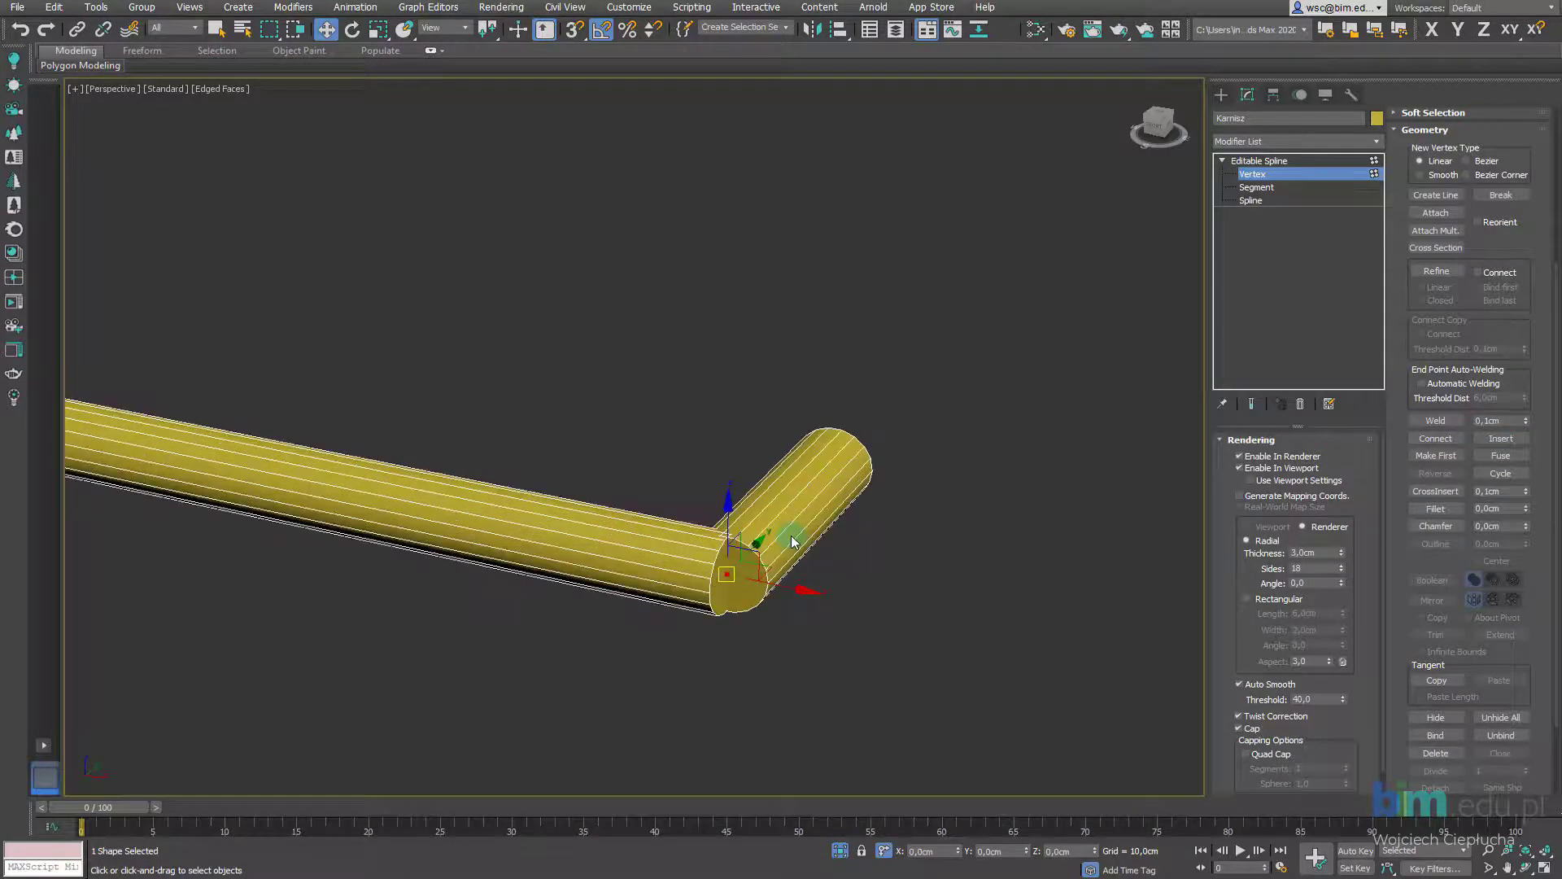
scroll(810, 469, "up", 2)
left_click_drag(620, 332, 821, 639)
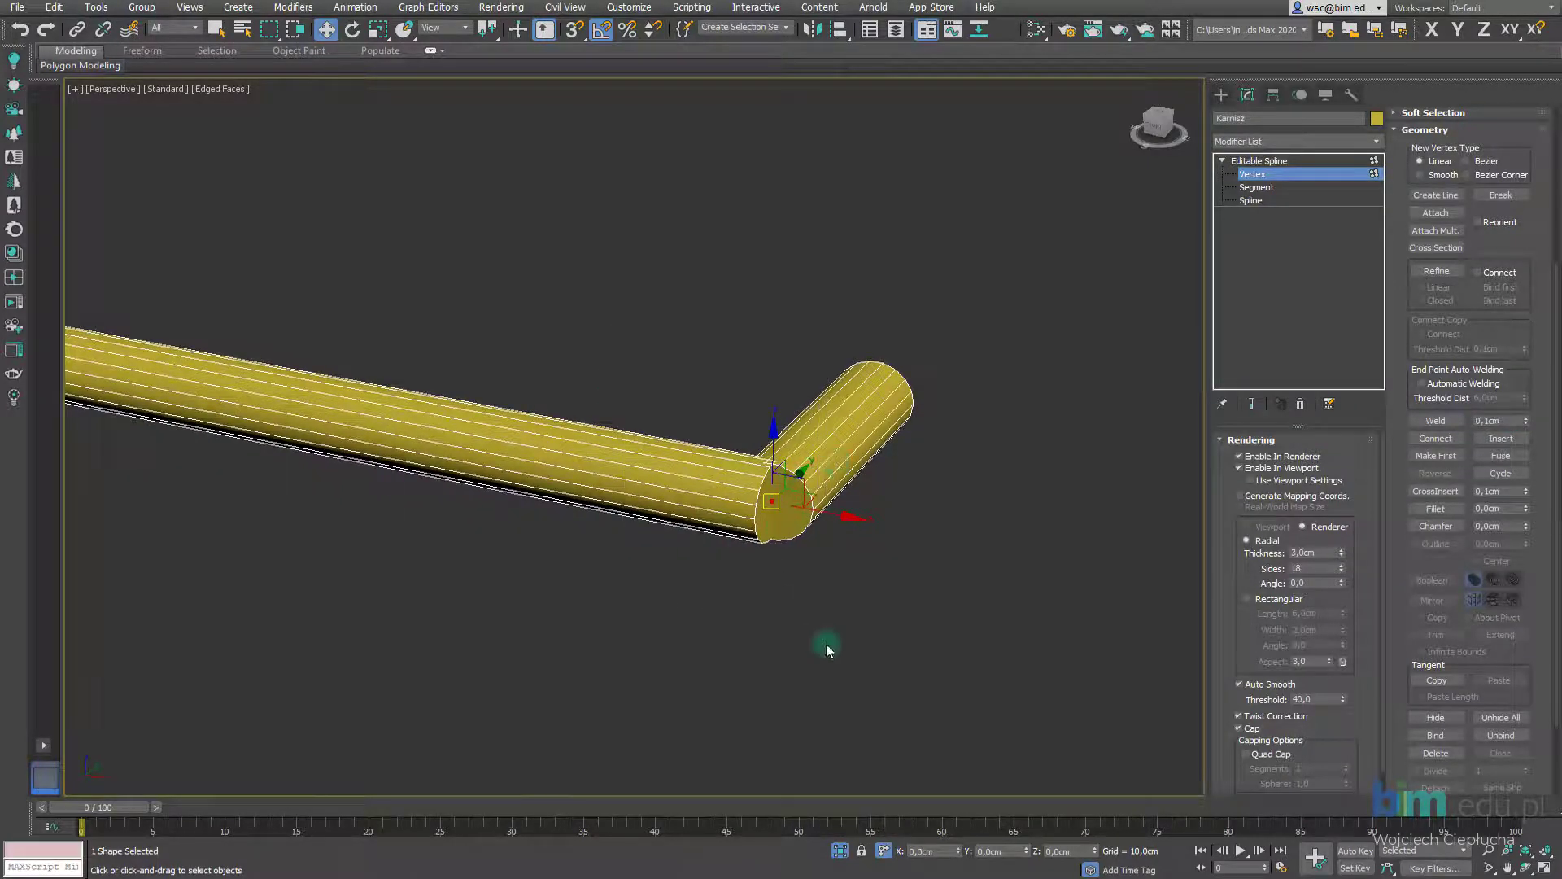
left_click(1516, 420)
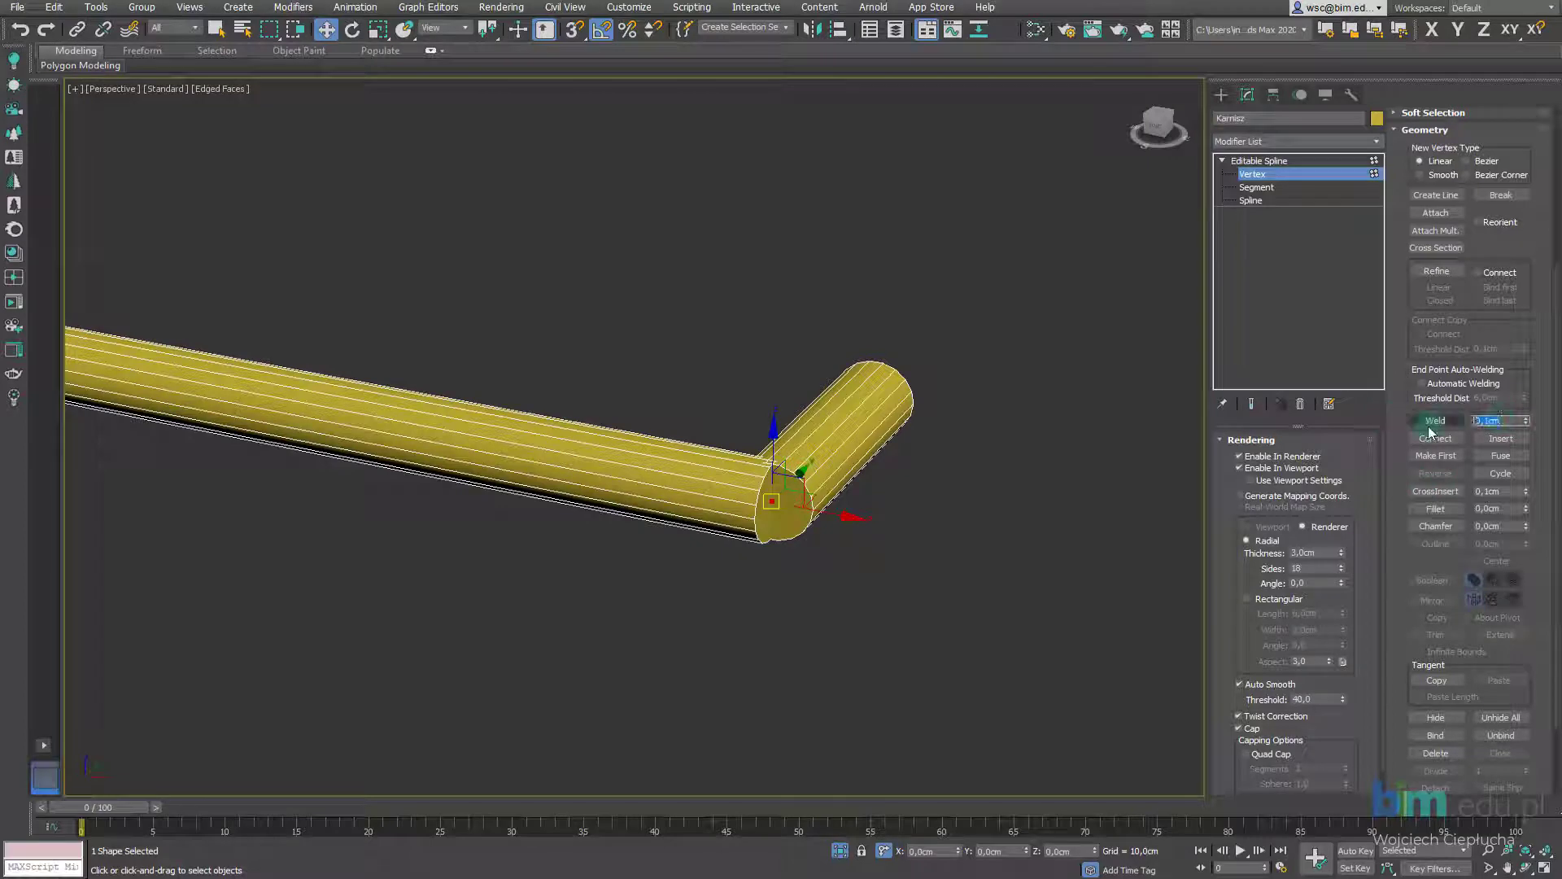
type("1")
key("Return")
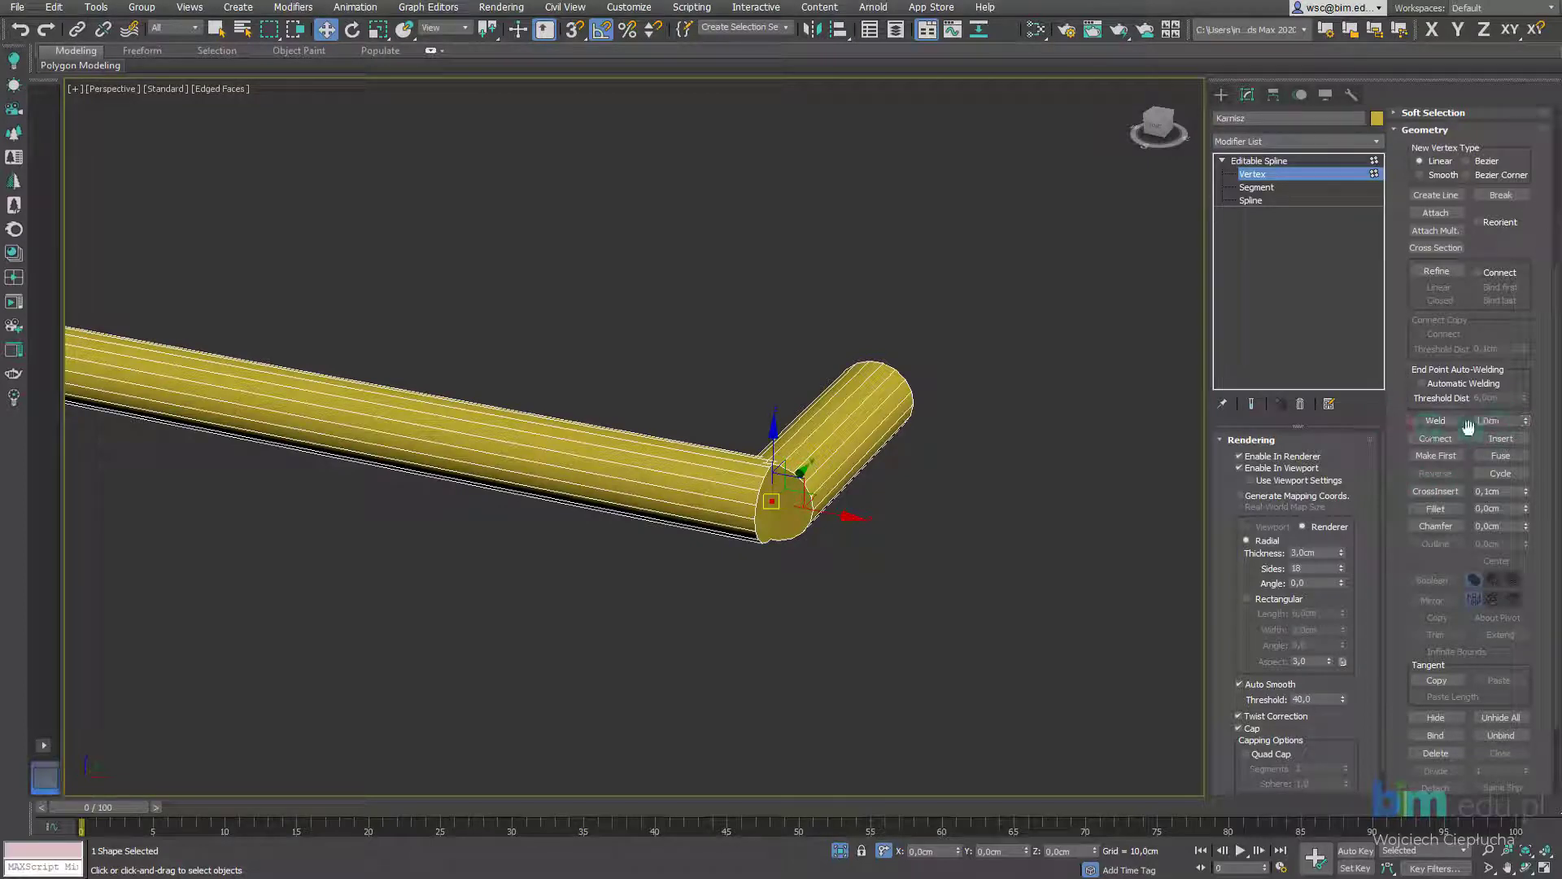
left_click(1433, 423)
left_click(909, 543)
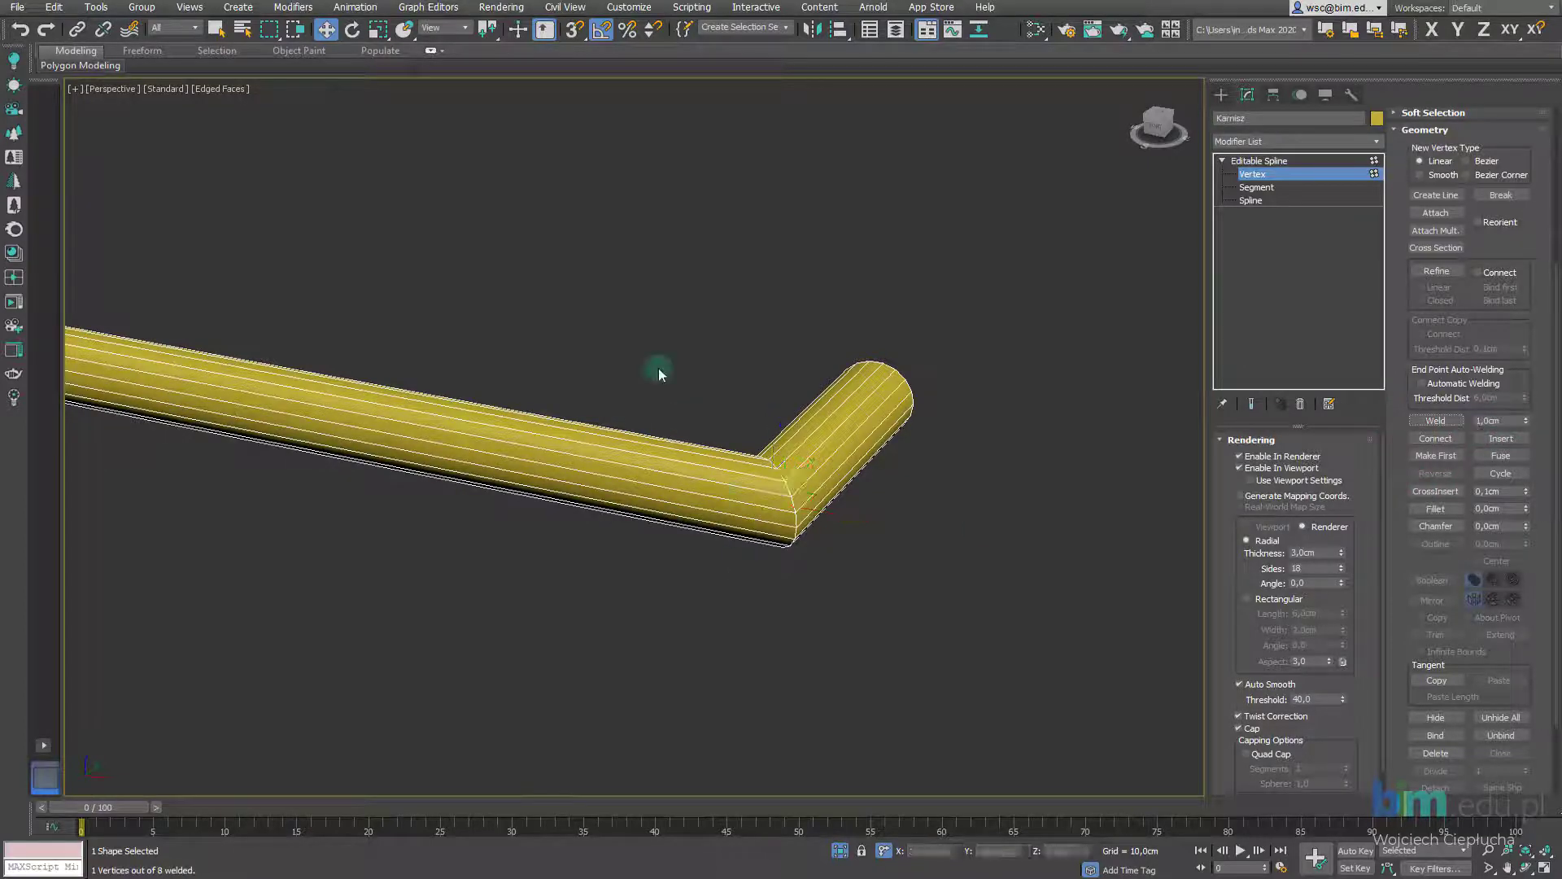
Orbit to the rod's other end and select its corner vertex
mouse_move(830, 418)
middle_mouse_down("alt")
mouse_move(477, 412)
mouse_move(643, 464)
mouse_move(363, 408)
mouse_move(651, 427)
mouse_move(700, 586)
mouse_move(677, 463)
middle_mouse_up("alt")
mouse_move(677, 462)
left_mouse_down()
mouse_move(780, 664)
mouse_move(776, 650)
left_mouse_up()
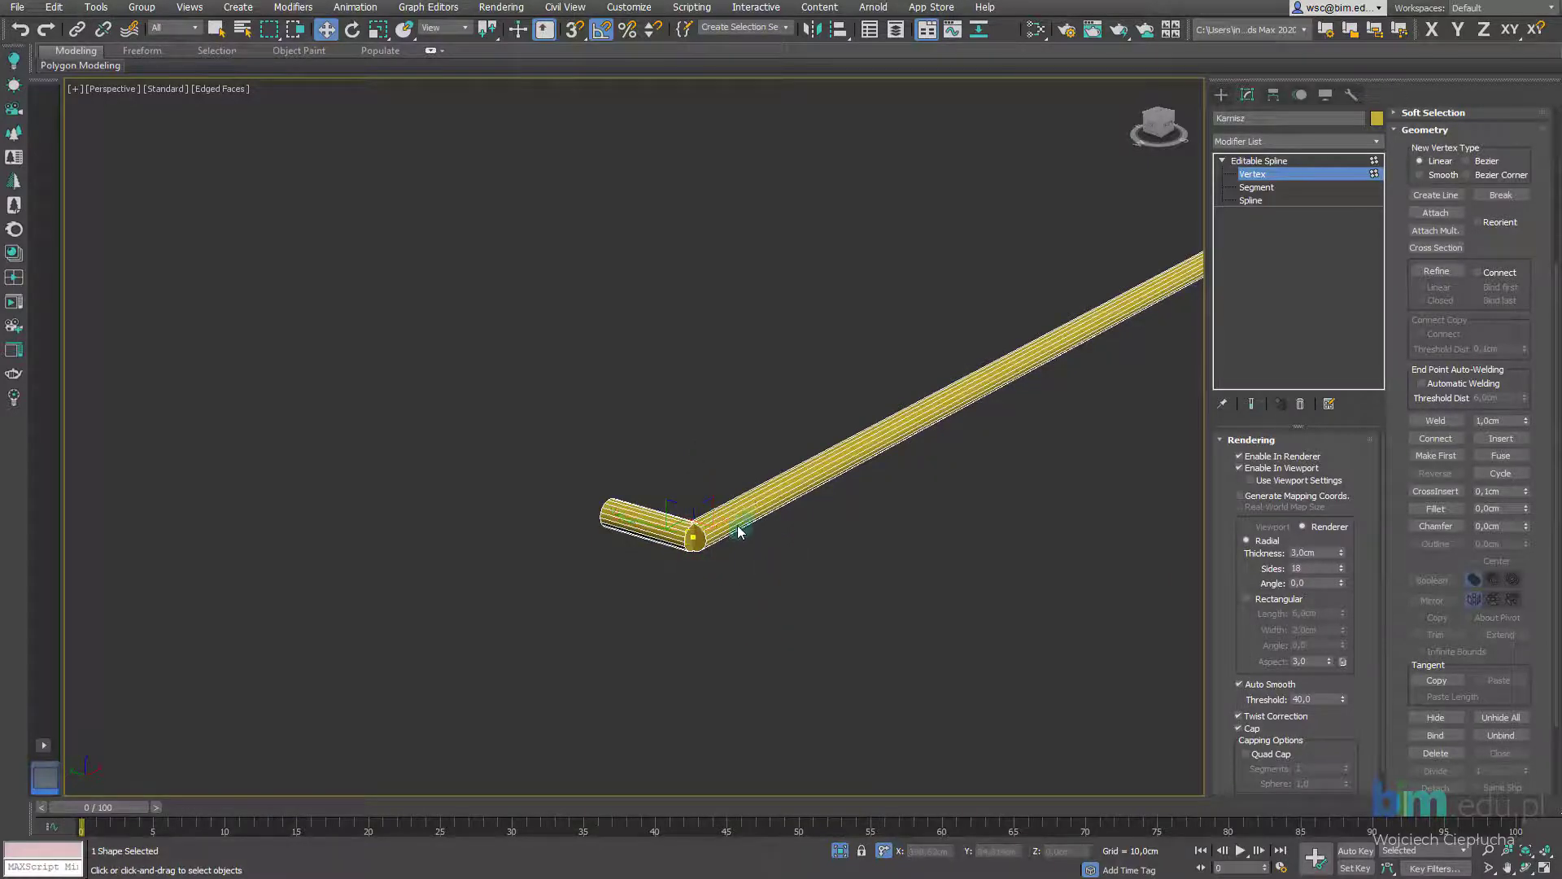
scroll(698, 532, "up", 3)
scroll(703, 533, "down", 3)
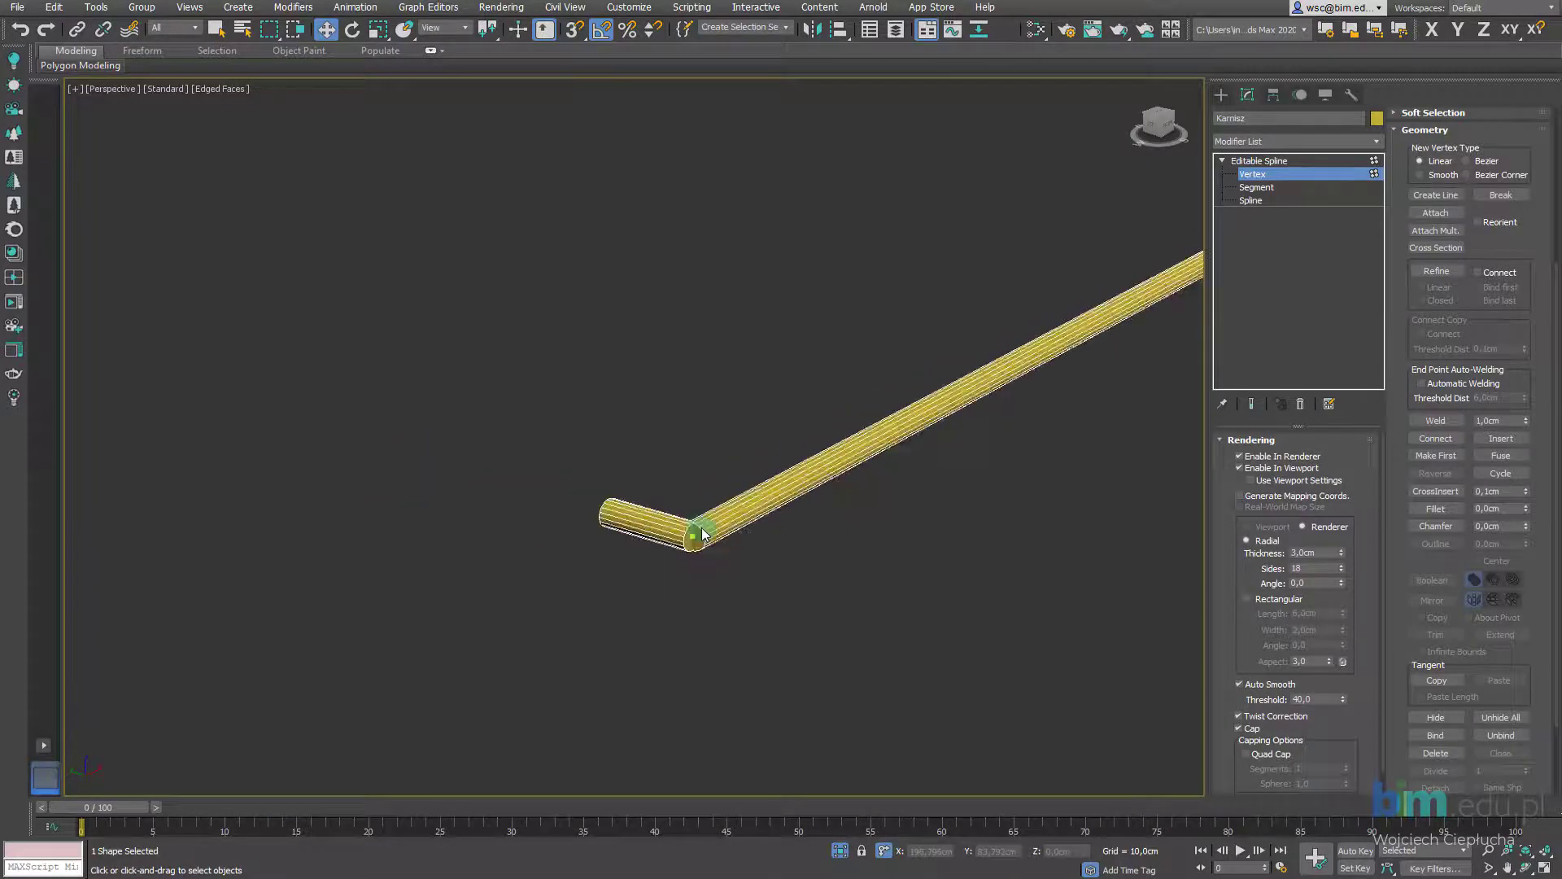
left_click_drag(669, 444, 882, 700)
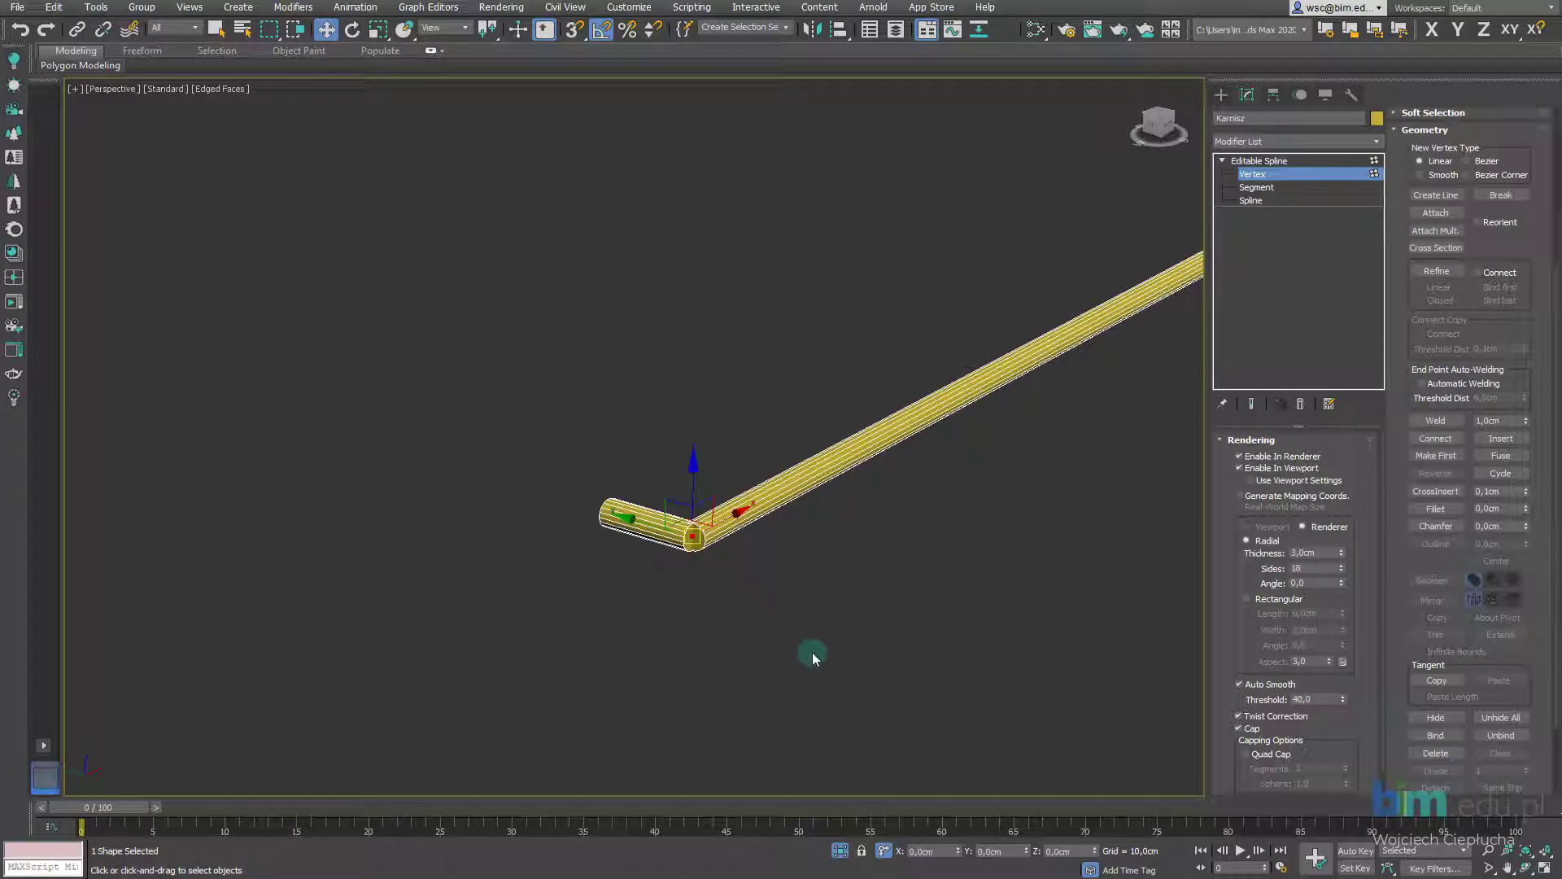
left_click_drag(495, 349, 915, 676)
scroll(913, 675, "up", 5)
scroll(913, 675, "down", 5)
scroll(843, 574, "down", 1)
scroll(843, 574, "up", 2)
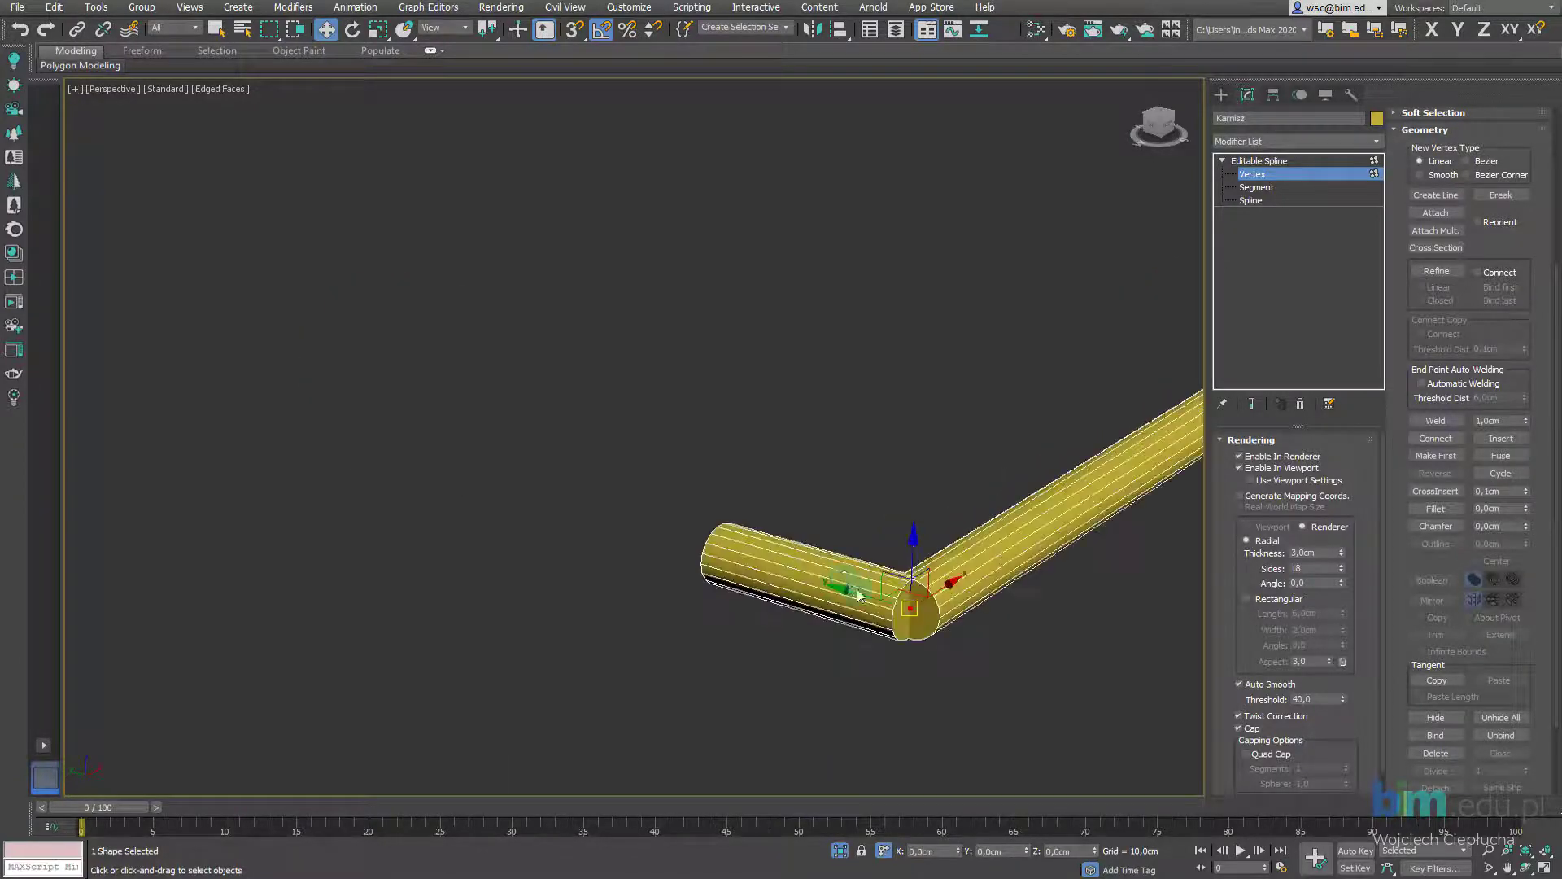
middle_click_drag(810, 568, 934, 611)
scroll(748, 449, "up", 1)
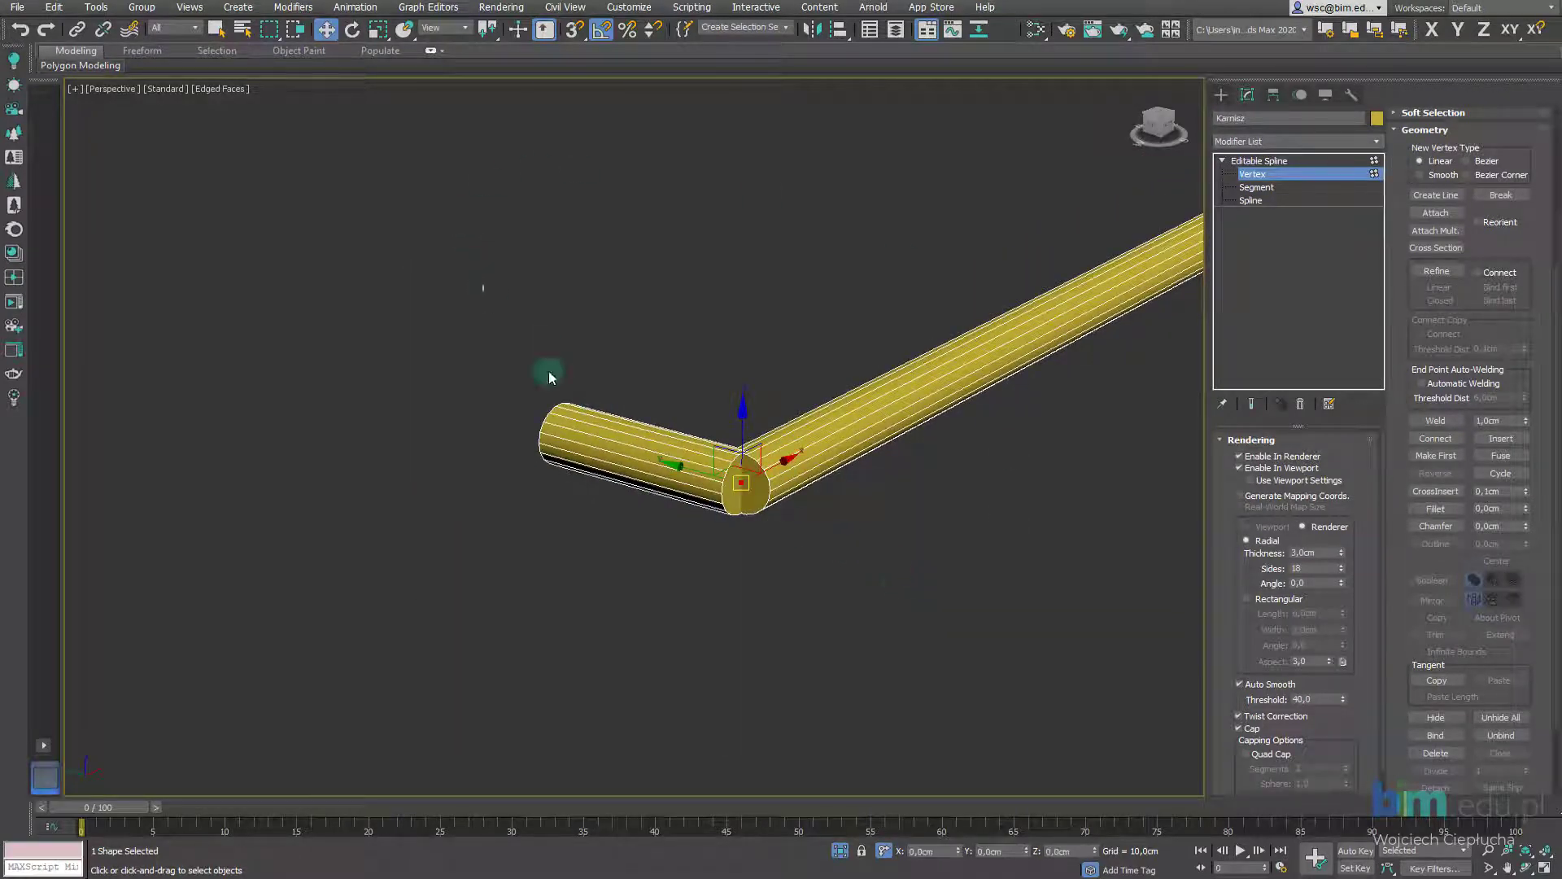
Select the overlapping vertices at the other corner and weld them into one
left_click_drag(481, 283, 958, 641)
left_click(802, 561)
left_click_drag(686, 321, 829, 682)
left_click(1437, 421)
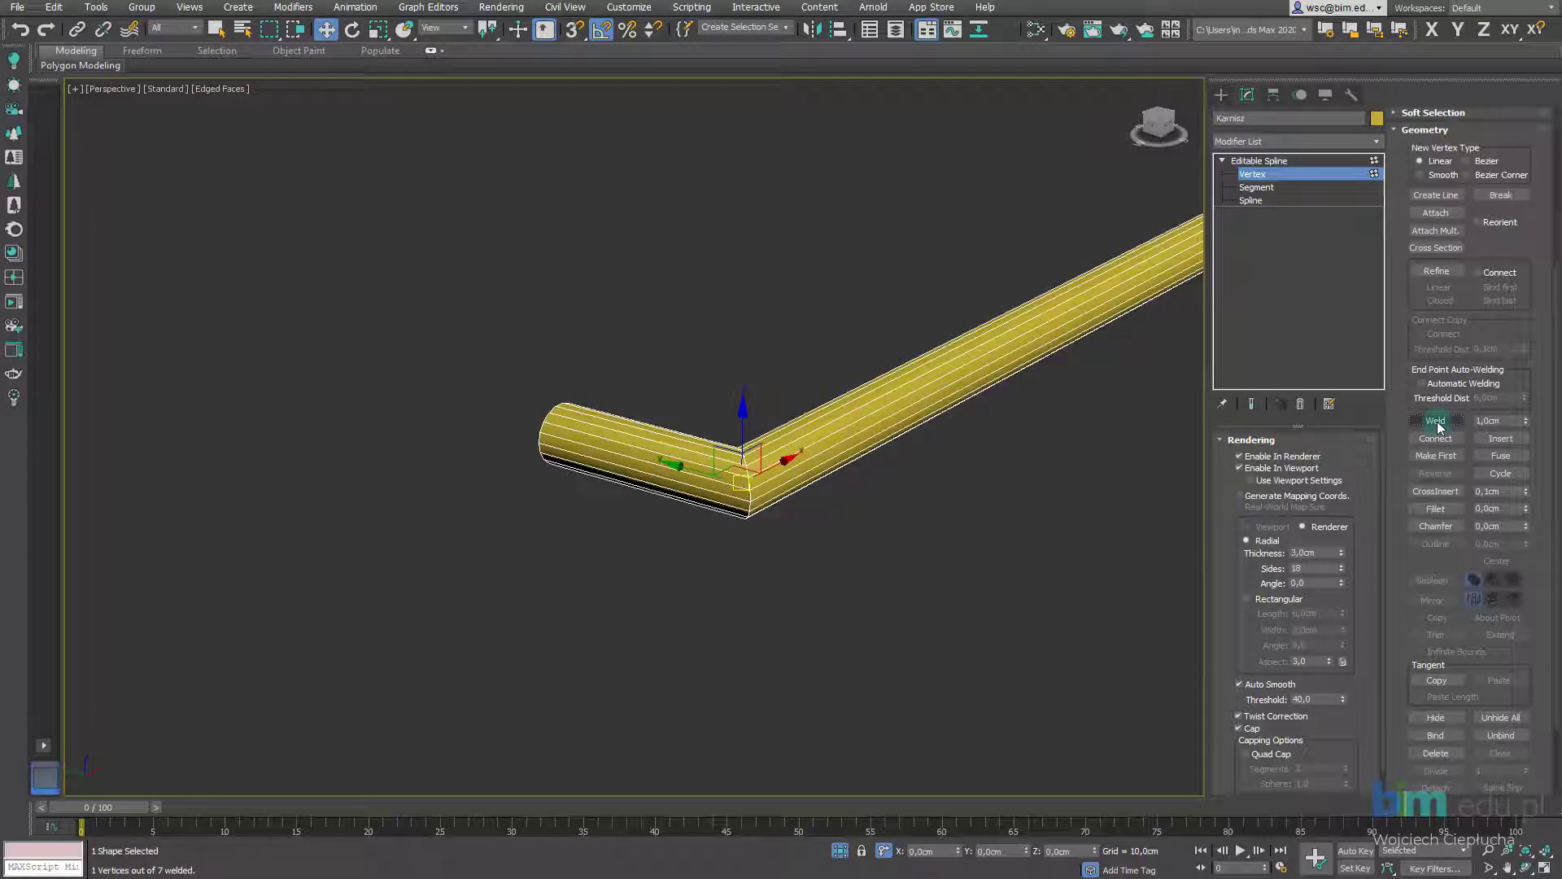
Exit Isolate Selection to show the whole room again, and orbit toward the window wall
left_click(842, 853)
scroll(807, 532, "down", 5)
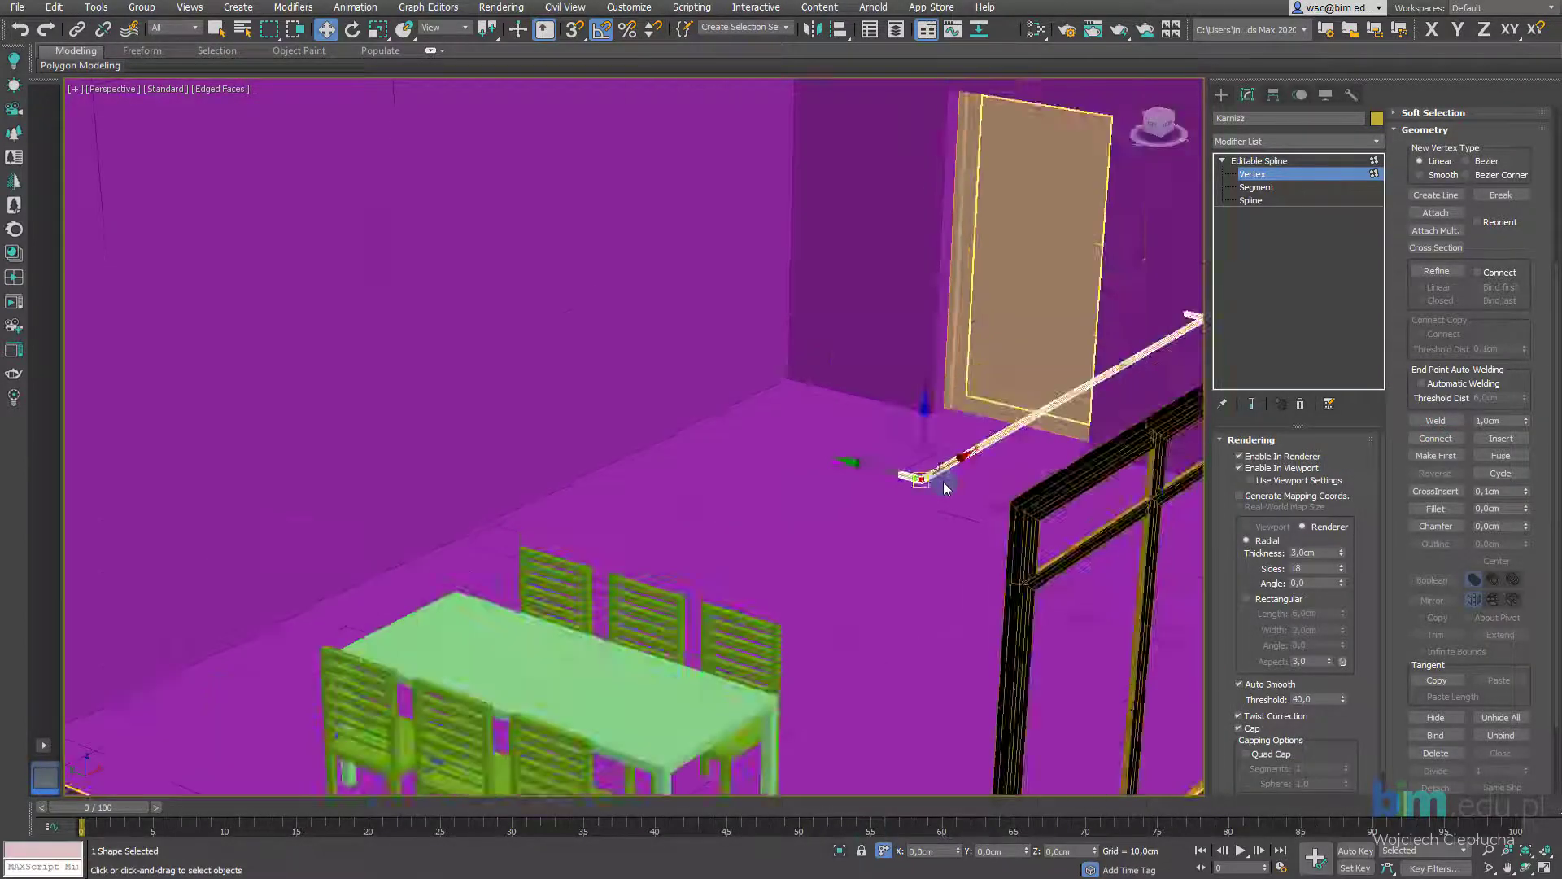
scroll(807, 531, "down", 5)
scroll(808, 531, "up", 4)
scroll(807, 531, "up", 2)
mouse_move(808, 525)
middle_mouse_down("alt")
mouse_move(891, 535)
mouse_move(701, 499)
mouse_move(768, 581)
middle_mouse_up("alt")
scroll(706, 491, "up", 2)
scroll(604, 498, "down", 1)
scroll(612, 495, "up", 4)
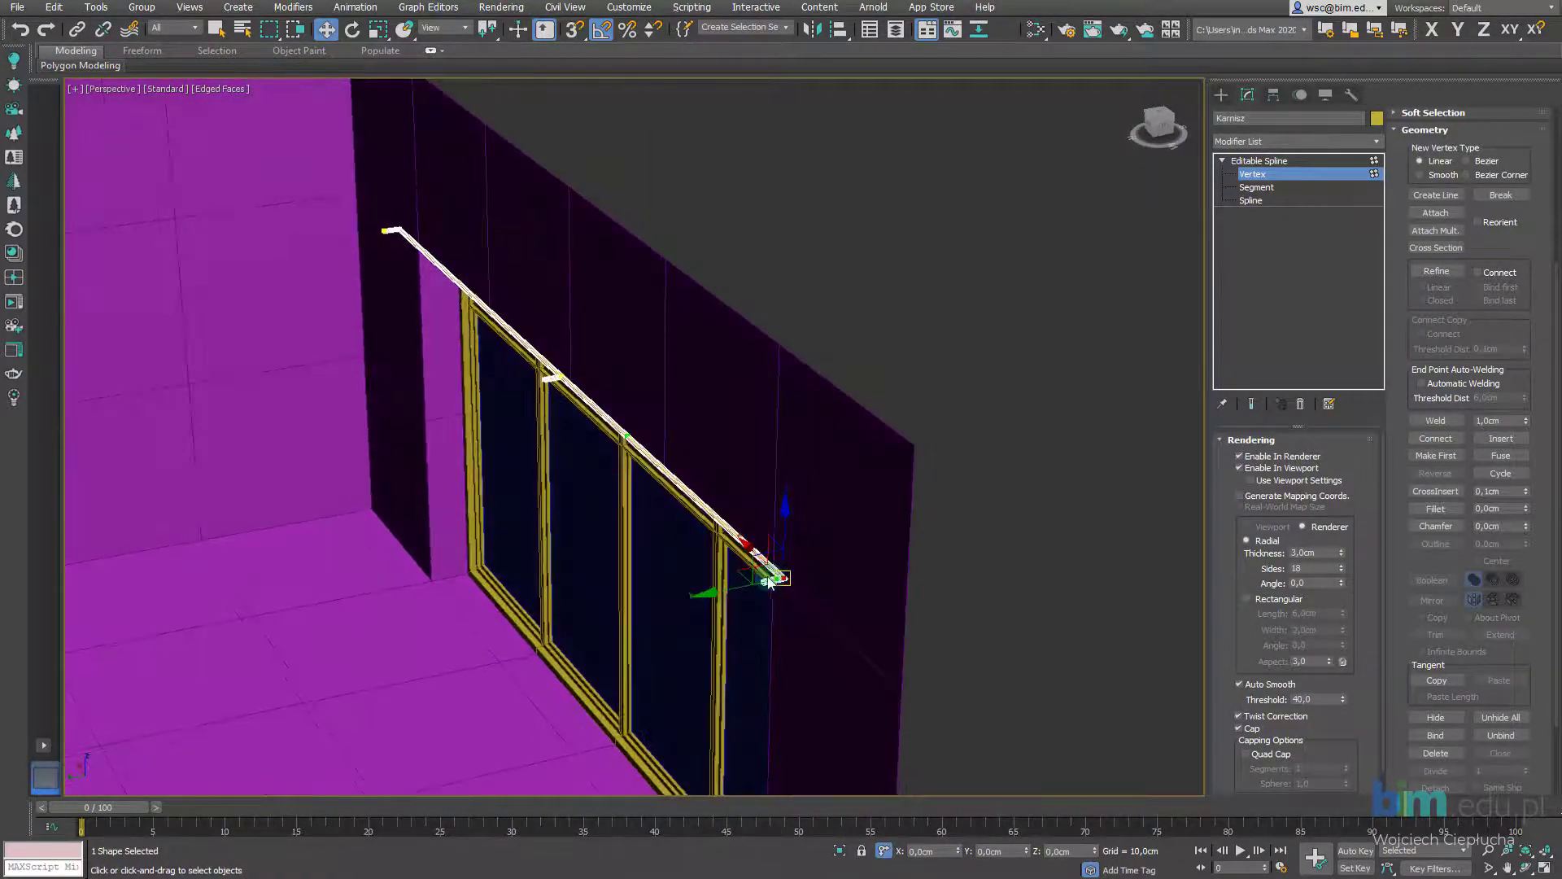
Leave Vertex level and select the whole Karnisz rail, framing it in view
left_click(1272, 180)
left_click(1011, 252)
mouse_move(1010, 252)
middle_mouse_down("alt")
mouse_move(754, 404)
mouse_move(705, 454)
middle_mouse_up("alt")
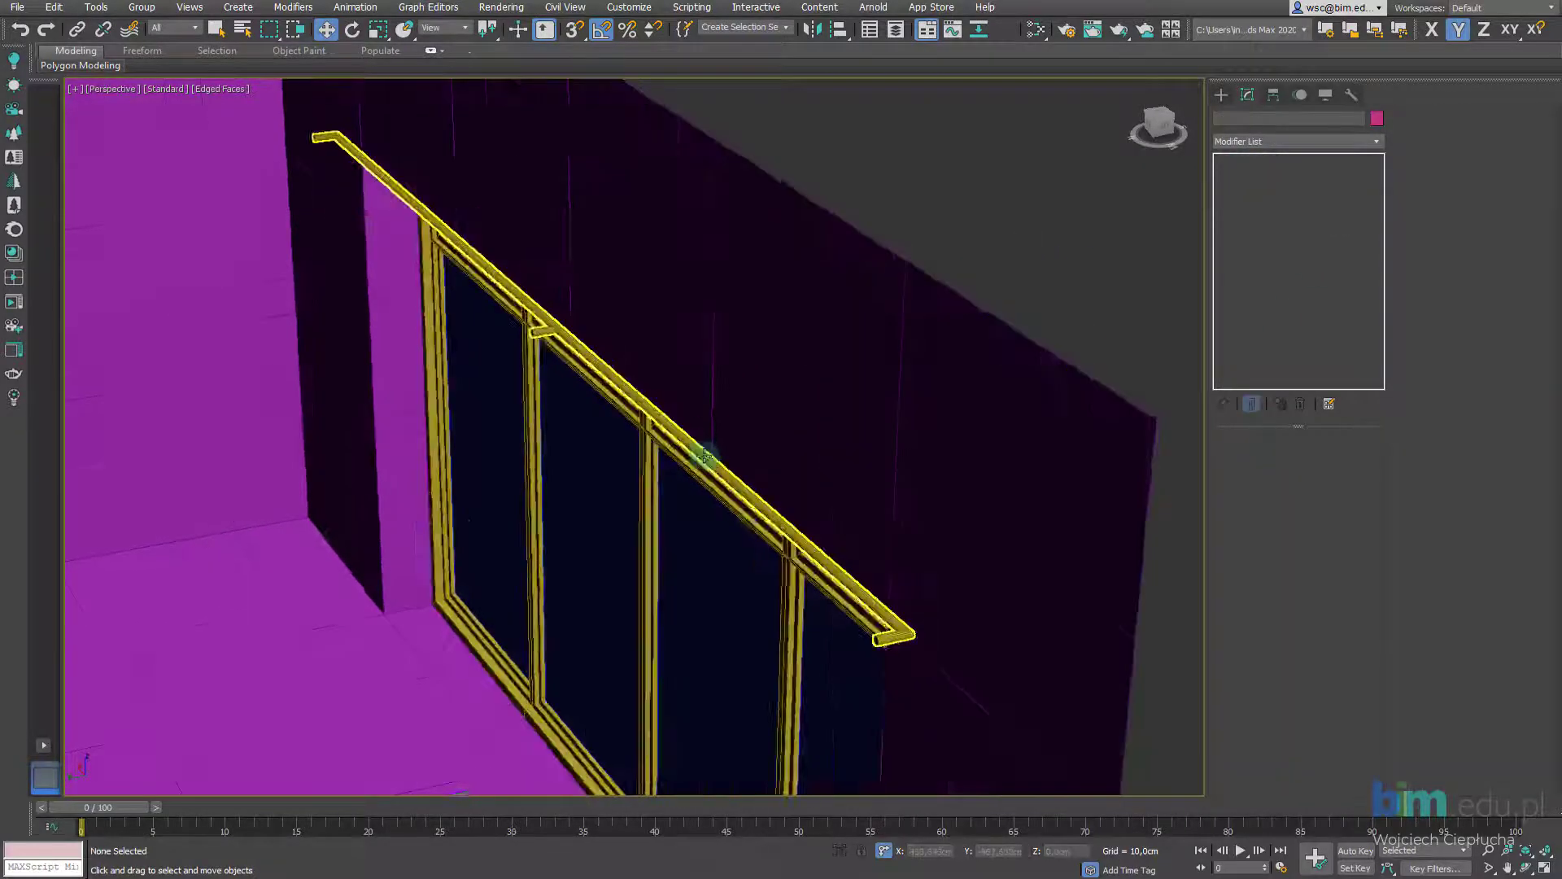
left_click(705, 454)
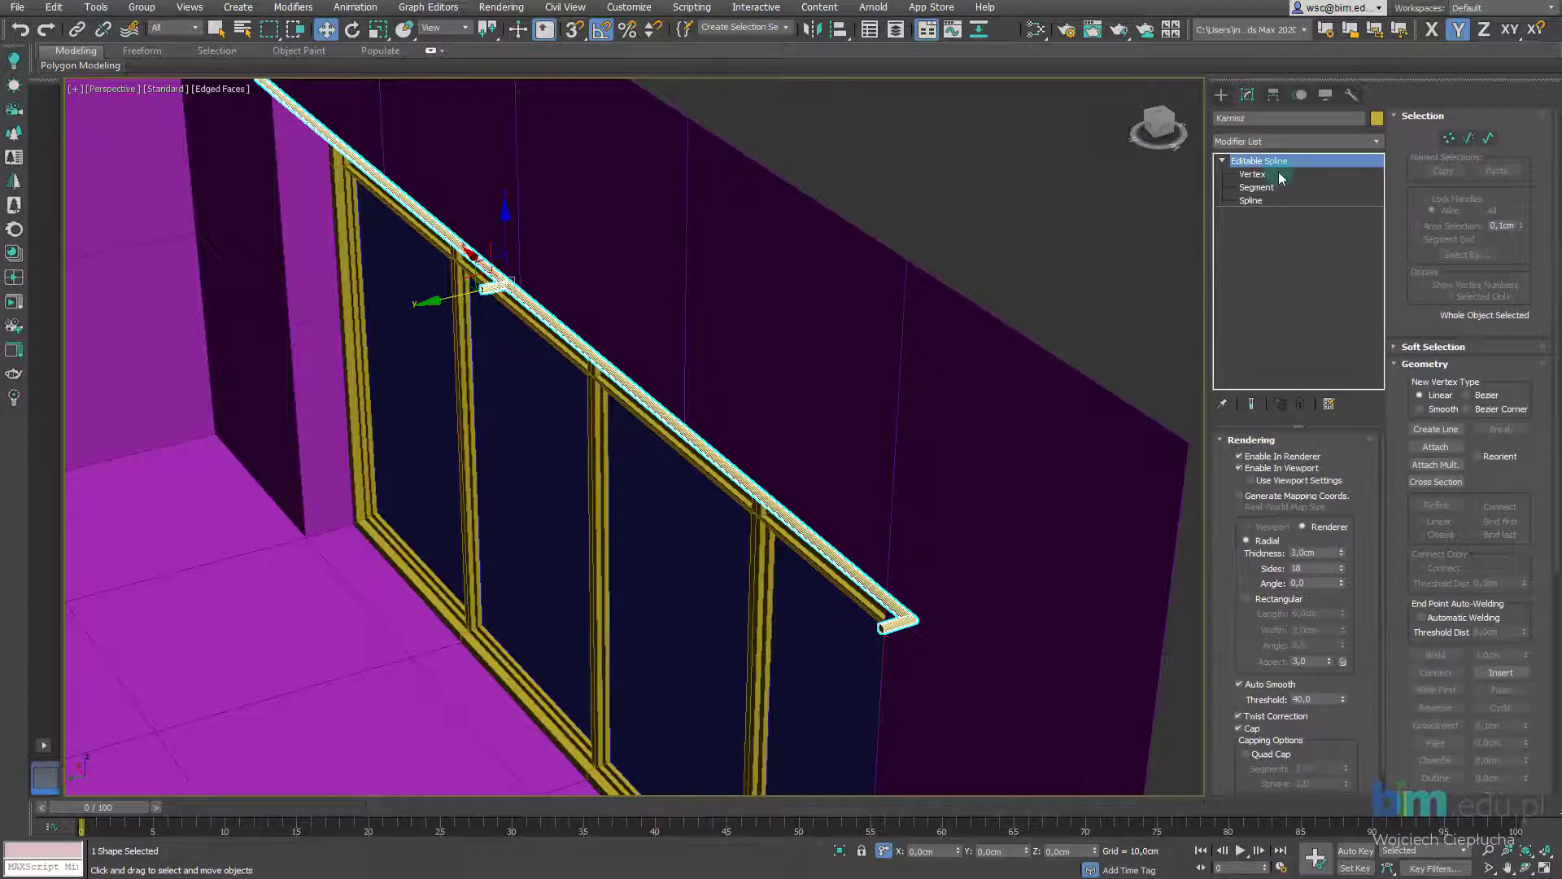
scroll(746, 293, "down", 3)
middle_click_drag(732, 339, 700, 358, "alt")
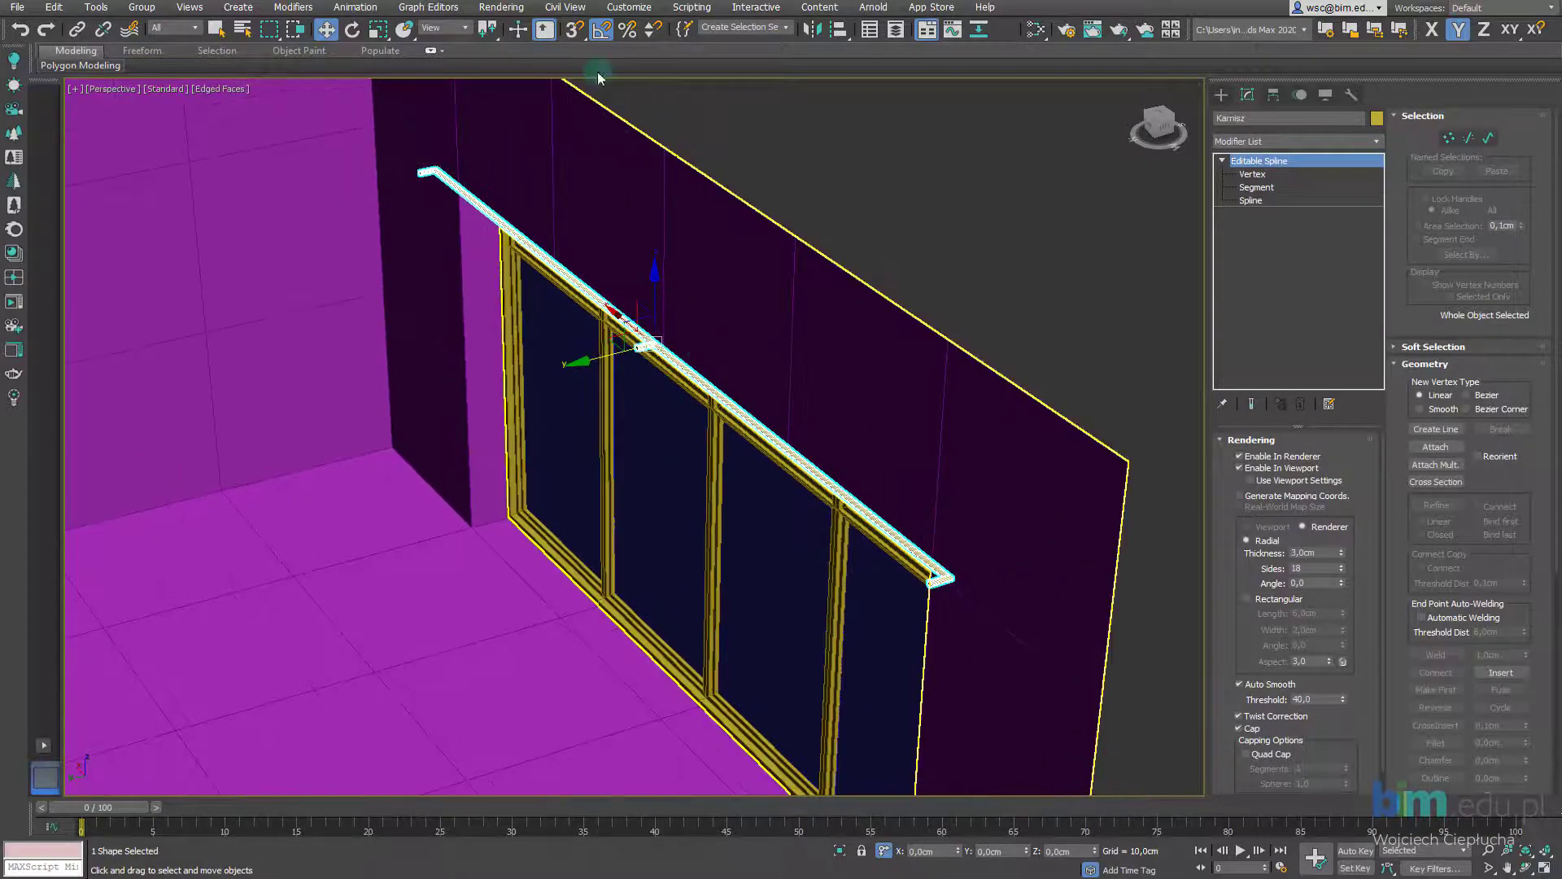
Start rotating the Karnisz rail with the rotation constrained to the X axis
left_click(352, 29)
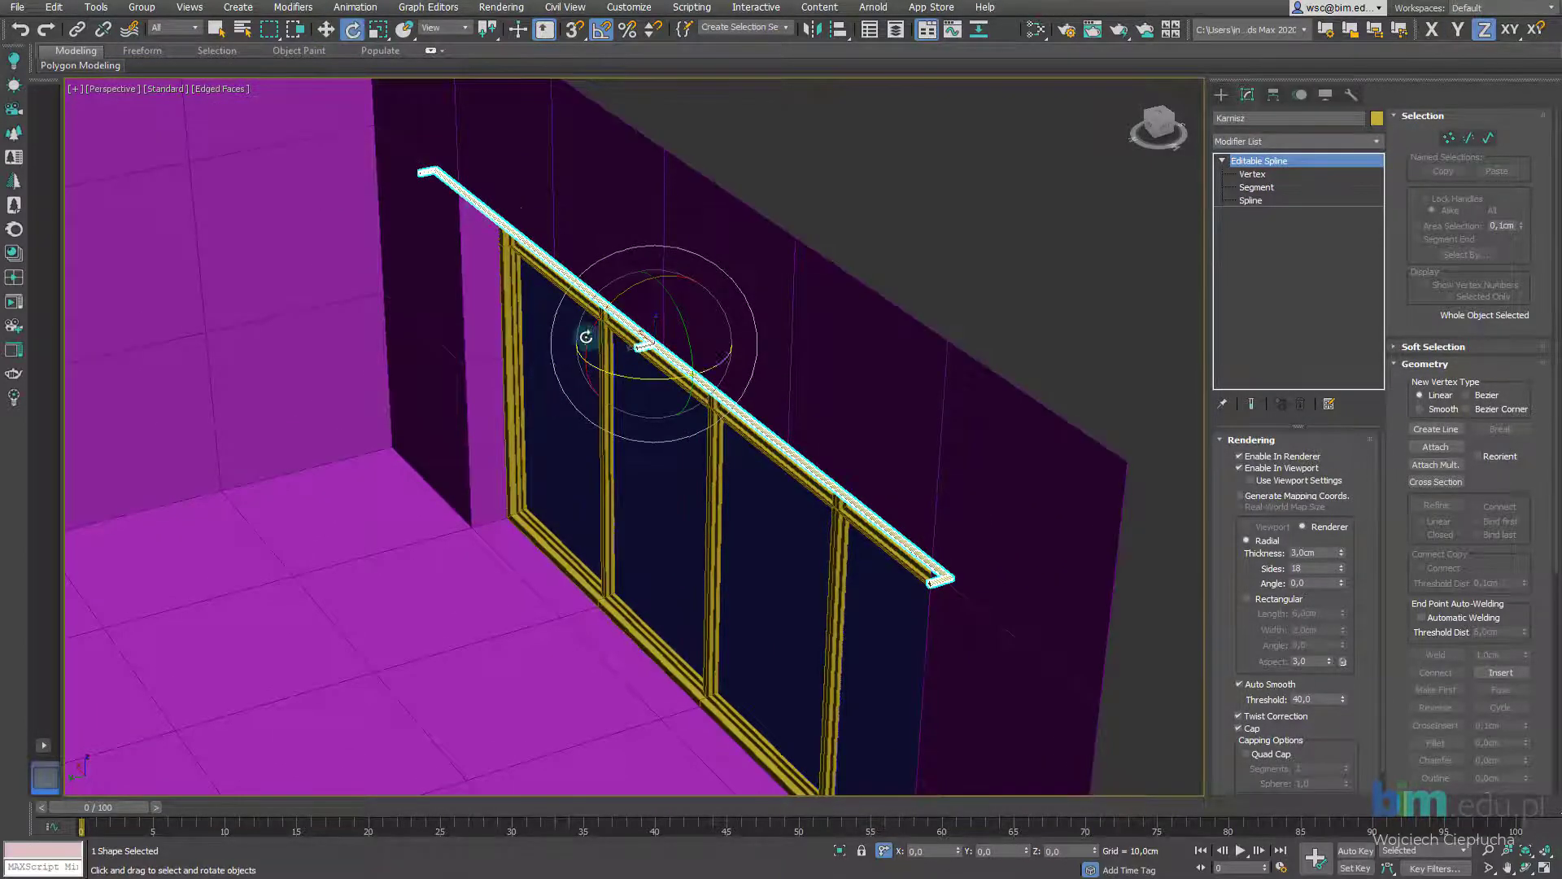
key("F5")
left_click_drag(590, 332, 610, 310)
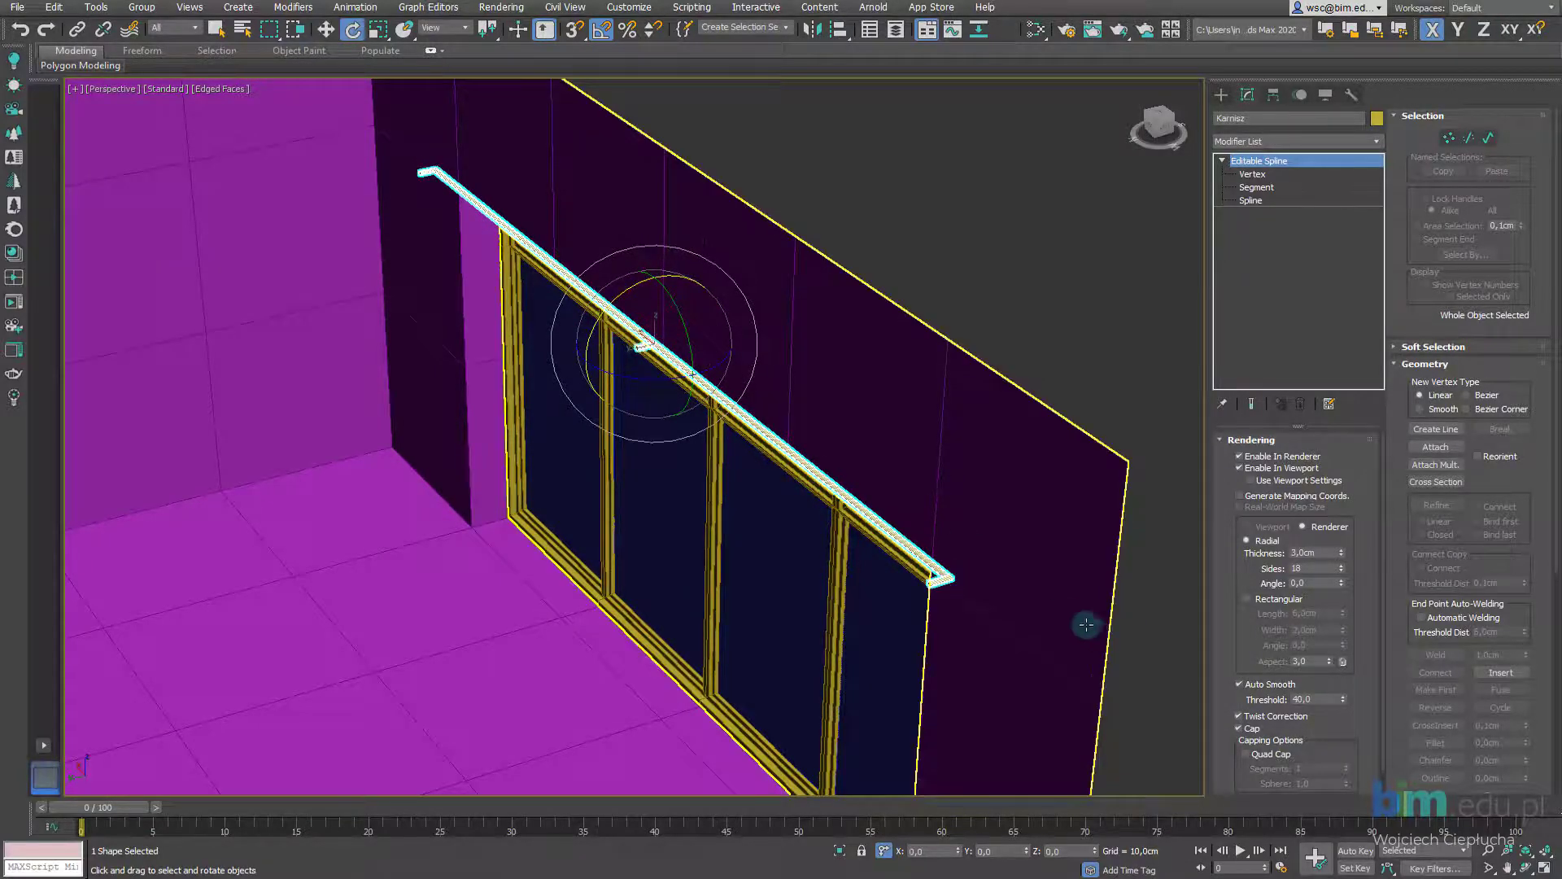
Check that Angle Snap is set to 45° in the snap settings
right_click(602, 30)
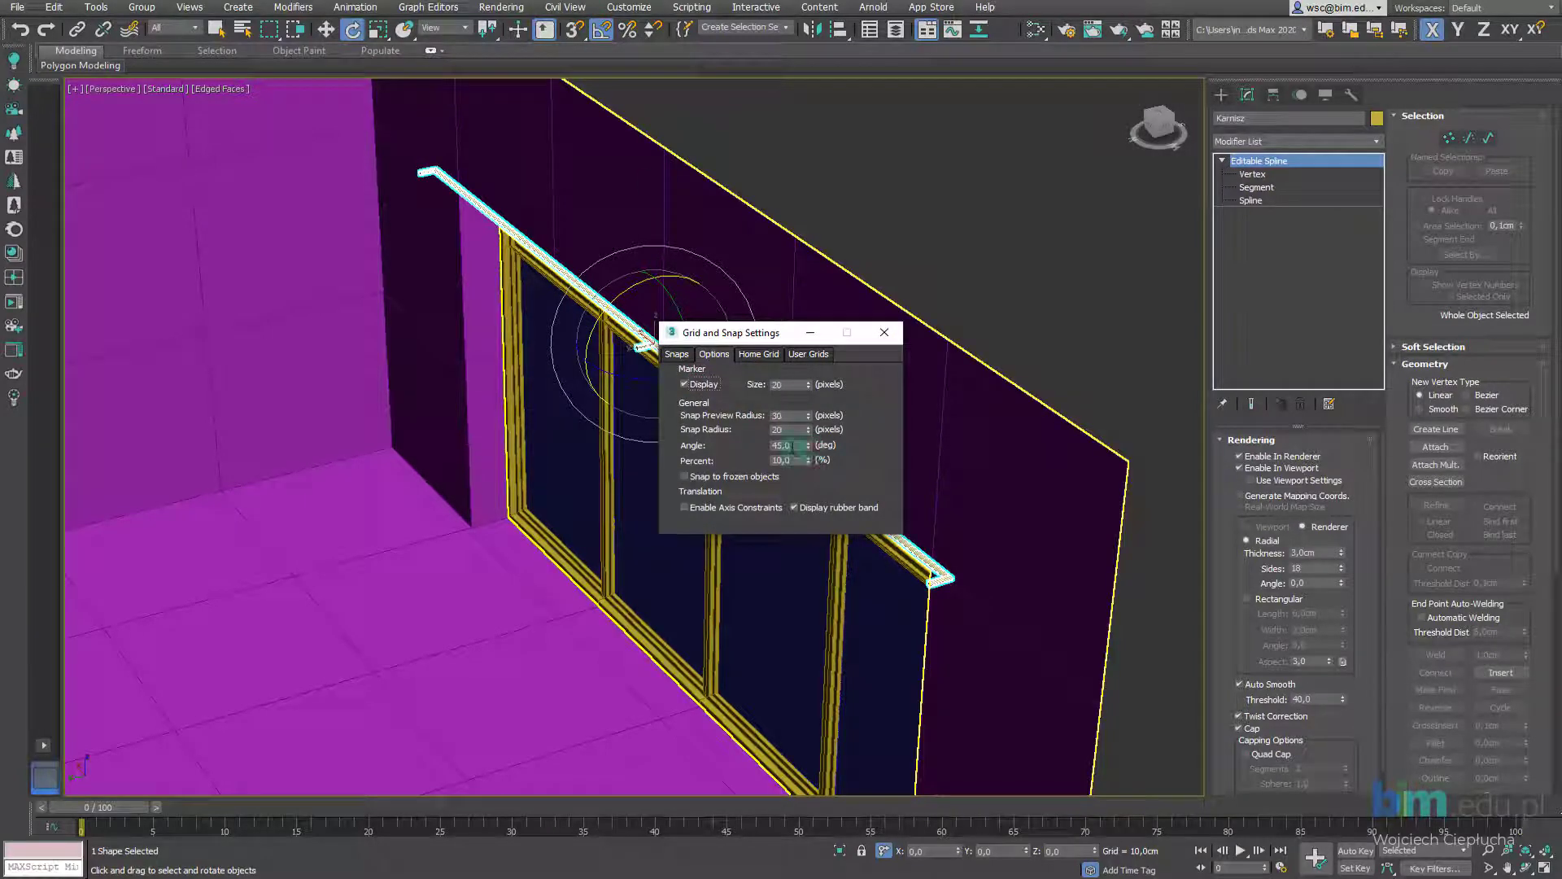
left_click_drag(795, 446, 682, 447)
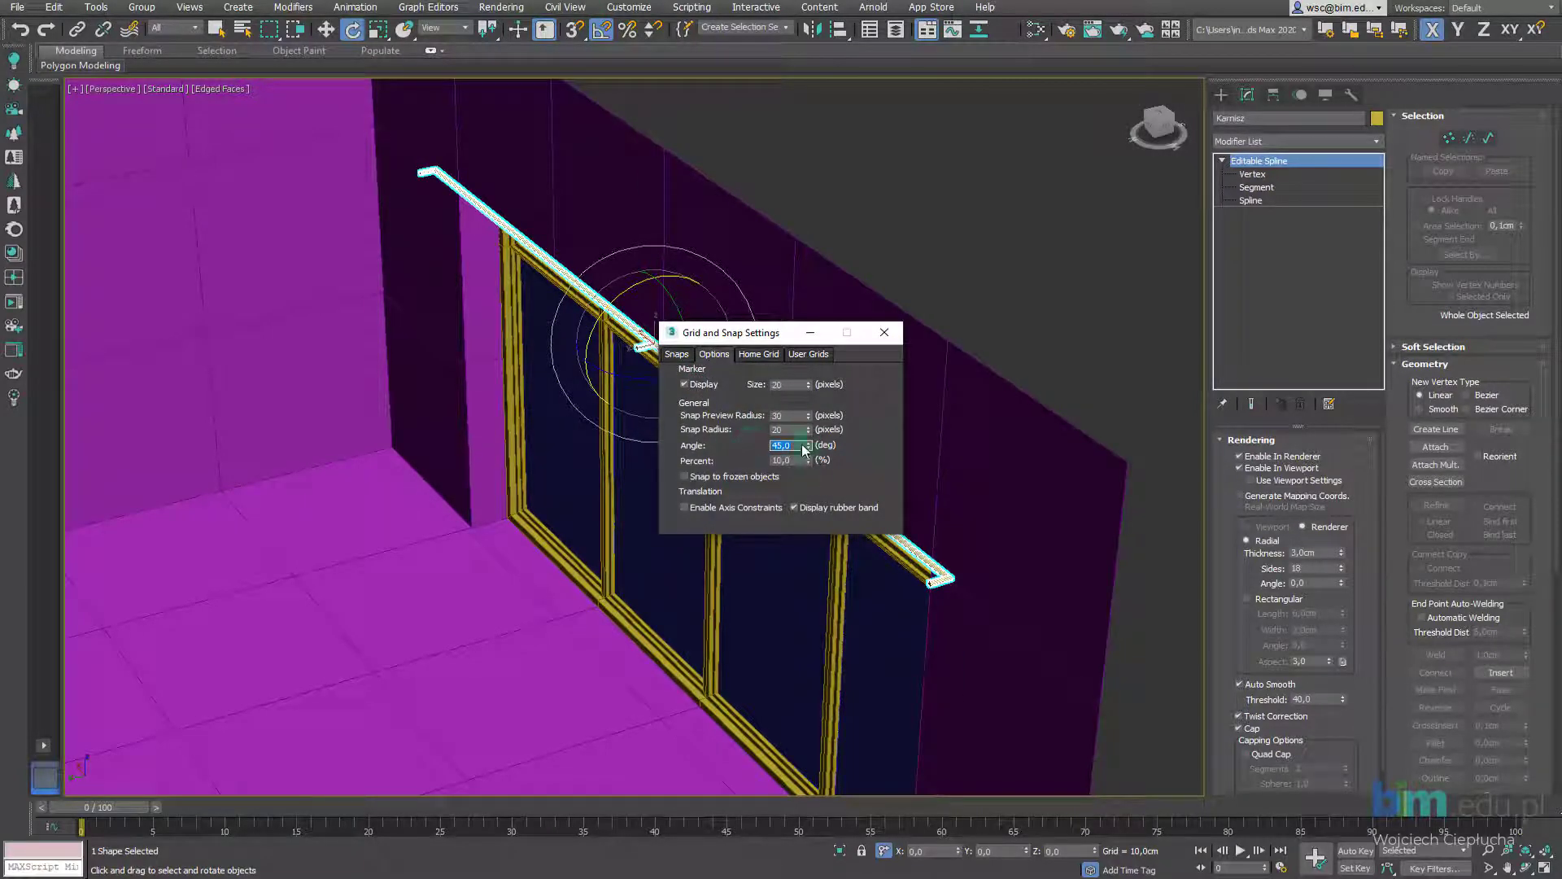
left_click(885, 335)
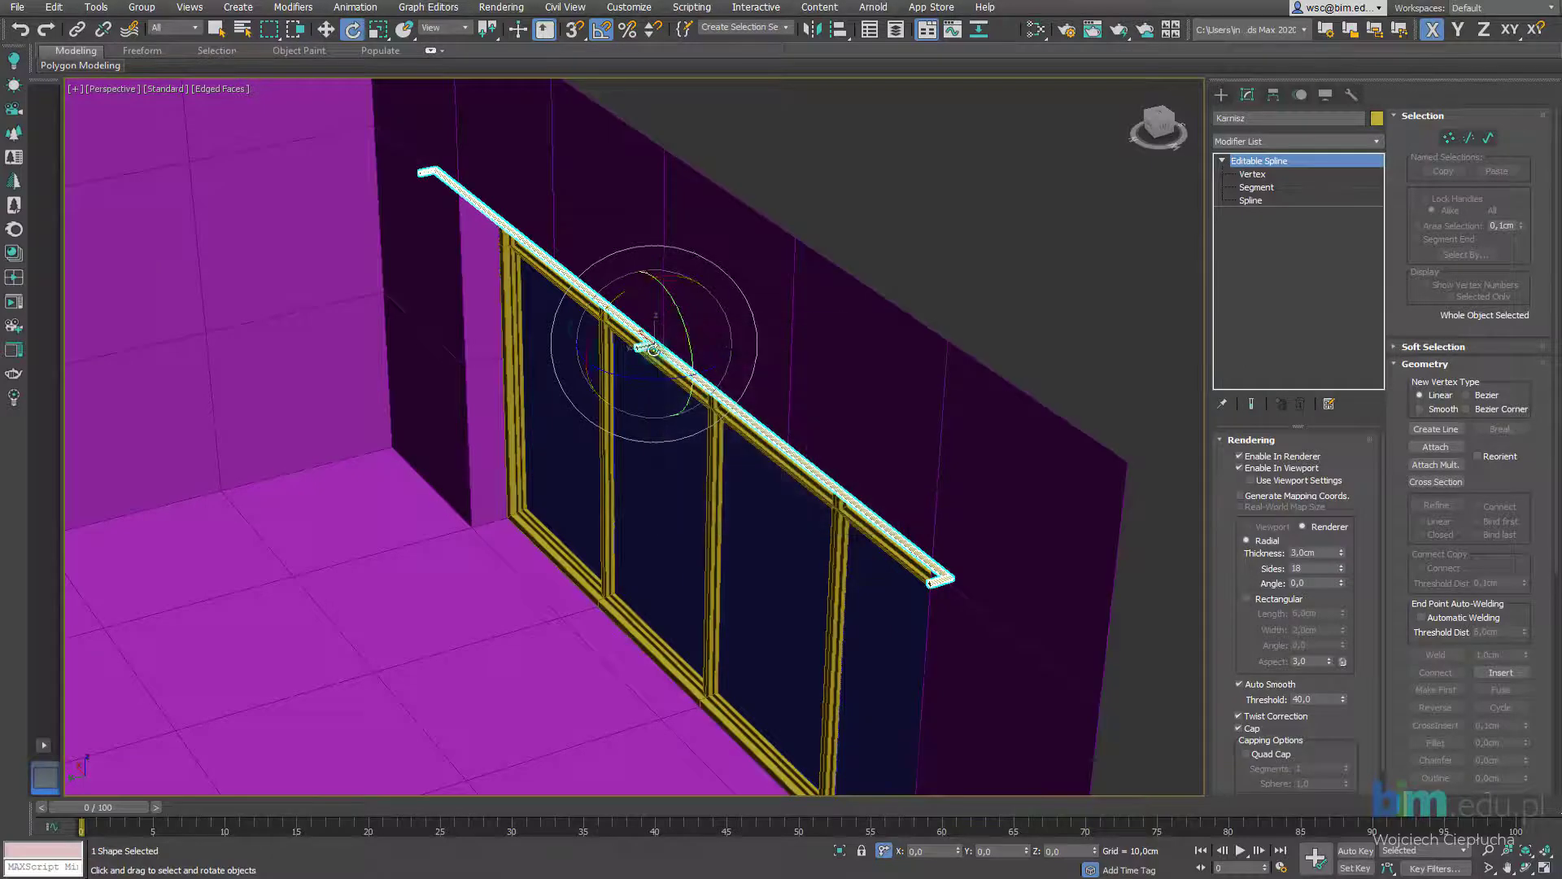
scroll(605, 318, "up", 4)
scroll(623, 331, "down", 3)
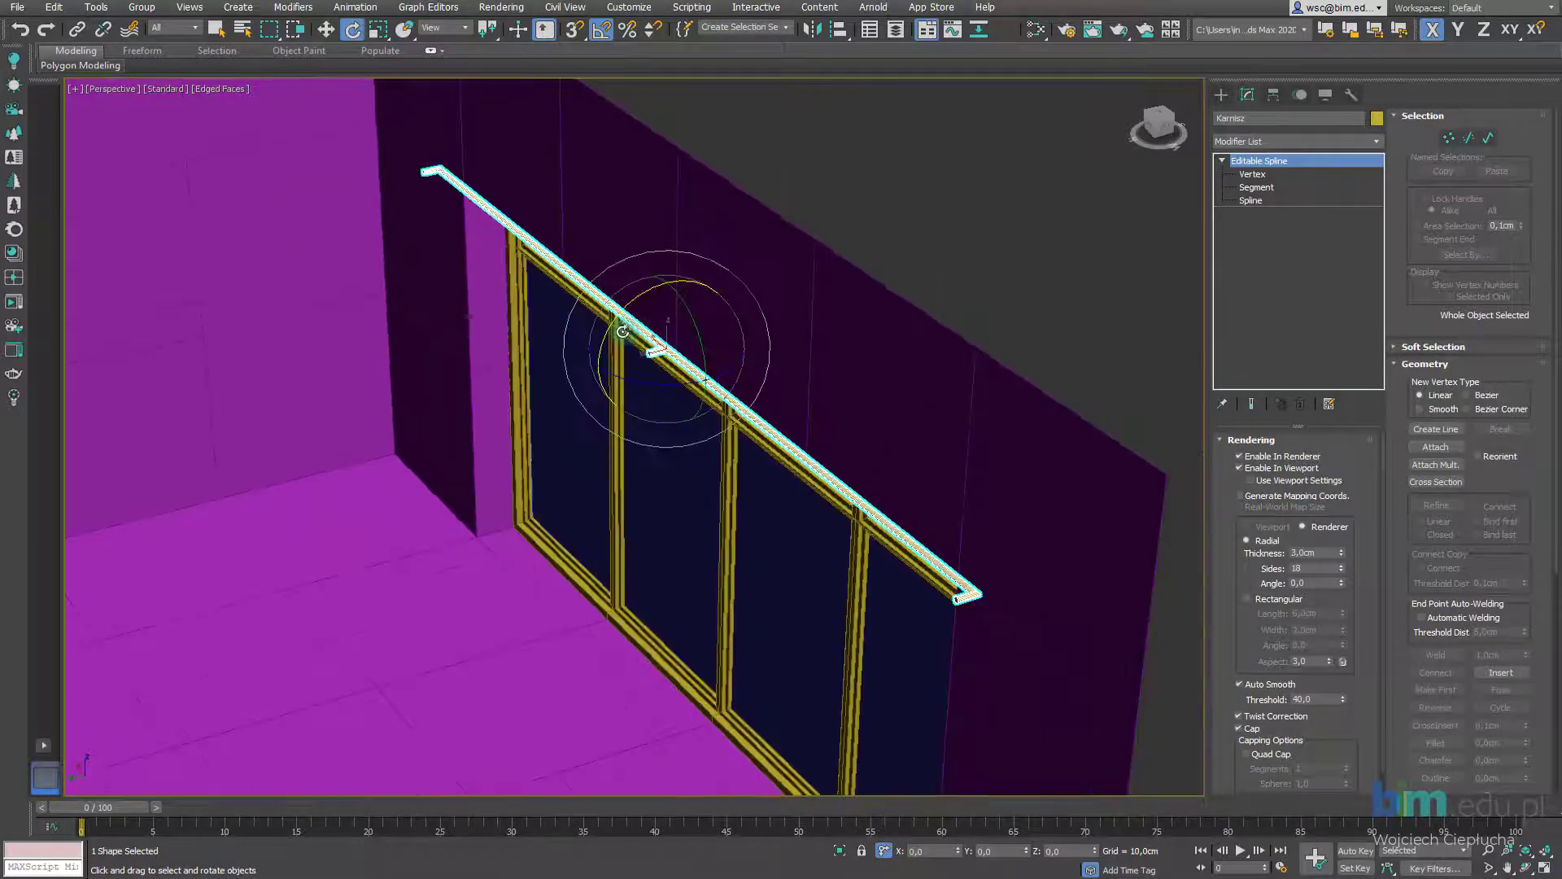
Rotate the Karnisz rail 180° about X so its brackets face the wall
left_click_drag(605, 342, 625, 316)
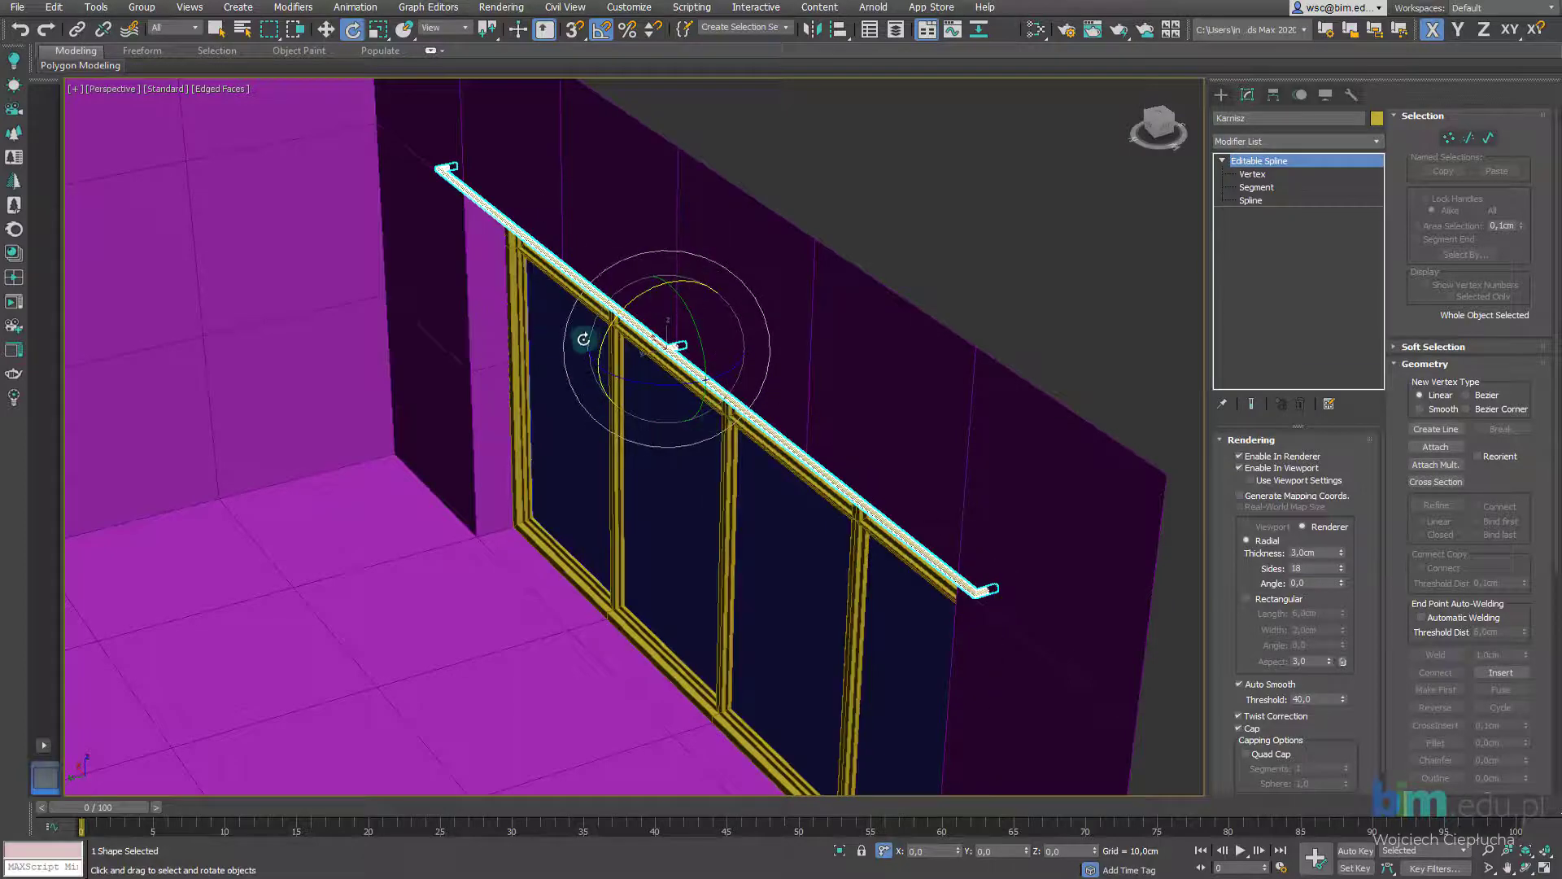
left_click_drag(600, 348, 613, 323)
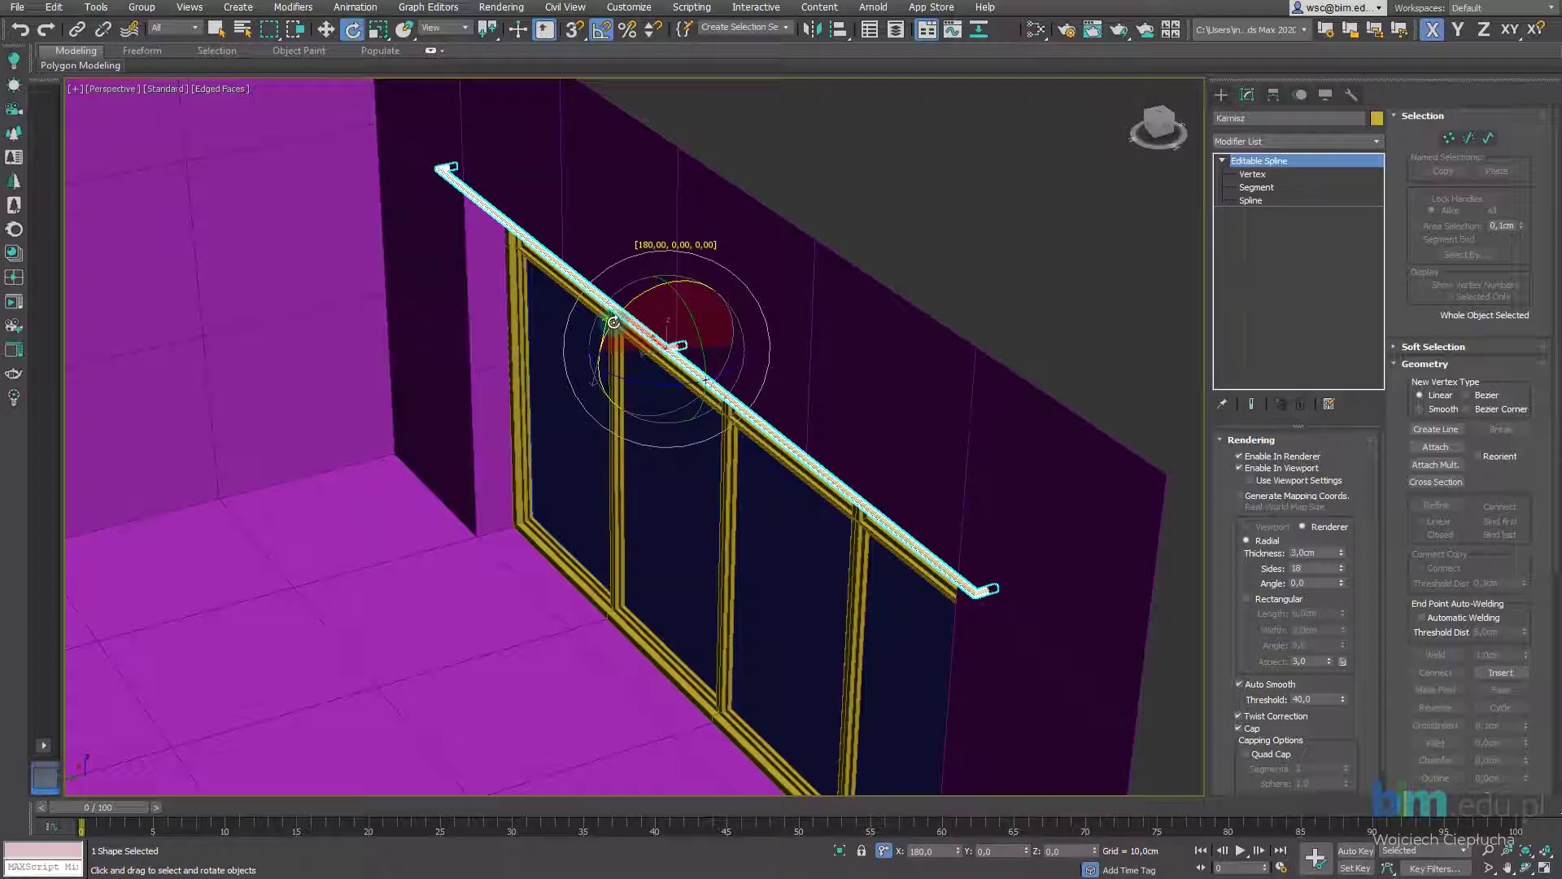
left_click_drag(614, 322, 613, 322)
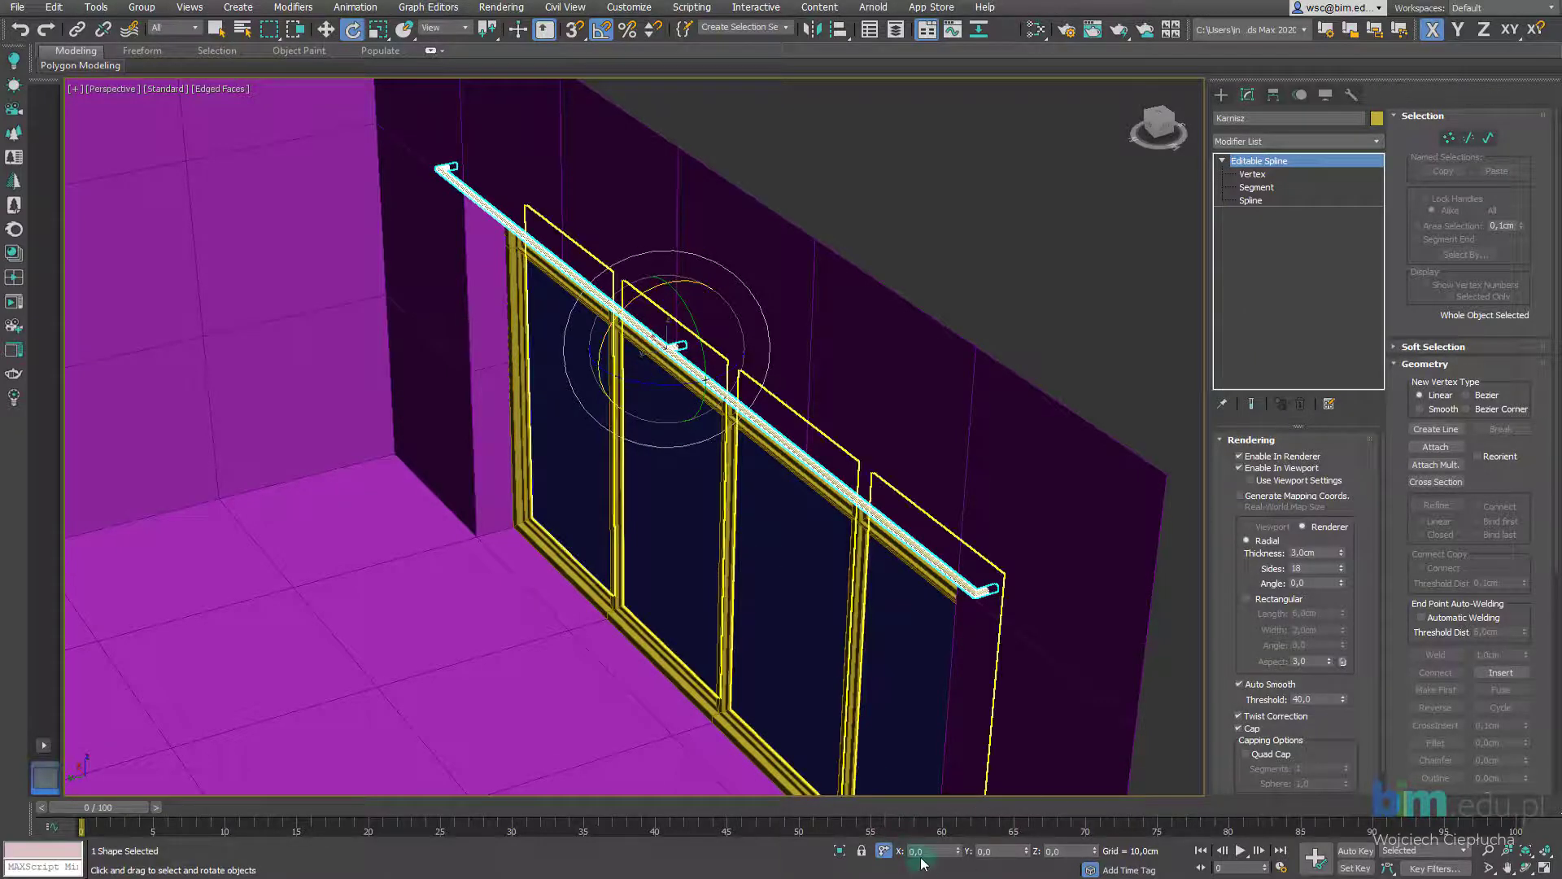
left_click_drag(623, 313, 642, 295)
type("180")
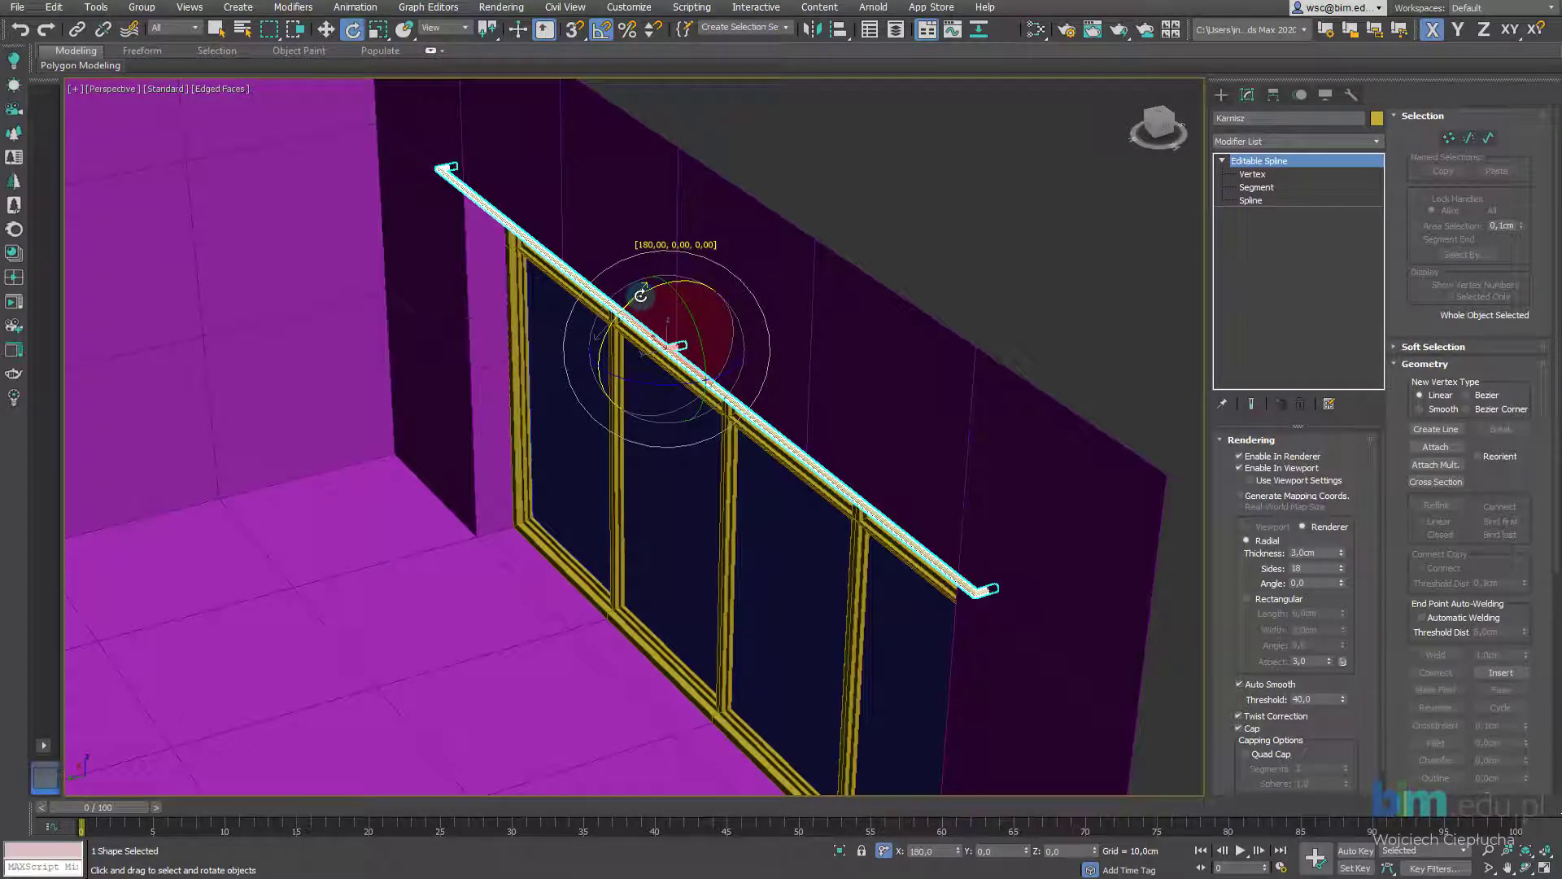
left_click_drag(641, 294, 648, 293)
Orbit around to inspect the rail end by the wall, then deselect the rail
mouse_move(931, 394)
middle_mouse_down("alt")
mouse_move(891, 371)
mouse_move(949, 436)
middle_mouse_up("alt")
scroll(934, 440, "up", 2)
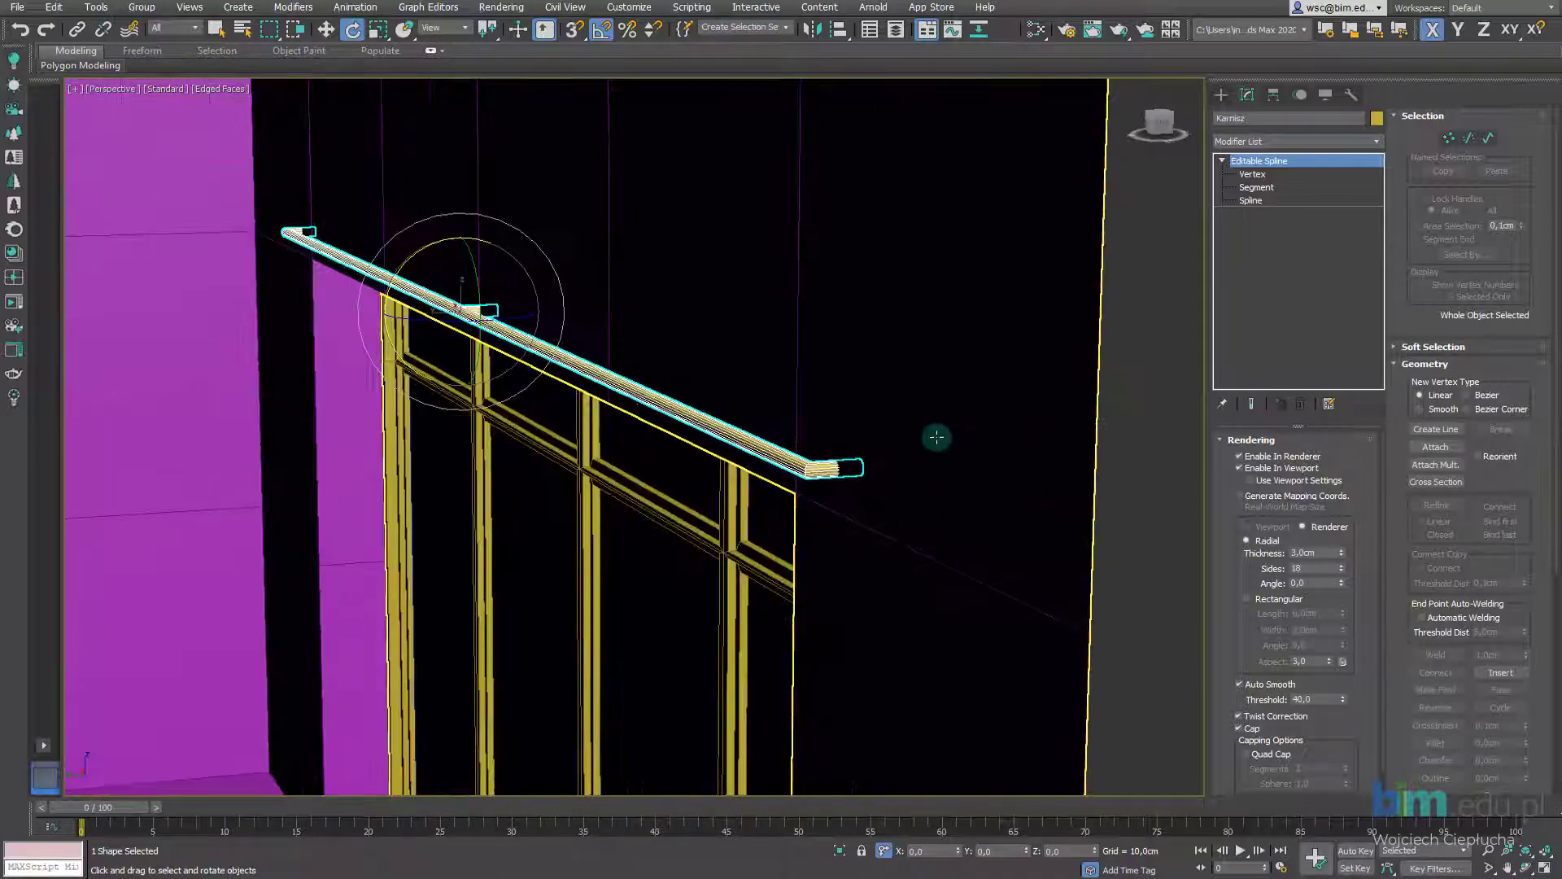
scroll(852, 468, "up", 2)
scroll(852, 468, "down", 2)
scroll(903, 391, "down", 3)
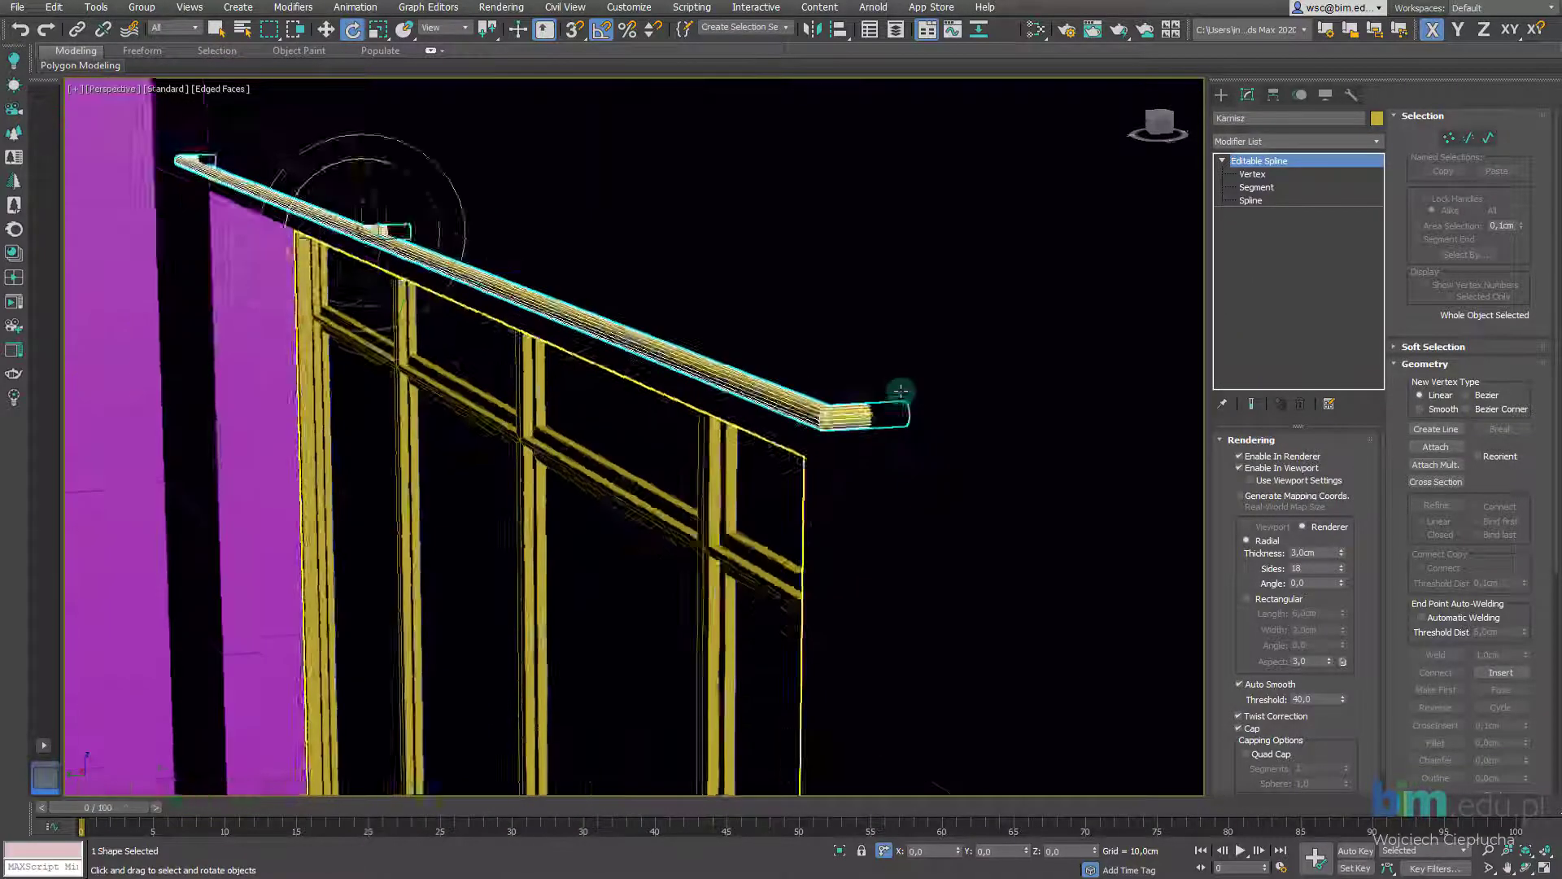
mouse_move(903, 391)
middle_mouse_down("alt")
mouse_move(760, 426)
mouse_move(773, 447)
middle_mouse_up("alt")
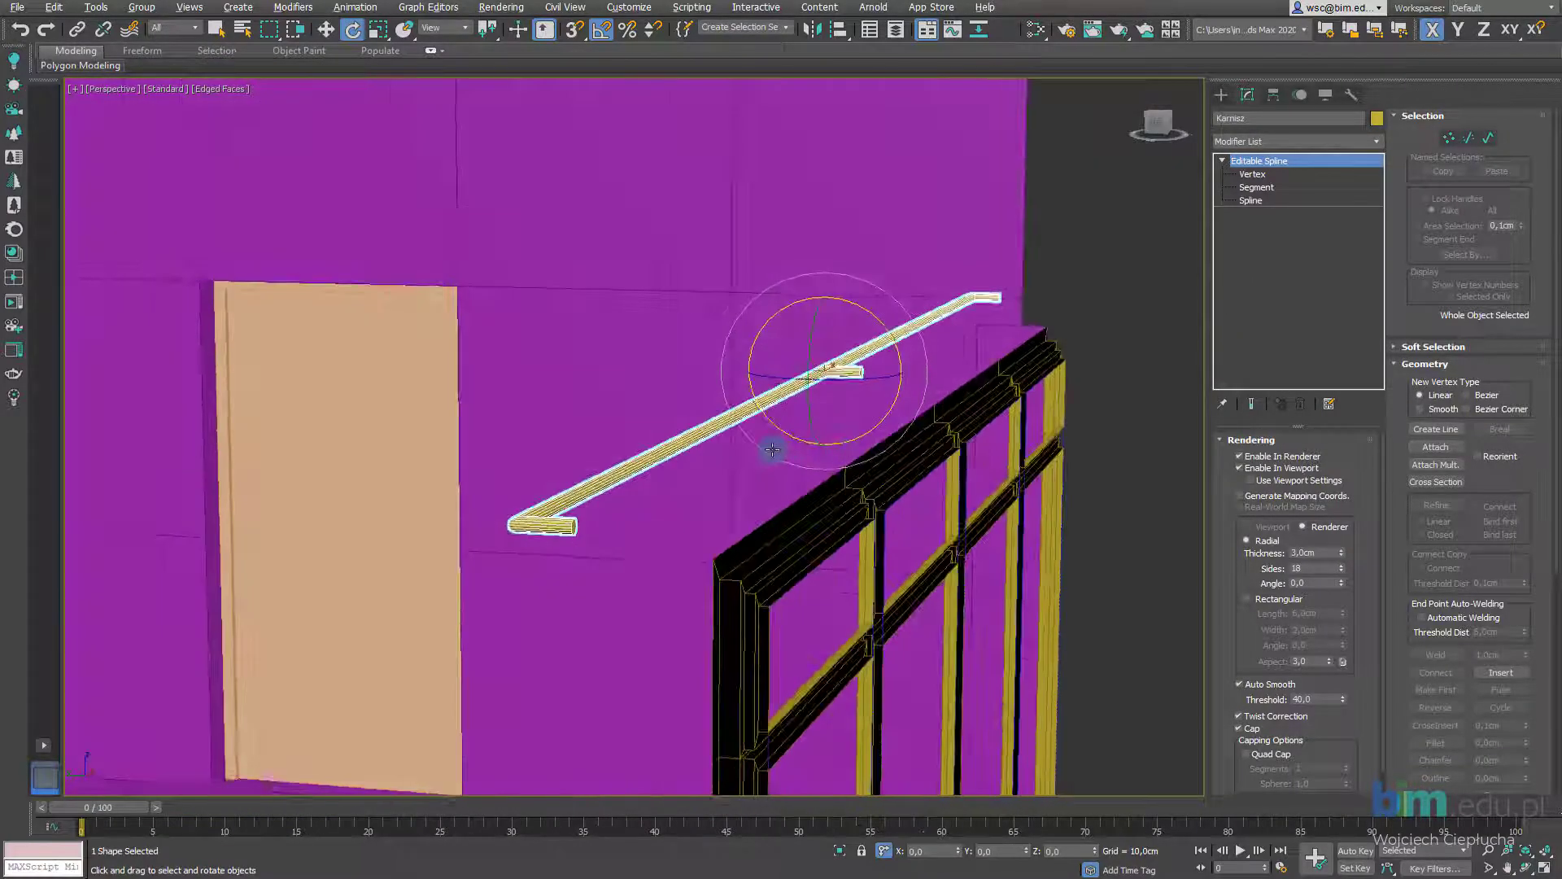
scroll(818, 446, "up", 3)
scroll(818, 446, "down", 3)
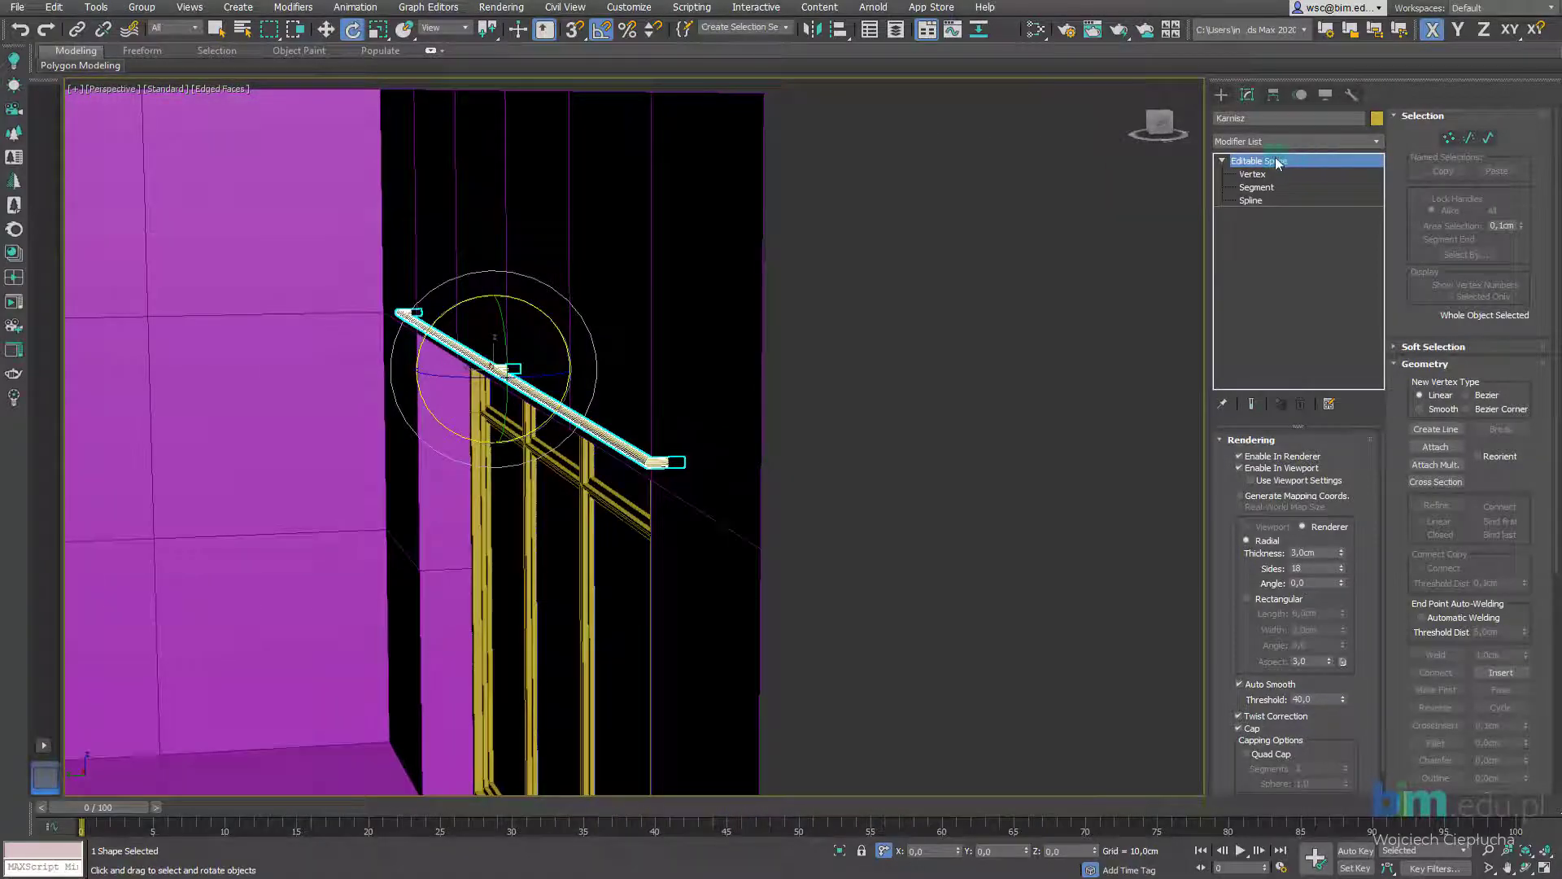
left_click(861, 472)
scroll(862, 472, "down", 5)
Select the Pokoj dzienny room object and look at its Object Properties
middle_click_drag(862, 472, 709, 466, "alt")
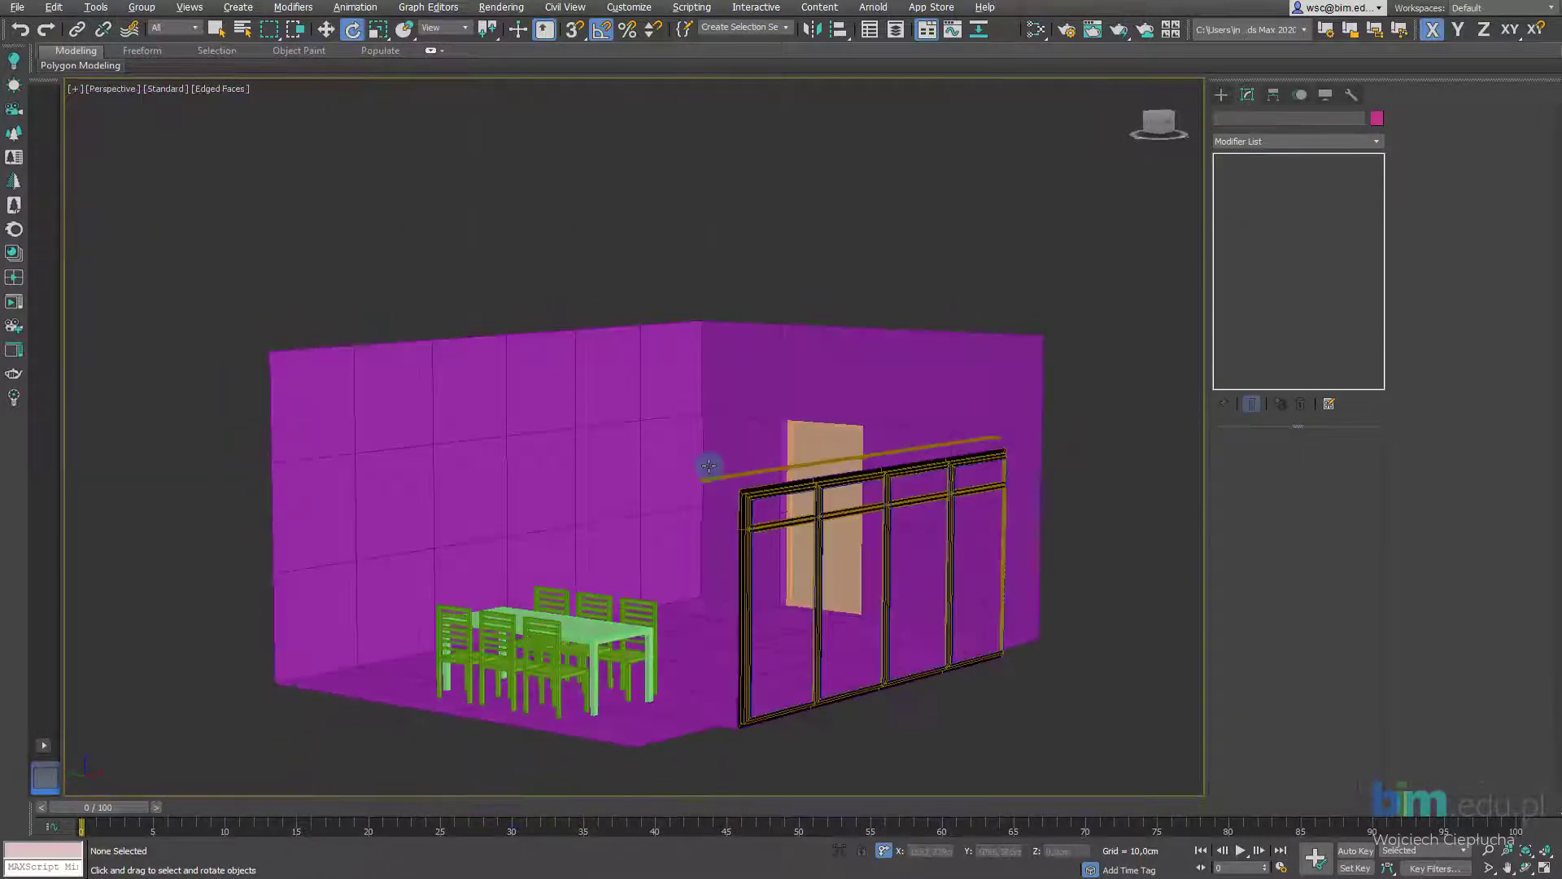
scroll(709, 466, "up", 2)
scroll(872, 307, "up", 3)
scroll(735, 384, "down", 3)
mouse_move(736, 383)
middle_mouse_down("alt")
mouse_move(770, 393)
mouse_move(743, 367)
middle_mouse_up("alt")
left_click(744, 366)
right_click(743, 364)
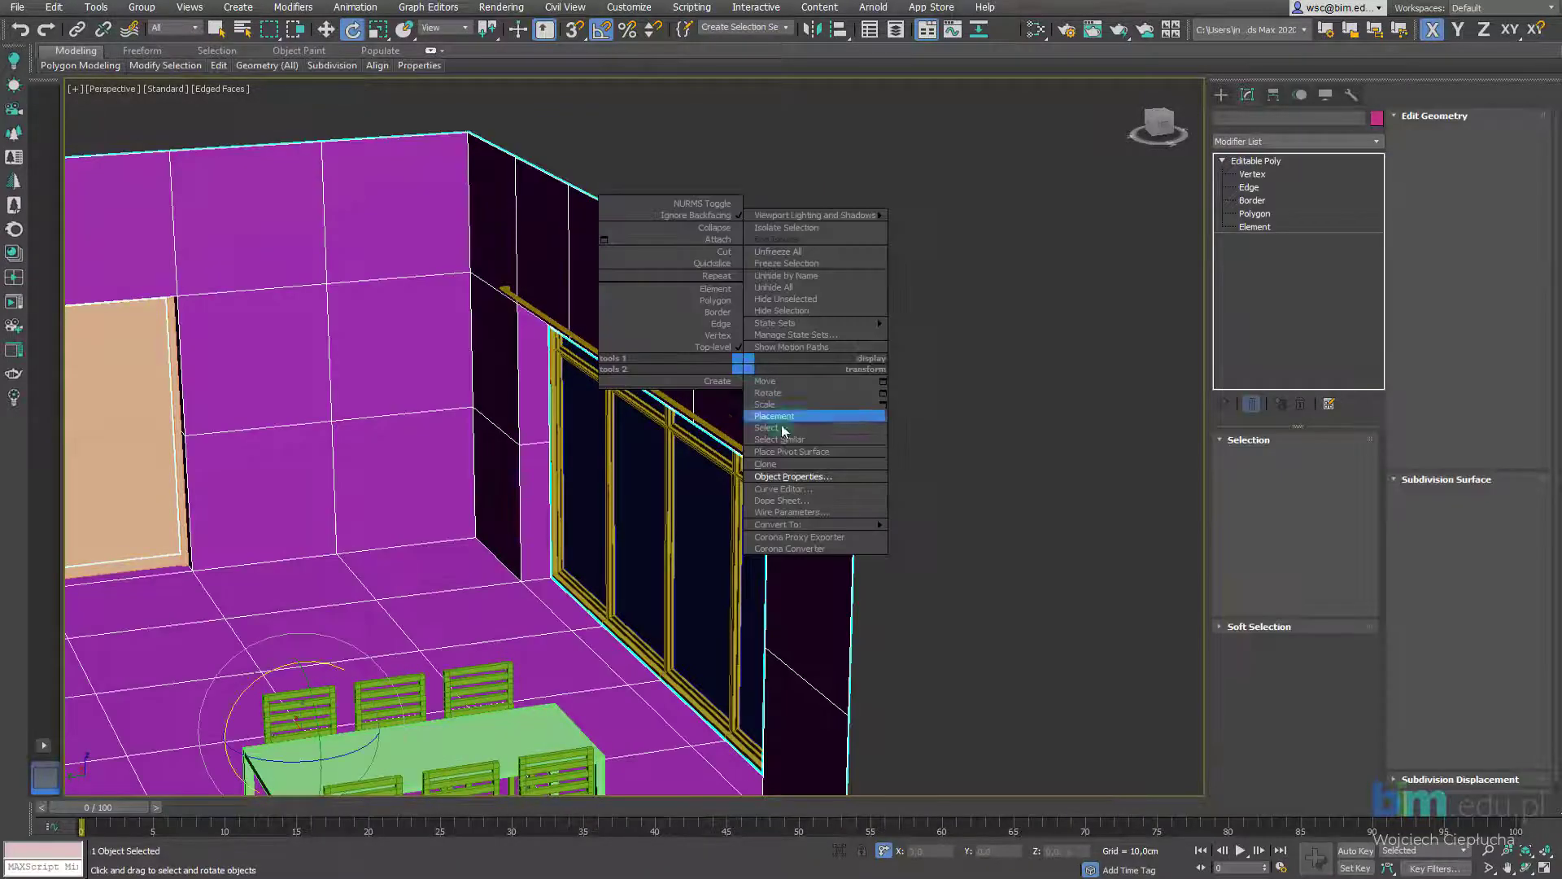
left_click(796, 479)
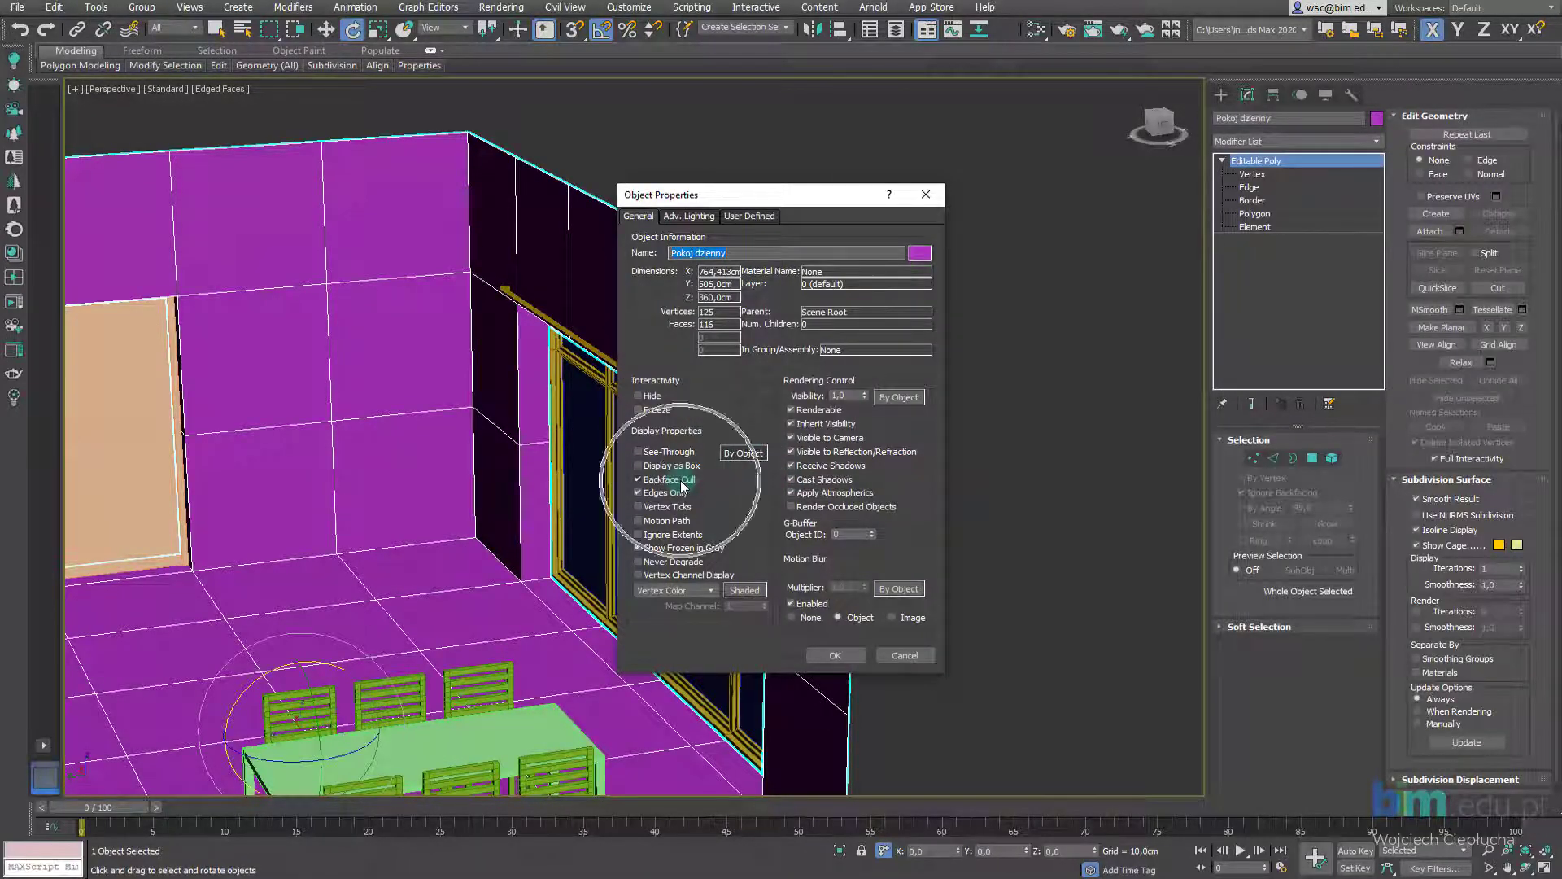
left_click(903, 655)
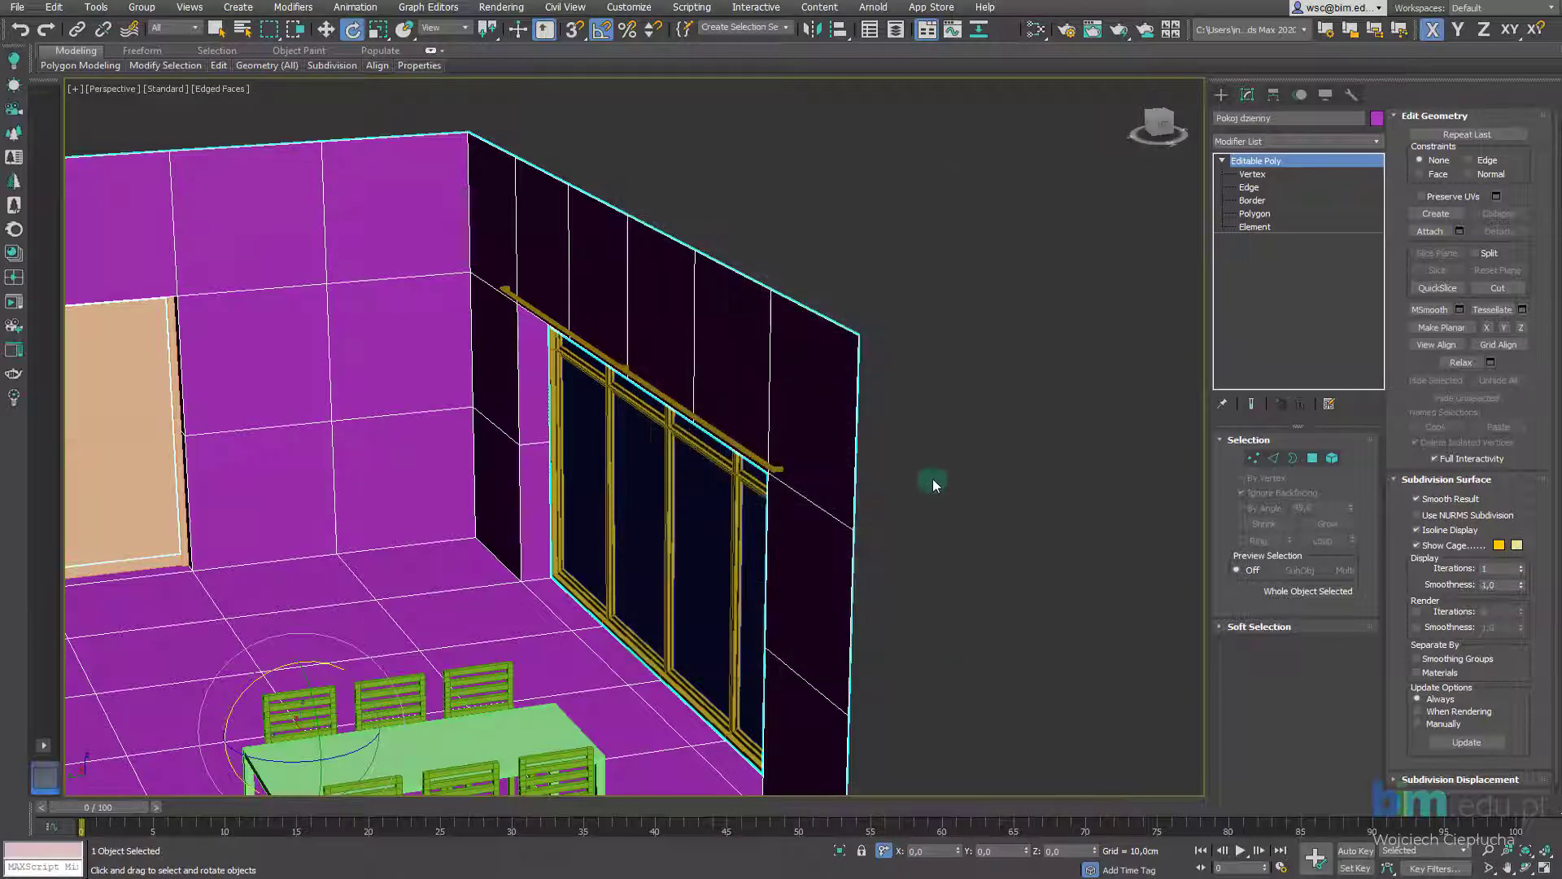
Apply the room's Object Properties display settings, cancelling an accidental Clone dialog
right_click(799, 401)
left_click(846, 512)
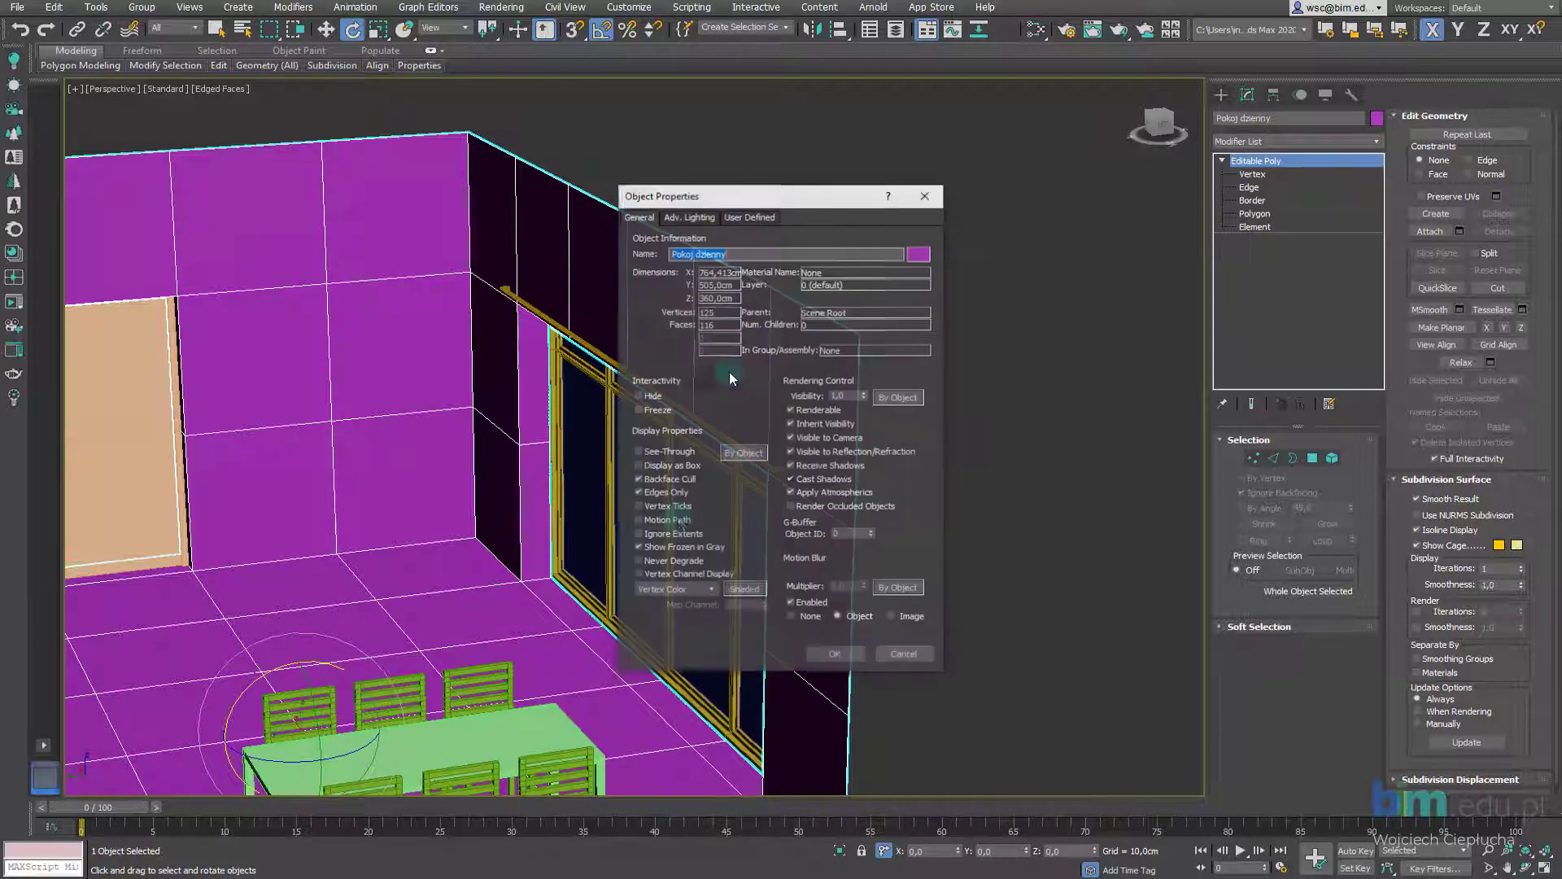
left_click(824, 654)
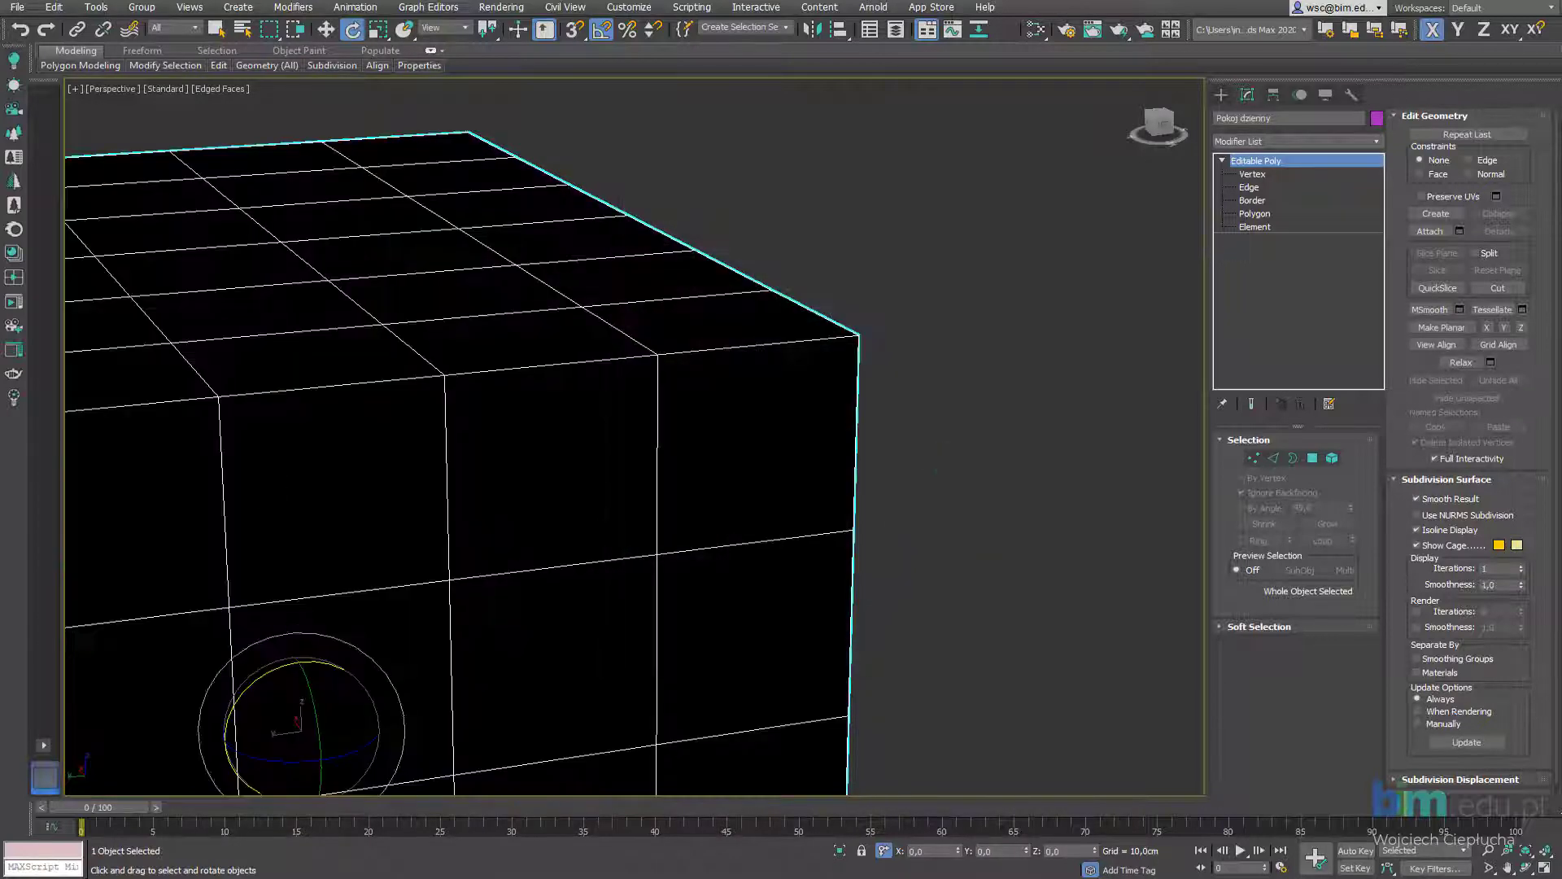
scroll(947, 430, "down", 5)
middle_click_drag(847, 422, 491, 453, "alt")
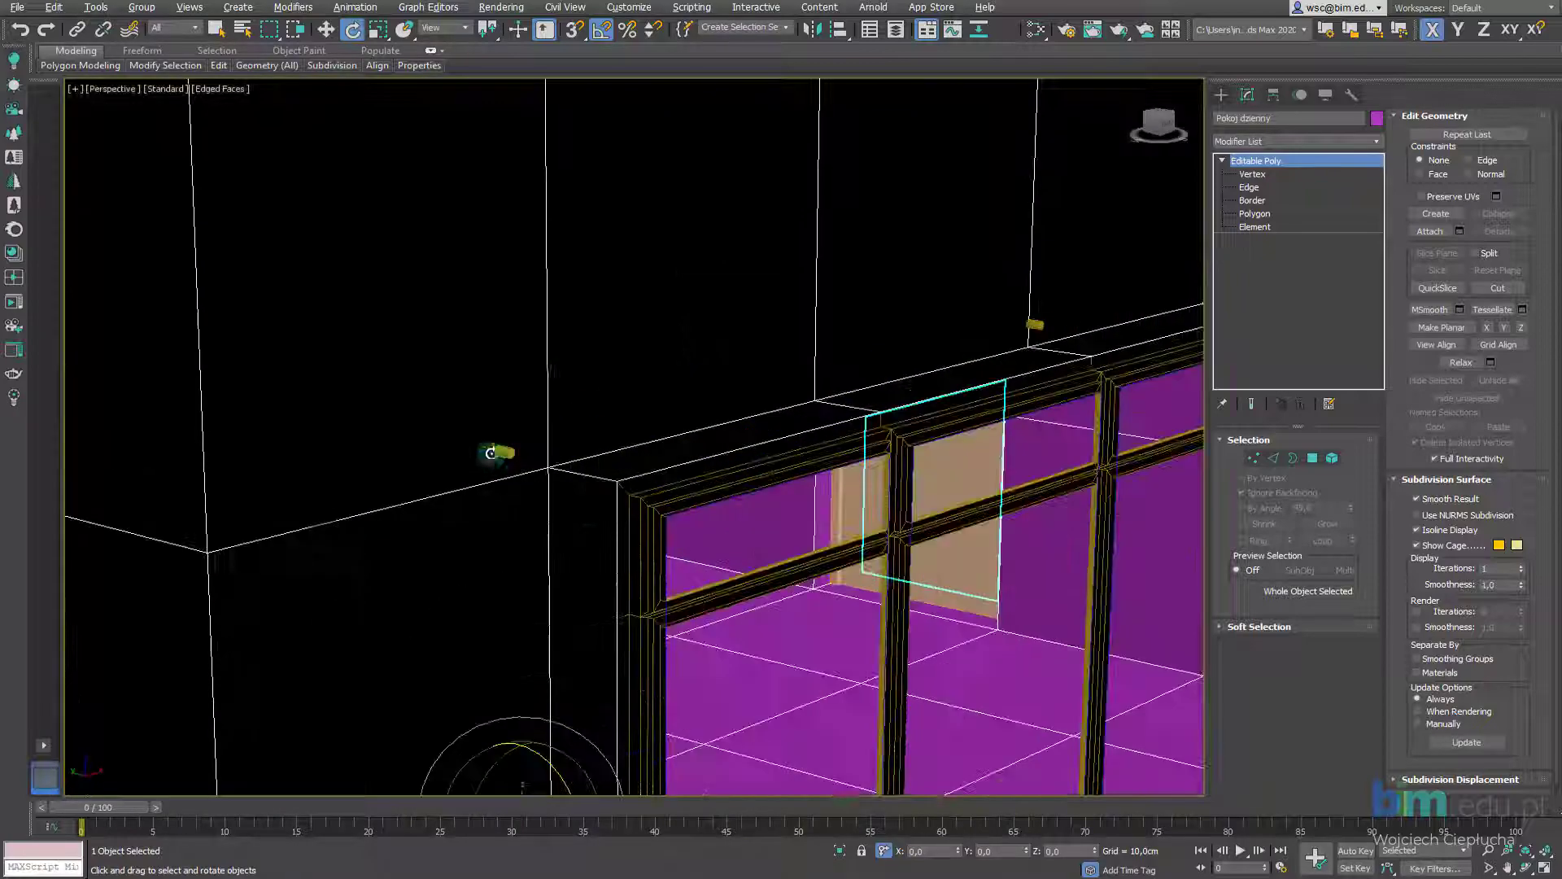
scroll(481, 339, "down", 5)
right_click(481, 339)
left_click(541, 454)
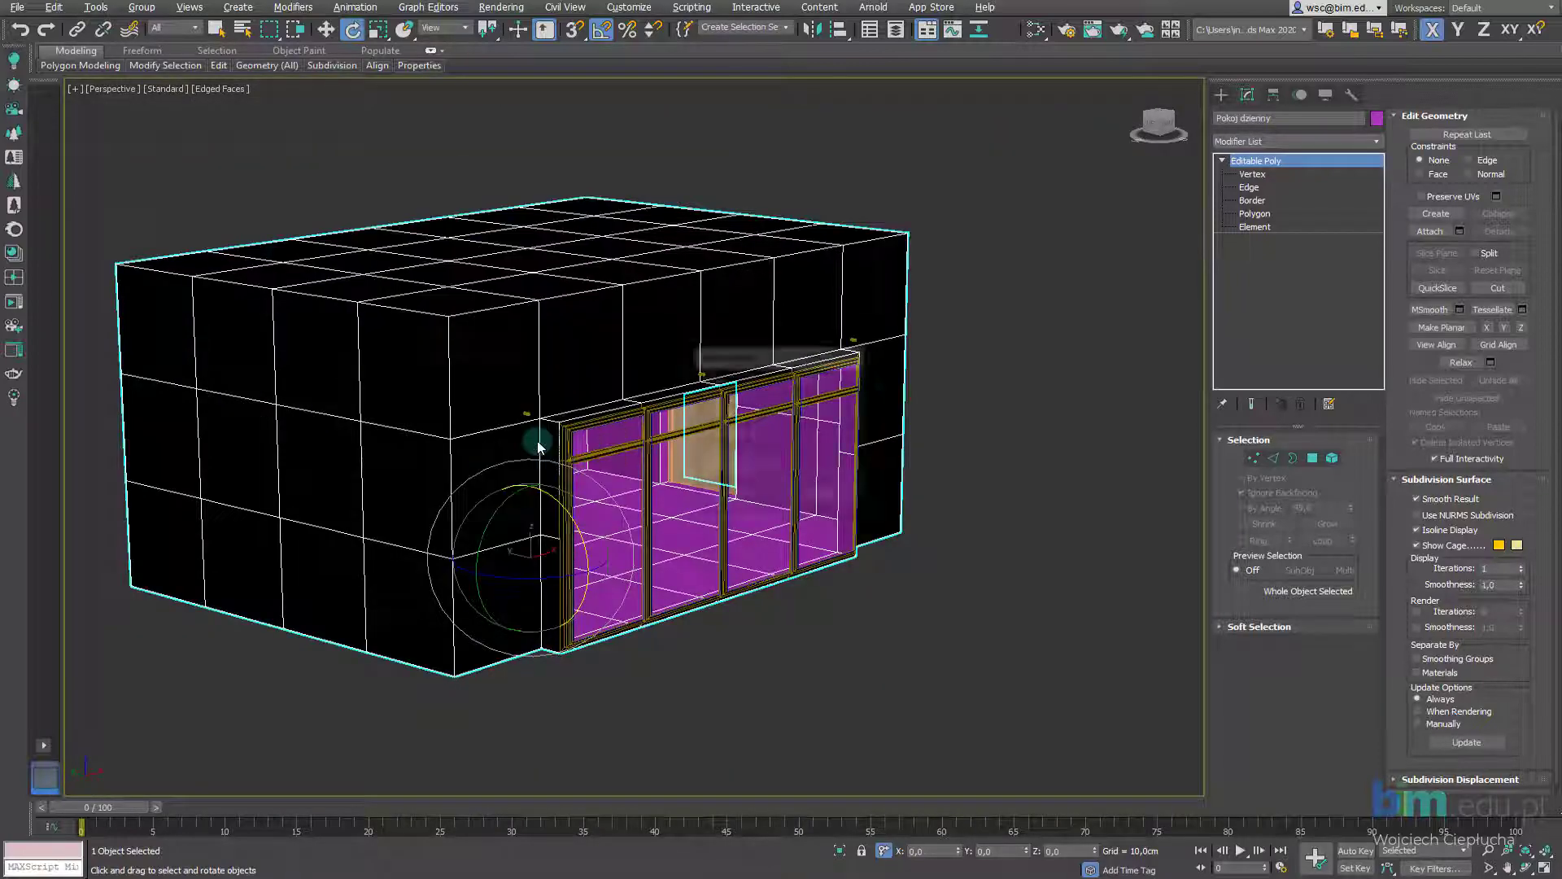
key("Return")
Uncheck Backface Cull in the room's Object Properties and confirm with OK
right_click(489, 348)
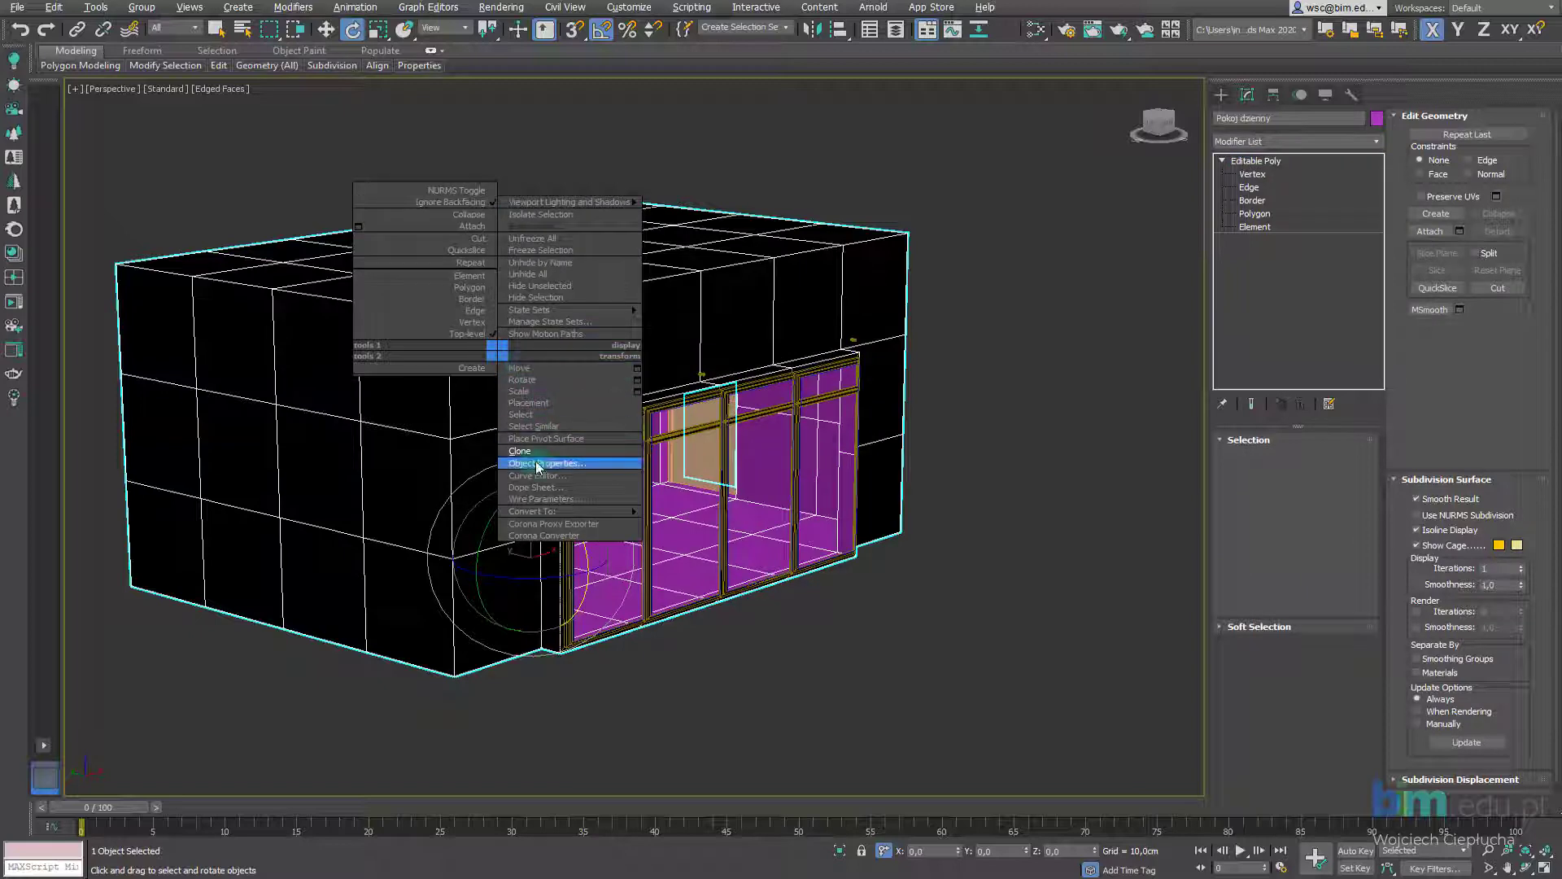
left_click(537, 467)
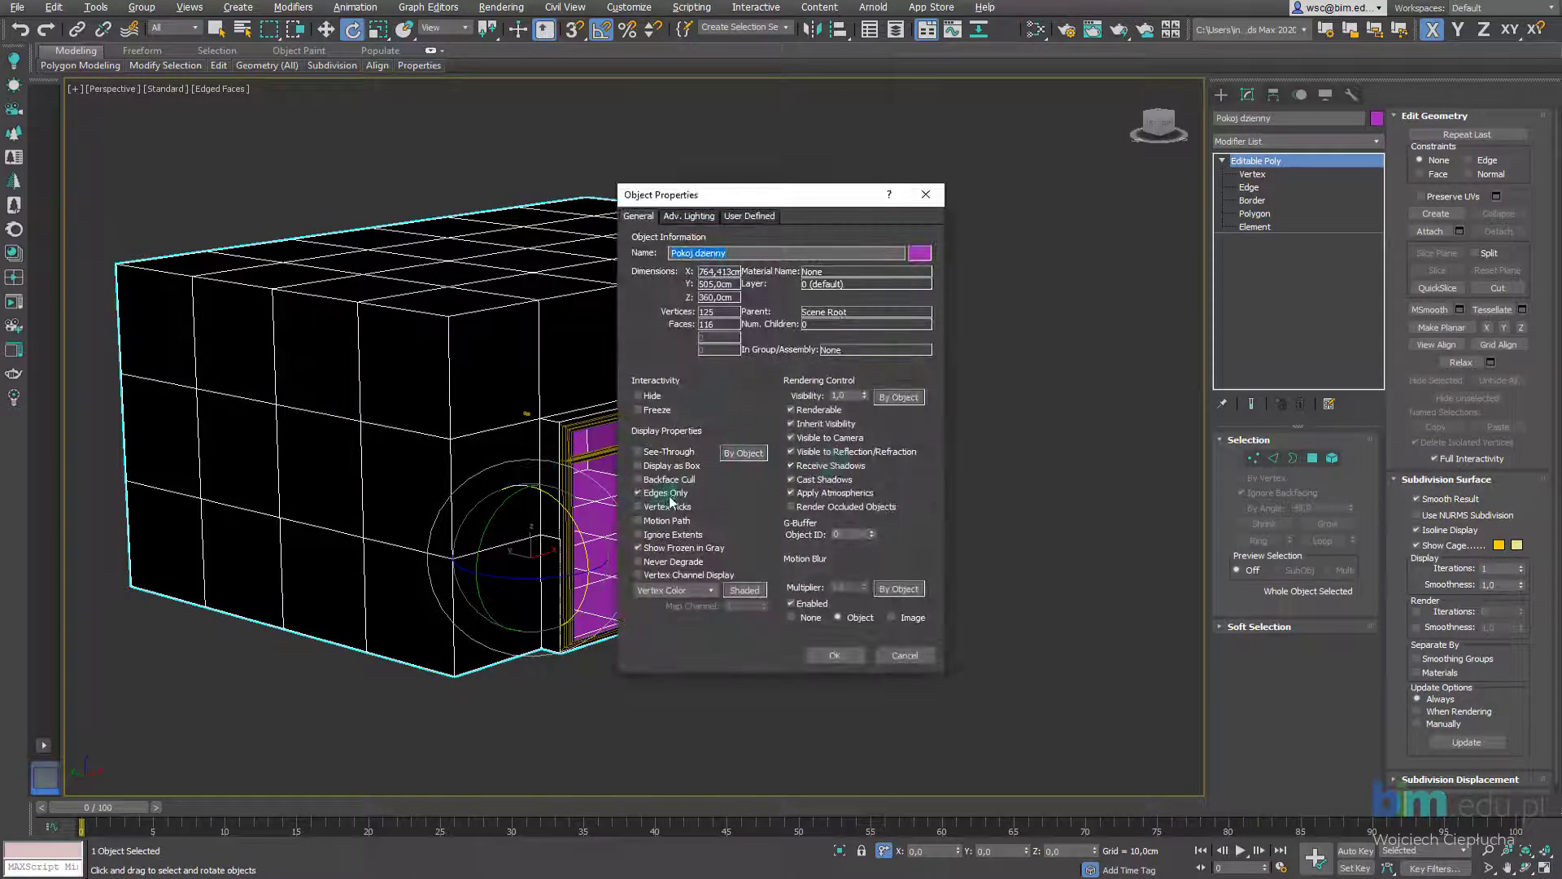
left_click(707, 533)
left_click(822, 663)
mouse_move(822, 663)
middle_mouse_down("alt")
mouse_move(882, 404)
mouse_move(727, 378)
mouse_move(698, 349)
mouse_move(704, 376)
mouse_move(755, 399)
mouse_move(760, 348)
mouse_move(671, 368)
mouse_move(708, 429)
mouse_move(578, 390)
mouse_move(473, 316)
mouse_move(504, 342)
middle_mouse_up("alt")
scroll(882, 404, "up", 5)
scroll(727, 379, "down", 4)
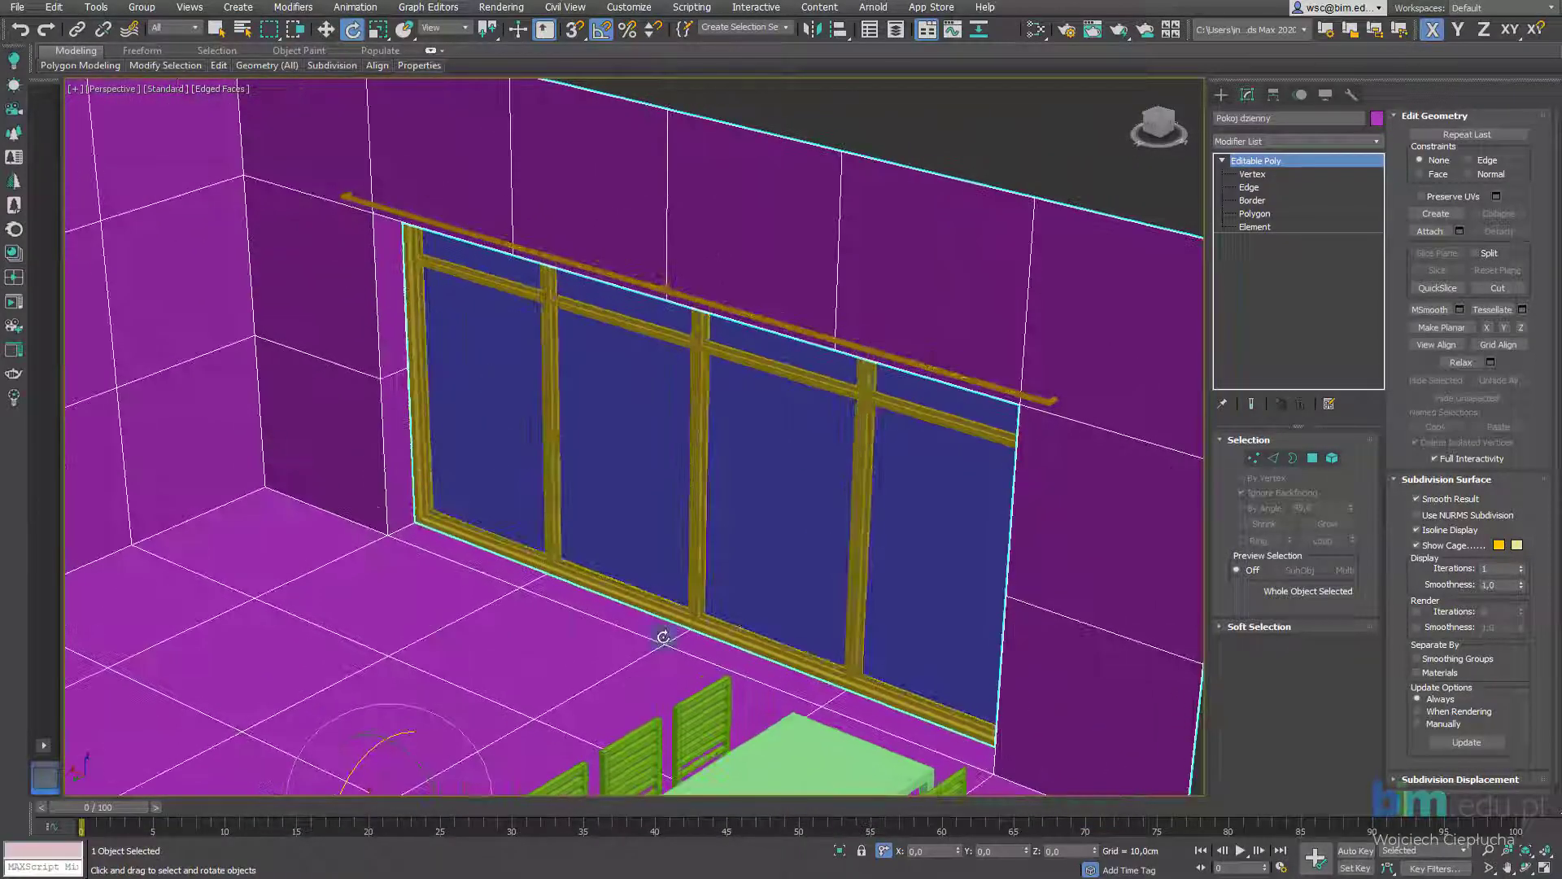